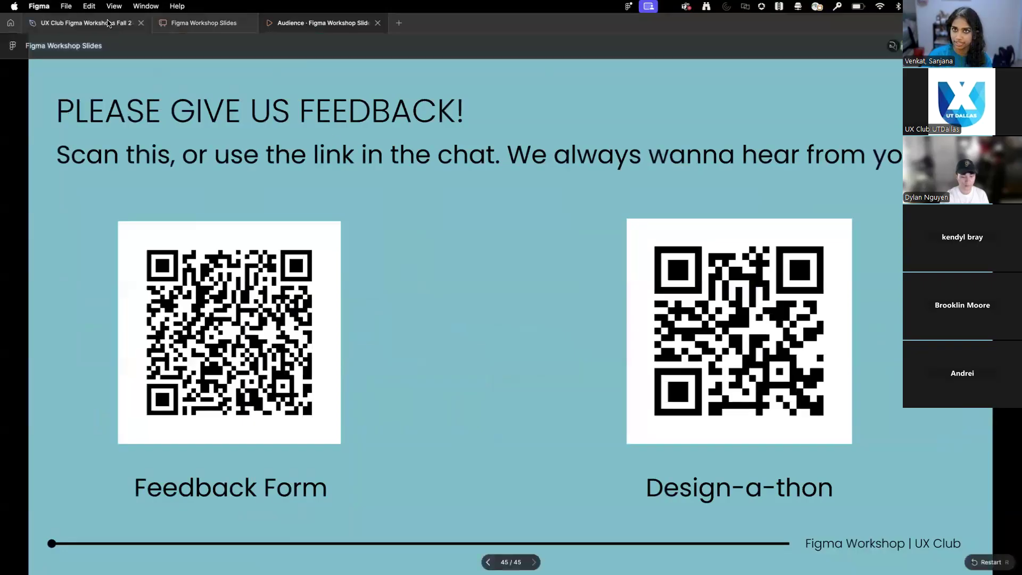
- Switch to the UX Club Figma Workshops Fall 24 file and examine the phone mockups, home screens and habit tracker cards on the Auto Layout page
{"action": "left_click", "coordinate": [204, 22]}
{"action": "left_click", "coordinate": [88, 24]}
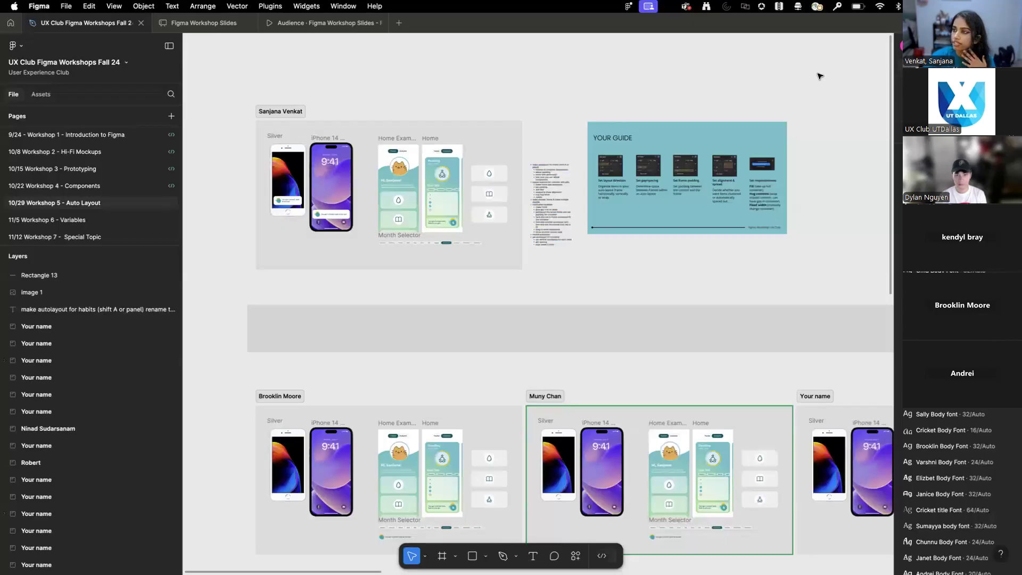
{"action": "scroll", "coordinate": [346, 159], "scroll_direction": "up", "scroll_amount": 4}
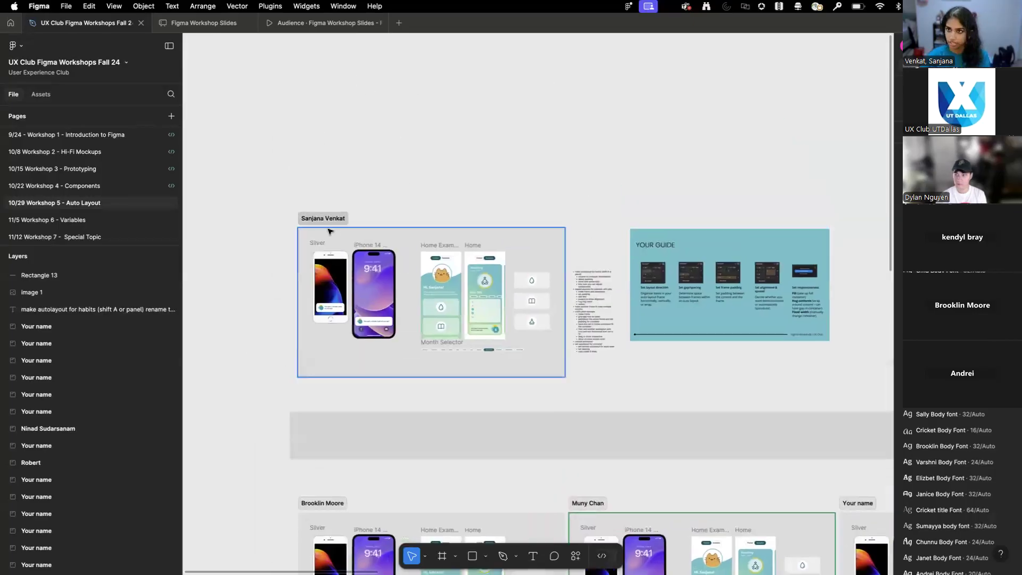
{"action": "scroll", "coordinate": [328, 231], "scroll_direction": "up", "scroll_amount": 5}
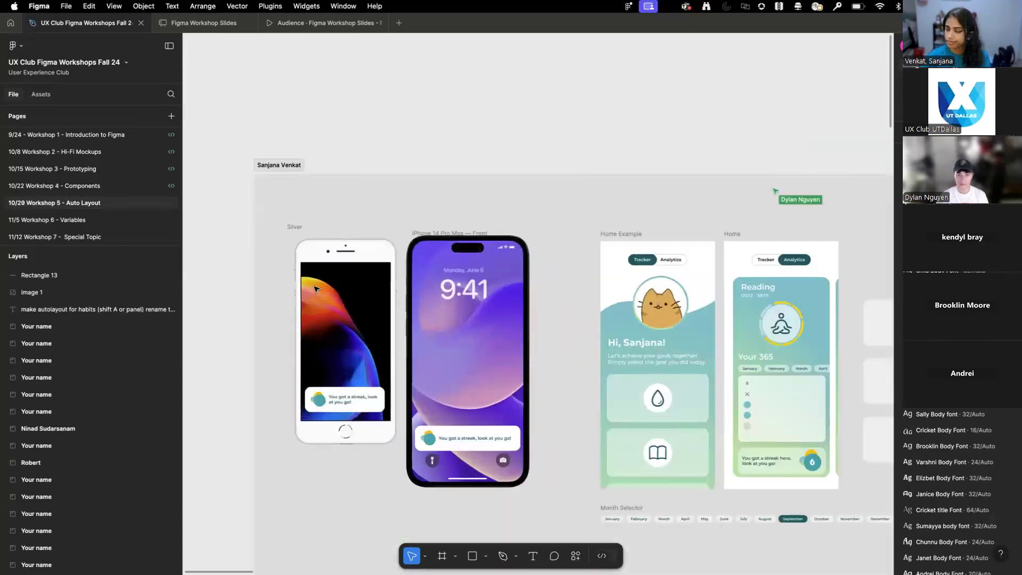
{"action": "scroll", "coordinate": [532, 170], "scroll_direction": "down", "scroll_amount": 3}
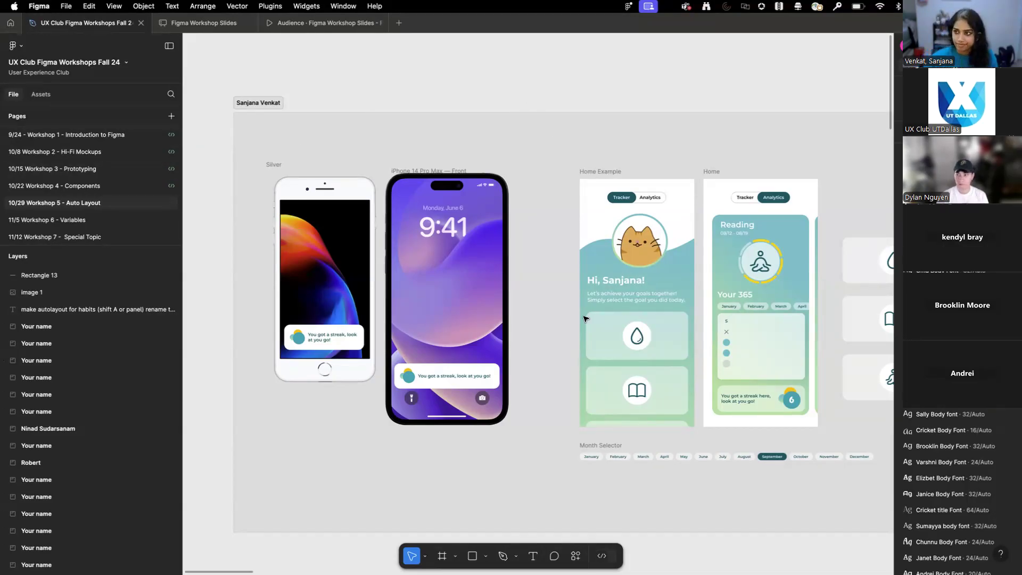
{"action": "left_click_drag", "start_coordinate": [456, 325], "coordinate": [193, 277]}
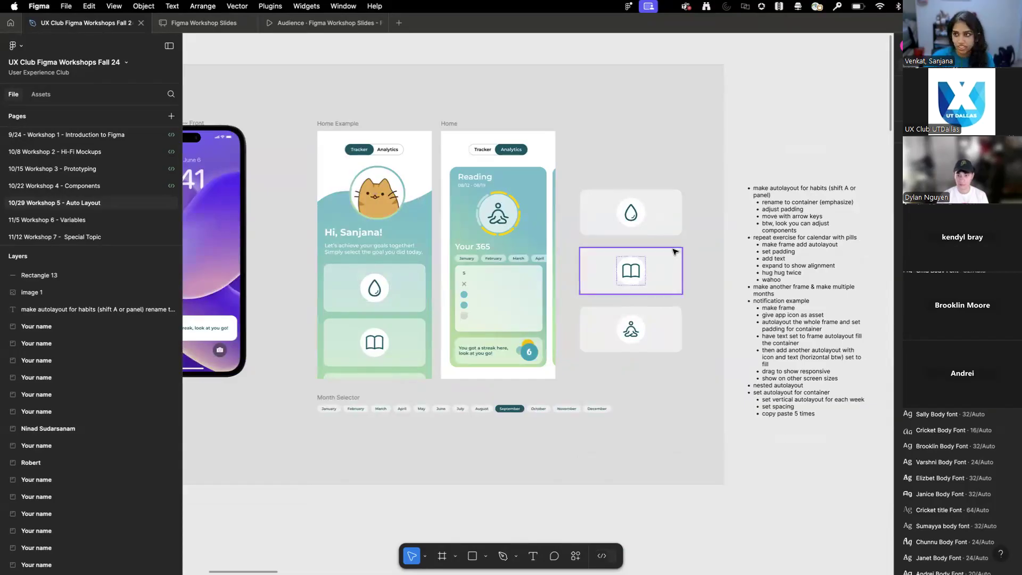
{"action": "scroll", "coordinate": [564, 208], "scroll_direction": "up", "scroll_amount": 3}
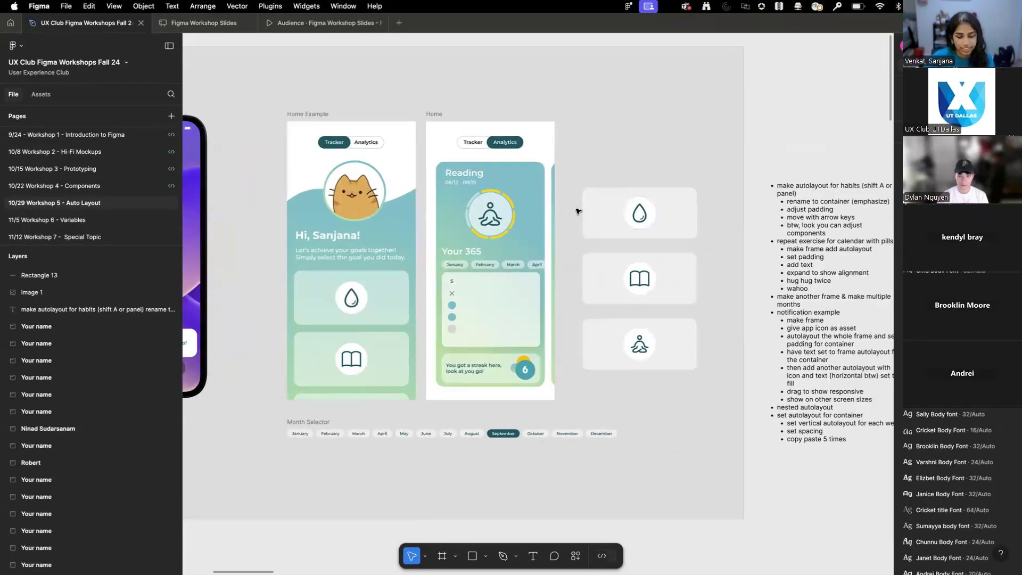
{"action": "scroll", "coordinate": [753, 228], "scroll_direction": "right", "scroll_amount": 5}
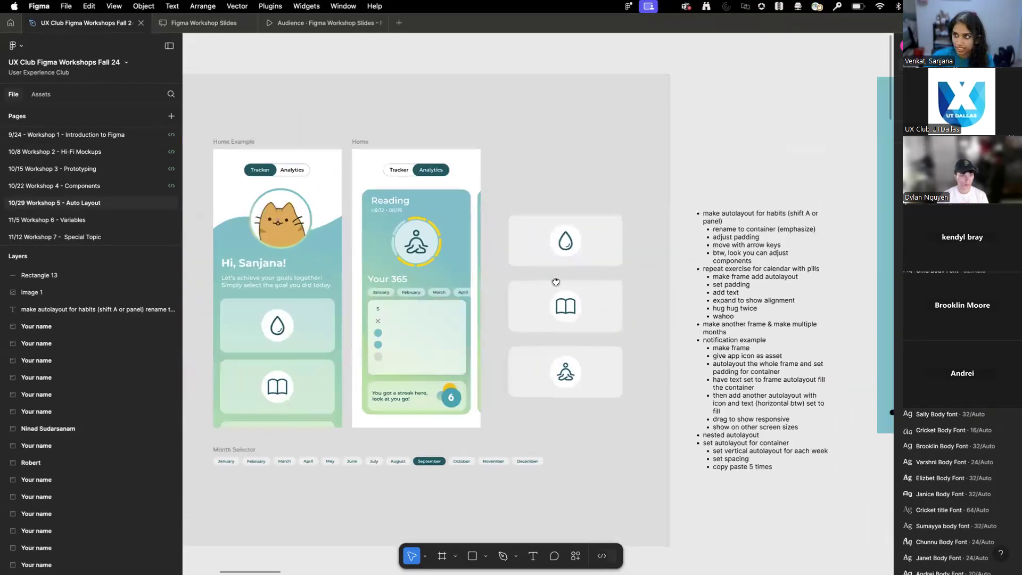
{"action": "scroll", "coordinate": [486, 298], "scroll_direction": "up", "scroll_amount": 5}
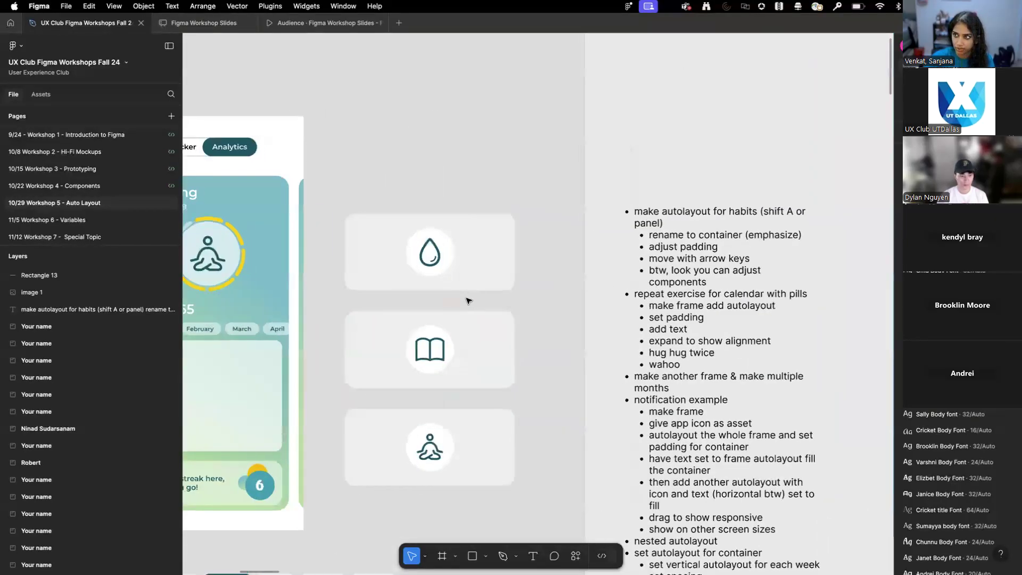
{"action": "scroll", "coordinate": [510, 281], "scroll_direction": "down", "scroll_amount": 10}
{"action": "scroll", "coordinate": [510, 281], "scroll_direction": "up", "scroll_amount": 10}
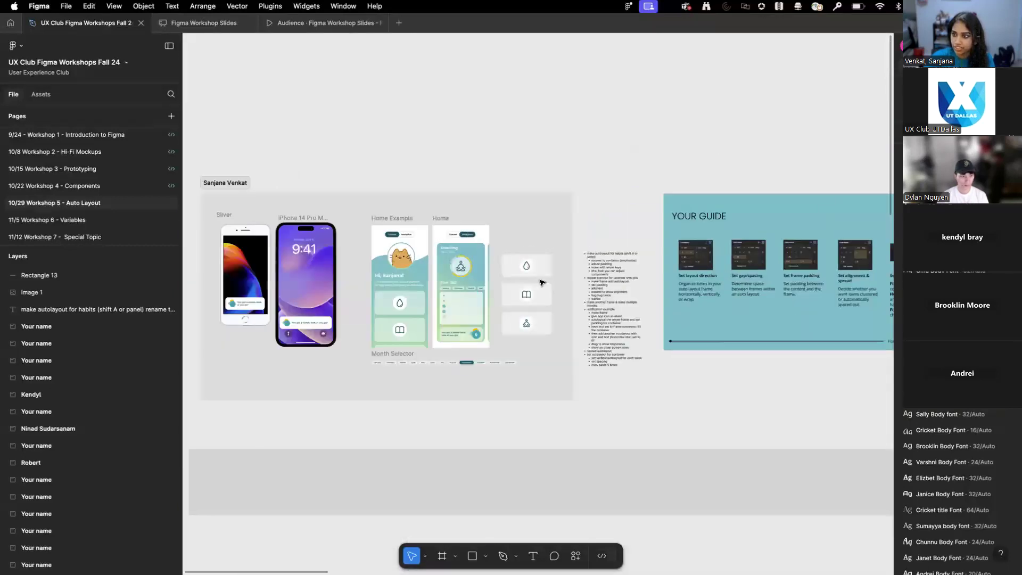
{"action": "scroll", "coordinate": [499, 280], "scroll_direction": "up", "scroll_amount": 4}
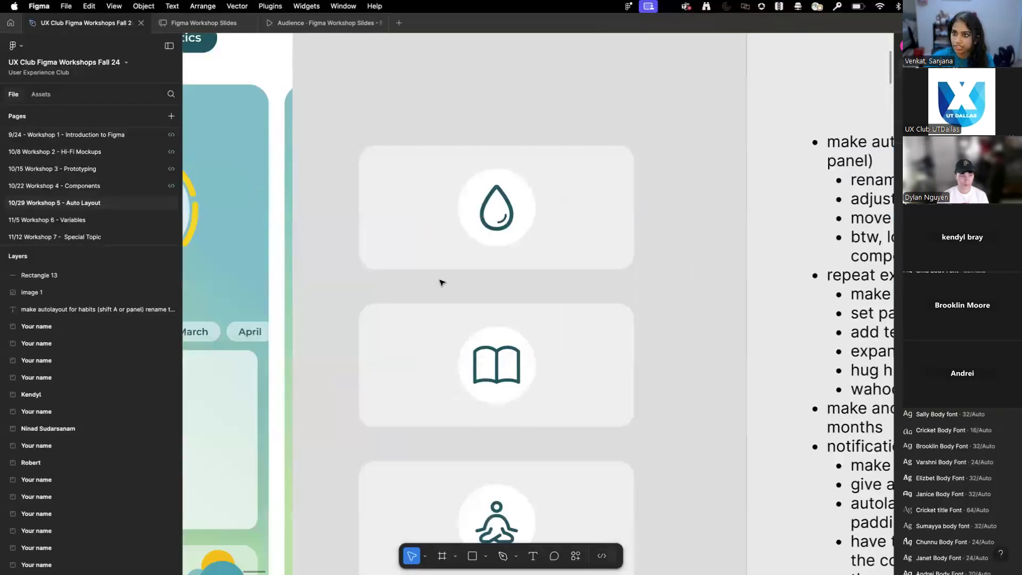
{"action": "scroll", "coordinate": [415, 223], "scroll_direction": "down", "scroll_amount": 2}
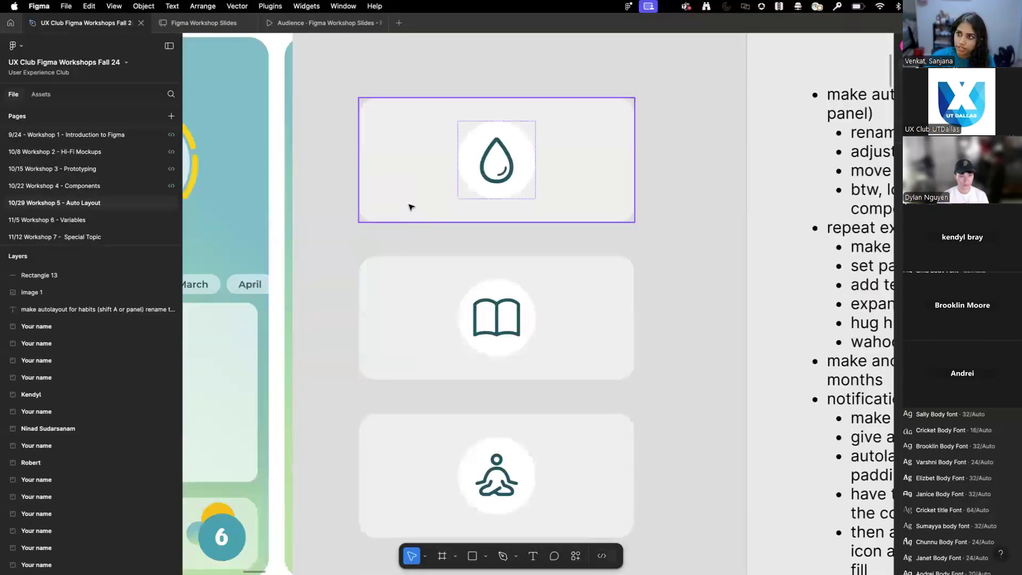
- Inspect the water drop, book and meditation habit tracker components one at a time
{"action": "left_click", "coordinate": [405, 188]}
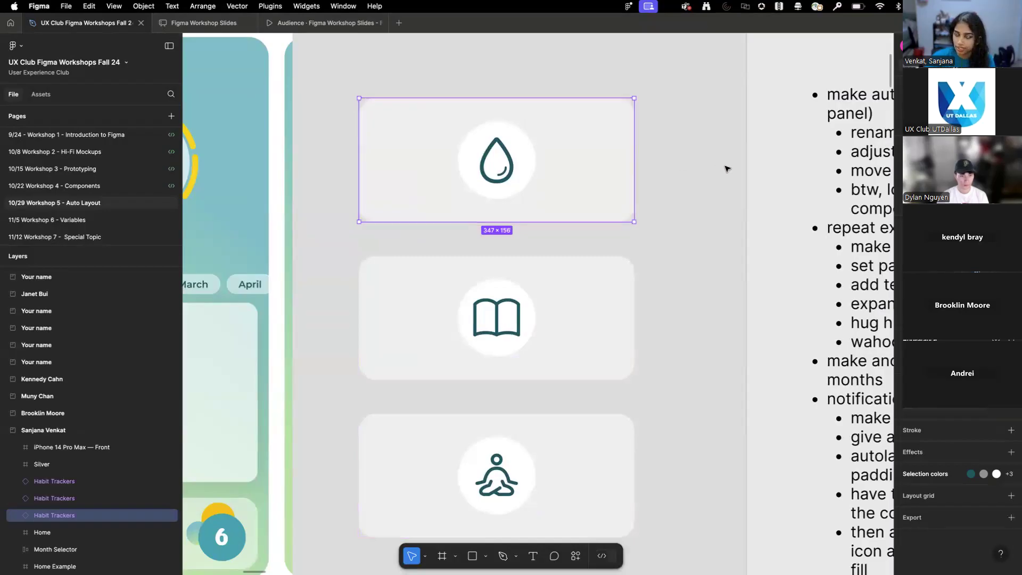
{"action": "left_click", "coordinate": [439, 311]}
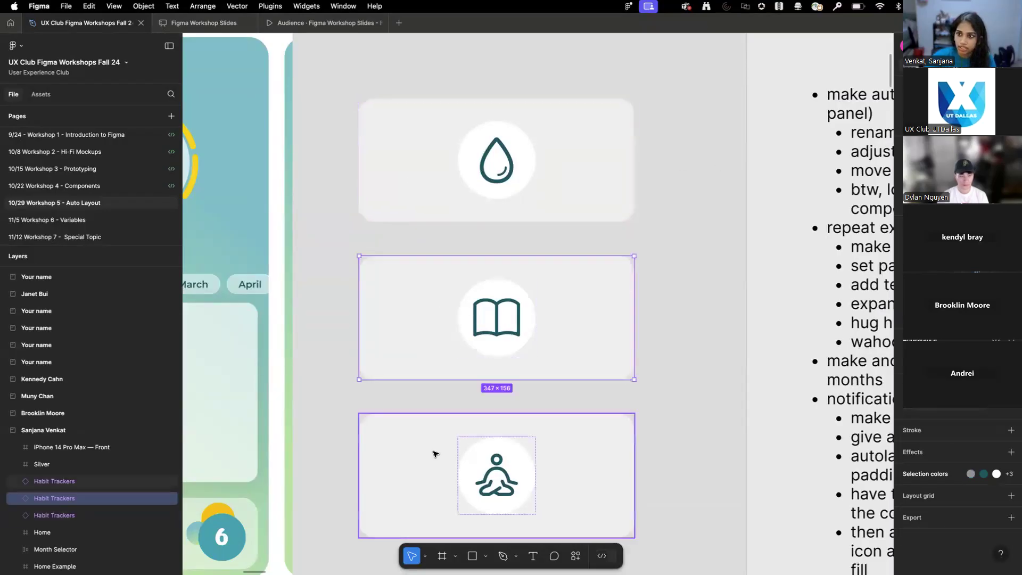
{"action": "left_click", "coordinate": [433, 454]}
- Try the other icon variants on the first habit tracker card, including the book, and restore the water drop variant
{"action": "left_click", "coordinate": [407, 144]}
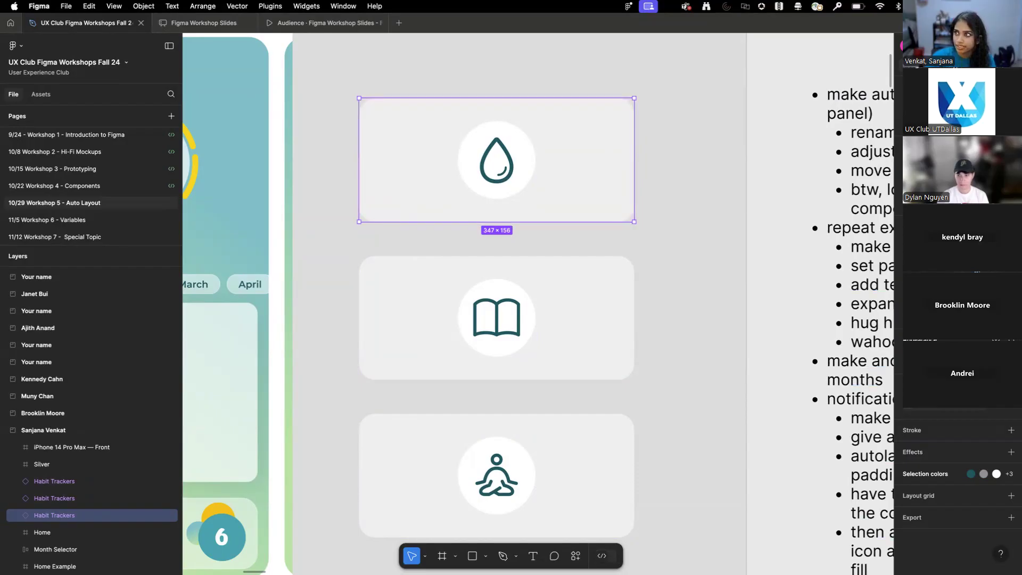
{"action": "left_click", "coordinate": [958, 123]}
{"action": "left_click", "coordinate": [954, 136]}
{"action": "left_click", "coordinate": [958, 123]}
{"action": "left_click", "coordinate": [955, 149]}
{"action": "left_click", "coordinate": [958, 123]}
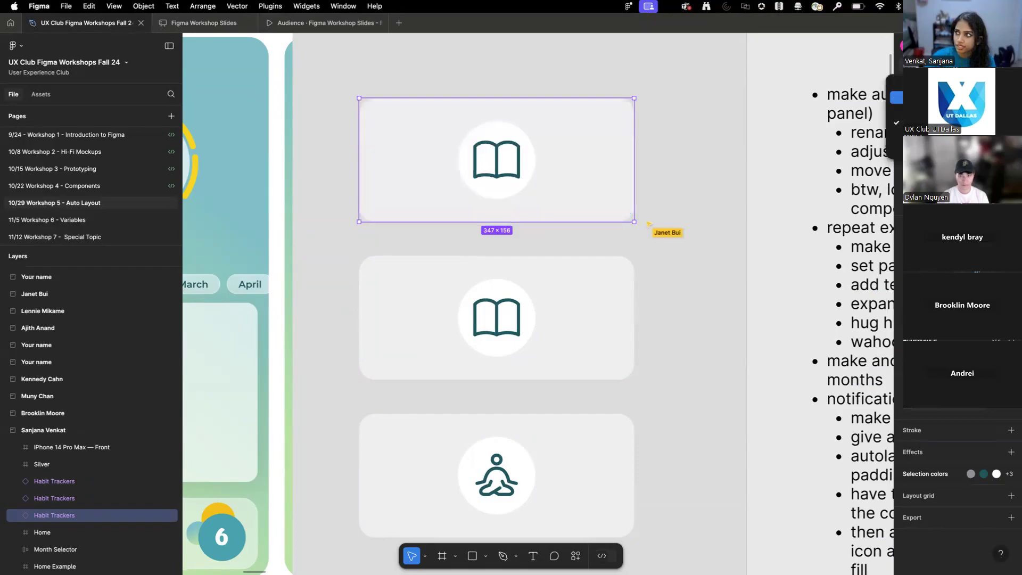
{"action": "left_click", "coordinate": [955, 85]}
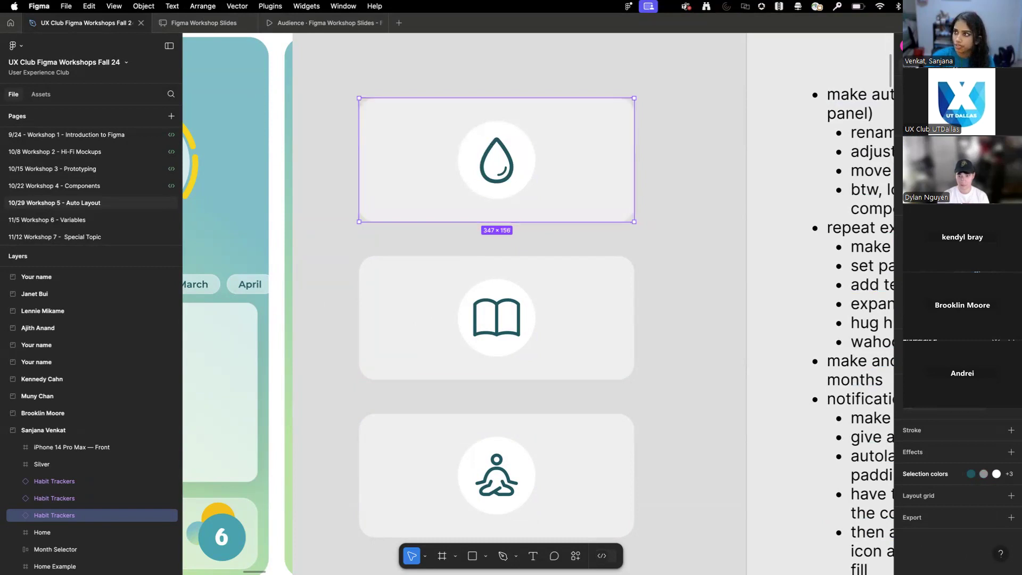
- Check the individual habit tracker cards and survey the participants' practice frames across the page
{"action": "left_click", "coordinate": [575, 357]}
{"action": "left_click", "coordinate": [581, 472]}
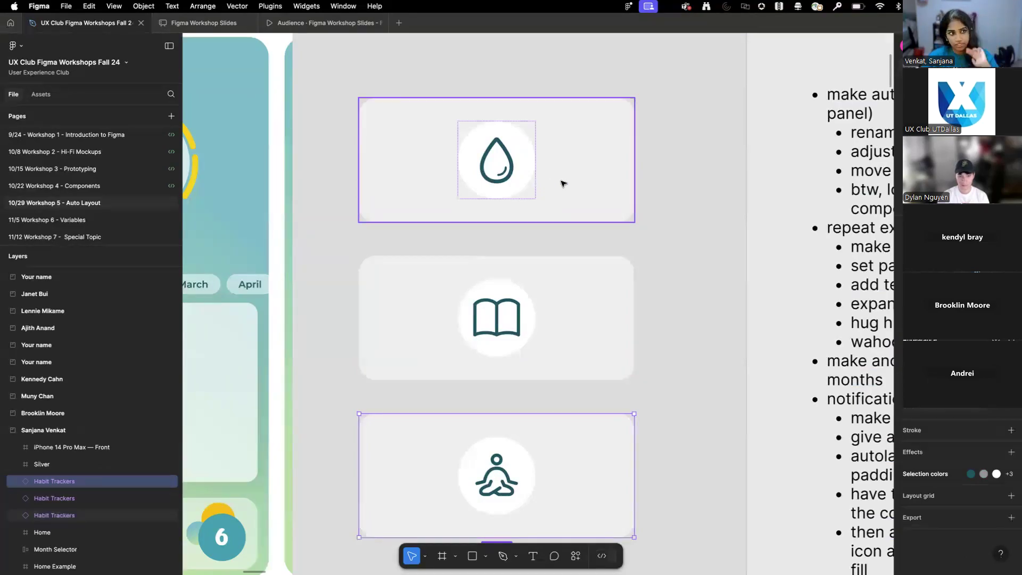
{"action": "scroll", "coordinate": [726, 309], "scroll_direction": "left", "scroll_amount": 1}
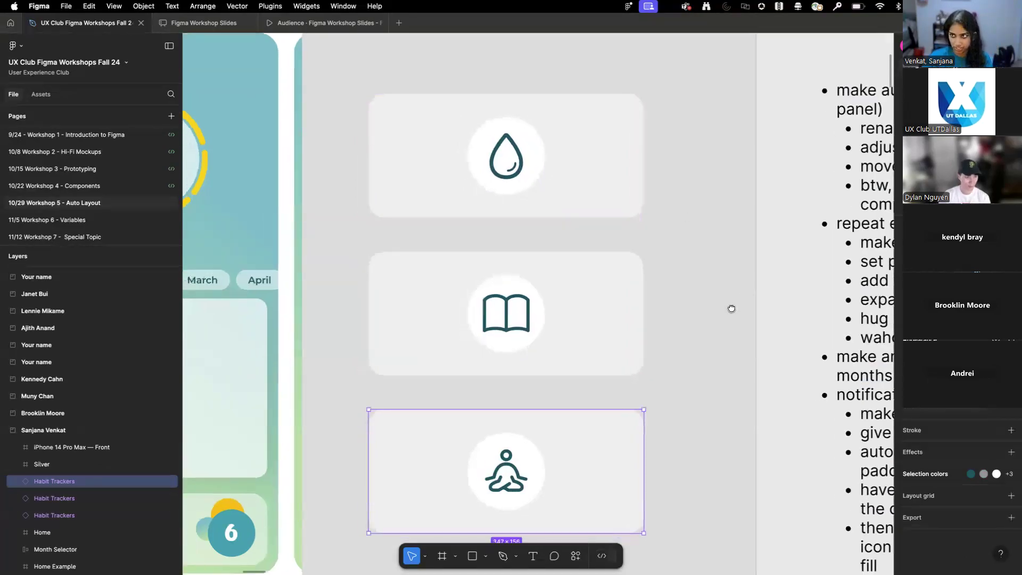
{"action": "left_click", "coordinate": [570, 185]}
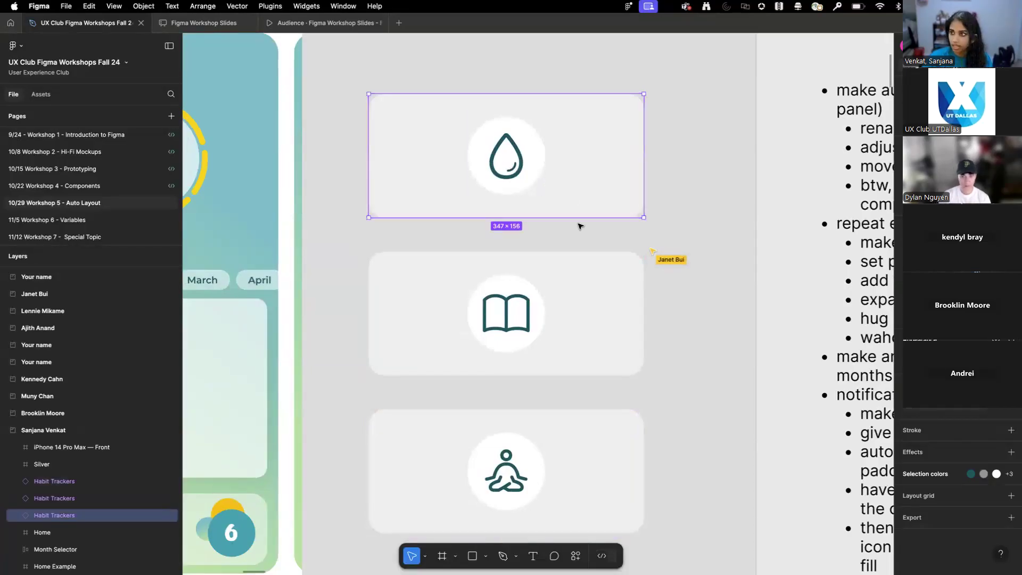
{"action": "scroll", "coordinate": [577, 224], "scroll_direction": "down", "scroll_amount": 5}
{"action": "scroll", "coordinate": [578, 223], "scroll_direction": "down", "scroll_amount": 10}
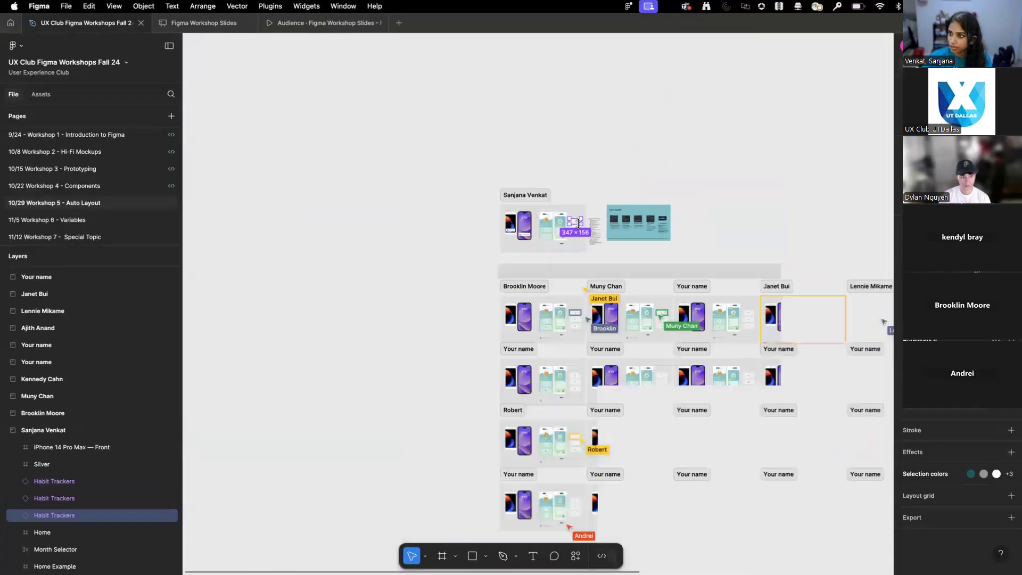
{"action": "left_click_drag", "start_coordinate": [756, 221], "coordinate": [620, 187]}
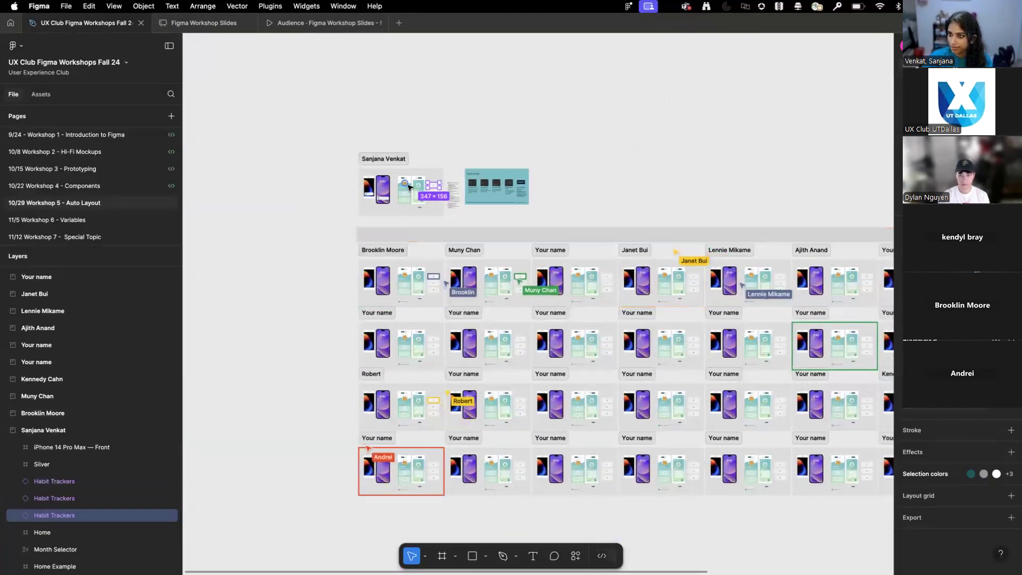
{"action": "left_click_drag", "start_coordinate": [605, 193], "coordinate": [554, 192]}
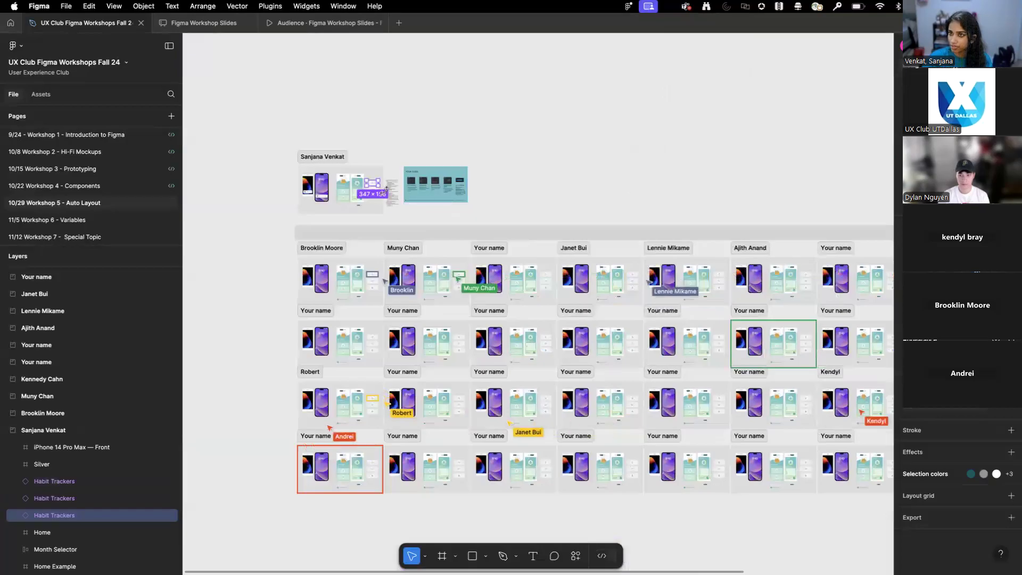
{"action": "scroll", "coordinate": [394, 188], "scroll_direction": "up", "scroll_amount": 3}
{"action": "scroll", "coordinate": [367, 183], "scroll_direction": "up", "scroll_amount": 10}
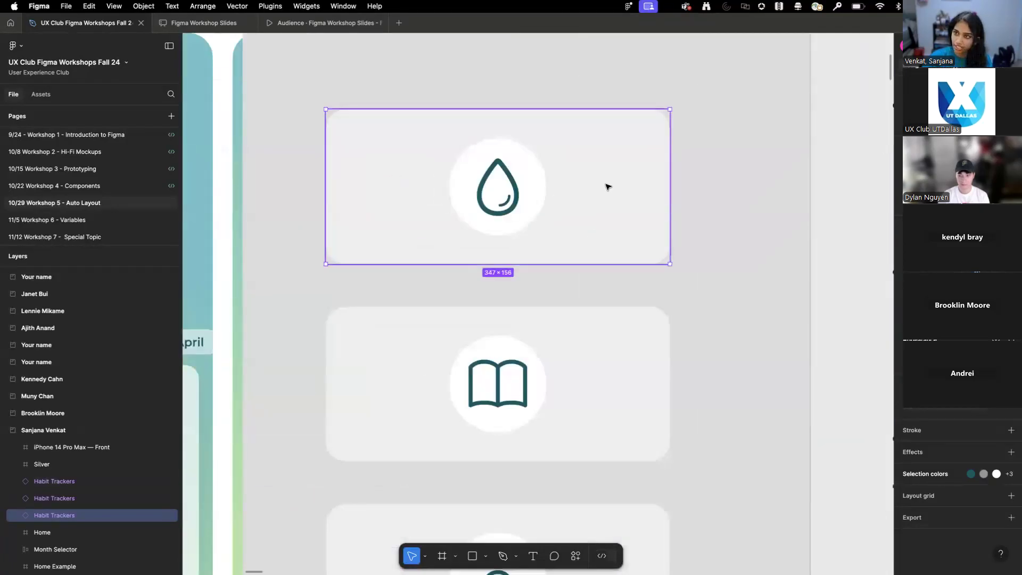
{"action": "scroll", "coordinate": [608, 187], "scroll_direction": "down", "scroll_amount": 2}
{"action": "scroll", "coordinate": [608, 187], "scroll_direction": "down", "scroll_amount": 2}
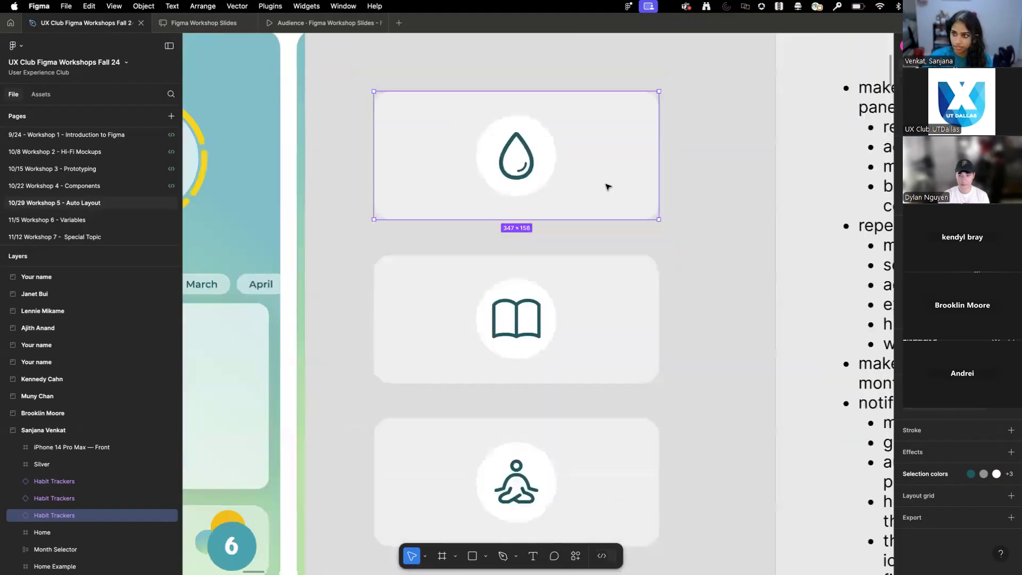
- Select the water drop, book and meditation cards together and wrap them in a vertical auto layout frame
{"action": "left_click", "coordinate": [632, 303], "text": "shift"}
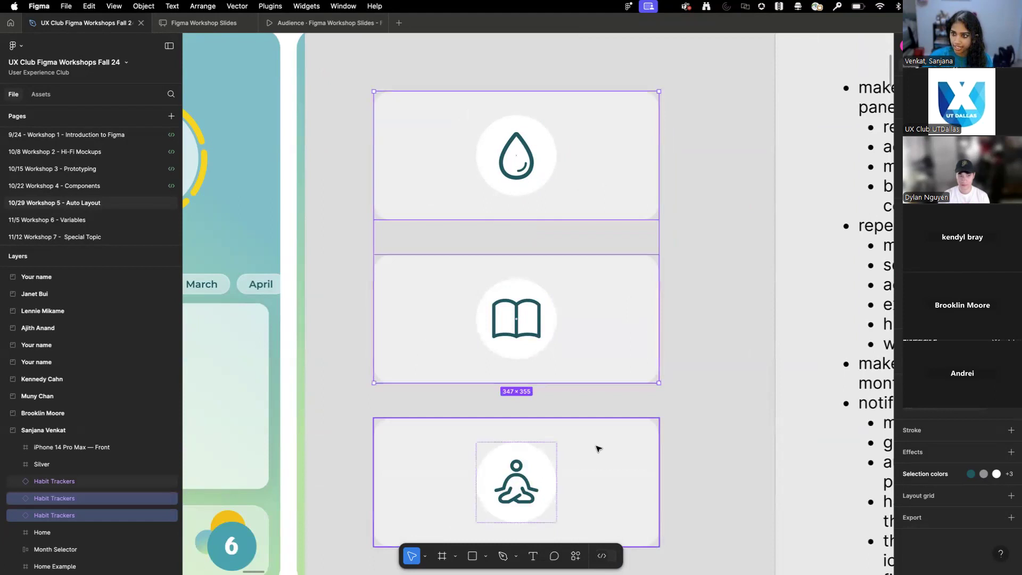
{"action": "left_click", "coordinate": [600, 463], "text": "shift"}
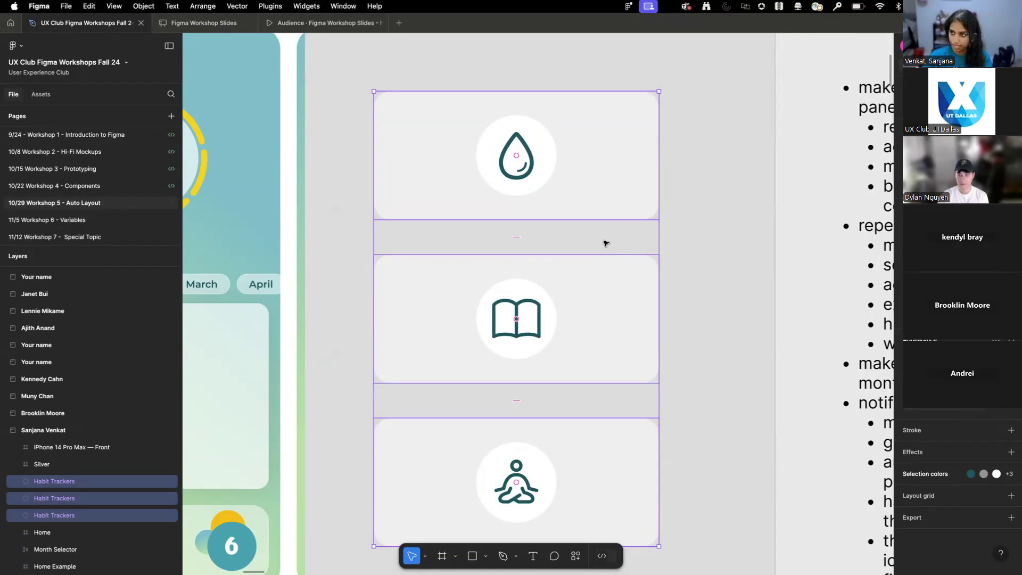
{"action": "key", "text": "shift+a"}
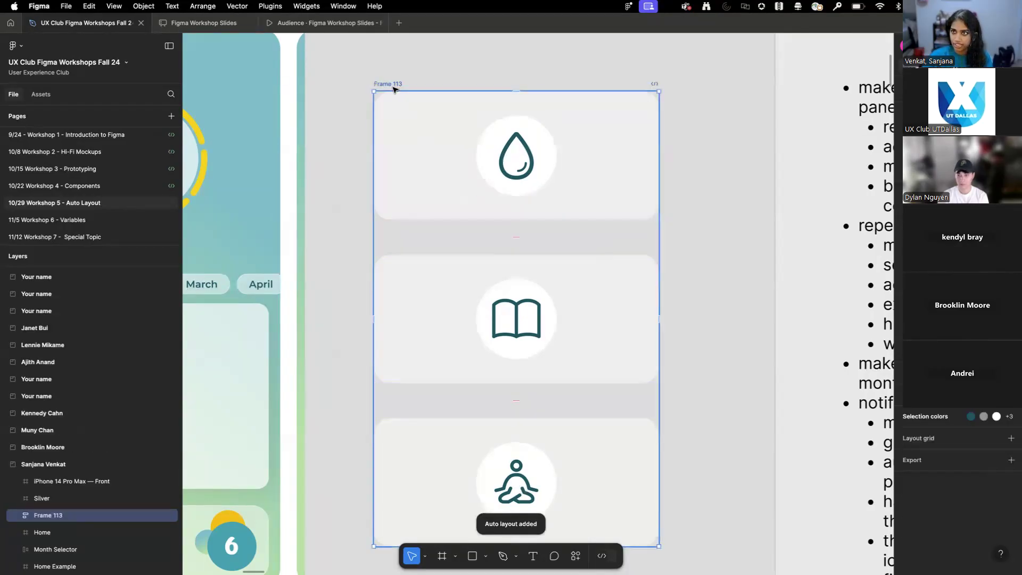
- Examine the three habit tracker cards nested inside the auto layout frame and compare them with the frame itself
{"action": "left_click", "coordinate": [422, 142]}
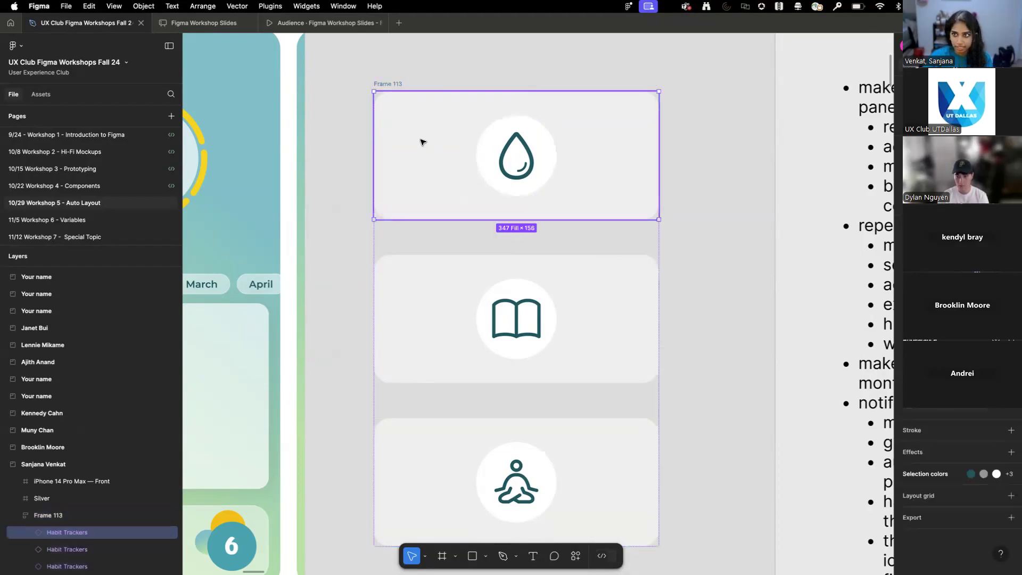
{"action": "left_click", "coordinate": [456, 306], "text": "shift"}
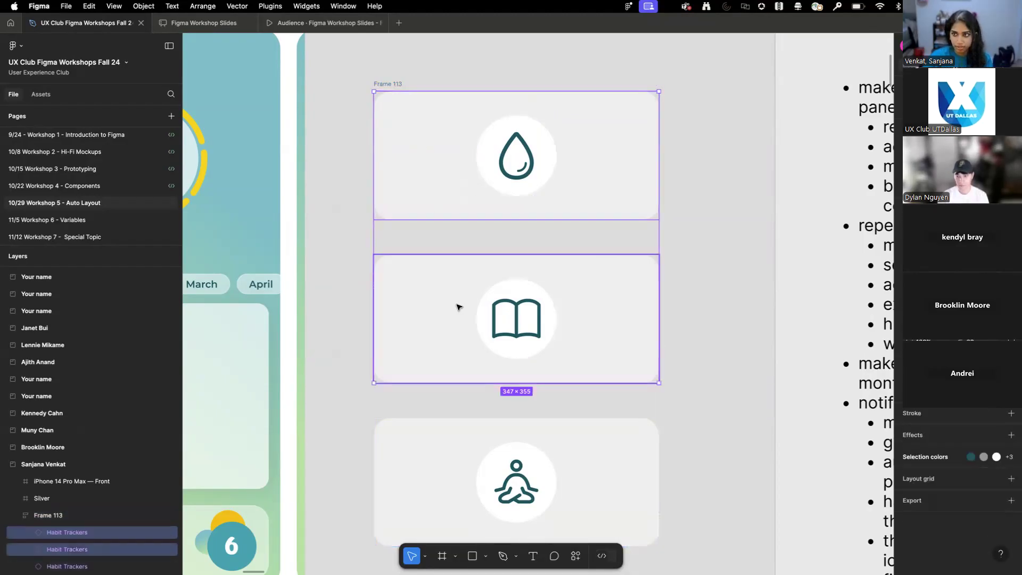
{"action": "left_click", "coordinate": [478, 456], "text": "shift"}
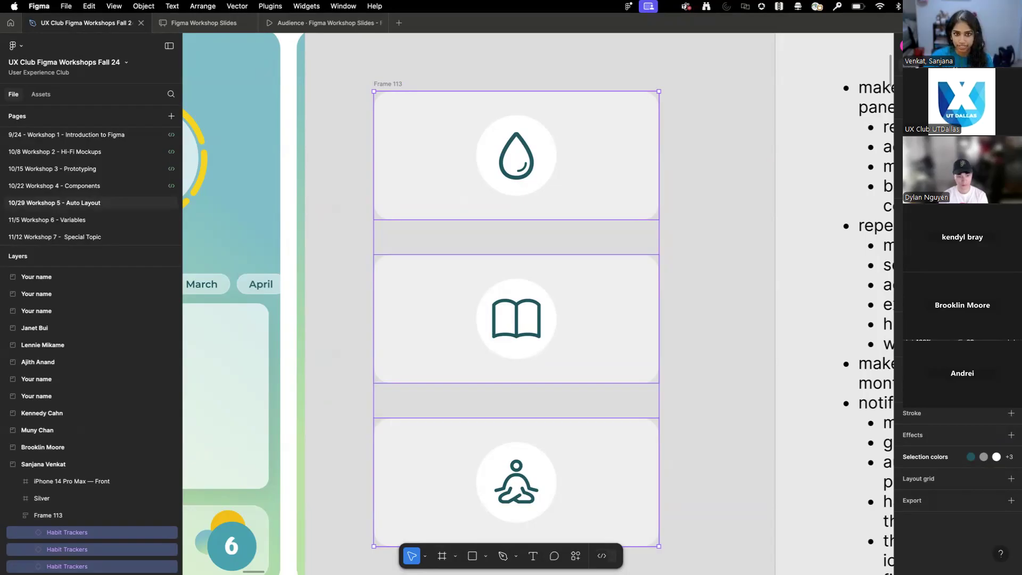
{"action": "left_click", "coordinate": [755, 206]}
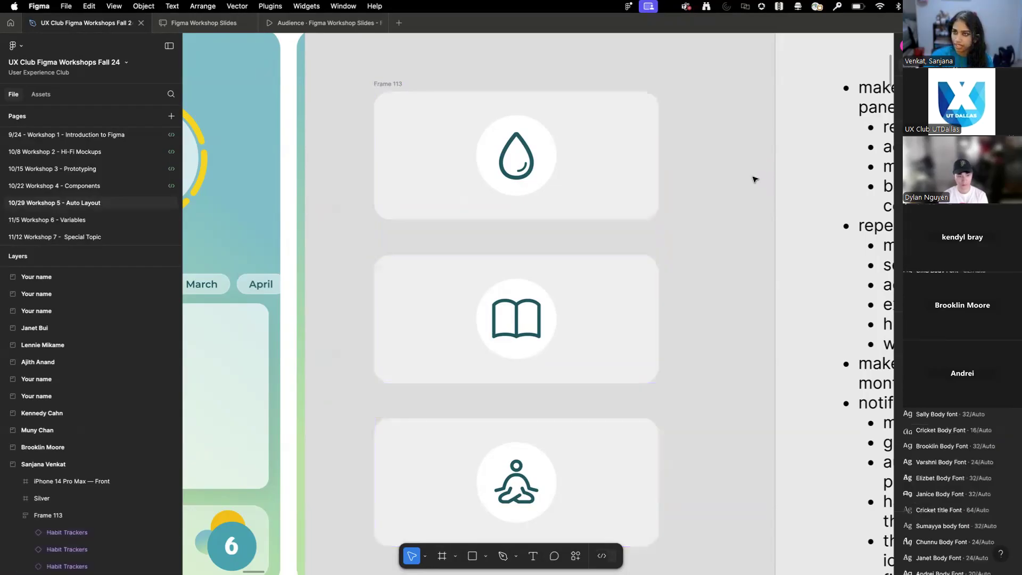
{"action": "left_click", "coordinate": [386, 85]}
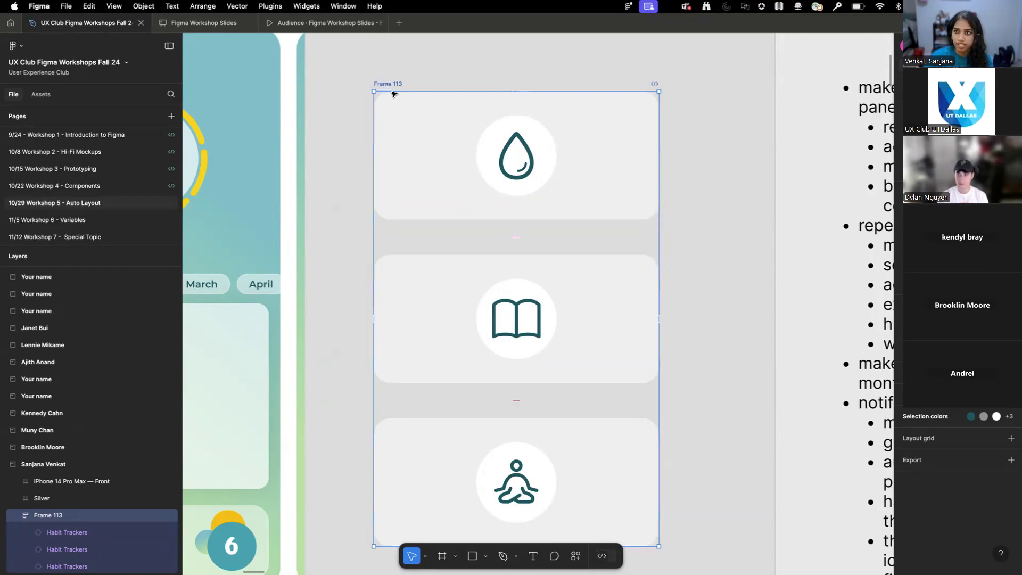
{"action": "left_click", "coordinate": [444, 159]}
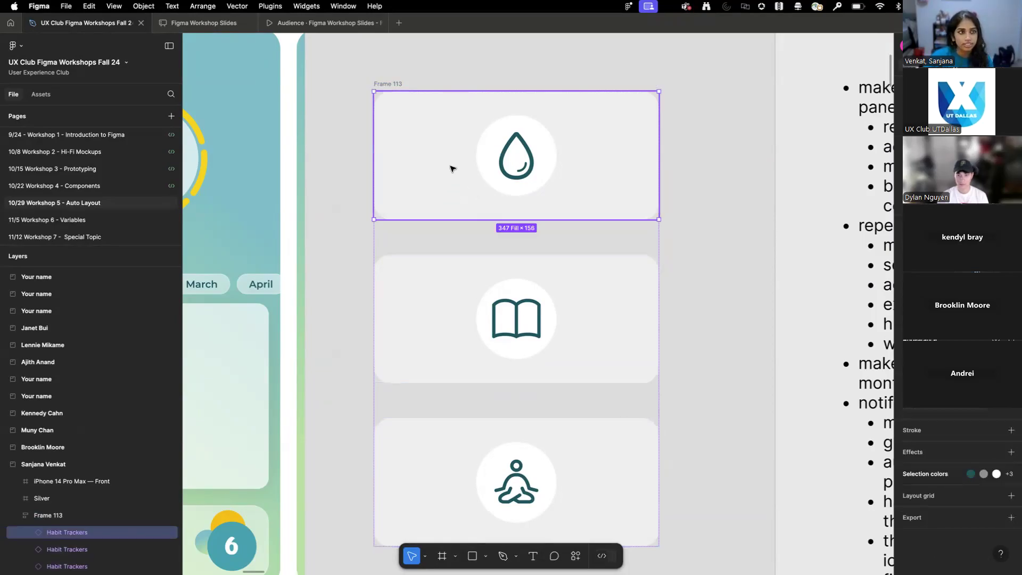
- Rename the auto layout frame holding the three habit tracker cards as Container
{"action": "left_click", "coordinate": [394, 84]}
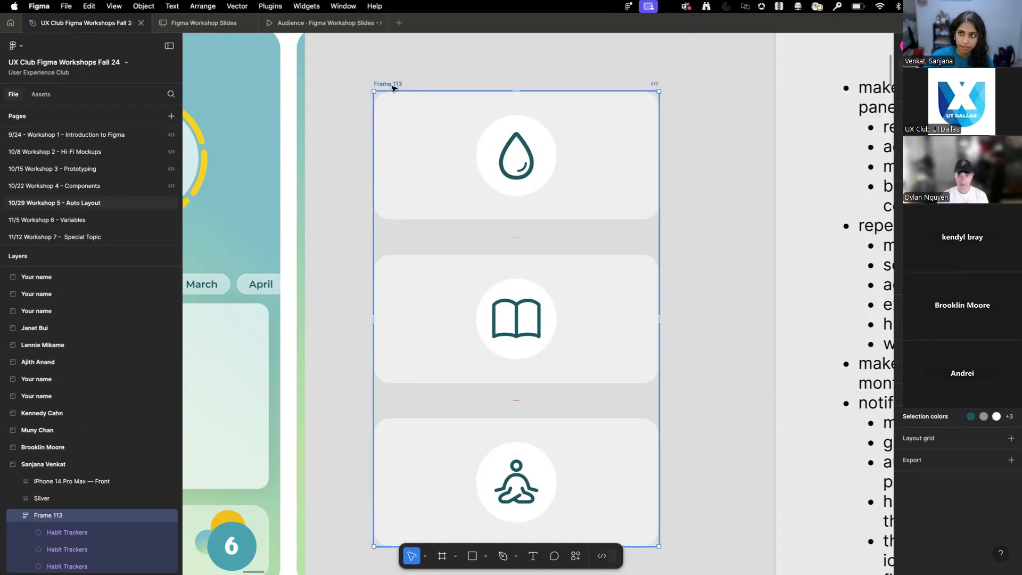
{"action": "double_click", "coordinate": [398, 84]}
{"action": "type", "text": "qontainer"}
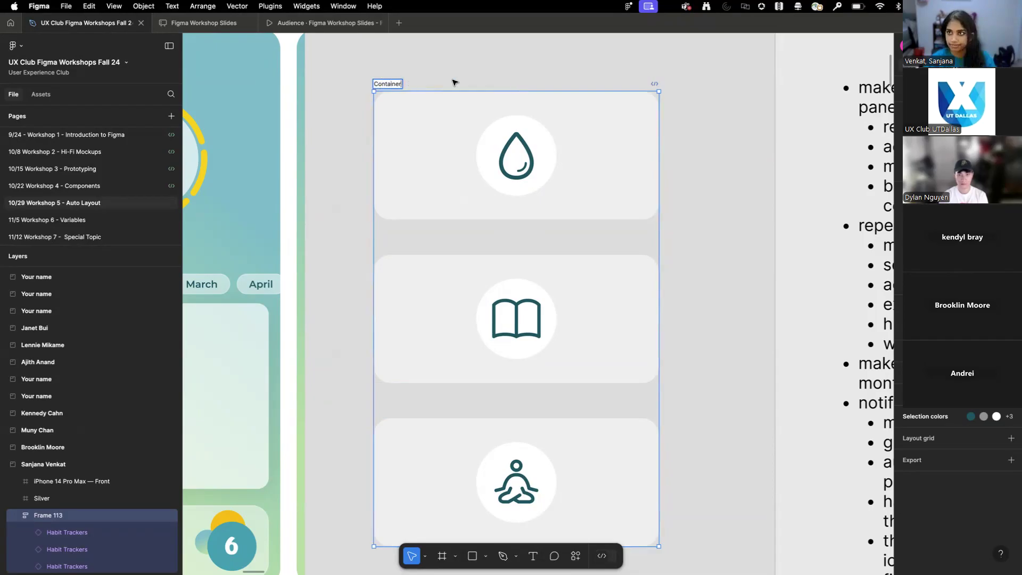
{"action": "key", "text": "Return"}
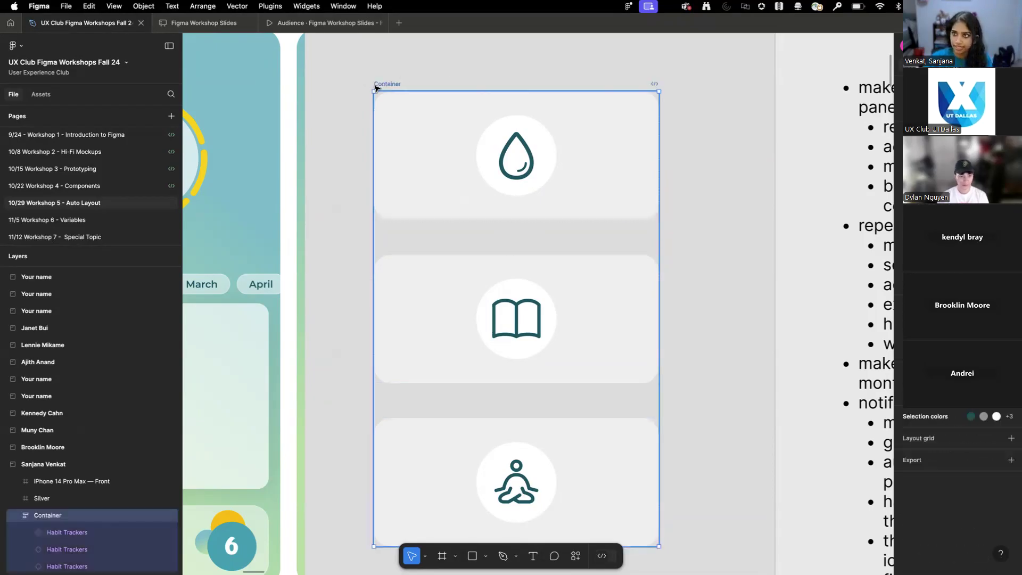
- Survey the participants' practice frames and examine the water drop, book and meditation cards inside the Container frame
{"action": "scroll", "coordinate": [451, 118], "scroll_direction": "down", "scroll_amount": 15}
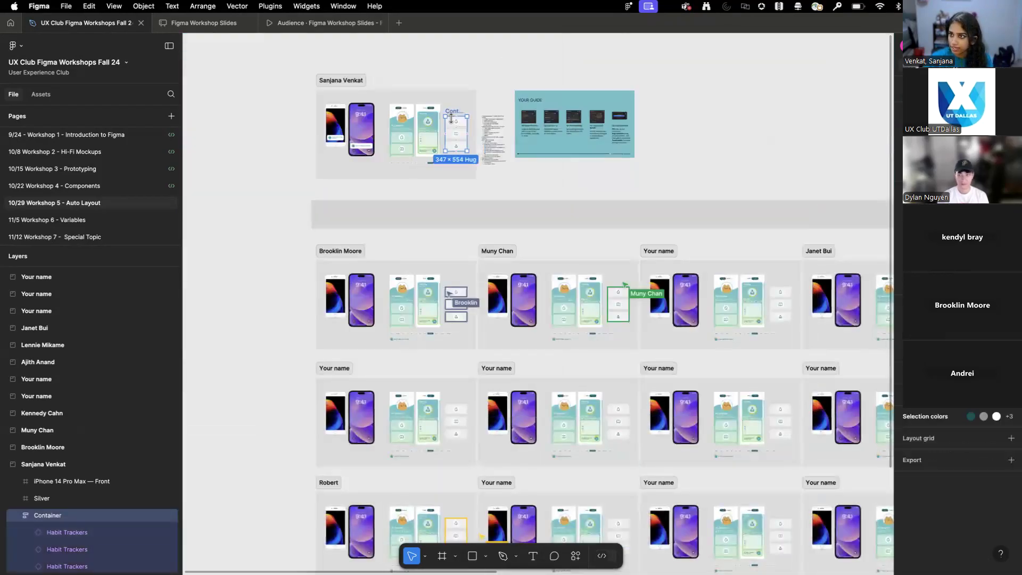
{"action": "scroll", "coordinate": [452, 118], "scroll_direction": "down", "scroll_amount": 3}
{"action": "scroll", "coordinate": [453, 120], "scroll_direction": "down", "scroll_amount": 5}
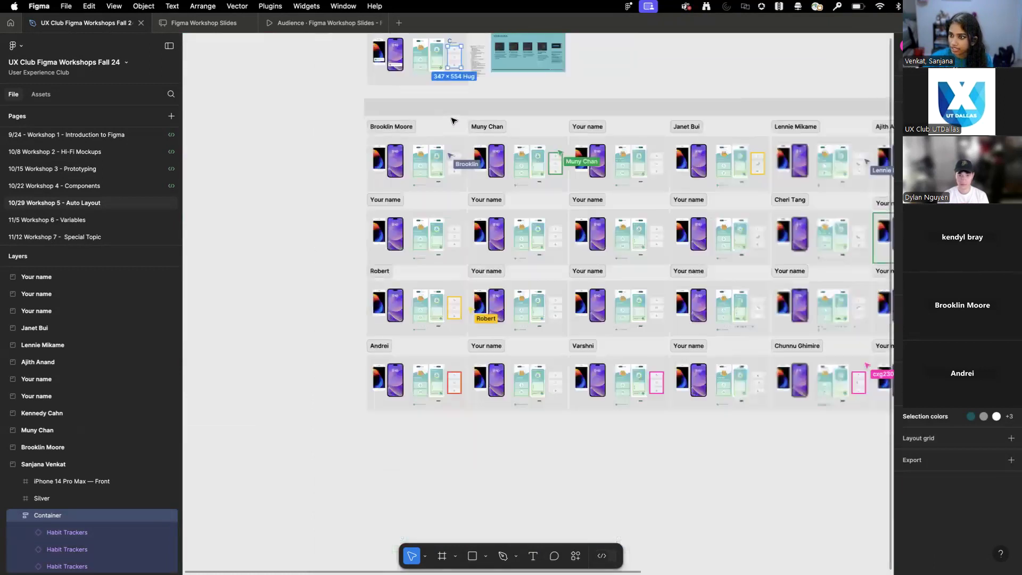
{"action": "left_click_drag", "start_coordinate": [620, 46], "coordinate": [616, 224]}
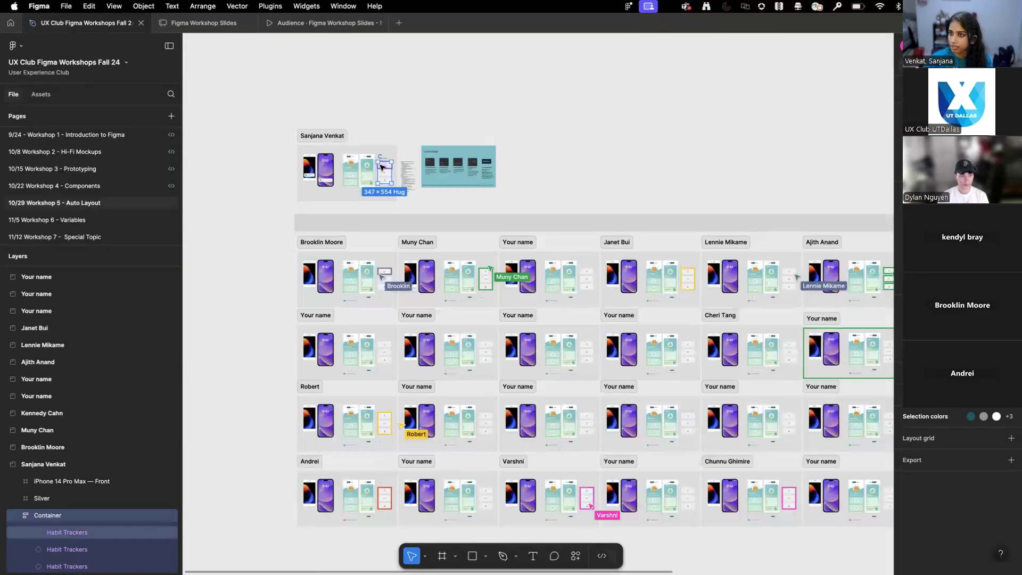
{"action": "key", "text": "shift+2"}
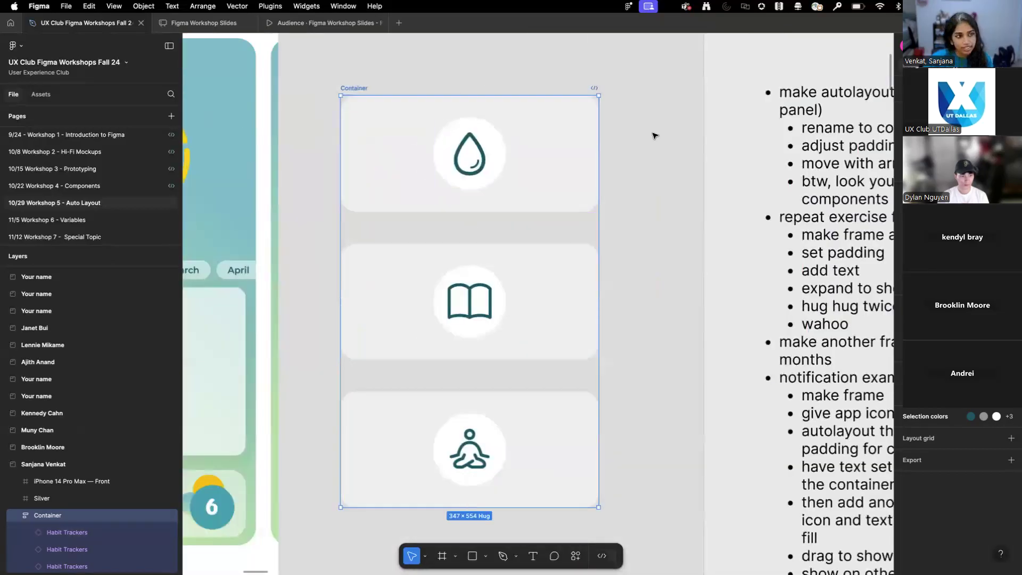
{"action": "left_click", "coordinate": [557, 146]}
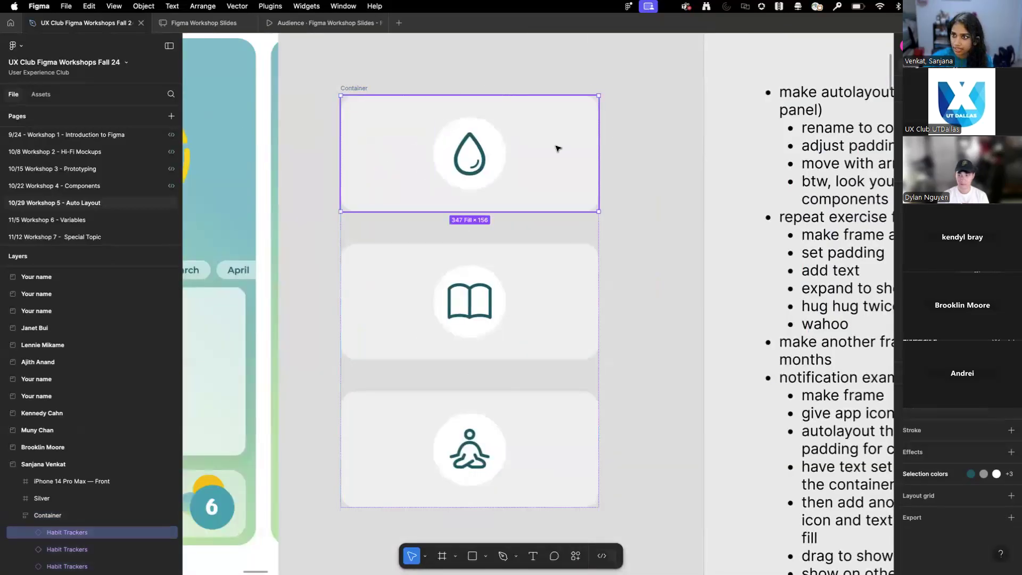
{"action": "left_click", "coordinate": [554, 287], "text": "shift"}
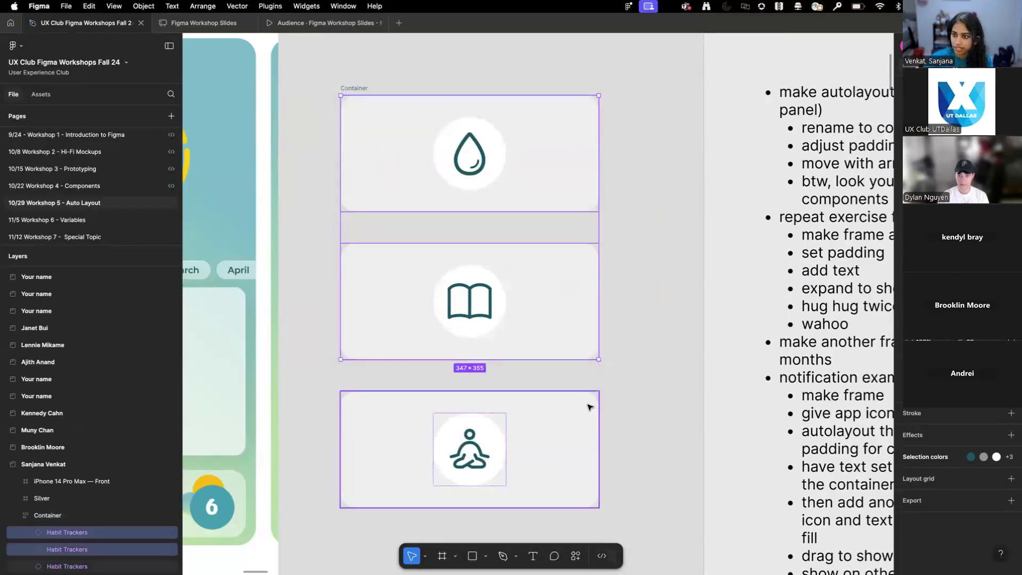
{"action": "left_click", "coordinate": [563, 431], "text": "shift"}
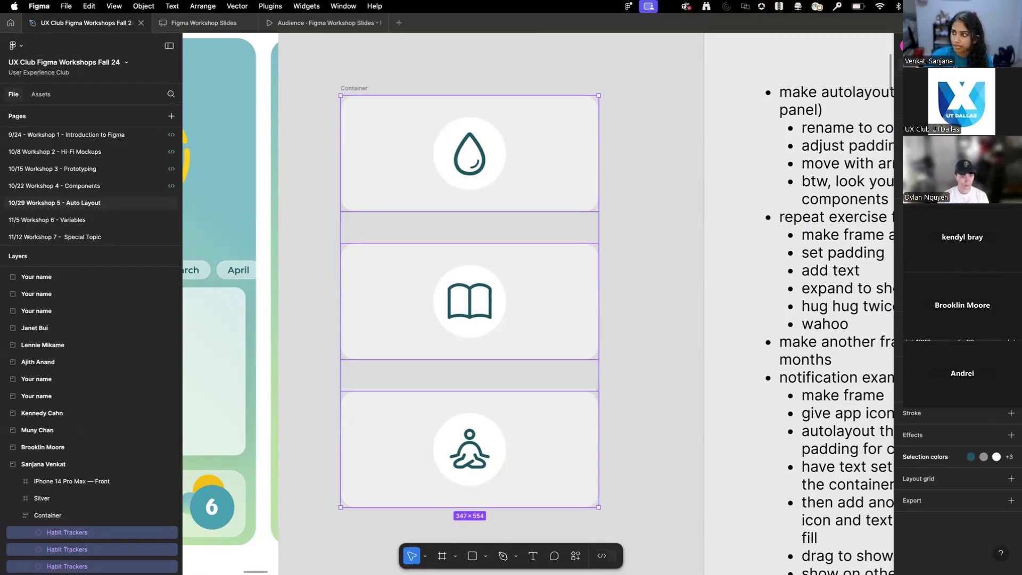
{"action": "left_click", "coordinate": [675, 201]}
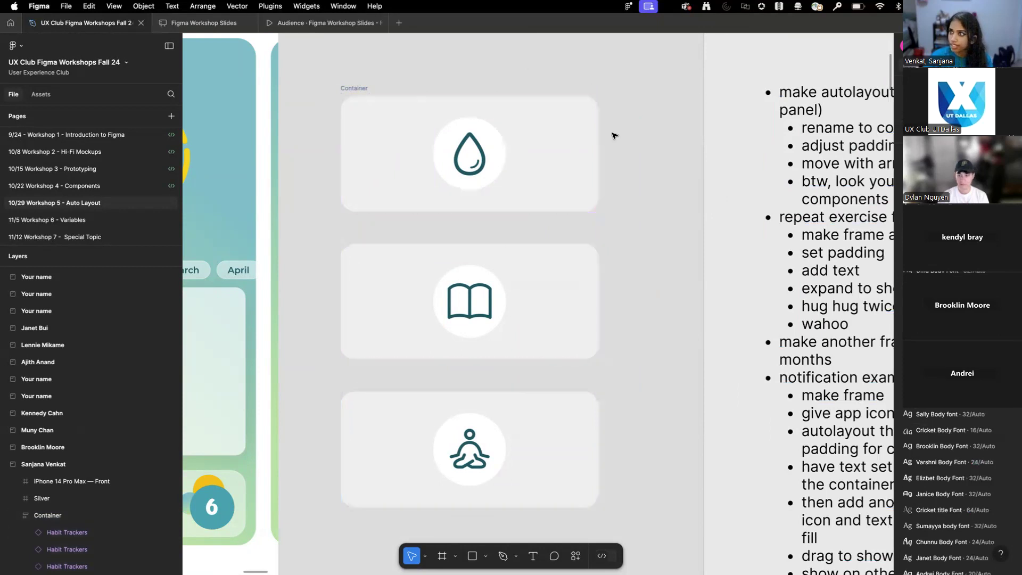
- Adjust the vertical gap between the habit tracker cards in the Container frame to 45
{"action": "left_click_drag", "start_coordinate": [611, 132], "coordinate": [503, 120]}
{"action": "scroll", "coordinate": [363, 154], "scroll_direction": "down", "scroll_amount": 1}
{"action": "left_click_drag", "start_coordinate": [375, 150], "coordinate": [410, 184]}
{"action": "left_click", "coordinate": [285, 113]}
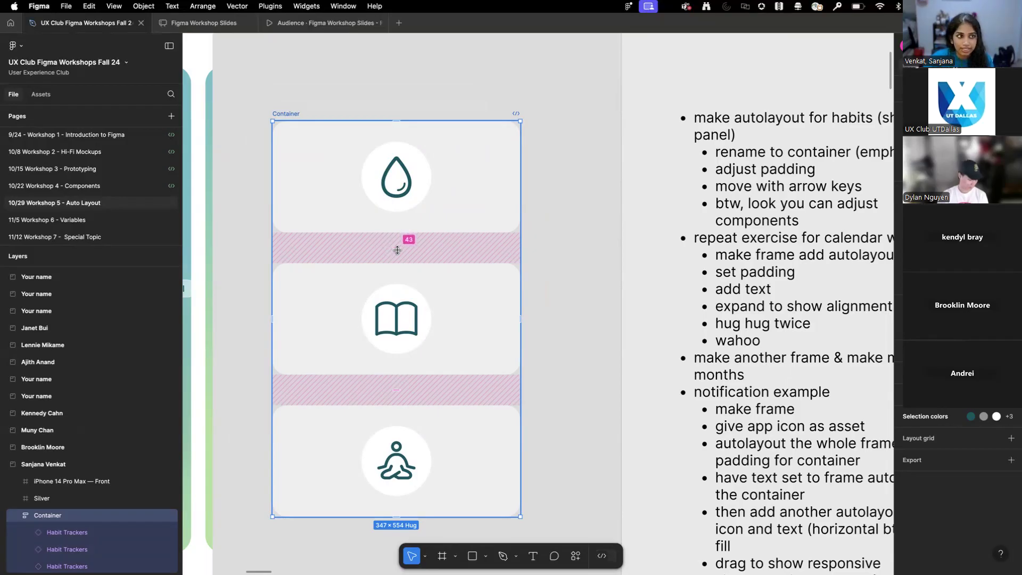
{"action": "mouse_move", "coordinate": [397, 246]}
{"action": "left_mouse_down"}
{"action": "mouse_move", "coordinate": [397, 282]}
{"action": "mouse_move", "coordinate": [397, 228]}
{"action": "mouse_move", "coordinate": [396, 321]}
{"action": "mouse_move", "coordinate": [404, 198]}
{"action": "mouse_move", "coordinate": [399, 269]}
{"action": "mouse_move", "coordinate": [397, 248]}
{"action": "left_mouse_up"}
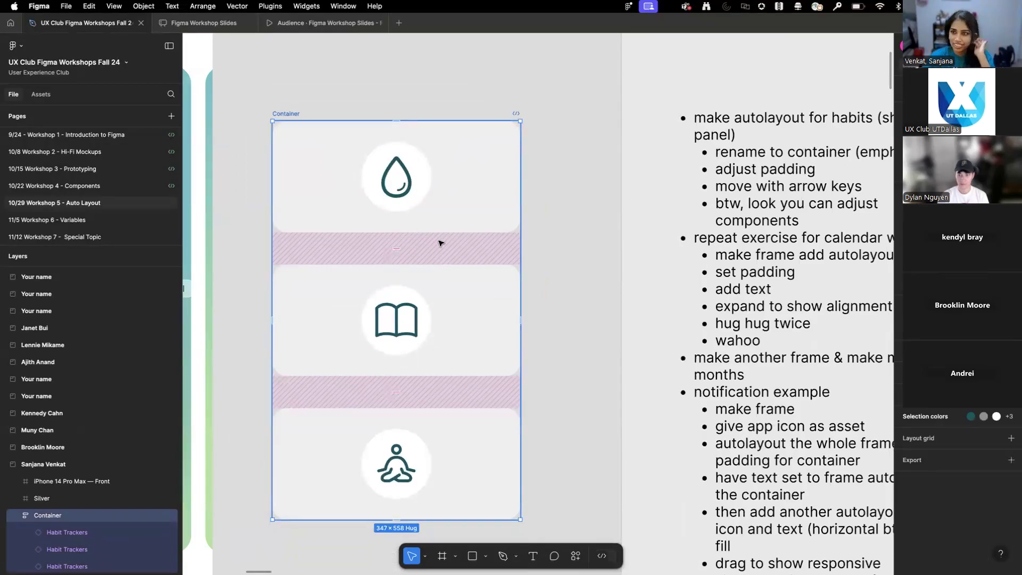
- Remove auto layout from the Container frame and ungroup it into three separate habit tracker cards
{"action": "left_click_drag", "start_coordinate": [346, 100], "coordinate": [381, 80]}
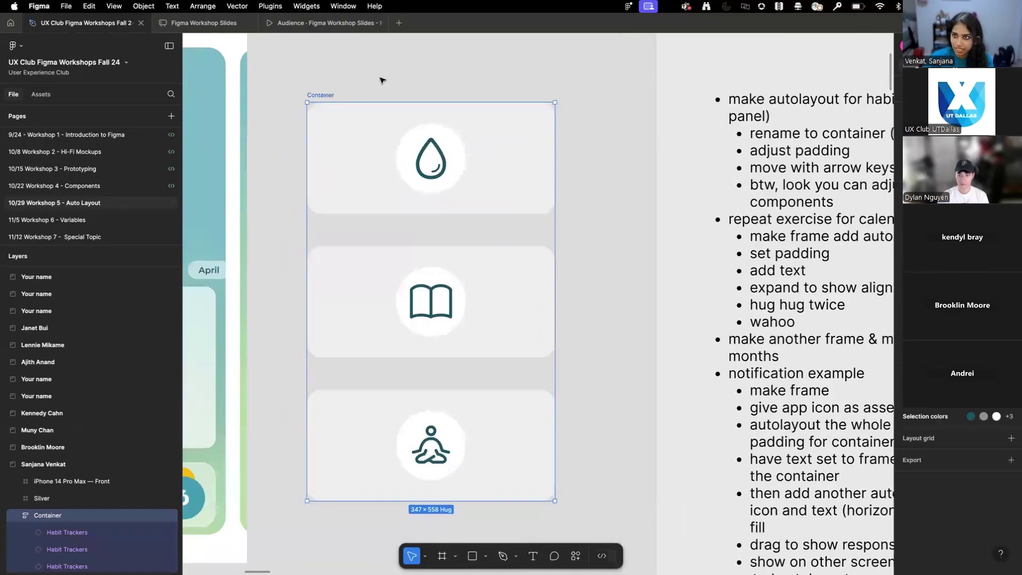
{"action": "right_click", "coordinate": [319, 94]}
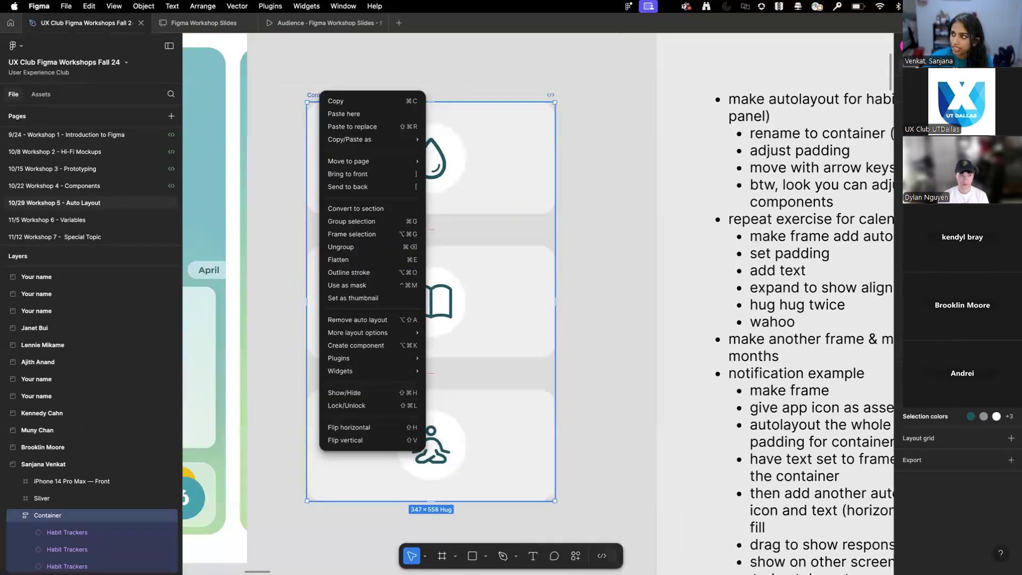
{"action": "left_click", "coordinate": [1010, 207]}
{"action": "left_click", "coordinate": [1010, 206]}
{"action": "right_click", "coordinate": [321, 94]}
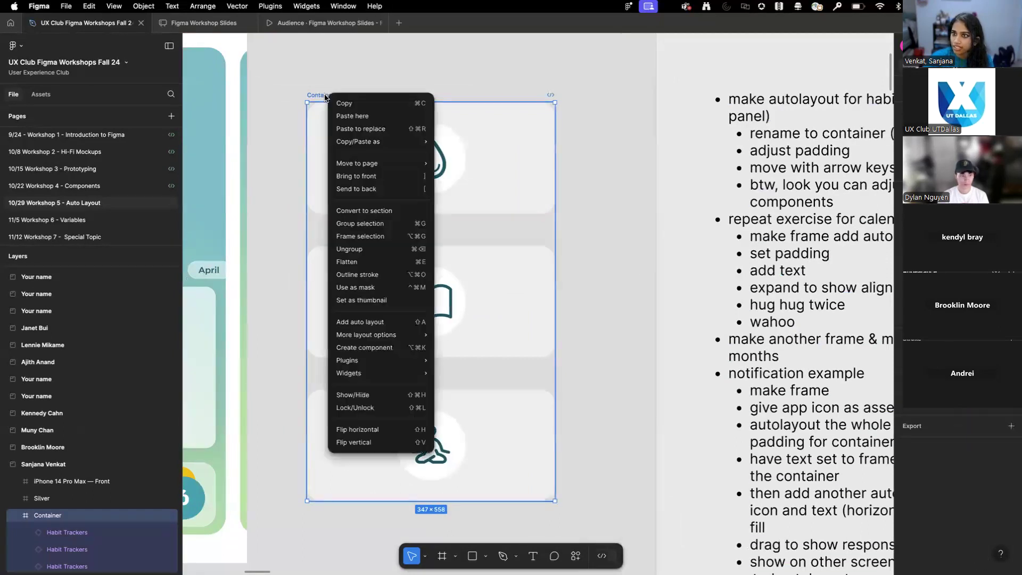
{"action": "left_click", "coordinate": [372, 250]}
{"action": "scroll", "coordinate": [392, 221], "scroll_direction": "up", "scroll_amount": 2}
{"action": "left_click", "coordinate": [401, 201]}
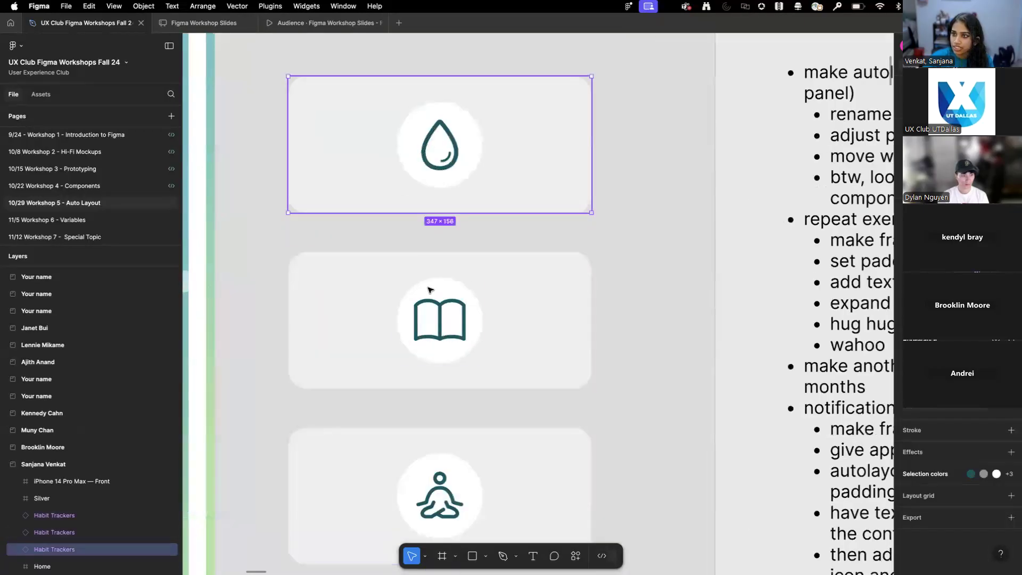
{"action": "left_click", "coordinate": [430, 291]}
{"action": "mouse_move", "coordinate": [480, 316]}
{"action": "left_mouse_down"}
{"action": "mouse_move", "coordinate": [476, 293]}
{"action": "mouse_move", "coordinate": [479, 335]}
{"action": "mouse_move", "coordinate": [479, 317]}
{"action": "left_mouse_up"}
- Select the water drop, book and meditation cards together and wrap them in a new vertical auto layout frame
{"action": "left_click", "coordinate": [435, 209]}
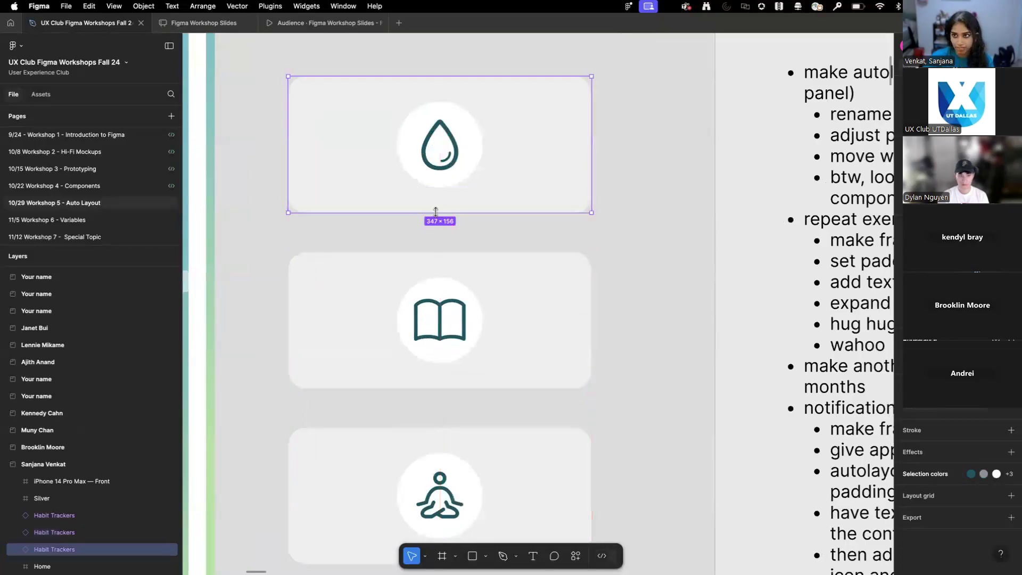
{"action": "left_click", "coordinate": [412, 295], "text": "shift"}
{"action": "left_click", "coordinate": [365, 457], "text": "shift"}
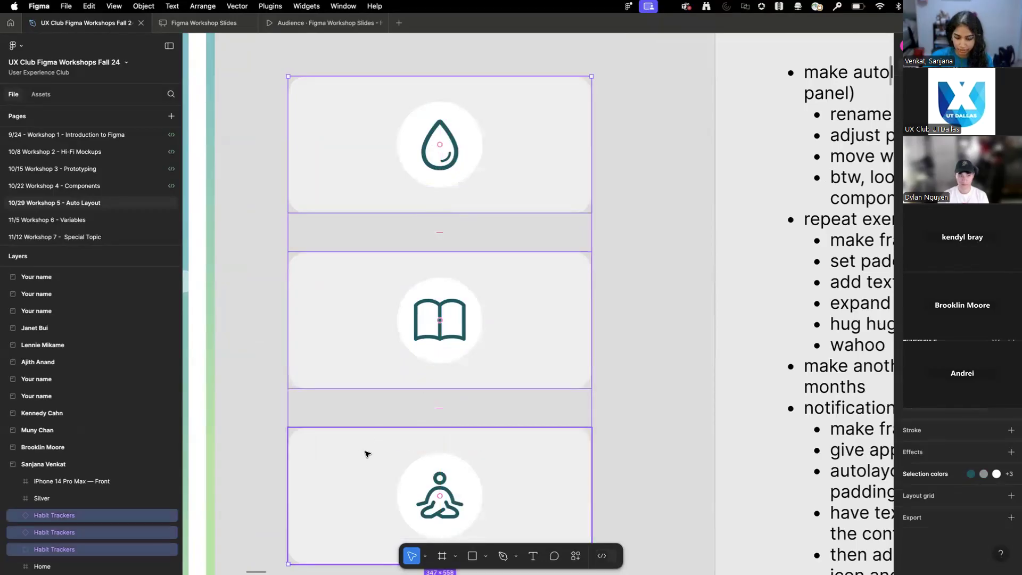
{"action": "key", "text": "shift+a"}
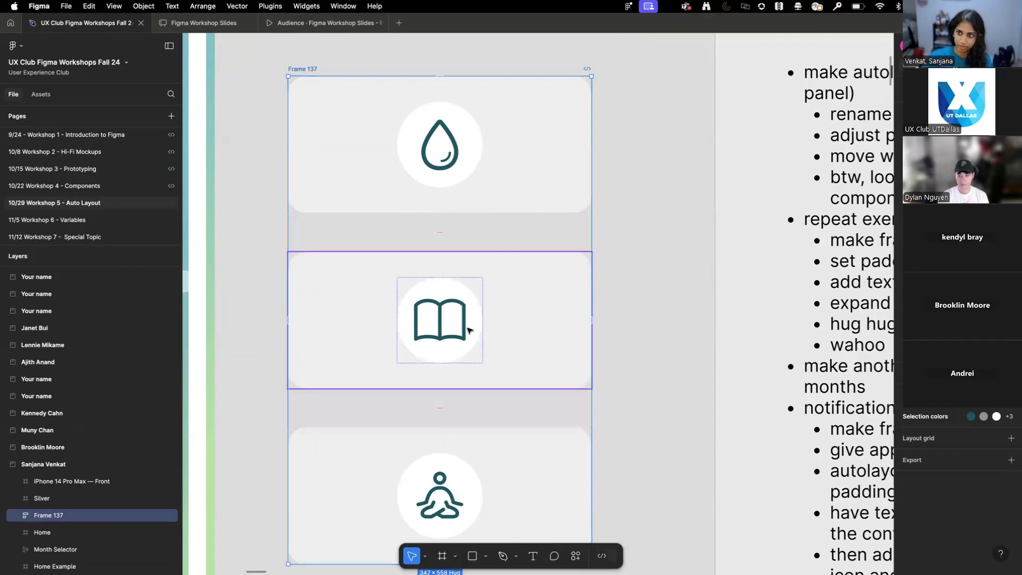
- Try a different gap between the cards and 50% opacity on the new auto layout frame, and undo both changes
{"action": "scroll", "coordinate": [429, 232], "scroll_direction": "up", "scroll_amount": 2}
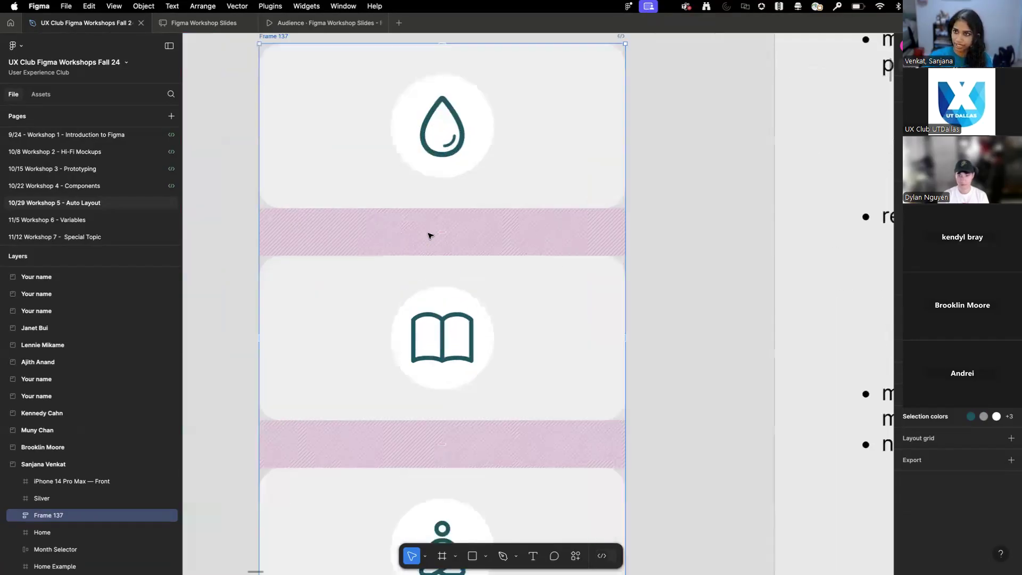
{"action": "left_click_drag", "start_coordinate": [440, 229], "coordinate": [447, 253]}
{"action": "key", "text": "ctrl+z"}
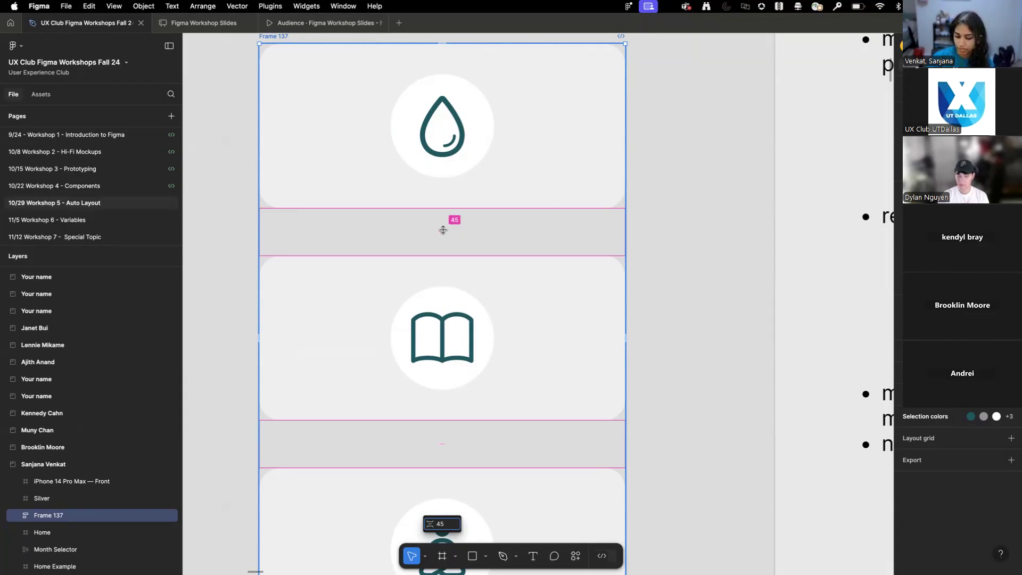
{"action": "key", "text": "5"}
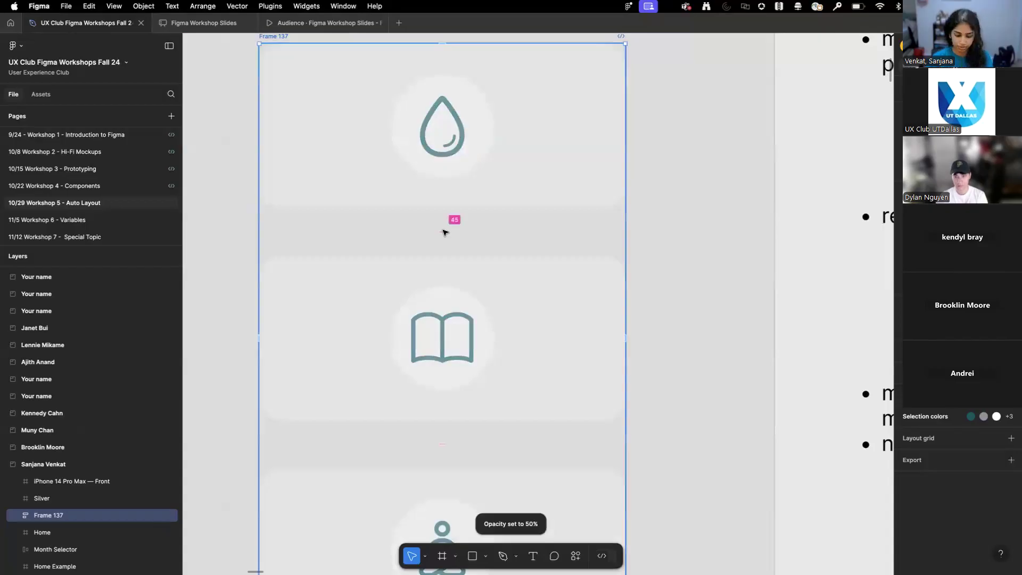
{"action": "key", "text": "super+z"}
- Enter a larger gap value between the three cards in the auto layout frame and deselect the frame
{"action": "left_click", "coordinate": [449, 229]}
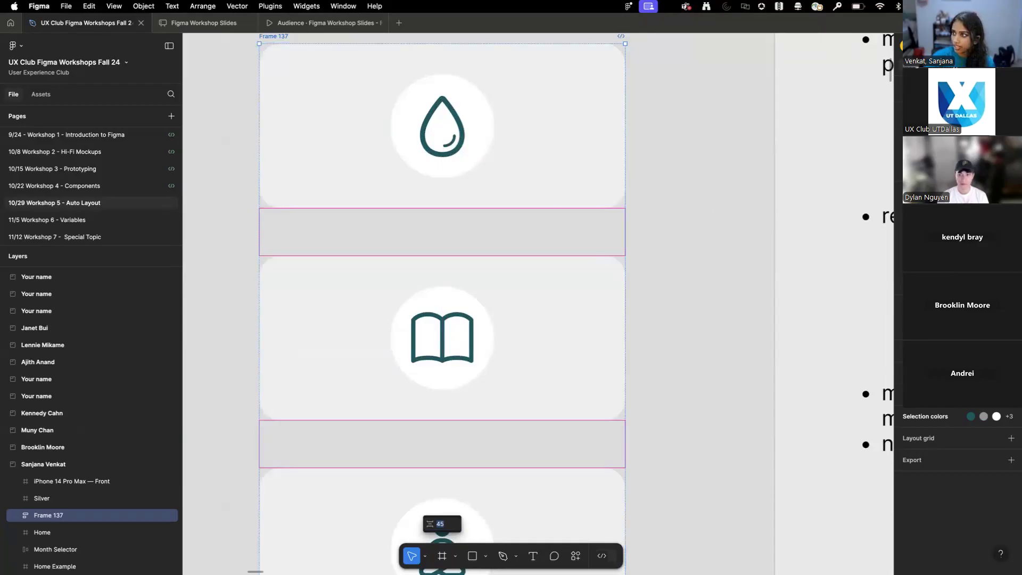
{"action": "key", "text": "Escape"}
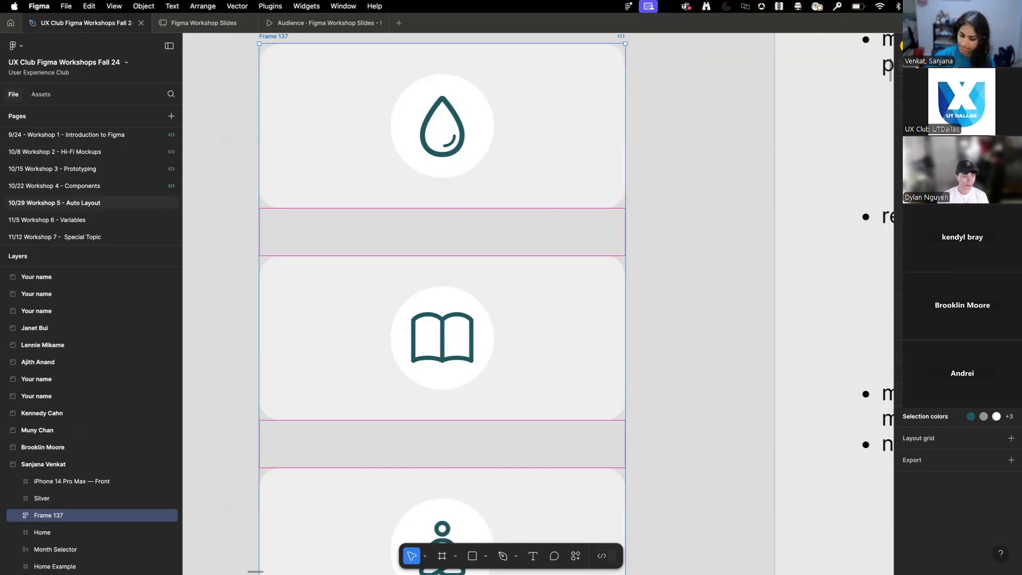
{"action": "key", "text": "Return"}
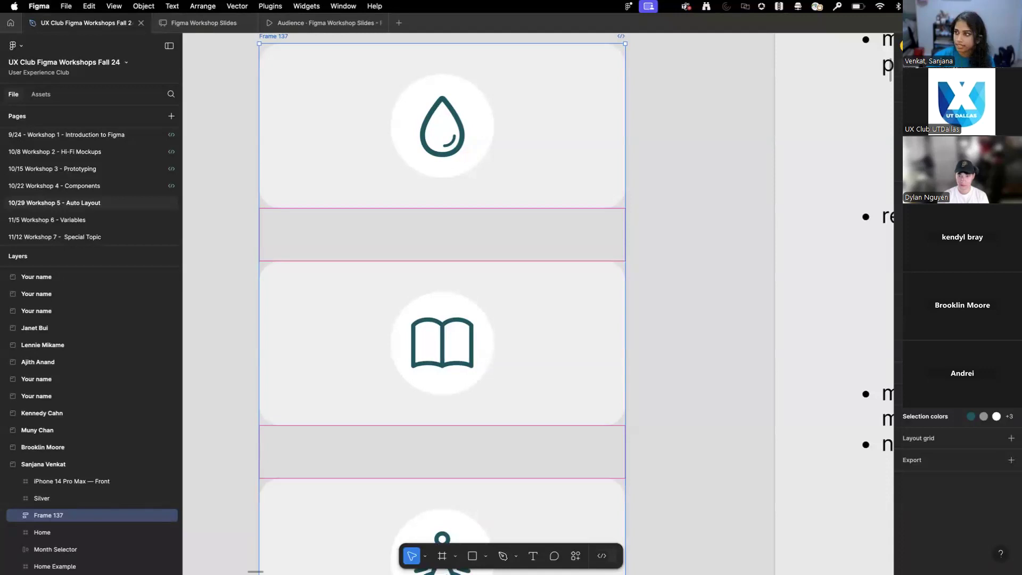
{"action": "left_click", "coordinate": [682, 257]}
- Examine the YOUR GUIDE slide's auto layout settings for layout direction, gap/spacing and frame padding, including the auto layout toggle
{"action": "key", "text": "shift+1"}
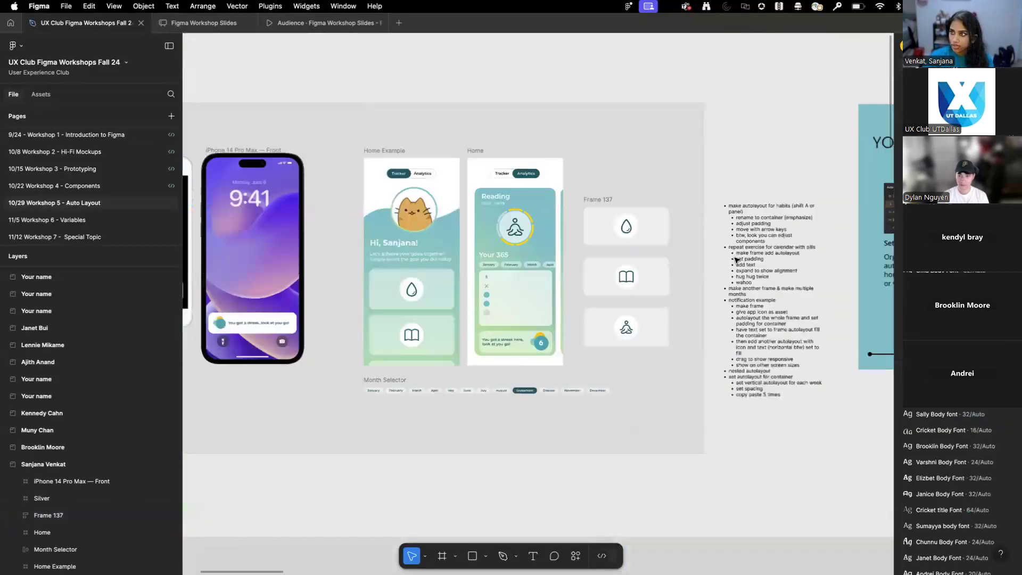
{"action": "scroll", "coordinate": [429, 258], "scroll_direction": "right", "scroll_amount": 10}
{"action": "scroll", "coordinate": [390, 233], "scroll_direction": "up", "scroll_amount": 5}
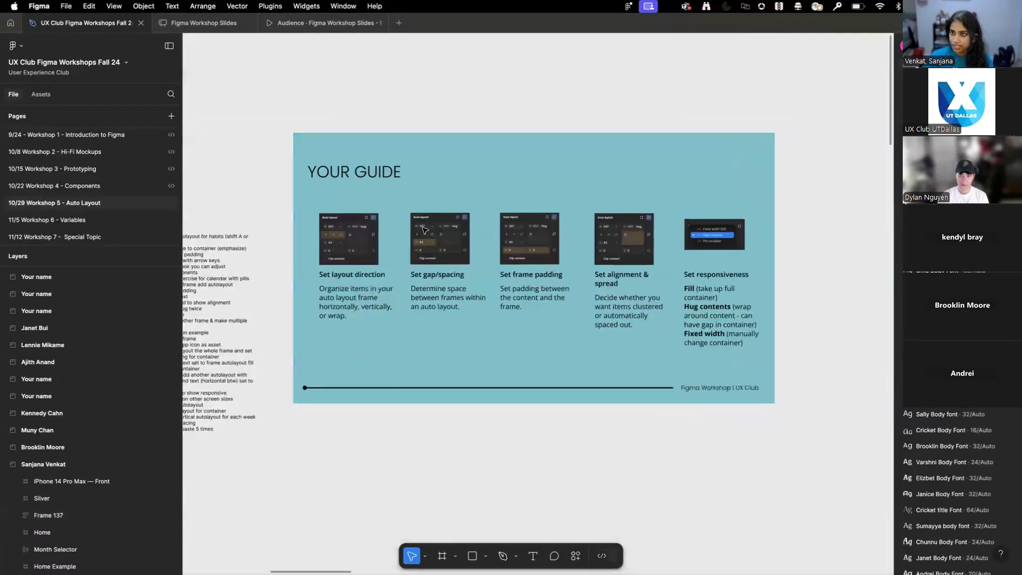
{"action": "scroll", "coordinate": [366, 291], "scroll_direction": "left", "scroll_amount": 3}
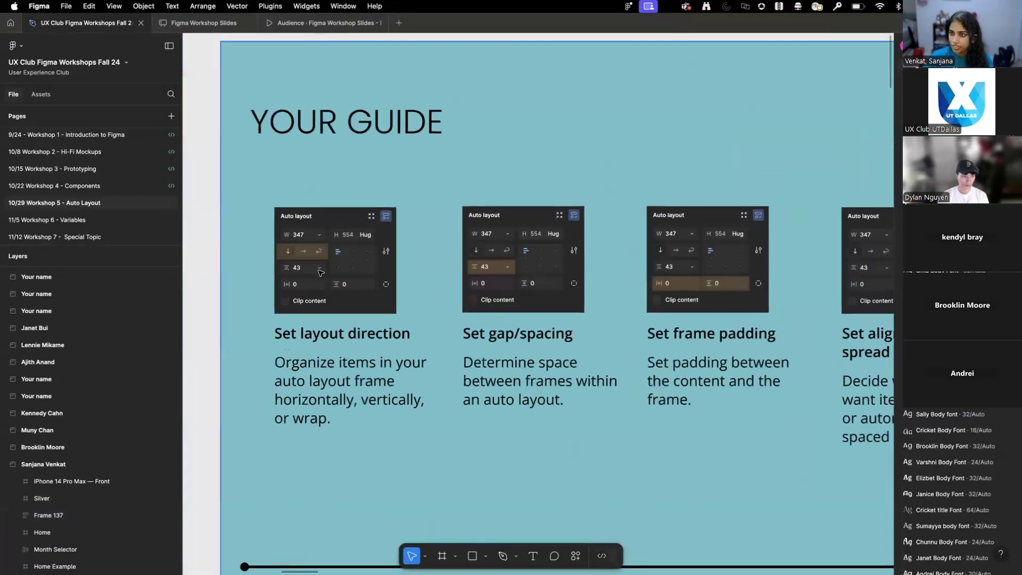
{"action": "scroll", "coordinate": [320, 273], "scroll_direction": "up", "scroll_amount": 3}
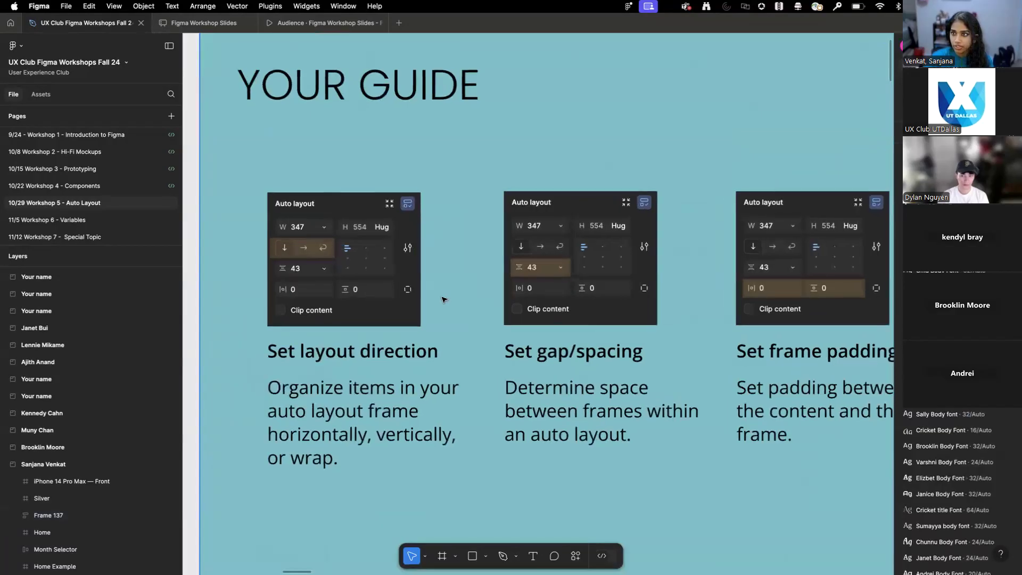
{"action": "scroll", "coordinate": [416, 279], "scroll_direction": "right", "scroll_amount": 5}
{"action": "scroll", "coordinate": [415, 278], "scroll_direction": "right", "scroll_amount": 1}
{"action": "scroll", "coordinate": [362, 268], "scroll_direction": "up", "scroll_amount": 3}
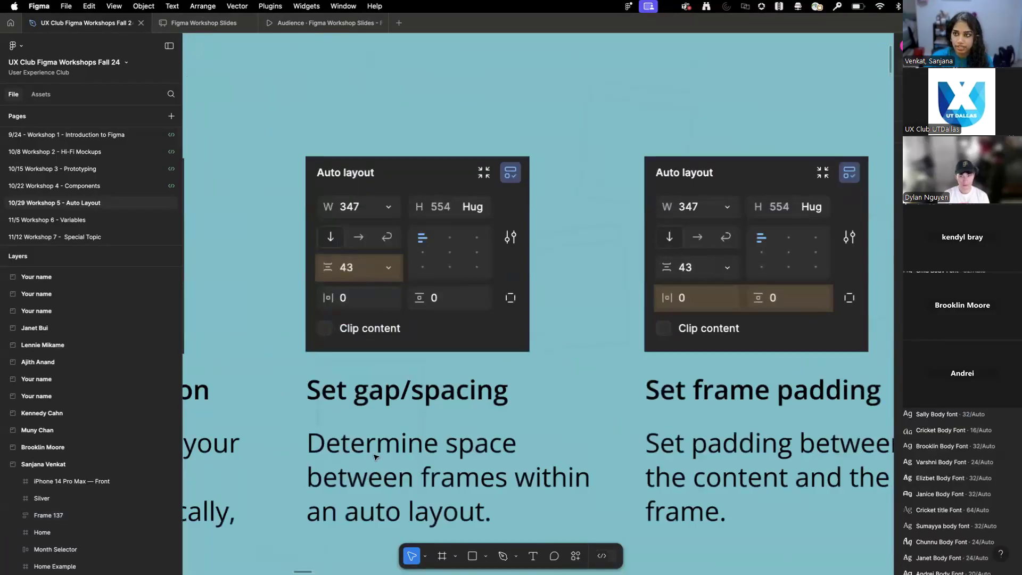
{"action": "scroll", "coordinate": [508, 176], "scroll_direction": "up", "scroll_amount": 3}
{"action": "scroll", "coordinate": [511, 178], "scroll_direction": "left", "scroll_amount": 2}
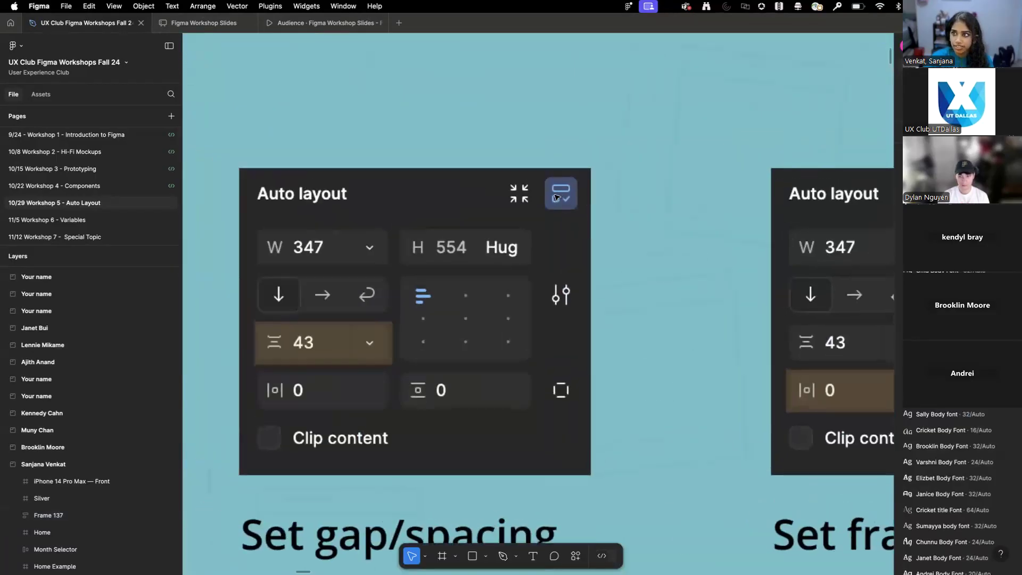
{"action": "scroll", "coordinate": [532, 184], "scroll_direction": "up", "scroll_amount": 5}
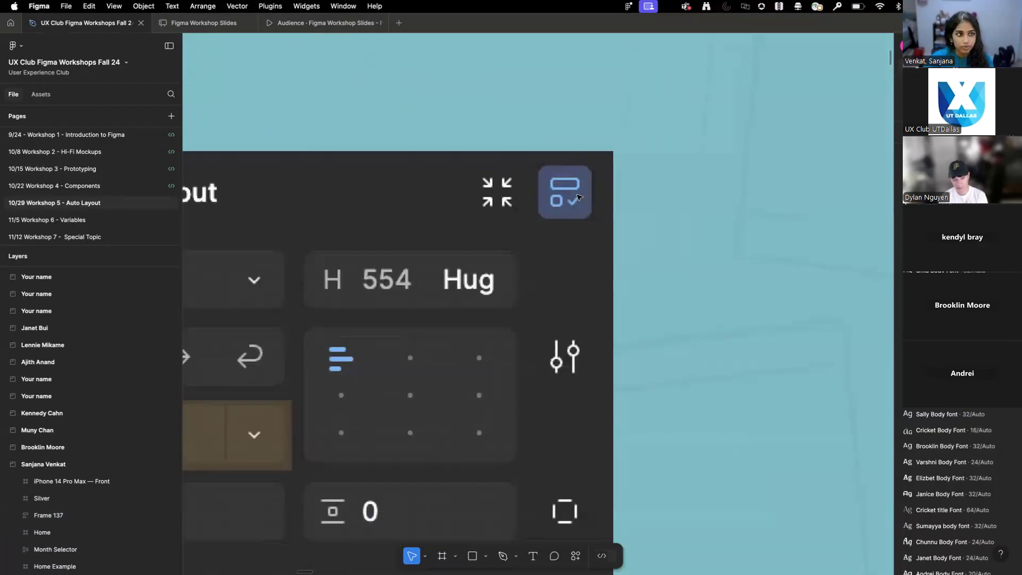
{"action": "scroll", "coordinate": [578, 198], "scroll_direction": "down", "scroll_amount": 3}
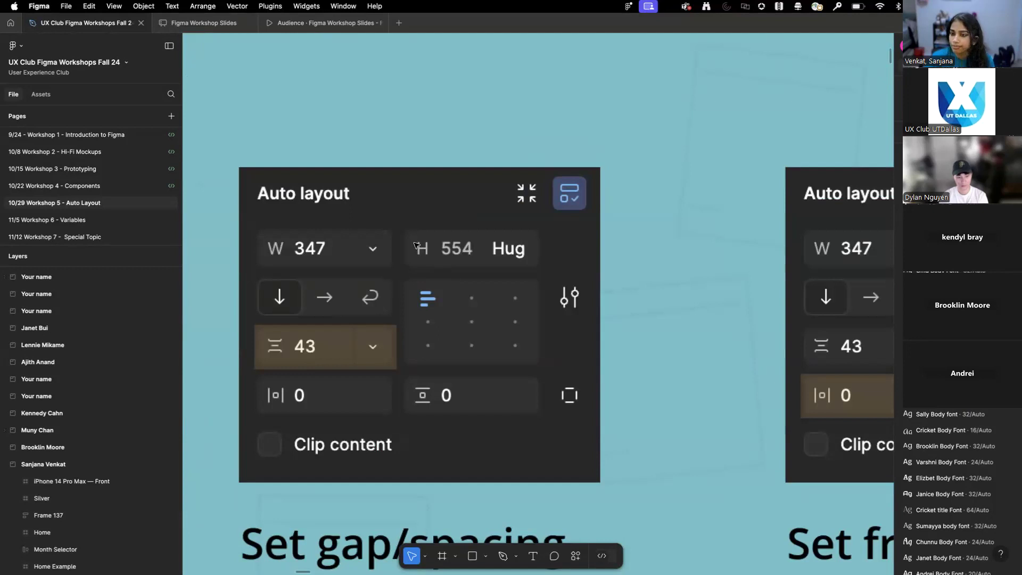
{"action": "scroll", "coordinate": [571, 238], "scroll_direction": "down", "scroll_amount": 5}
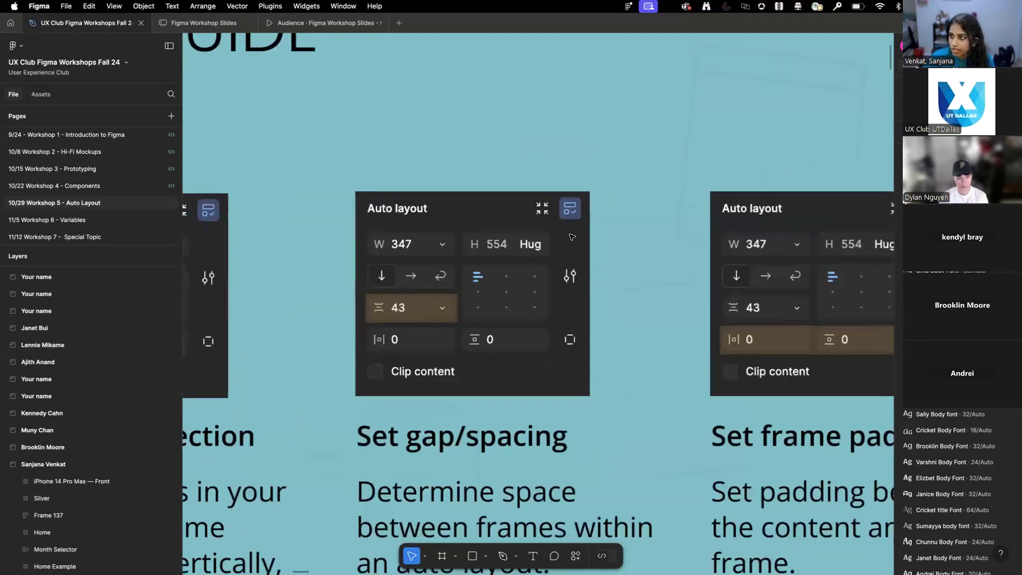
- Examine the YOUR GUIDE slide's gap/spacing and frame padding settings alongside the other auto layout options
{"action": "scroll", "coordinate": [571, 237], "scroll_direction": "down", "scroll_amount": 2}
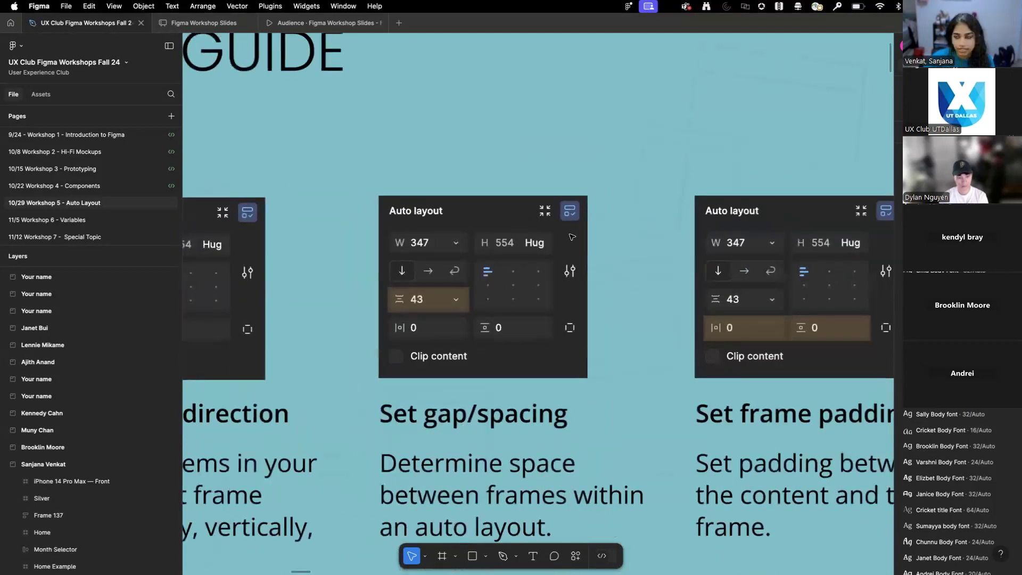
{"action": "scroll", "coordinate": [571, 238], "scroll_direction": "down", "scroll_amount": 4}
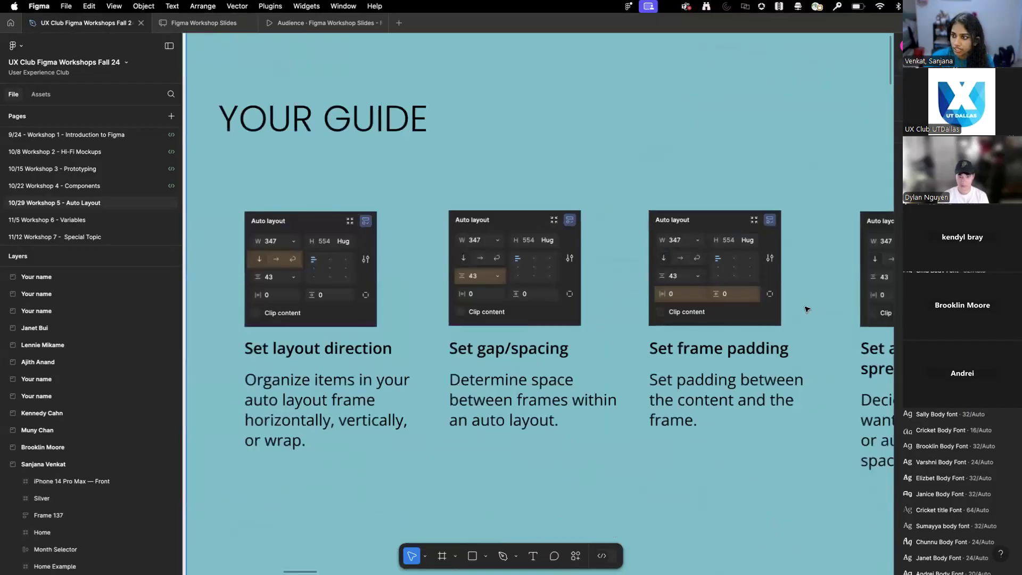
{"action": "scroll", "coordinate": [804, 308], "scroll_direction": "right", "scroll_amount": 5}
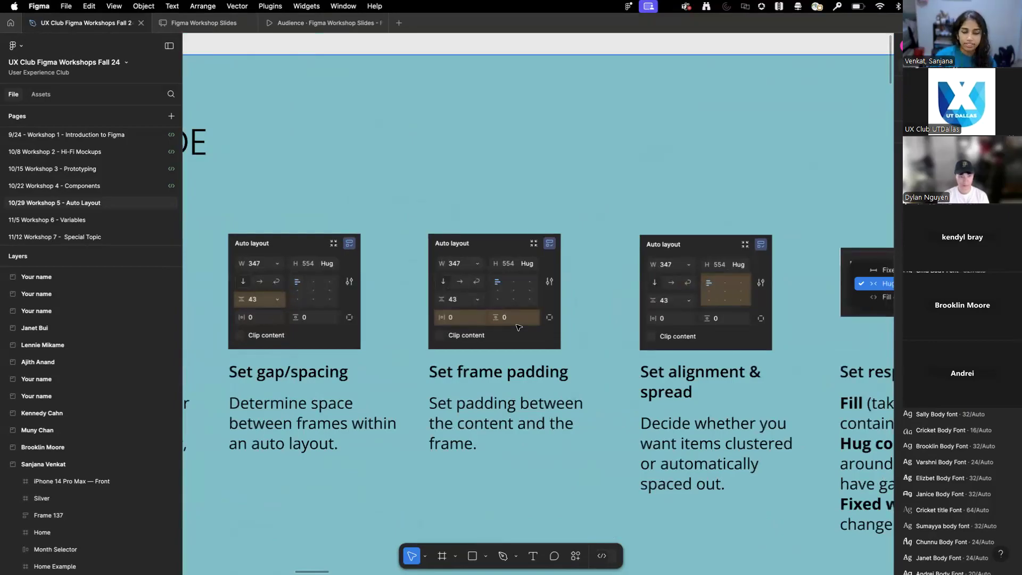
{"action": "scroll", "coordinate": [500, 319], "scroll_direction": "up", "scroll_amount": 5}
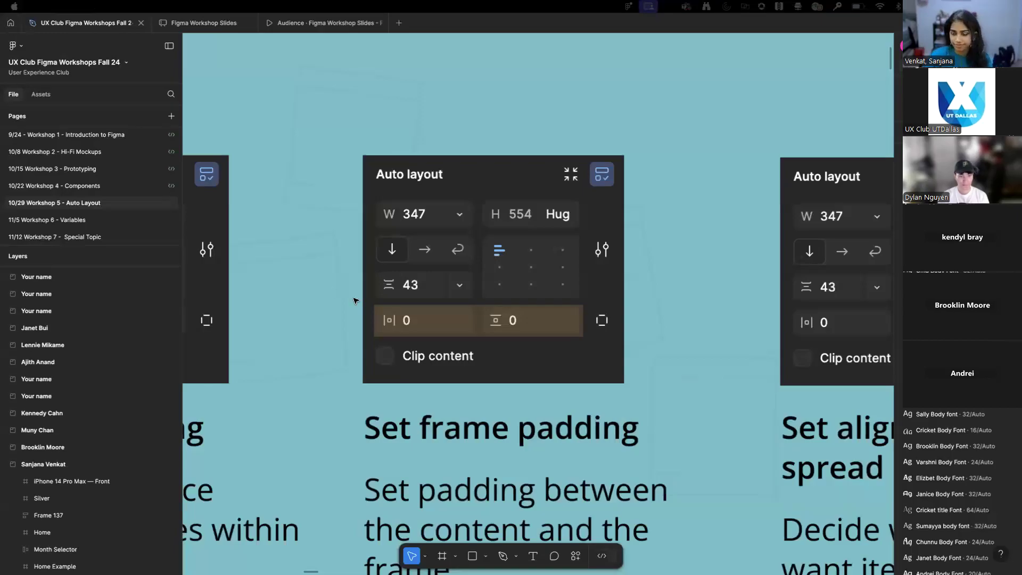
{"action": "left_click", "coordinate": [565, 339]}
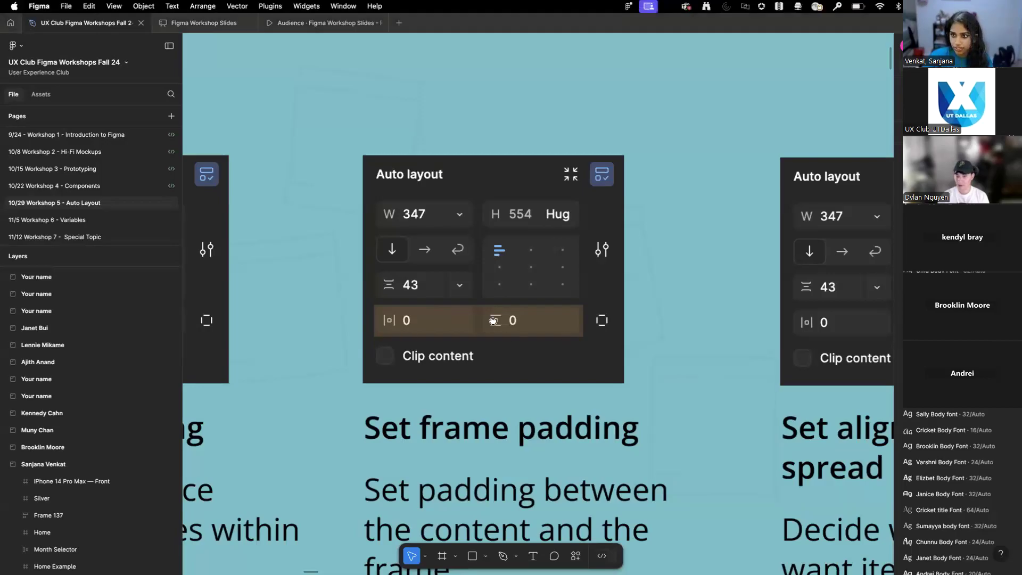
{"action": "scroll", "coordinate": [564, 335], "scroll_direction": "down", "scroll_amount": 3}
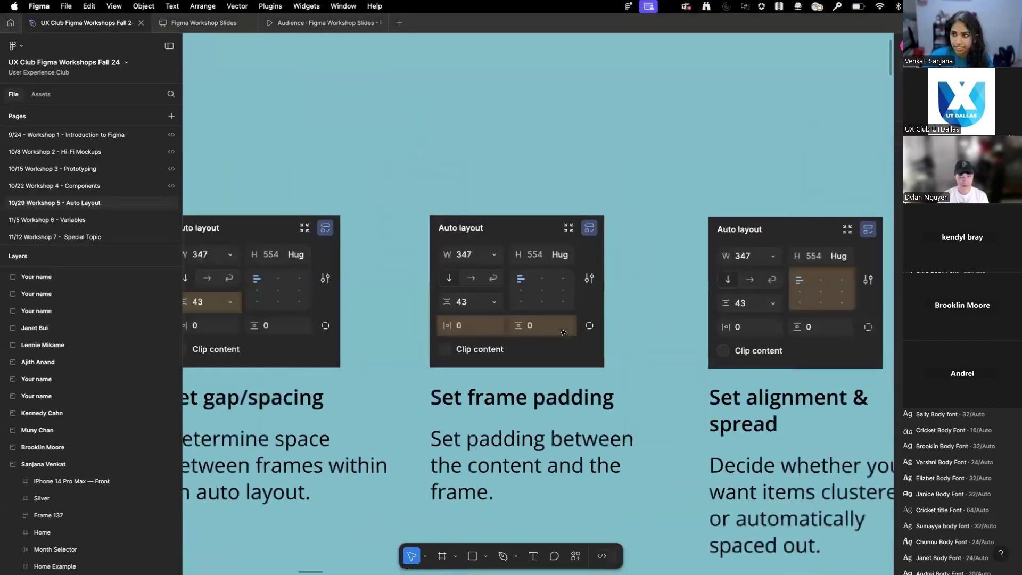
{"action": "scroll", "coordinate": [564, 332], "scroll_direction": "left", "scroll_amount": 3}
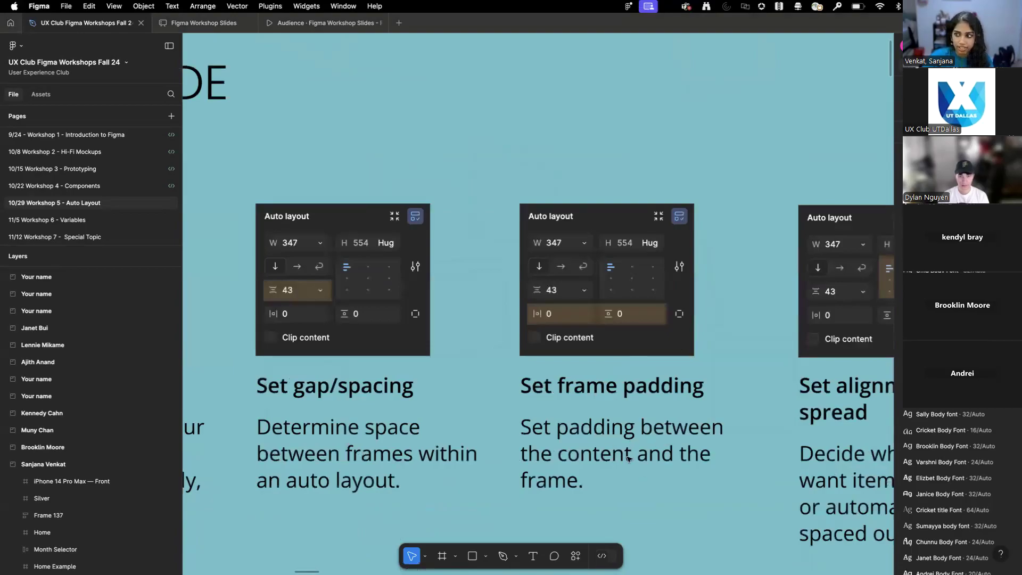
{"action": "scroll", "coordinate": [471, 223], "scroll_direction": "down", "scroll_amount": 5}
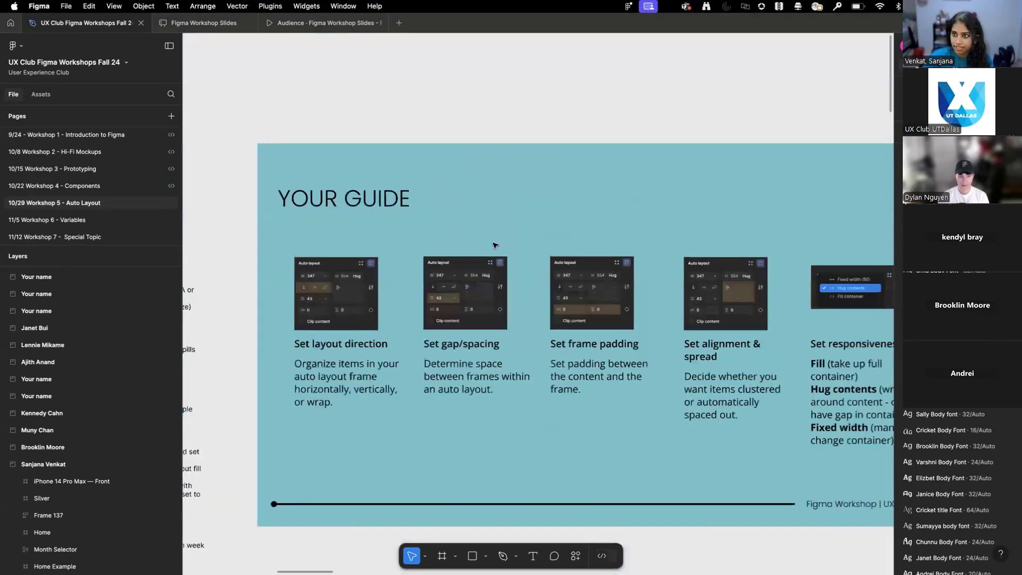
{"action": "left_click", "coordinate": [505, 290]}
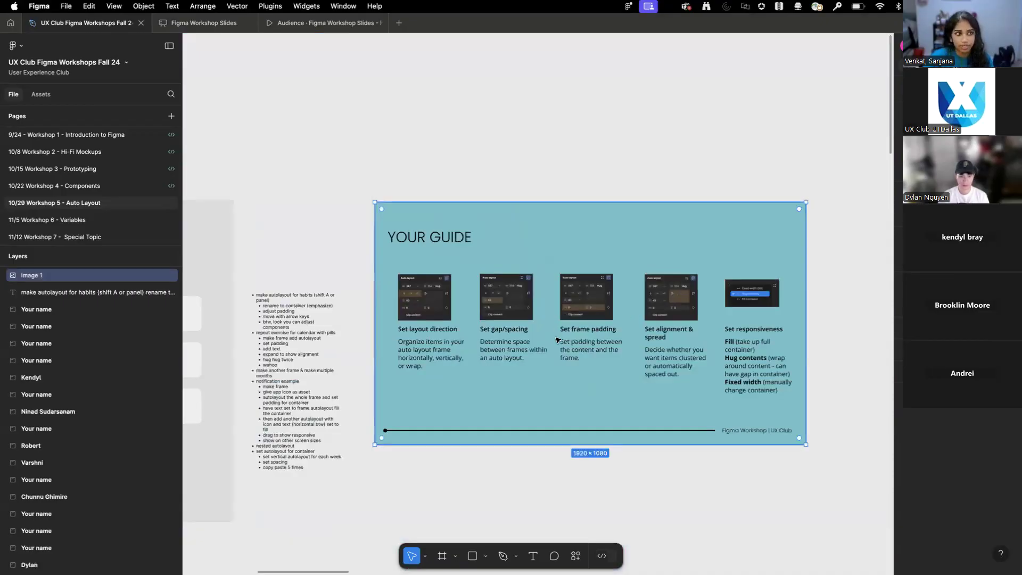
{"action": "scroll", "coordinate": [524, 321], "scroll_direction": "up", "scroll_amount": 3}
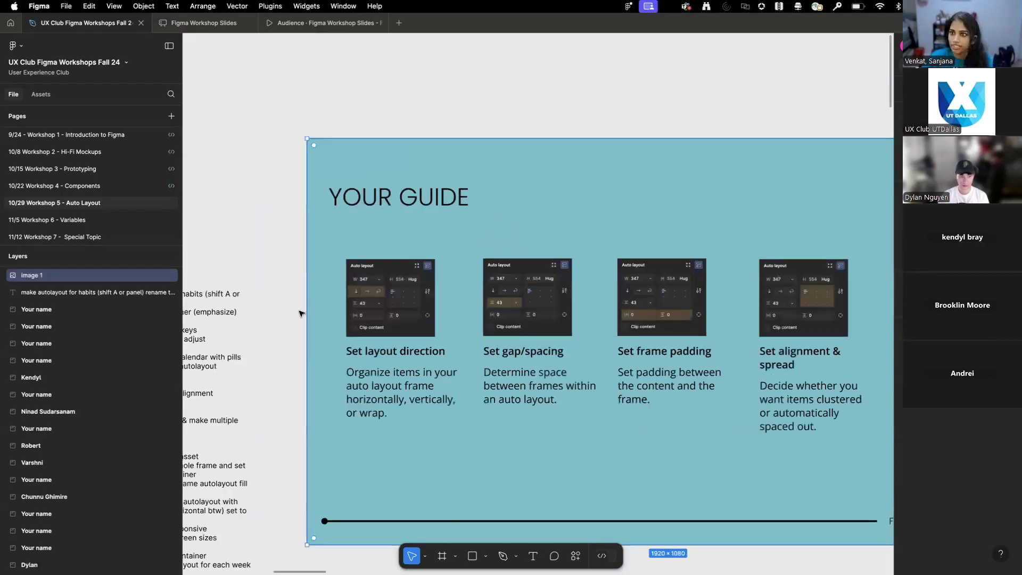
- Rename the auto layout frame holding the three habit cards as Container
{"action": "scroll", "coordinate": [725, 267], "scroll_direction": "left", "scroll_amount": 10}
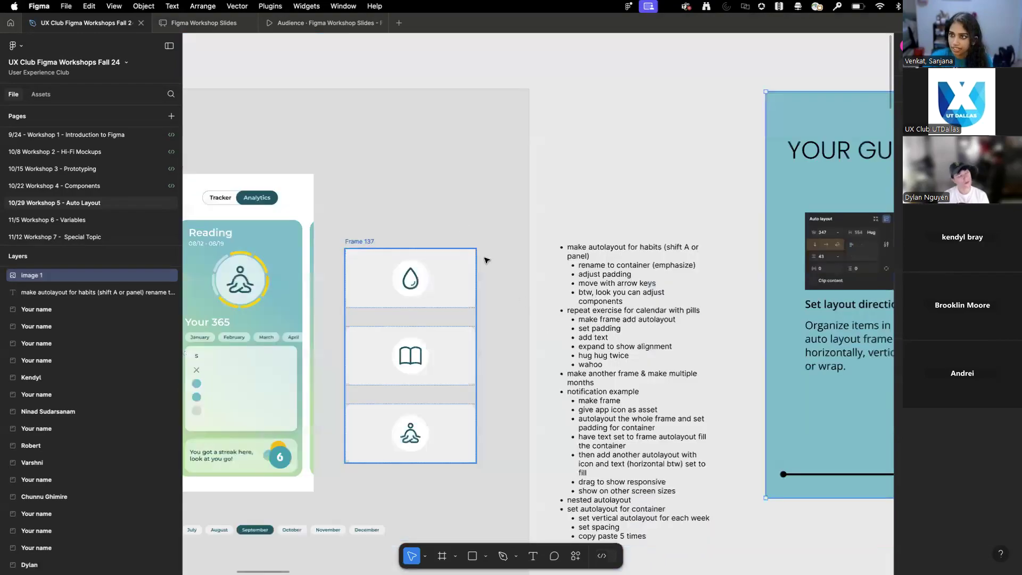
{"action": "scroll", "coordinate": [425, 199], "scroll_direction": "left", "scroll_amount": 2}
{"action": "scroll", "coordinate": [371, 129], "scroll_direction": "up", "scroll_amount": 5}
{"action": "left_click", "coordinate": [369, 128]}
{"action": "double_click", "coordinate": [370, 128]}
{"action": "type", "text": "Container"}
{"action": "left_click", "coordinate": [530, 223]}
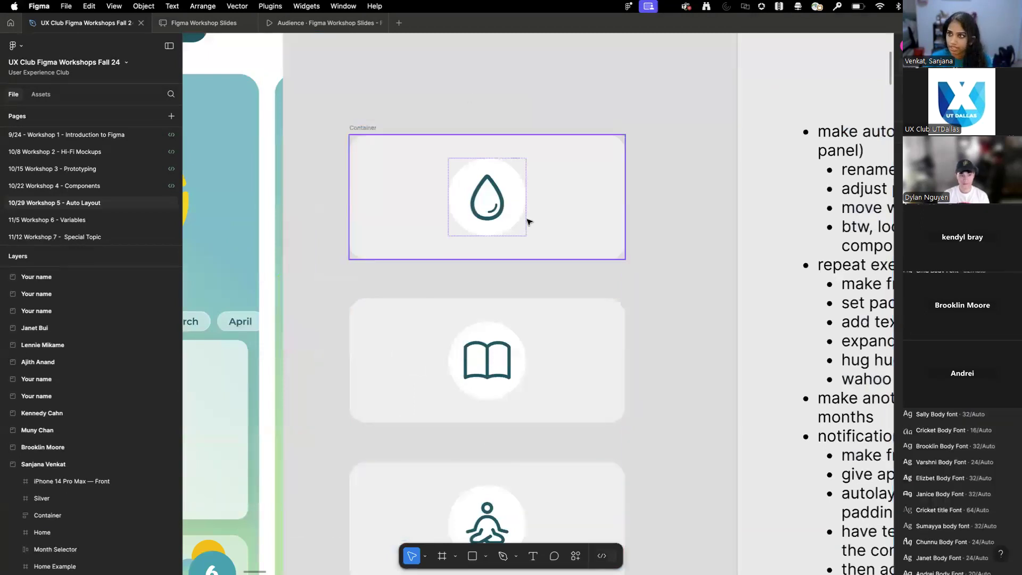
- Select the Container frame and add horizontal and vertical padding around its three cards
{"action": "scroll", "coordinate": [527, 221], "scroll_direction": "down", "scroll_amount": 1}
{"action": "left_click", "coordinate": [371, 87]}
{"action": "mouse_move", "coordinate": [490, 239]}
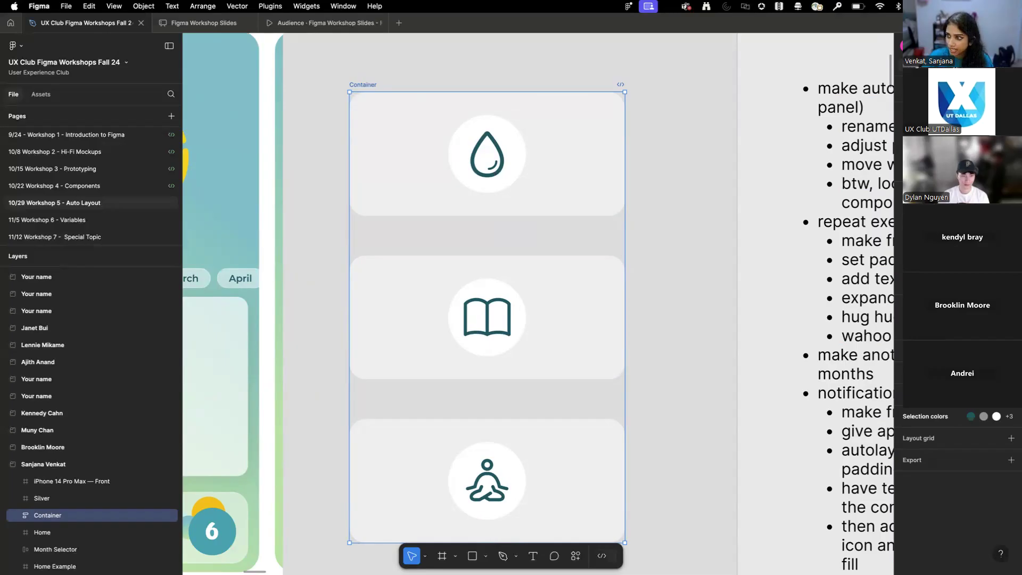
{"action": "key", "text": "Return"}
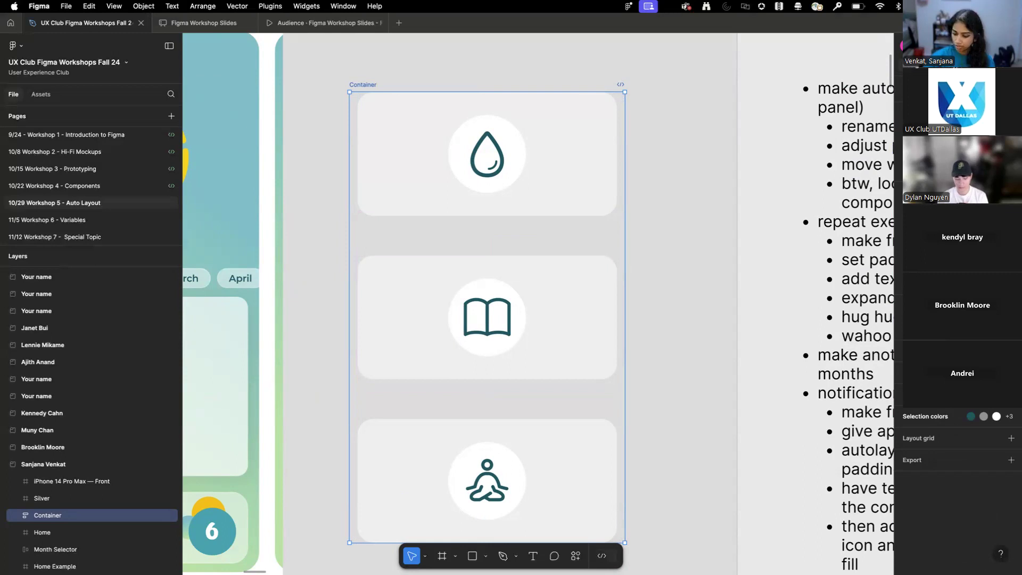
{"action": "key", "text": "Return"}
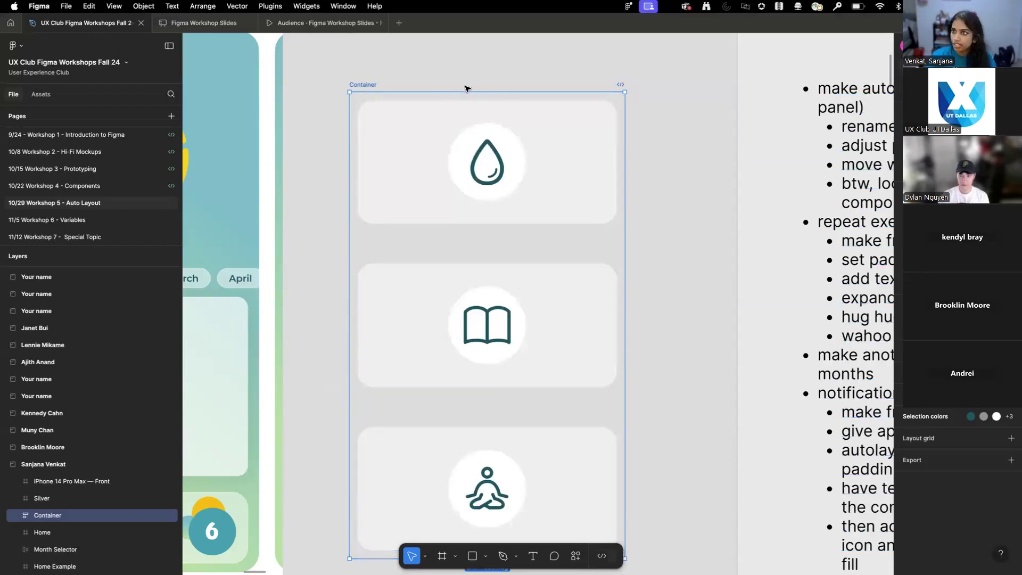
- Inspect the padding around the water drop, book and meditation cards inside the Container frame
{"action": "left_click_drag", "start_coordinate": [486, 96], "coordinate": [479, 142]}
{"action": "scroll", "coordinate": [487, 104], "scroll_direction": "up", "scroll_amount": 5}
{"action": "scroll", "coordinate": [479, 140], "scroll_direction": "down", "scroll_amount": 5}
{"action": "scroll", "coordinate": [479, 140], "scroll_direction": "down", "scroll_amount": 3}
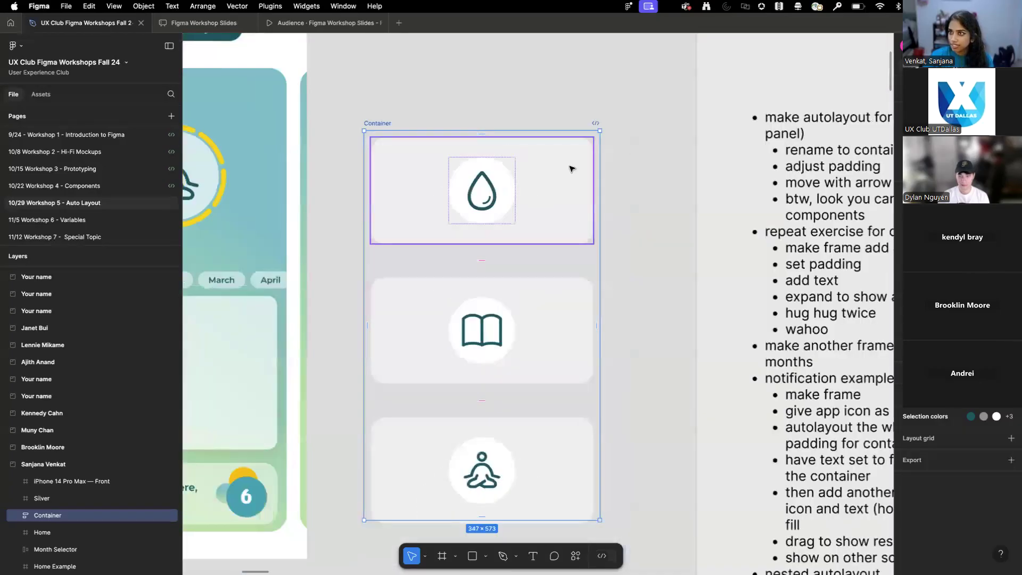
{"action": "scroll", "coordinate": [512, 258], "scroll_direction": "up", "scroll_amount": 2}
{"action": "scroll", "coordinate": [511, 258], "scroll_direction": "up", "scroll_amount": 4}
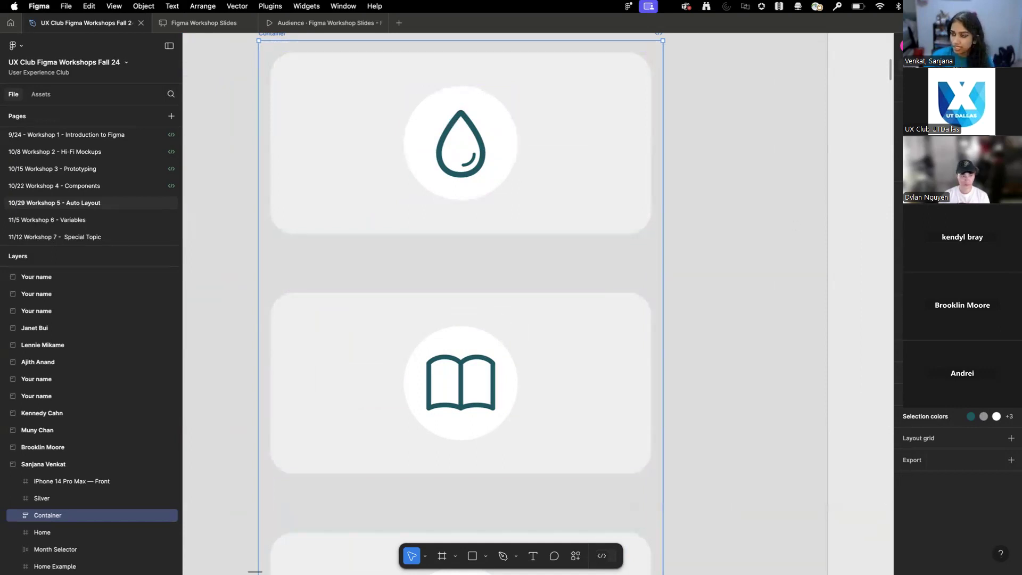
{"action": "scroll", "coordinate": [708, 222], "scroll_direction": "down", "scroll_amount": 1}
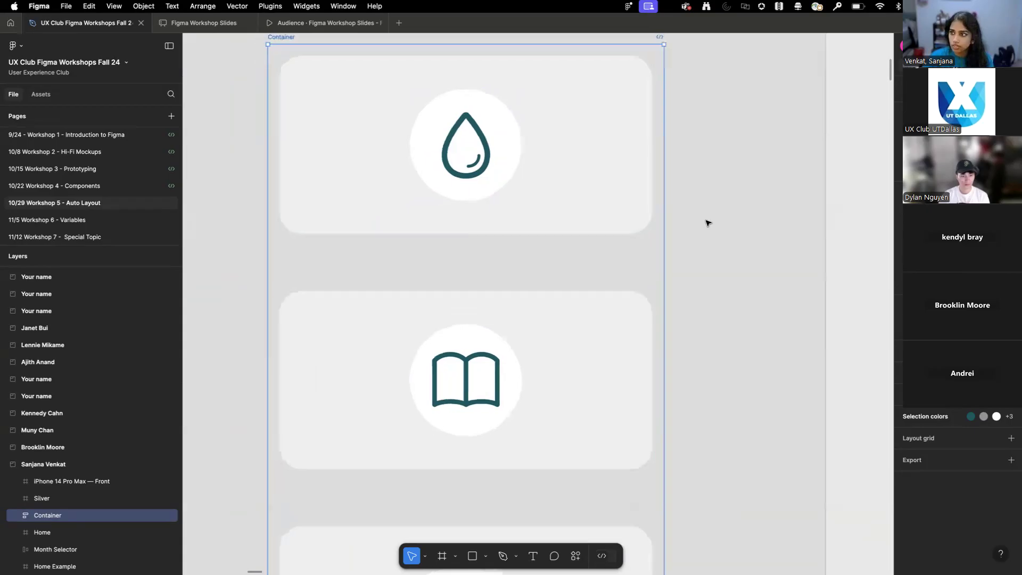
- Reposition the Container frame slightly up and to the right beside the Home screens, and move the whole section left away from the notes
{"action": "scroll", "coordinate": [708, 222], "scroll_direction": "down", "scroll_amount": 5}
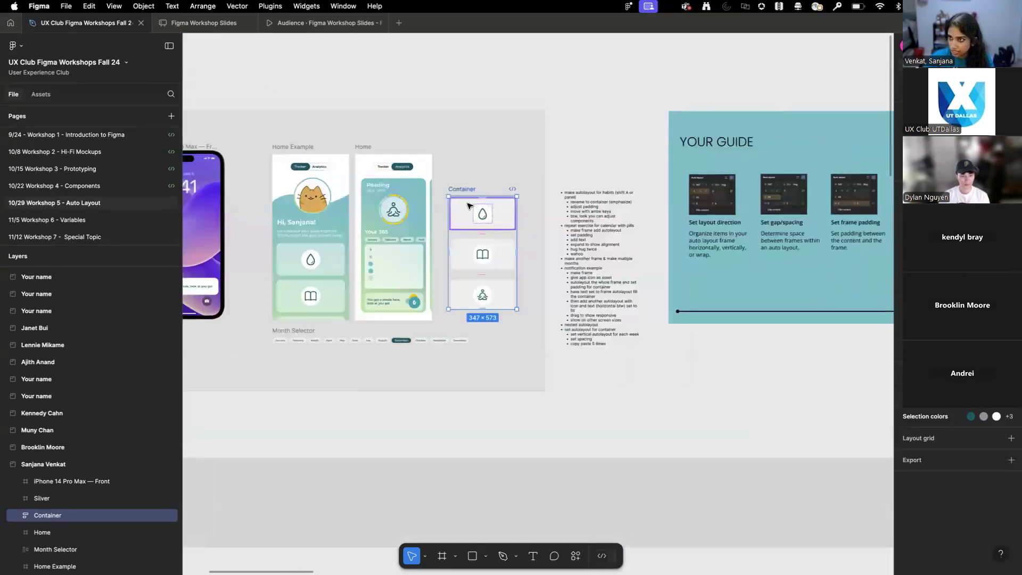
{"action": "left_click_drag", "start_coordinate": [460, 190], "coordinate": [475, 171]}
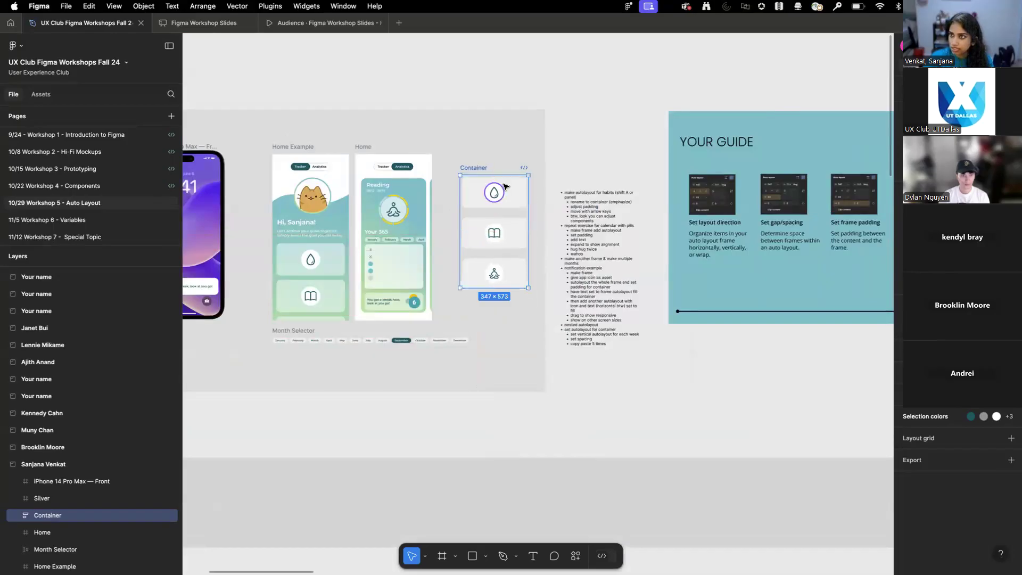
{"action": "scroll", "coordinate": [507, 196], "scroll_direction": "up", "scroll_amount": 3}
{"action": "scroll", "coordinate": [550, 188], "scroll_direction": "down", "scroll_amount": 5}
{"action": "scroll", "coordinate": [550, 188], "scroll_direction": "left", "scroll_amount": 3}
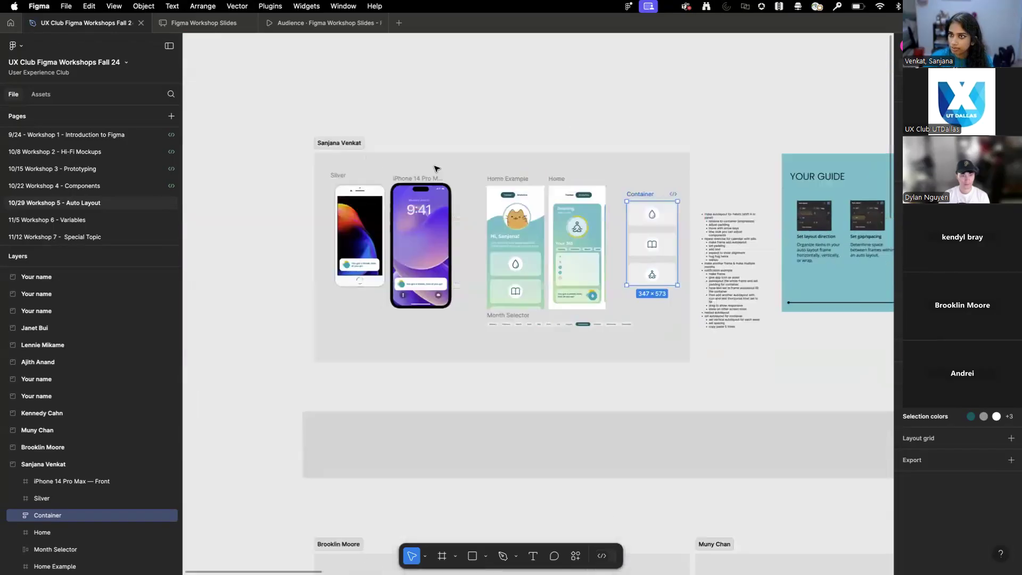
{"action": "left_click", "coordinate": [315, 140]}
{"action": "left_click_drag", "start_coordinate": [315, 140], "coordinate": [161, 116]}
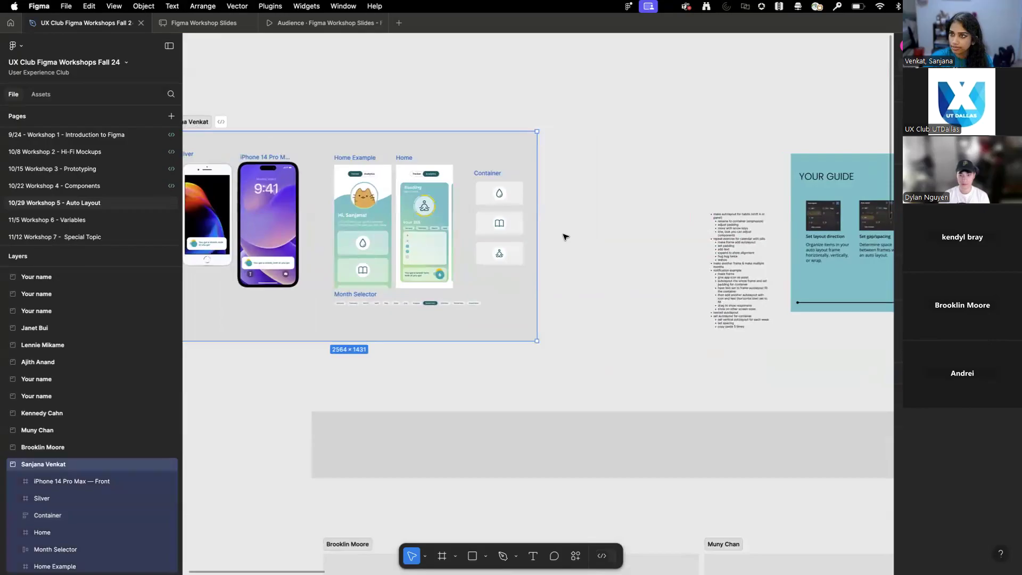
- Select the Container frame and switch its auto layout direction to horizontal
{"action": "scroll", "coordinate": [522, 218], "scroll_direction": "up", "scroll_amount": 5}
{"action": "scroll", "coordinate": [634, 176], "scroll_direction": "up", "scroll_amount": 4}
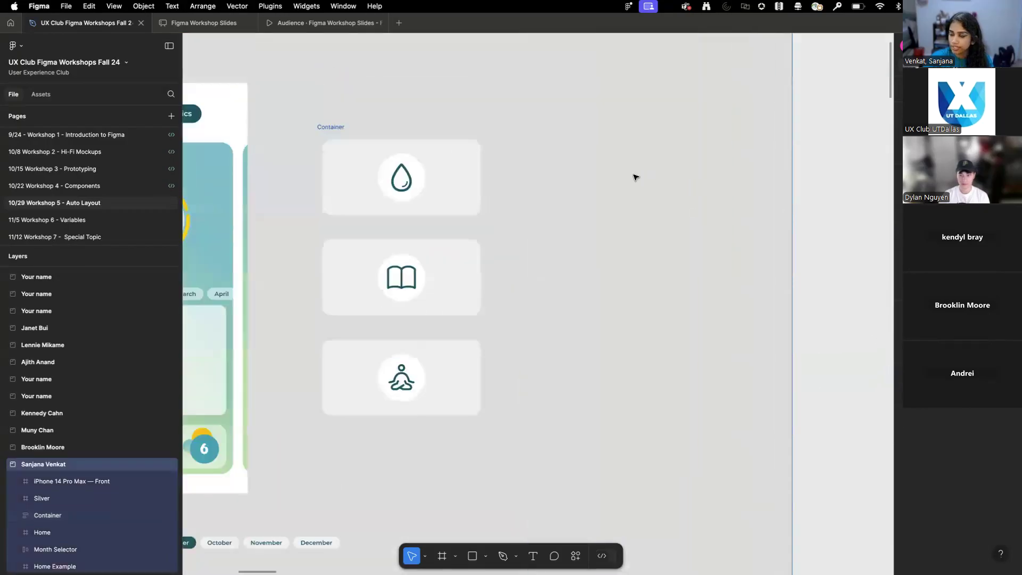
{"action": "scroll", "coordinate": [352, 218], "scroll_direction": "up", "scroll_amount": 5}
{"action": "scroll", "coordinate": [339, 242], "scroll_direction": "down", "scroll_amount": 2}
{"action": "scroll", "coordinate": [339, 242], "scroll_direction": "left", "scroll_amount": 1}
{"action": "left_click", "coordinate": [358, 90]}
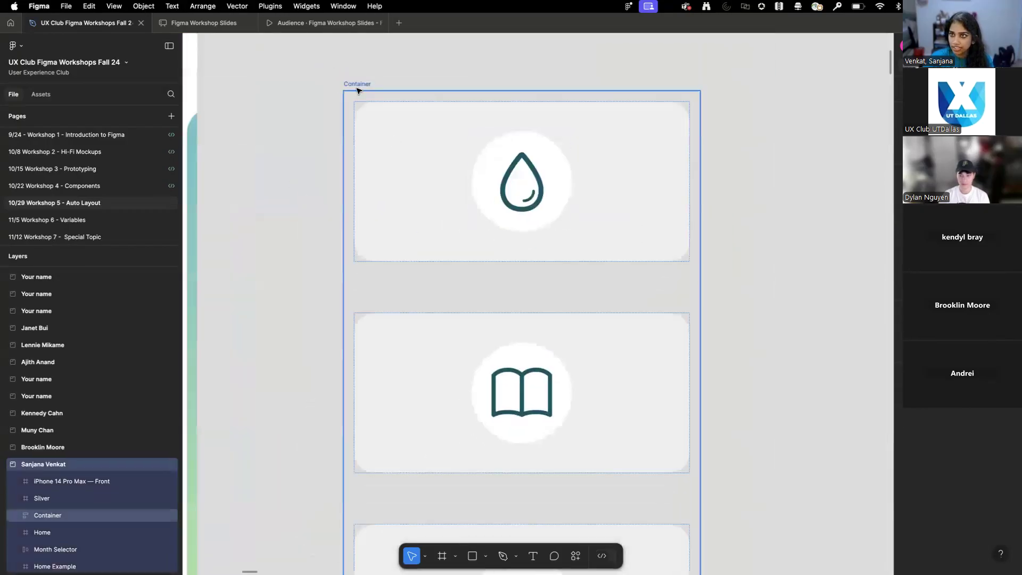
{"action": "left_click", "coordinate": [358, 90]}
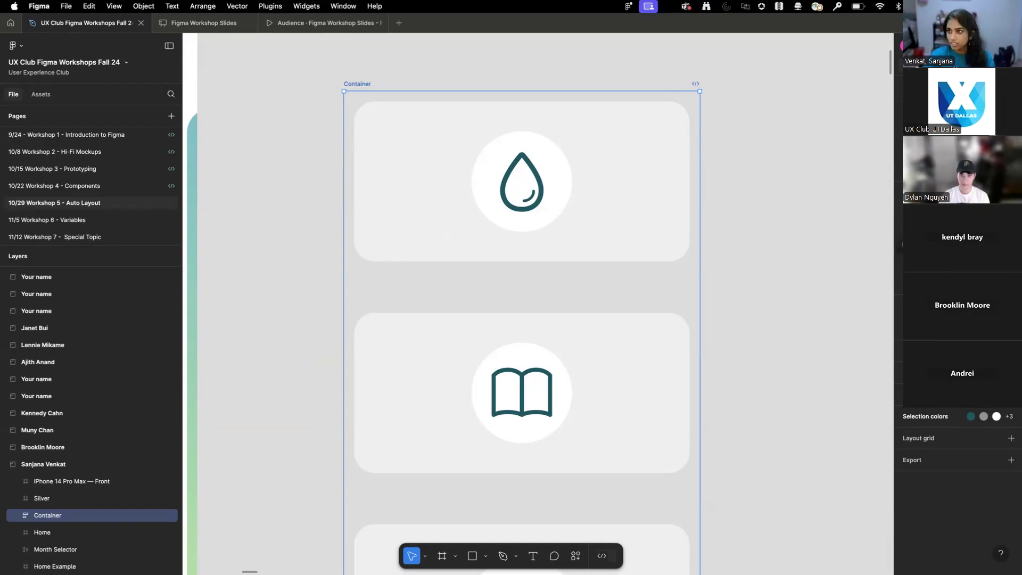
{"action": "left_click", "coordinate": [925, 230]}
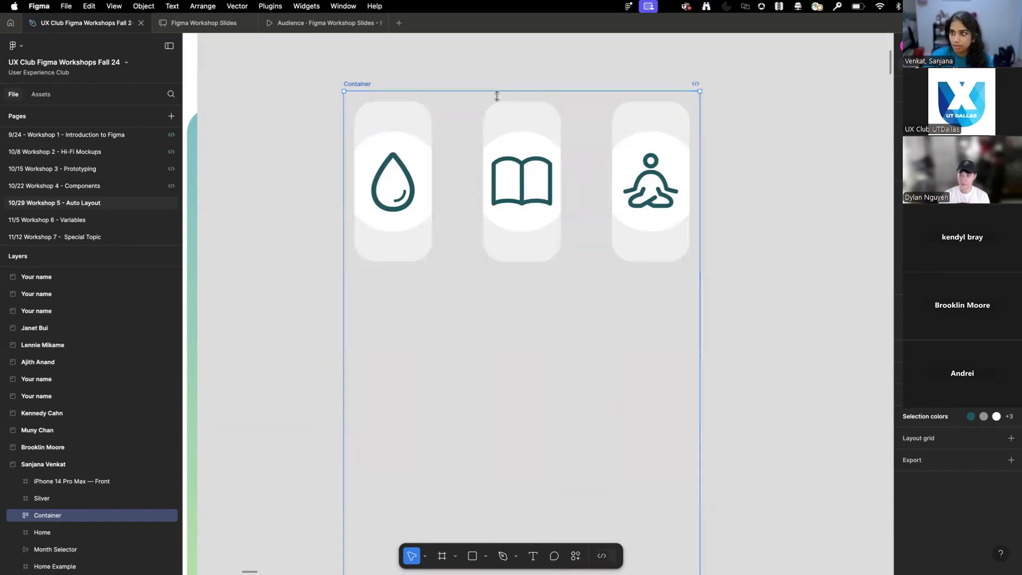
- Look over the participants' sections and undo the layout direction change on the Container frame
{"action": "scroll", "coordinate": [417, 251], "scroll_direction": "down", "scroll_amount": 10}
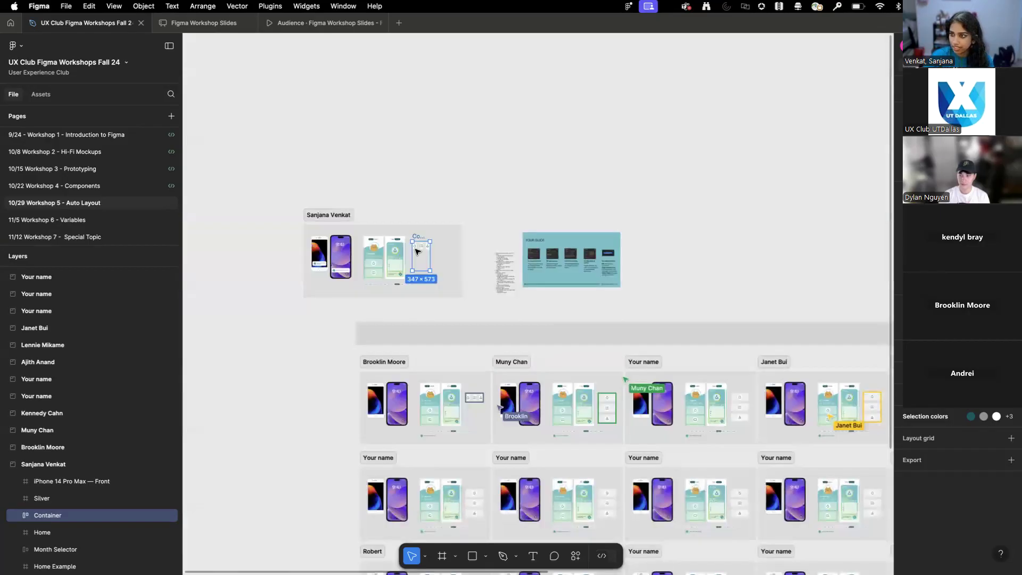
{"action": "scroll", "coordinate": [417, 251], "scroll_direction": "down", "scroll_amount": 3}
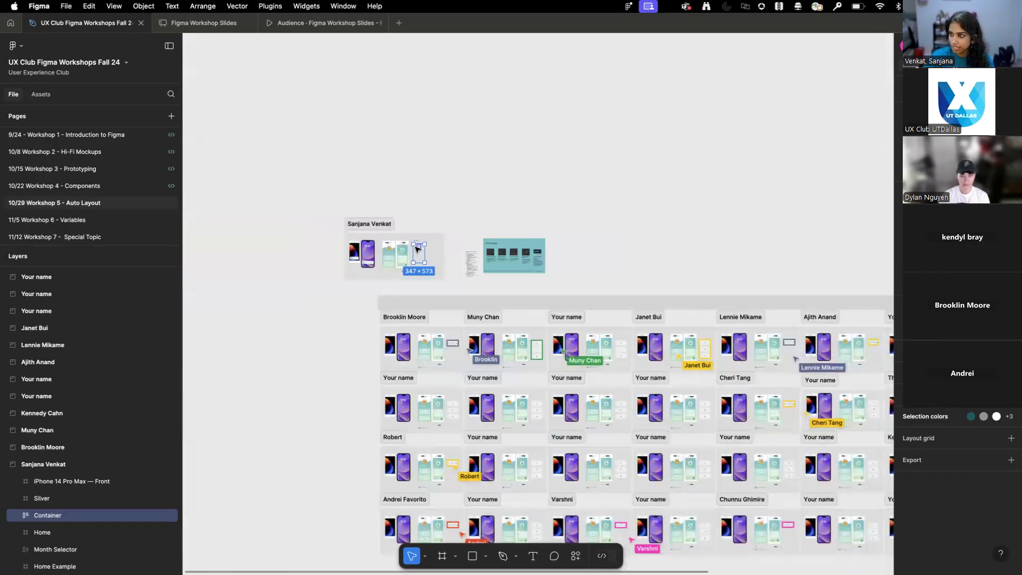
{"action": "scroll", "coordinate": [417, 249], "scroll_direction": "up", "scroll_amount": 12}
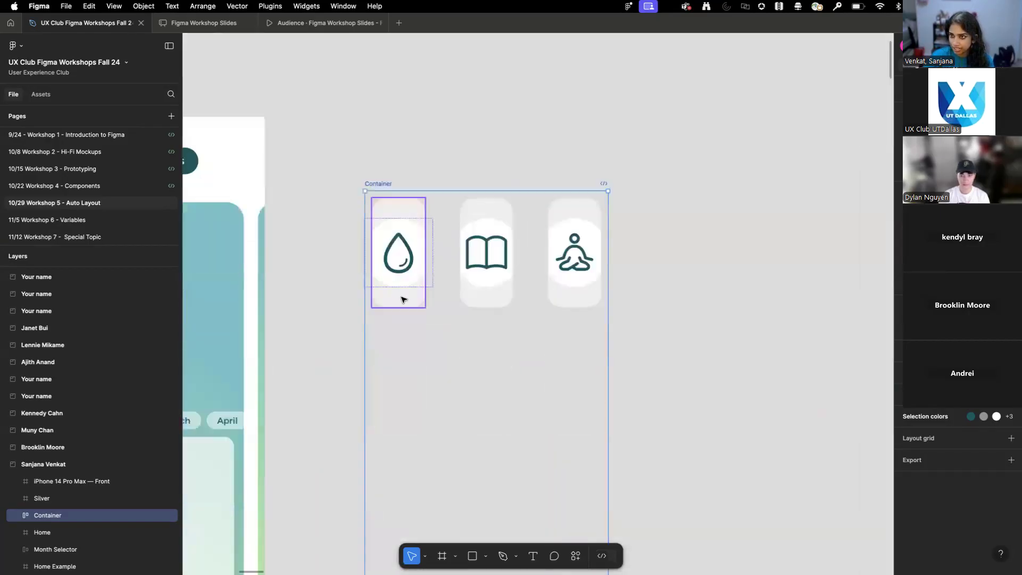
{"action": "scroll", "coordinate": [402, 299], "scroll_direction": "down", "scroll_amount": 2}
{"action": "key", "text": "super+z"}
{"action": "scroll", "coordinate": [450, 127], "scroll_direction": "up", "scroll_amount": 2}
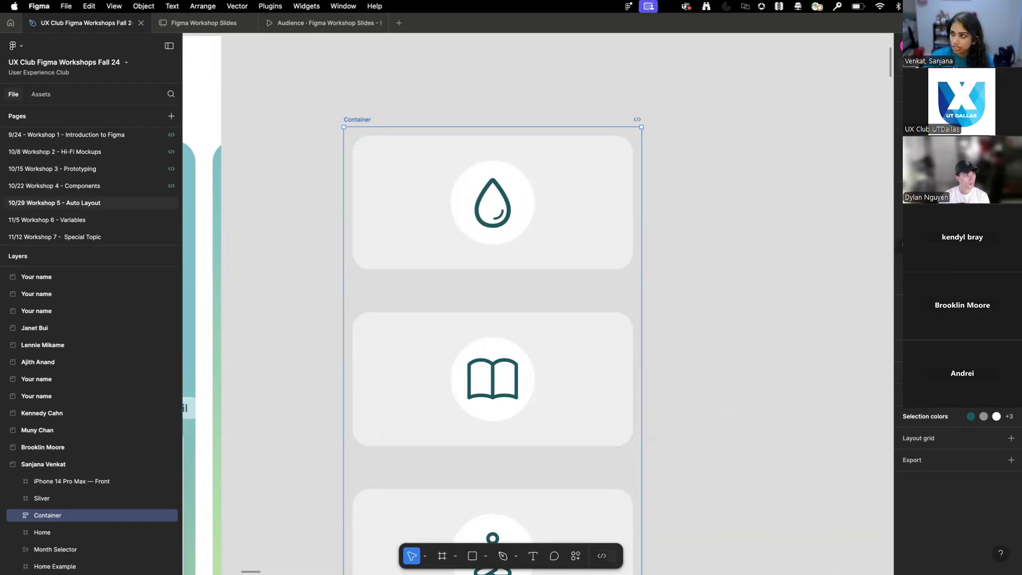
- Set the Container's layout direction to horizontal and inspect the water drop card and the gaps between the three cards
{"action": "left_click", "coordinate": [926, 228]}
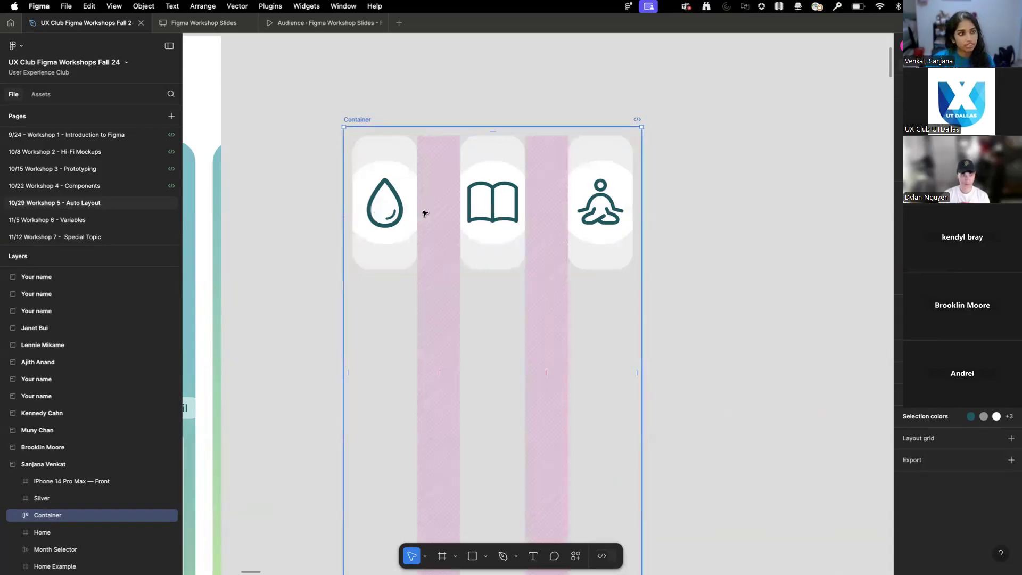
{"action": "scroll", "coordinate": [394, 205], "scroll_direction": "up", "scroll_amount": 3}
{"action": "left_click", "coordinate": [418, 191]}
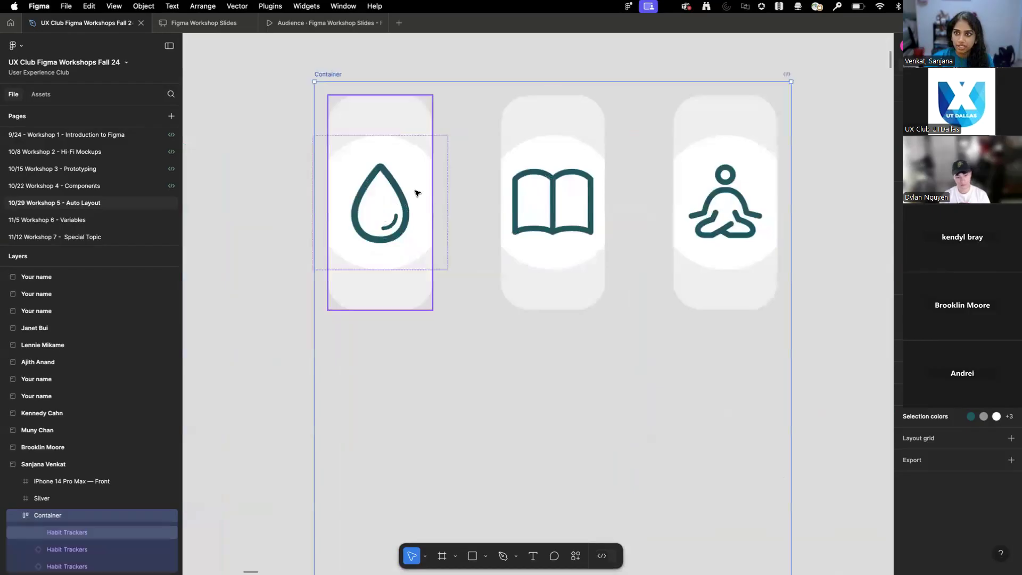
{"action": "left_click", "coordinate": [417, 208]}
{"action": "left_click", "coordinate": [403, 110]}
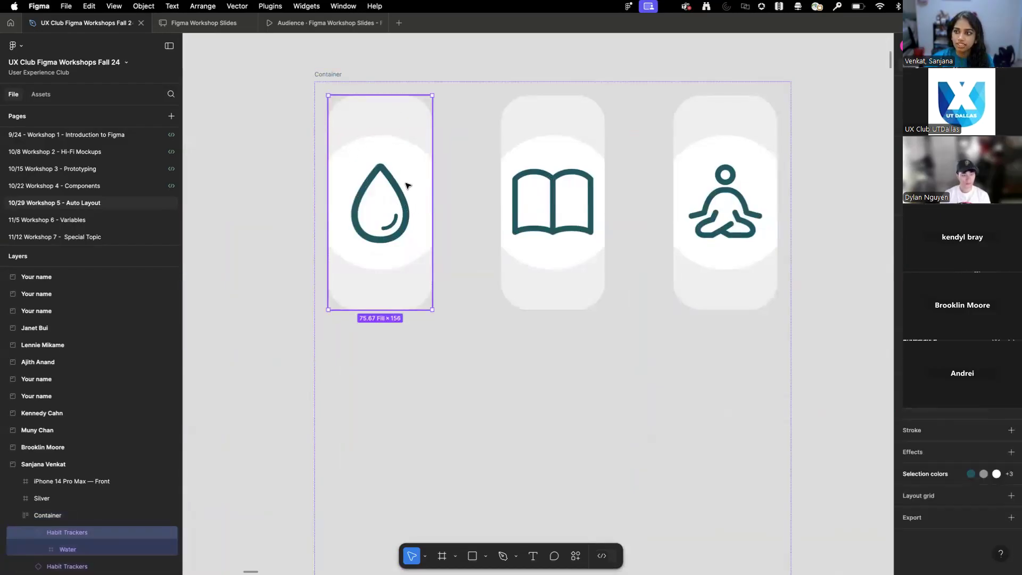
{"action": "left_click", "coordinate": [468, 209]}
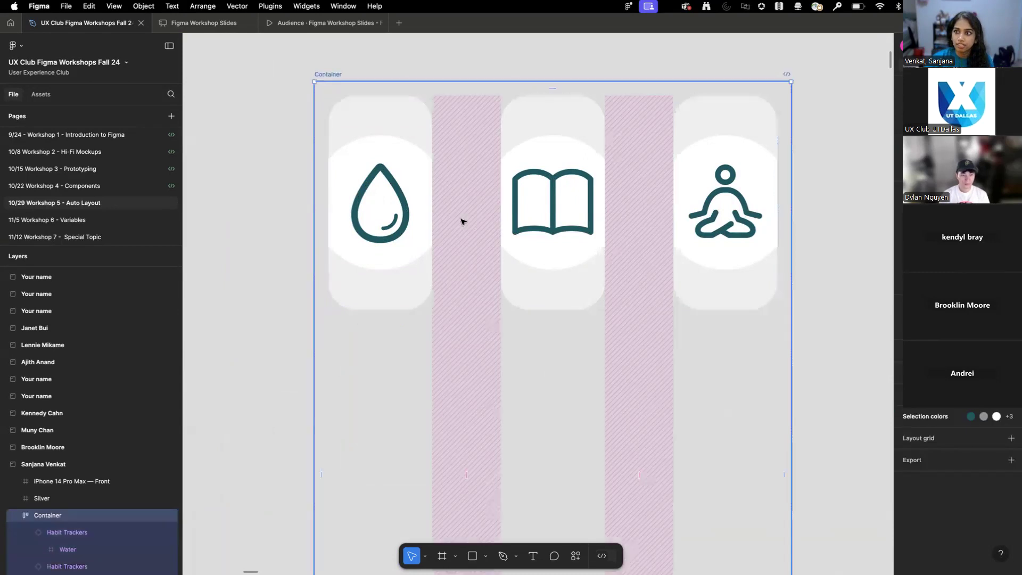
{"action": "scroll", "coordinate": [462, 221], "scroll_direction": "down", "scroll_amount": 5}
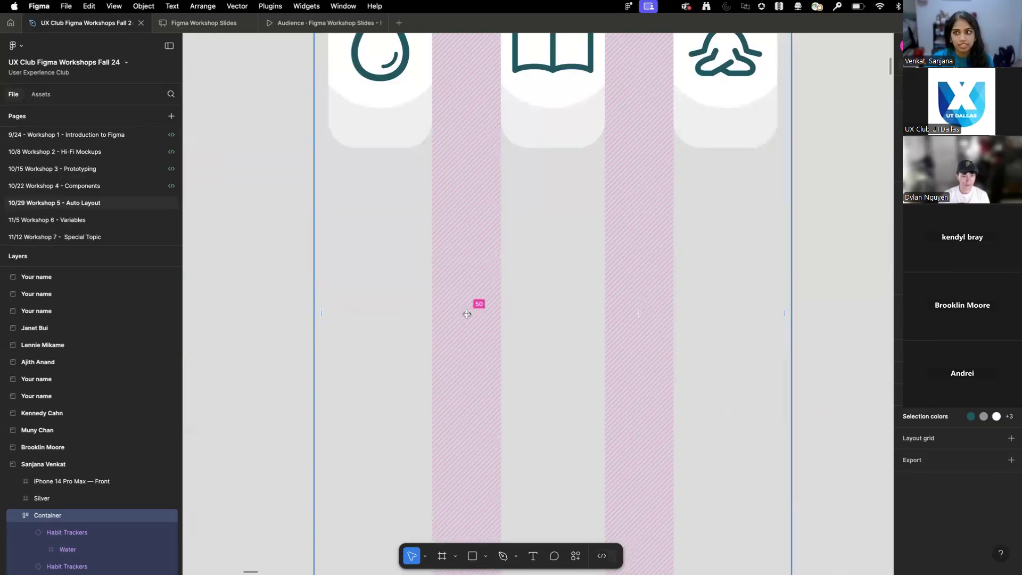
- Shorten the Container frame to a height of 193 so it fits around the horizontal row of habit cards
{"action": "scroll", "coordinate": [466, 313], "scroll_direction": "up", "scroll_amount": 6}
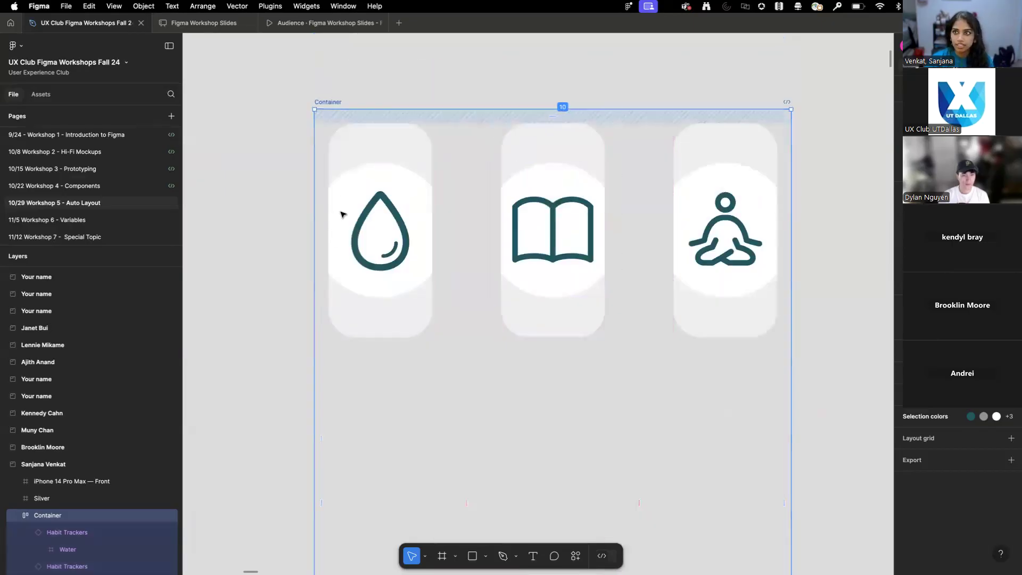
{"action": "scroll", "coordinate": [410, 262], "scroll_direction": "down", "scroll_amount": 5}
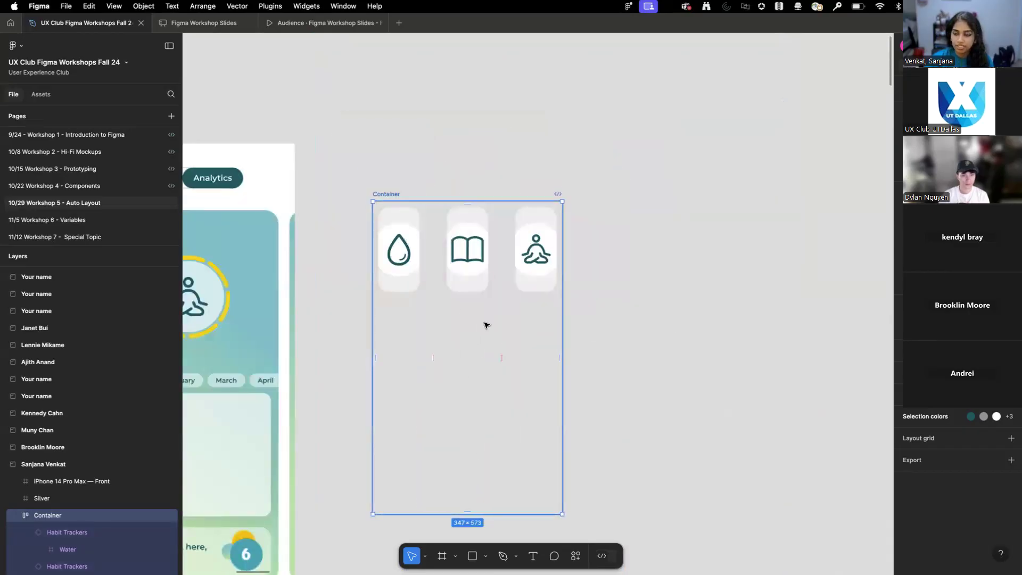
{"action": "left_click_drag", "start_coordinate": [426, 515], "coordinate": [437, 307]}
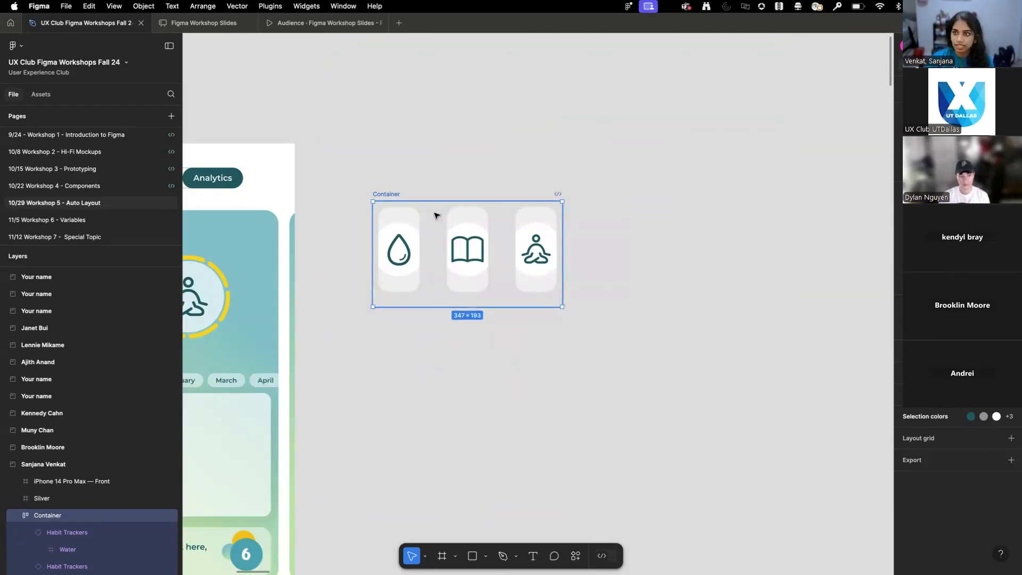
{"action": "scroll", "coordinate": [434, 181], "scroll_direction": "up", "scroll_amount": 3}
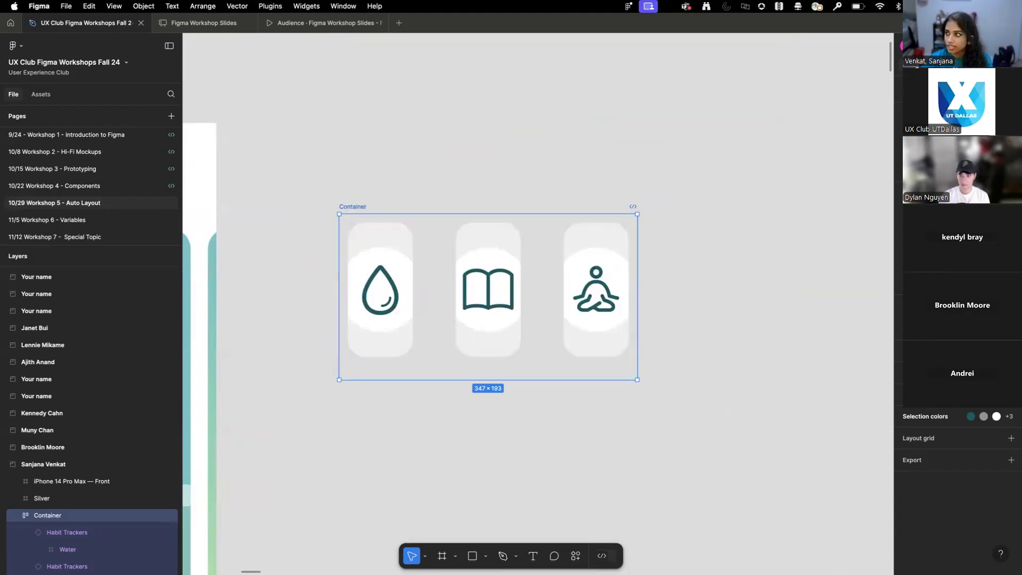
- Set the Container's layout direction to vertical and extend the frame to 347 × 597 so it encloses all three stacked cards
{"action": "key", "text": "shift+v"}
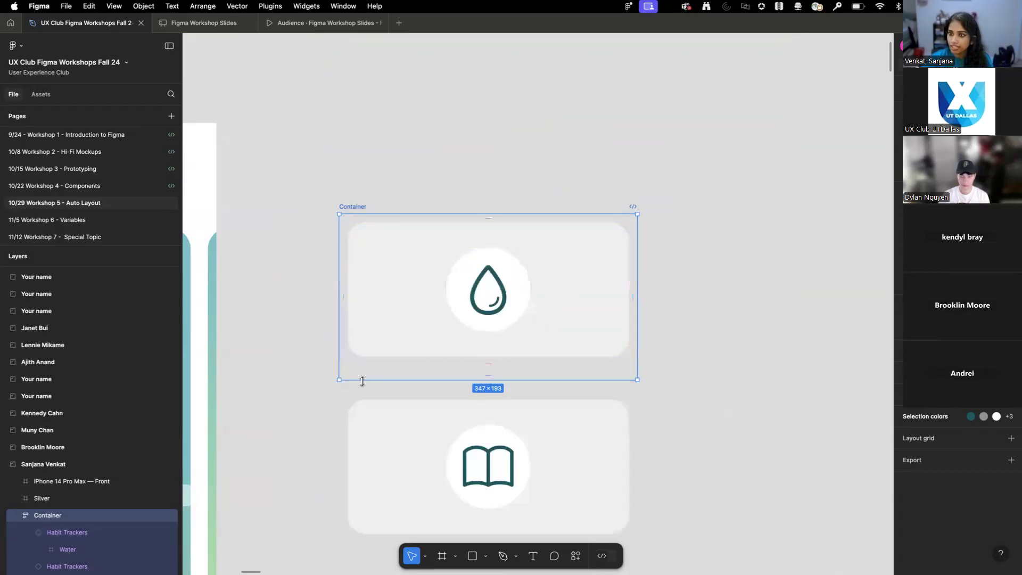
{"action": "scroll", "coordinate": [435, 388], "scroll_direction": "down", "scroll_amount": 4}
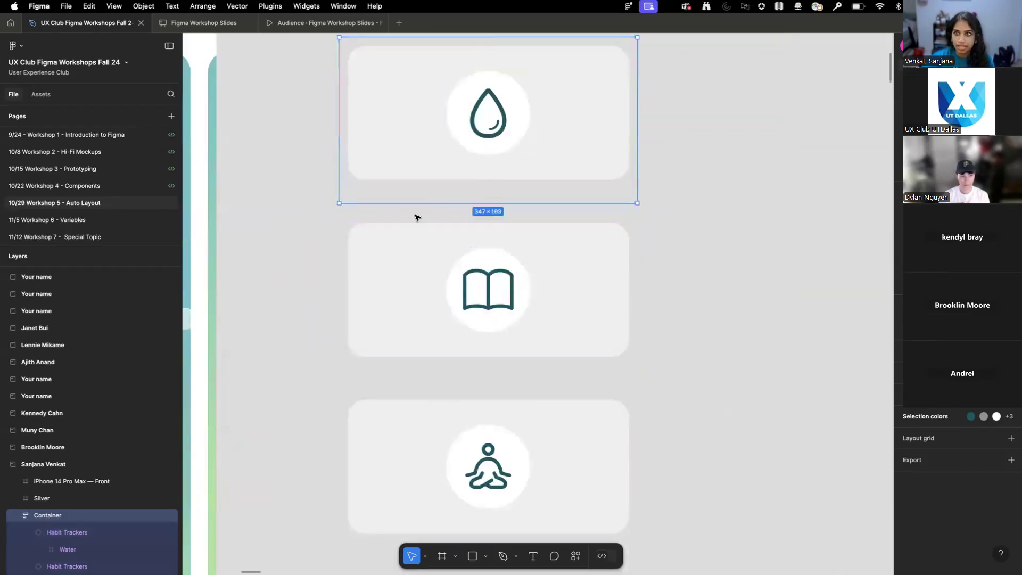
{"action": "left_click_drag", "start_coordinate": [410, 201], "coordinate": [403, 510]}
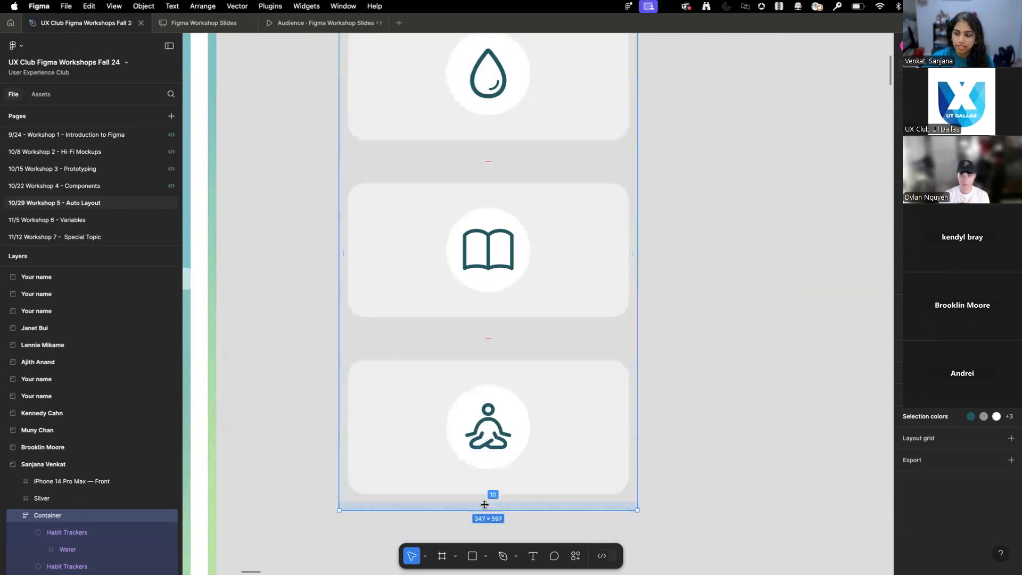
{"action": "scroll", "coordinate": [524, 236], "scroll_direction": "up", "scroll_amount": 2}
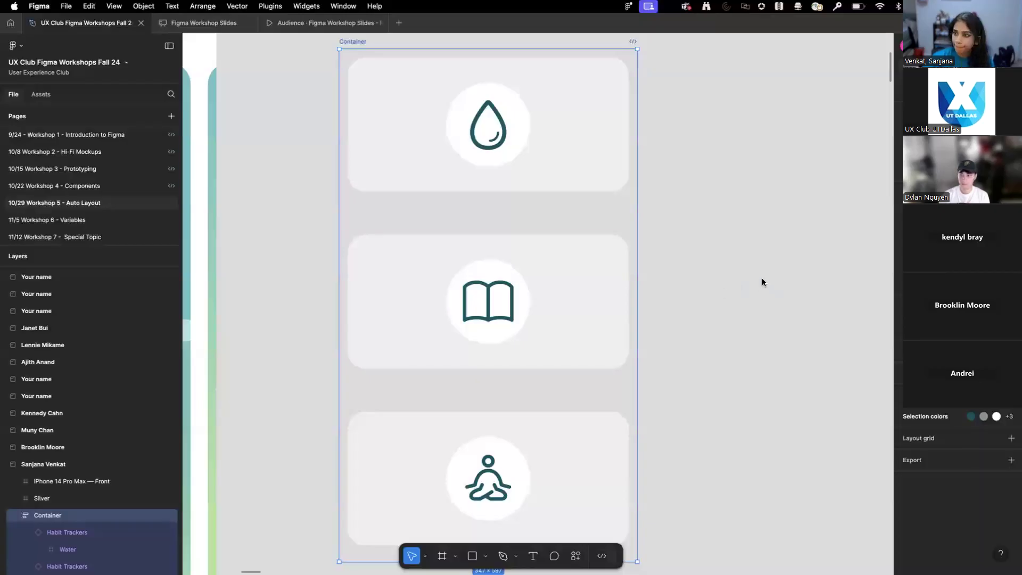
{"action": "left_click", "coordinate": [761, 278]}
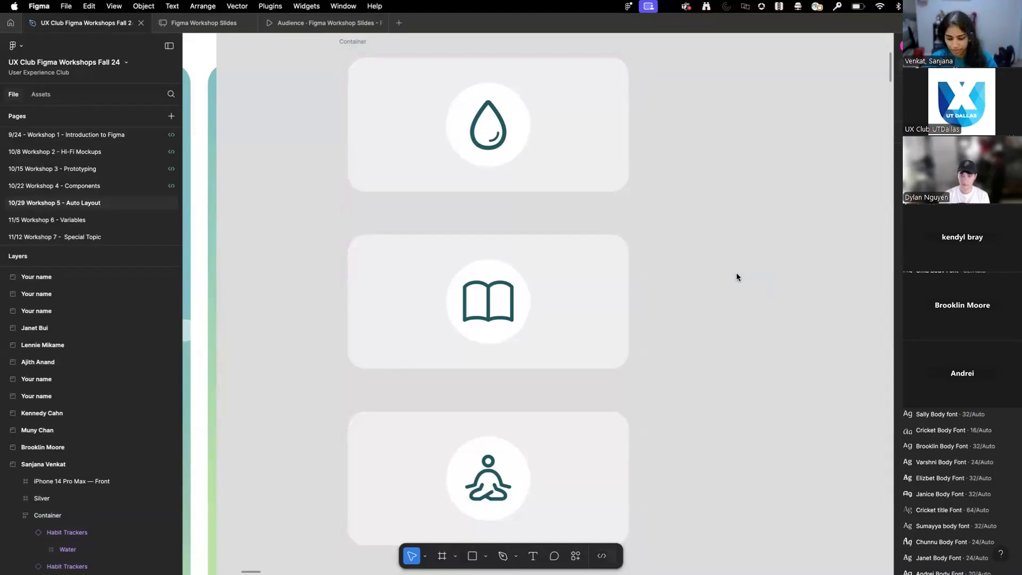
- Look over the Home screens and examine the January chip in the Month Selector row
{"action": "scroll", "coordinate": [695, 261], "scroll_direction": "down", "scroll_amount": 3}
{"action": "scroll", "coordinate": [735, 270], "scroll_direction": "right", "scroll_amount": 3}
{"action": "left_click", "coordinate": [400, 128]}
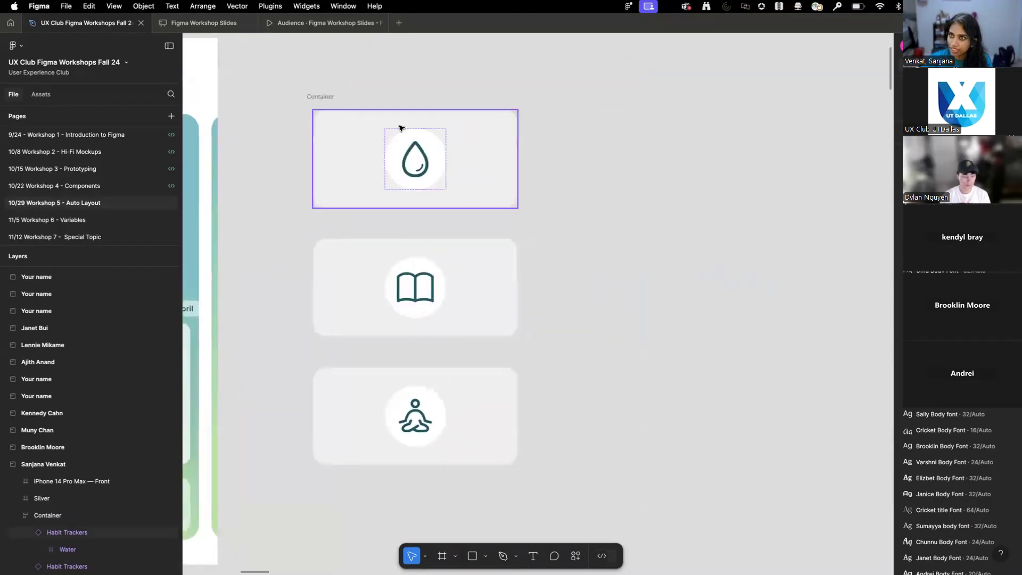
{"action": "scroll", "coordinate": [538, 166], "scroll_direction": "down", "scroll_amount": 5}
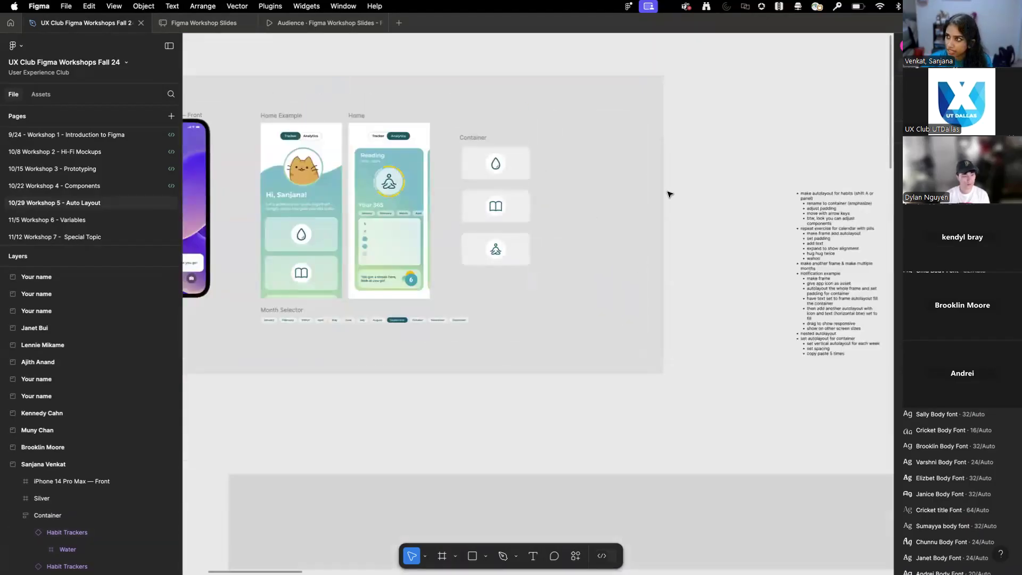
{"action": "scroll", "coordinate": [670, 195], "scroll_direction": "right", "scroll_amount": 3}
{"action": "scroll", "coordinate": [367, 188], "scroll_direction": "up", "scroll_amount": 3}
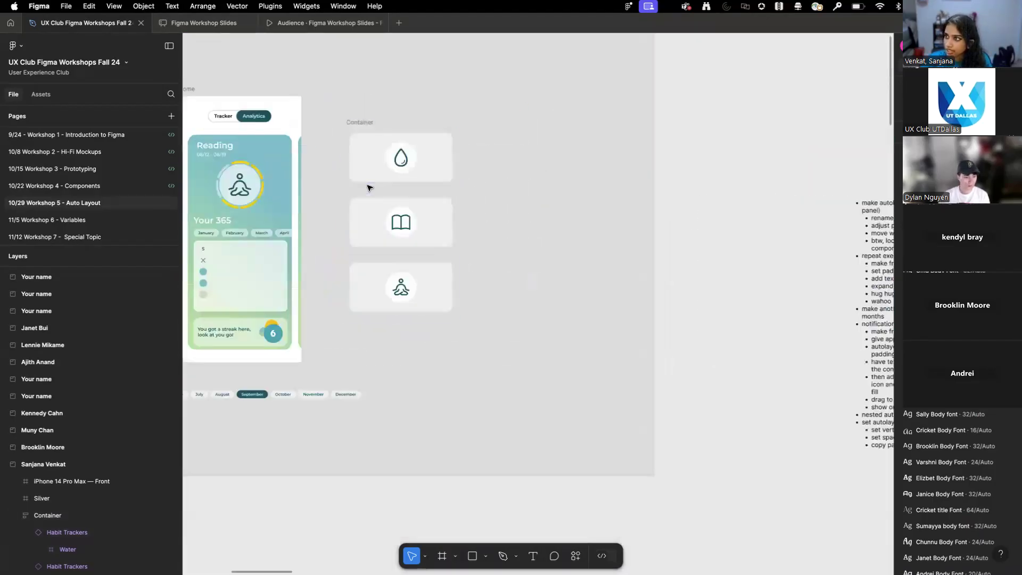
{"action": "left_click_drag", "start_coordinate": [564, 207], "coordinate": [838, 193]}
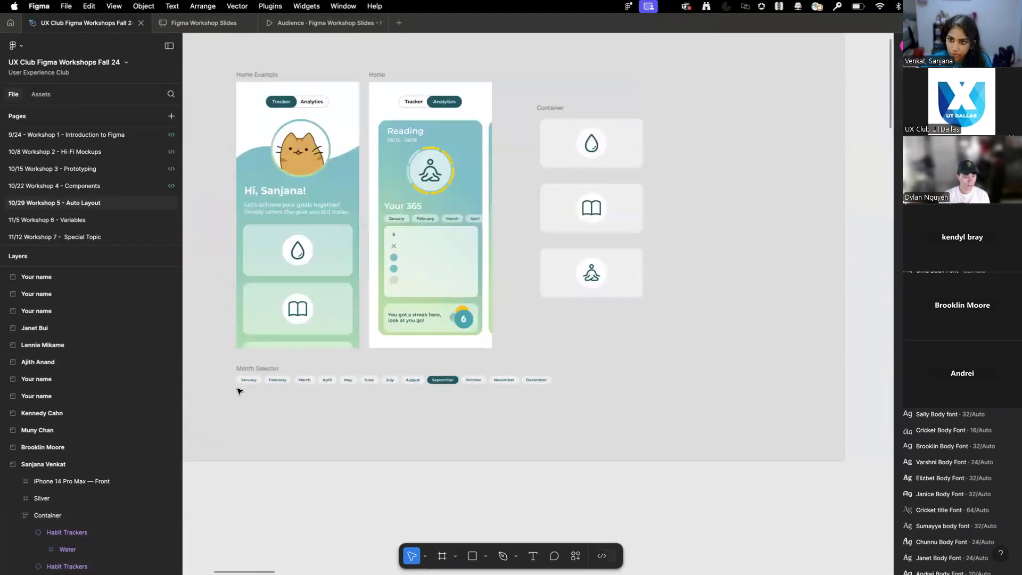
{"action": "scroll", "coordinate": [238, 391], "scroll_direction": "up", "scroll_amount": 10}
{"action": "left_click", "coordinate": [301, 339]}
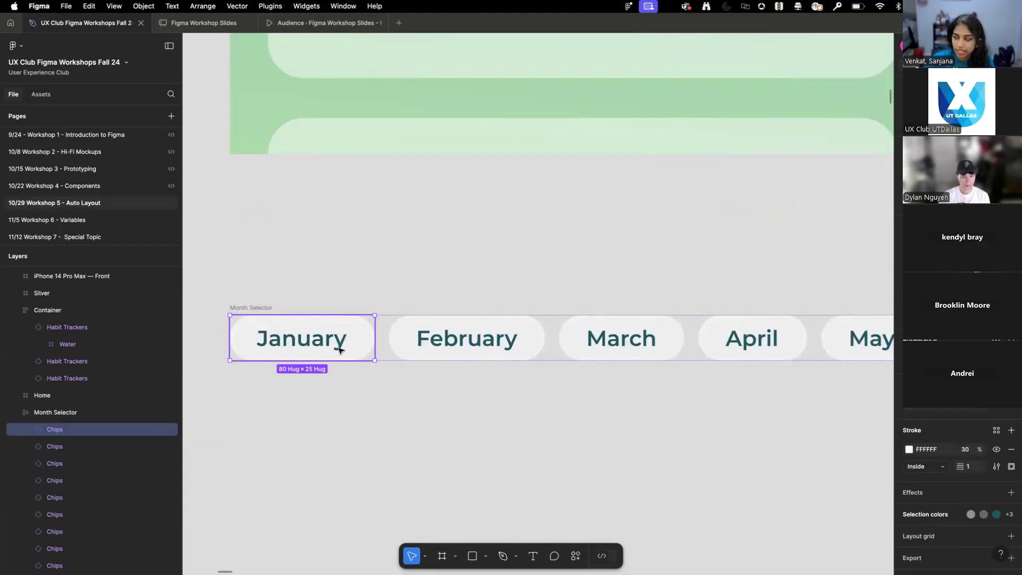
{"action": "scroll", "coordinate": [339, 350], "scroll_direction": "down", "scroll_amount": 5}
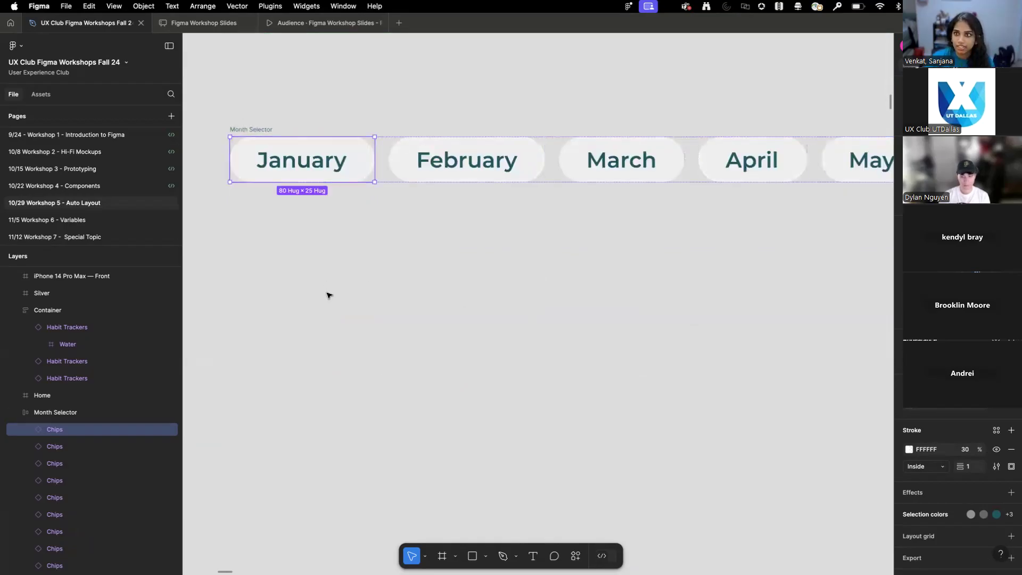
{"action": "left_click", "coordinate": [327, 295]}
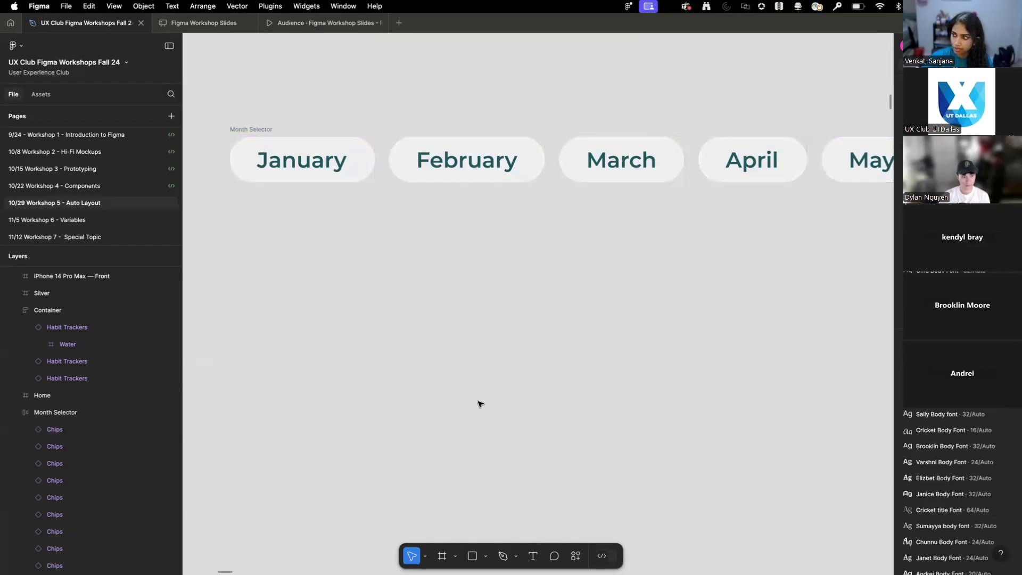
- Draw a frame about 89 × 26 below the Month Selector and round its corners into a pill shape
{"action": "left_click", "coordinate": [441, 557]}
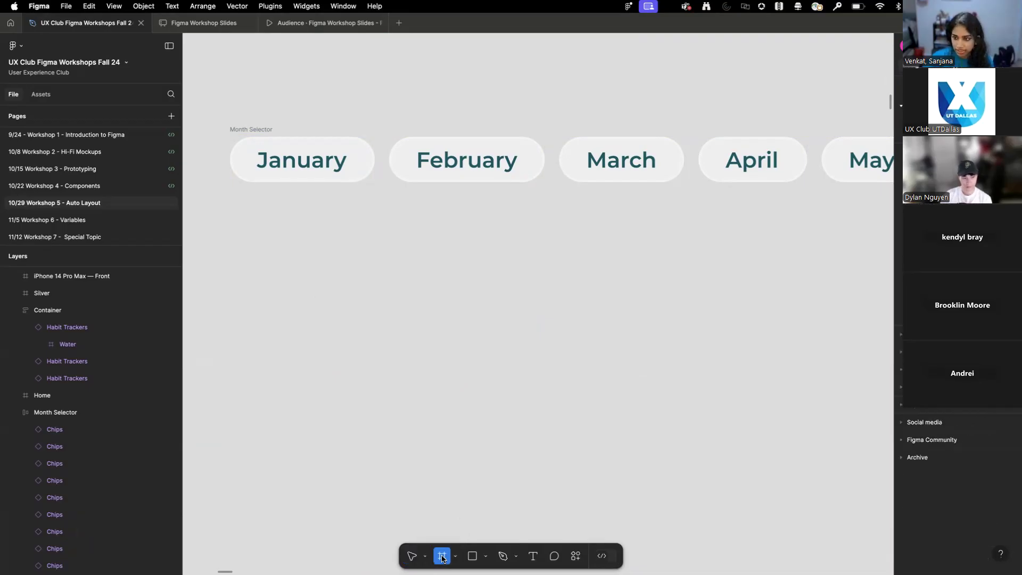
{"action": "left_click_drag", "start_coordinate": [360, 328], "coordinate": [521, 375]}
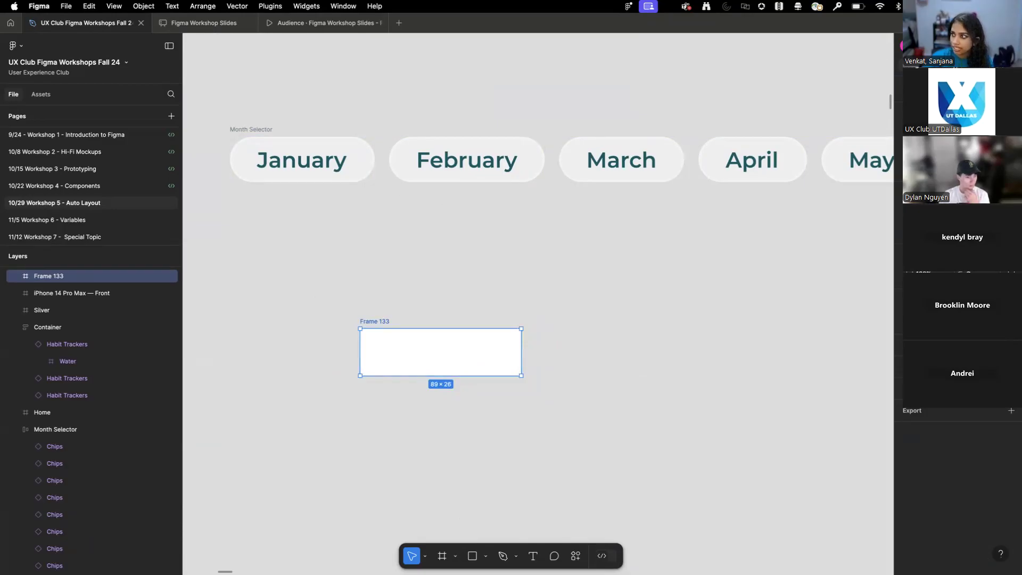
{"action": "key", "text": "Return"}
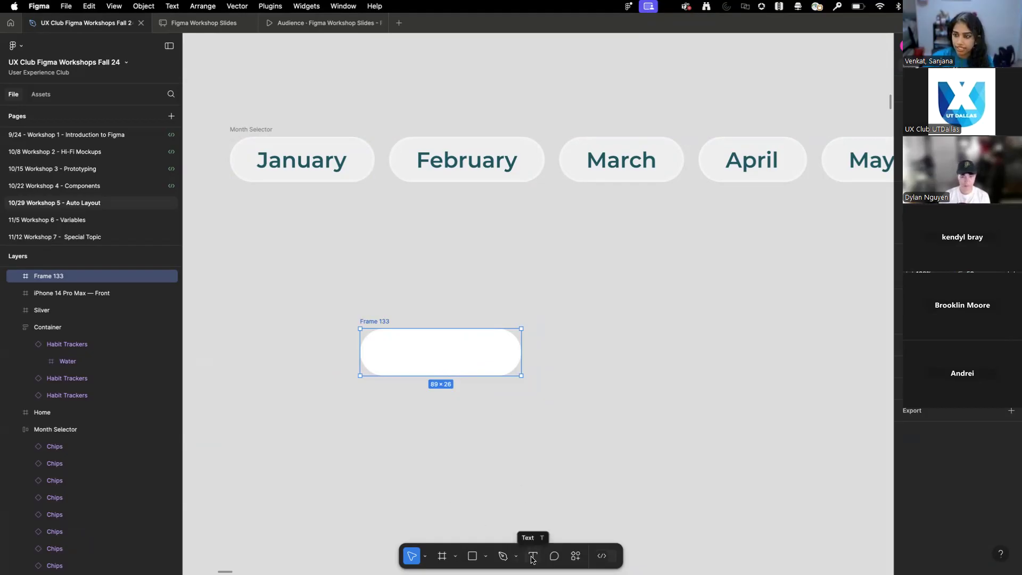
- Add a text box inside the pill frame and enter the presenter's first name in it
{"action": "left_click", "coordinate": [532, 556]}
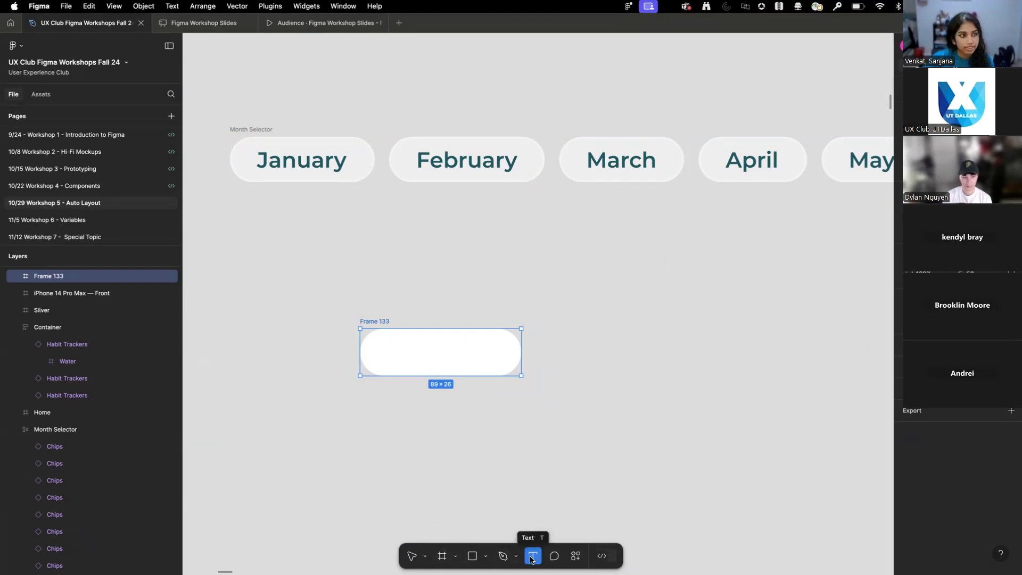
{"action": "left_click_drag", "start_coordinate": [389, 343], "coordinate": [496, 365]}
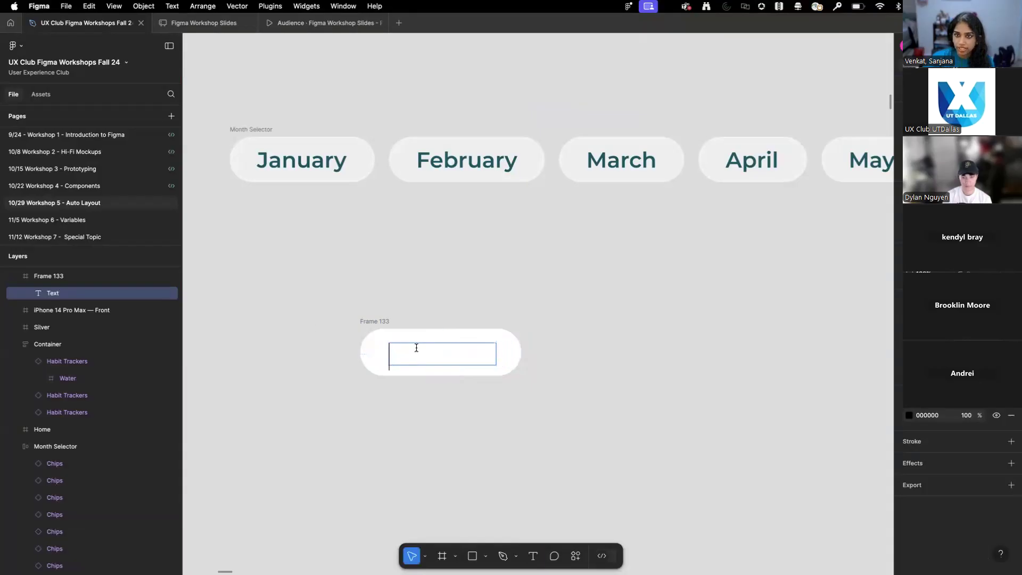
{"action": "scroll", "coordinate": [34, 302], "scroll_direction": "up", "scroll_amount": 1}
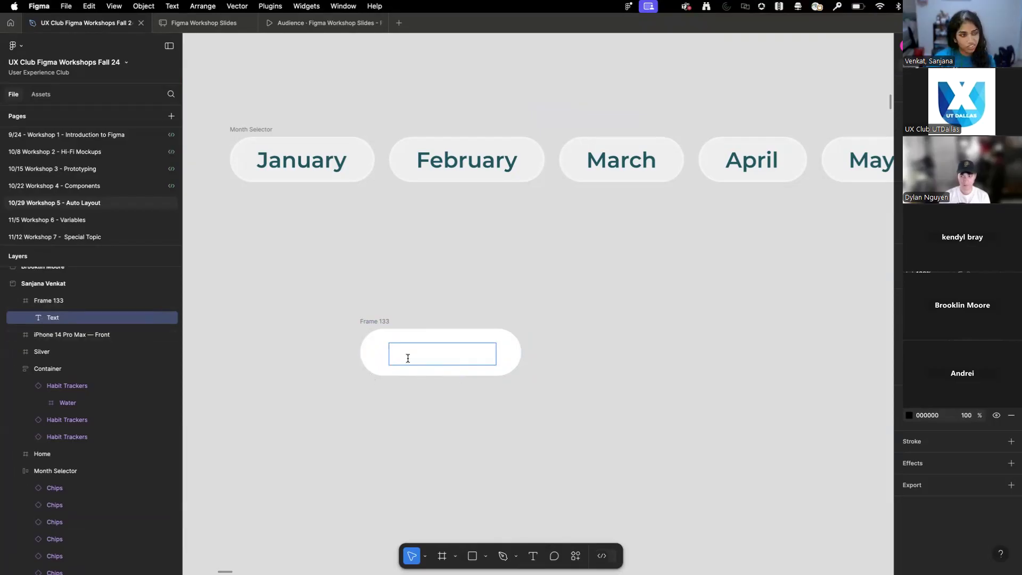
{"action": "type", "text": "Sanjana"}
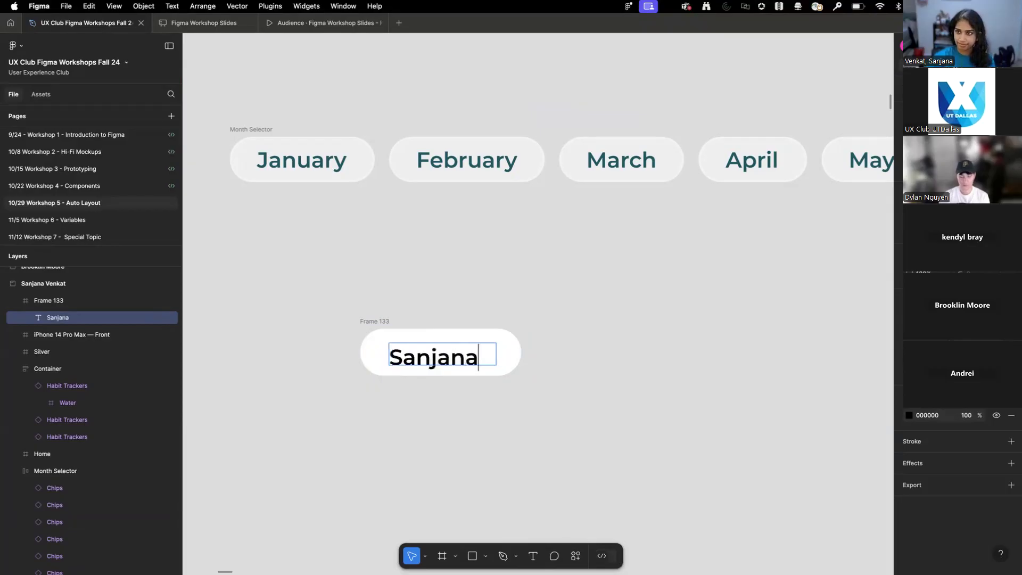
{"action": "left_click", "coordinate": [461, 316]}
{"action": "left_click", "coordinate": [461, 315]}
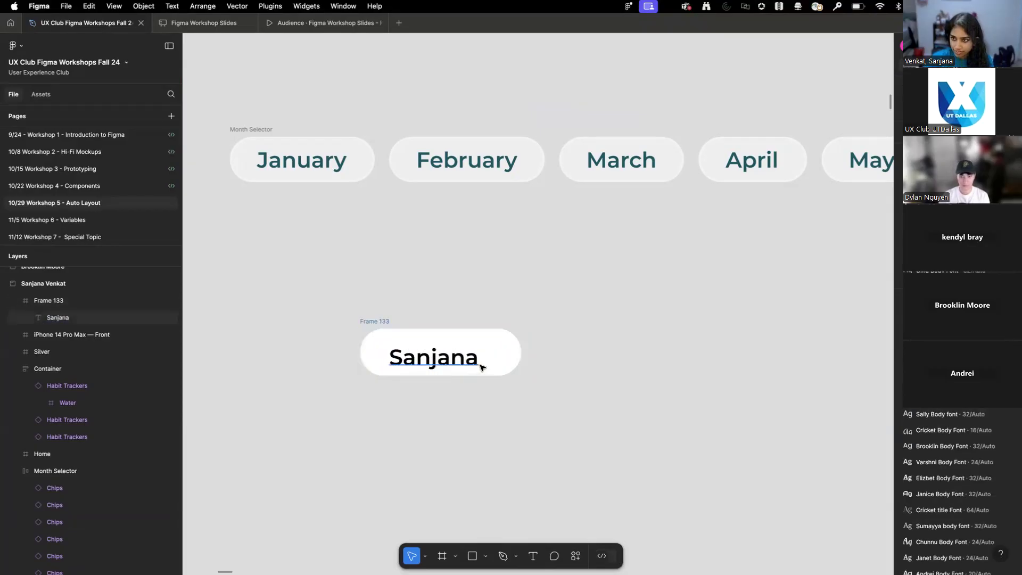
- Nudge the pill frame slightly up and to the right, and check how its text box sits inside it
{"action": "left_click", "coordinate": [423, 363]}
{"action": "left_click", "coordinate": [379, 322]}
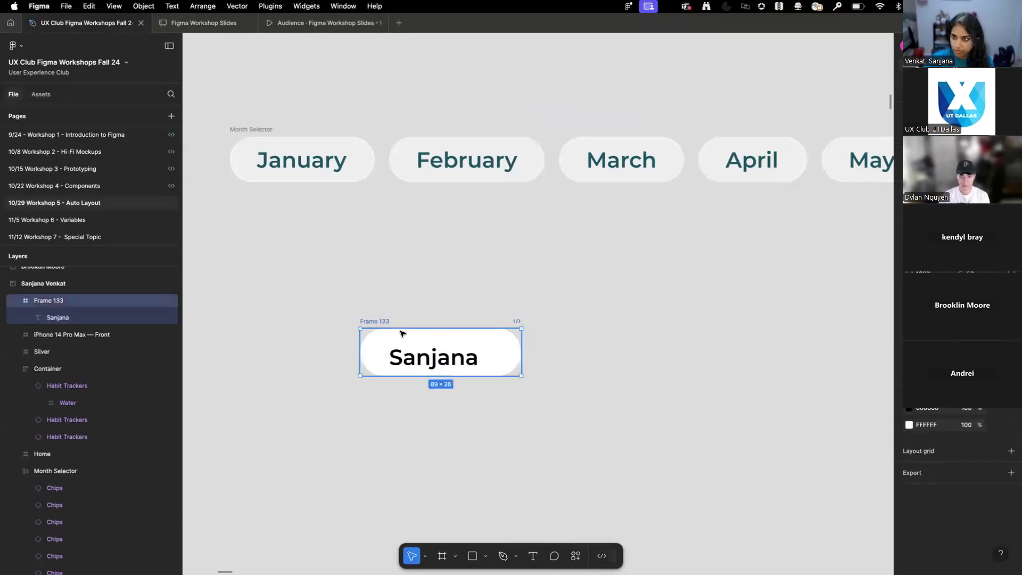
{"action": "scroll", "coordinate": [424, 356], "scroll_direction": "up", "scroll_amount": 8}
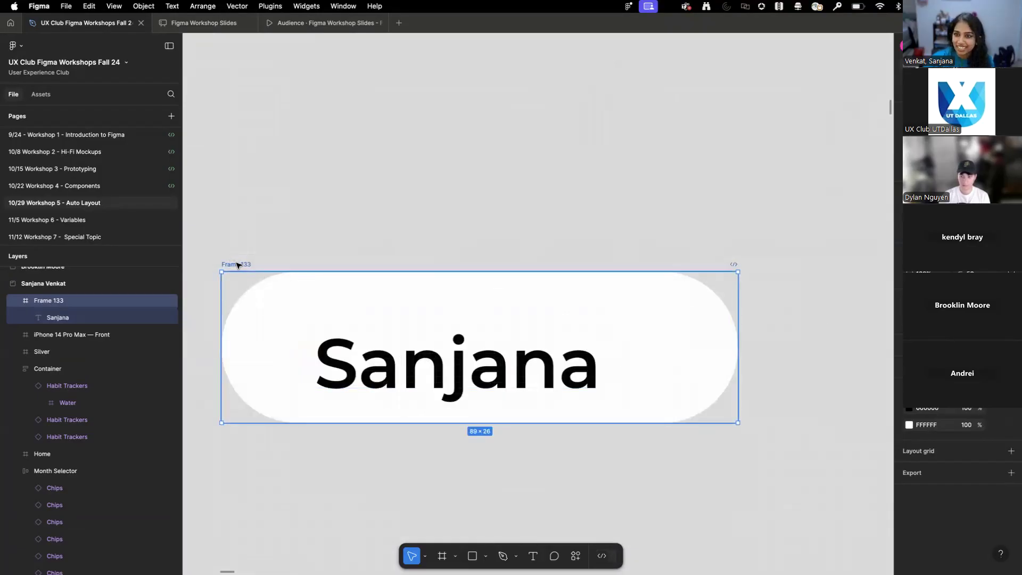
{"action": "left_click_drag", "start_coordinate": [315, 343], "coordinate": [325, 341]}
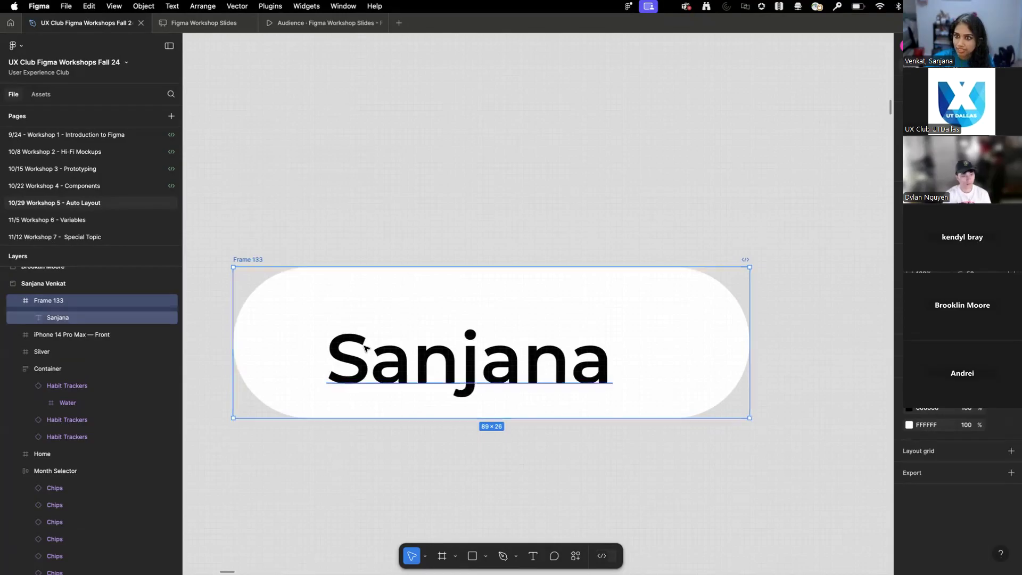
{"action": "left_click", "coordinate": [342, 350]}
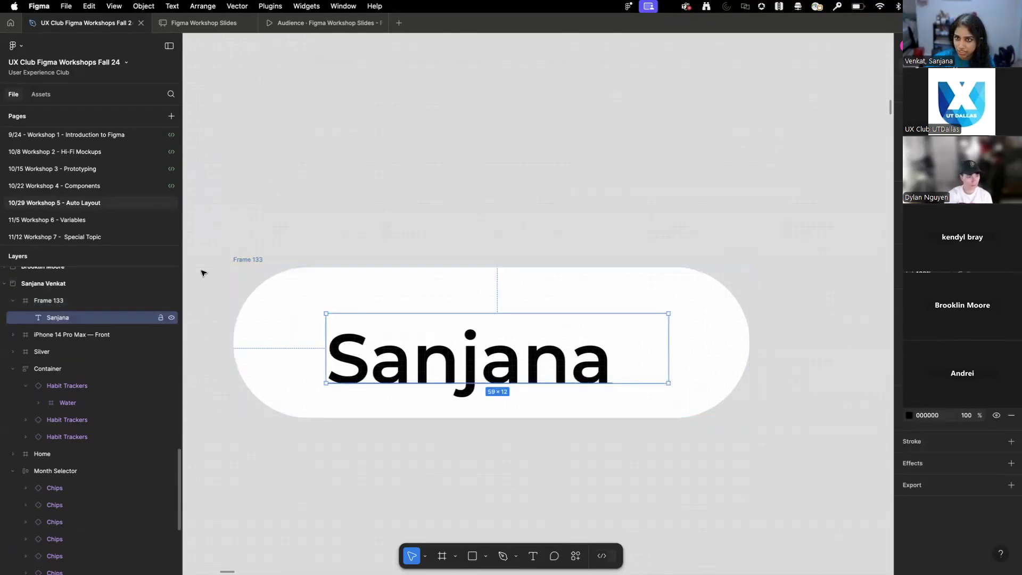
- Try auto layout on the pill frame and undo it
{"action": "left_click", "coordinate": [258, 264]}
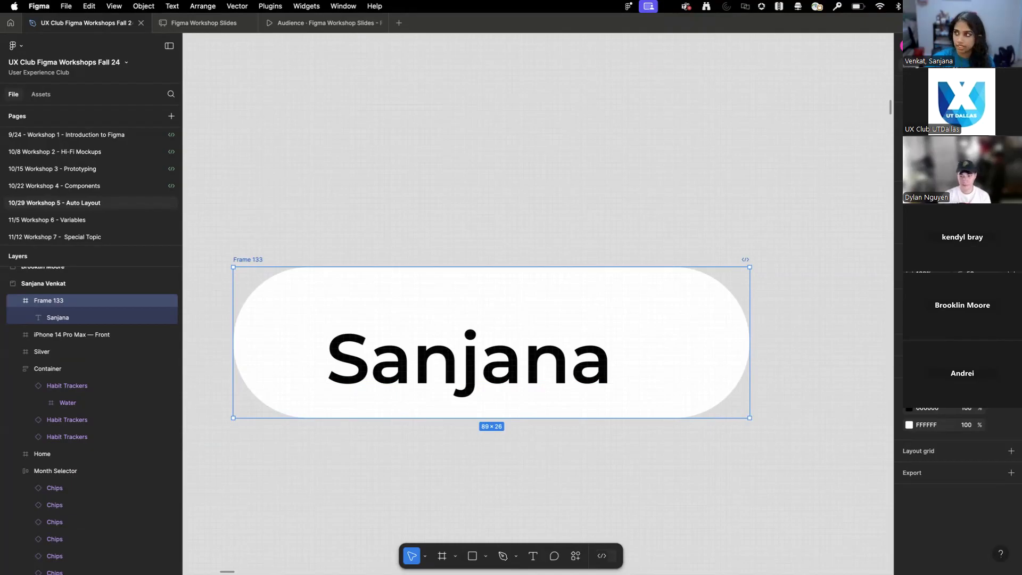
{"action": "key", "text": "shift+a"}
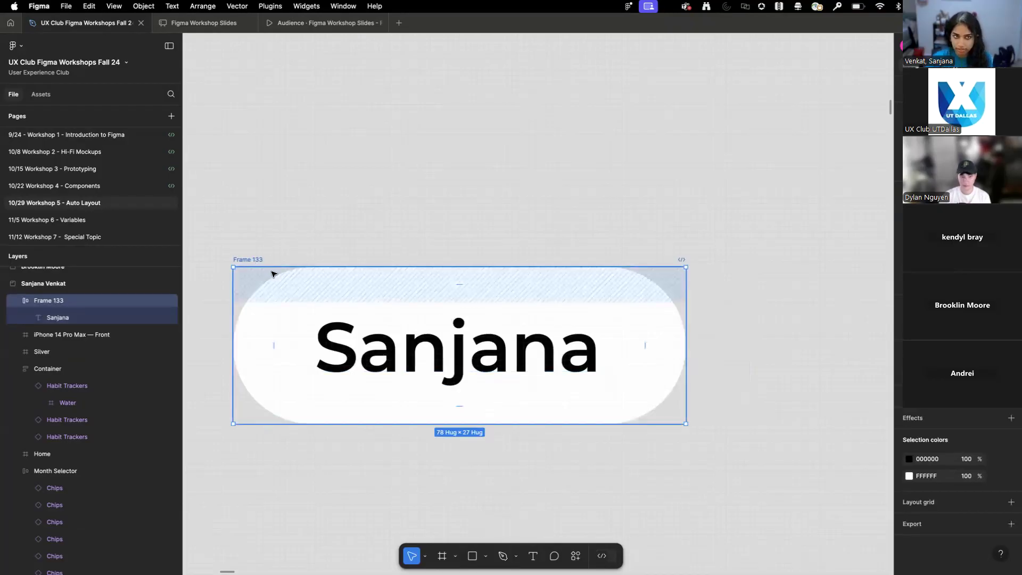
{"action": "key", "text": "super+z"}
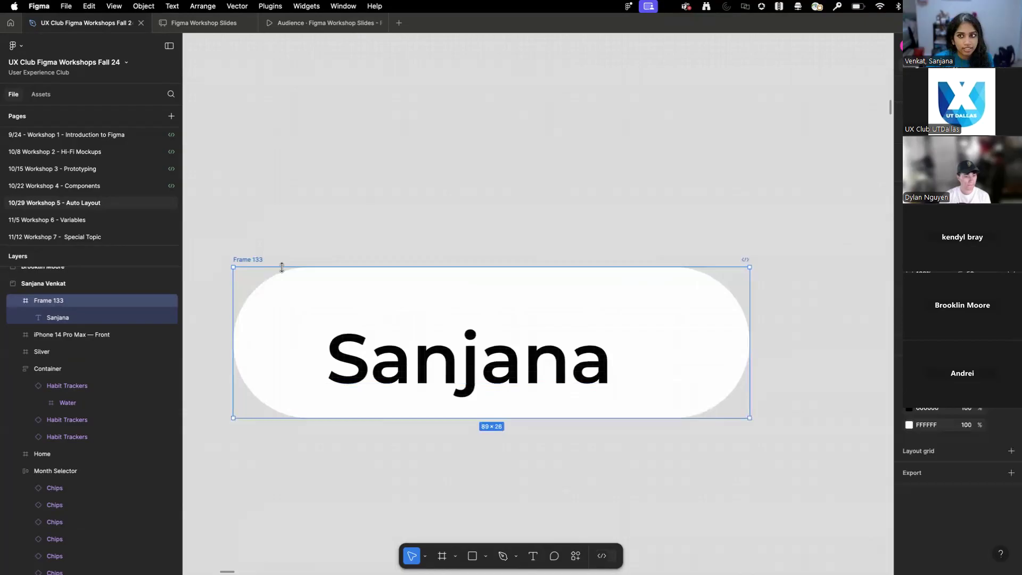
- Check which font the name text in the pill frame uses, leaving the font list without a change
{"action": "left_click", "coordinate": [467, 366]}
{"action": "double_click", "coordinate": [498, 357]}
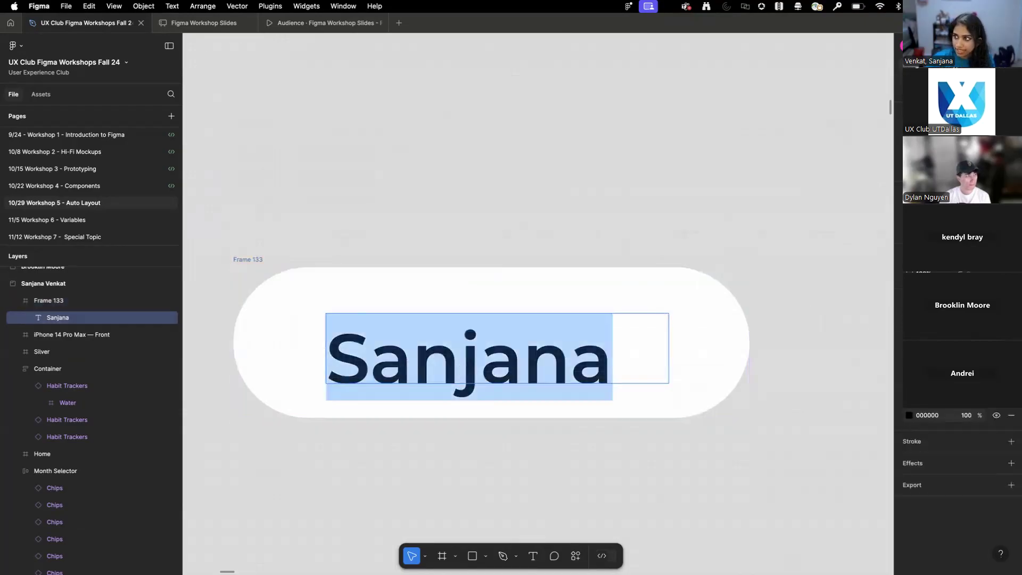
{"action": "left_click", "coordinate": [947, 317]}
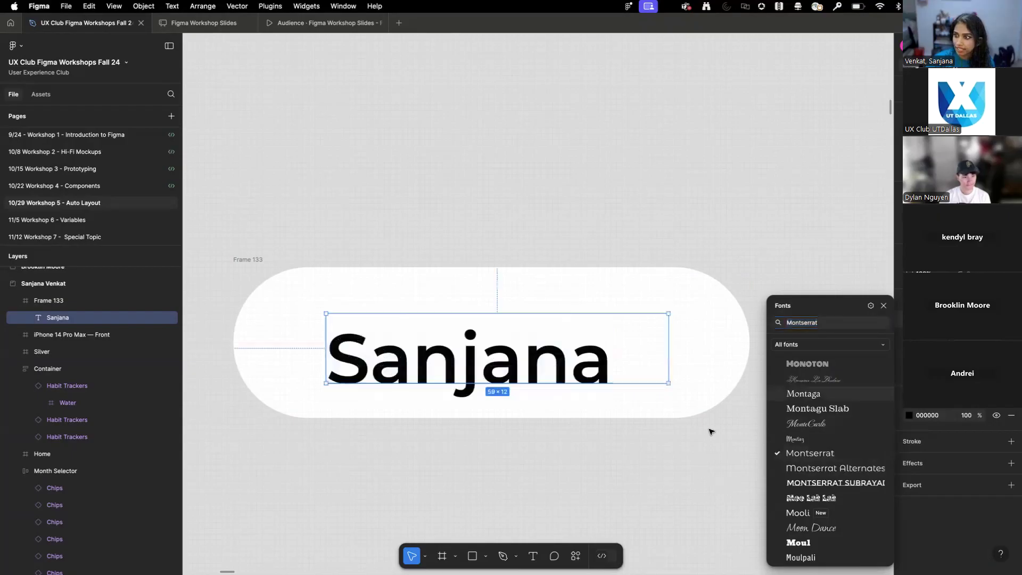
{"action": "left_click", "coordinate": [798, 205]}
- Apply auto layout to the pill frame that holds the name text
{"action": "left_click", "coordinate": [249, 259]}
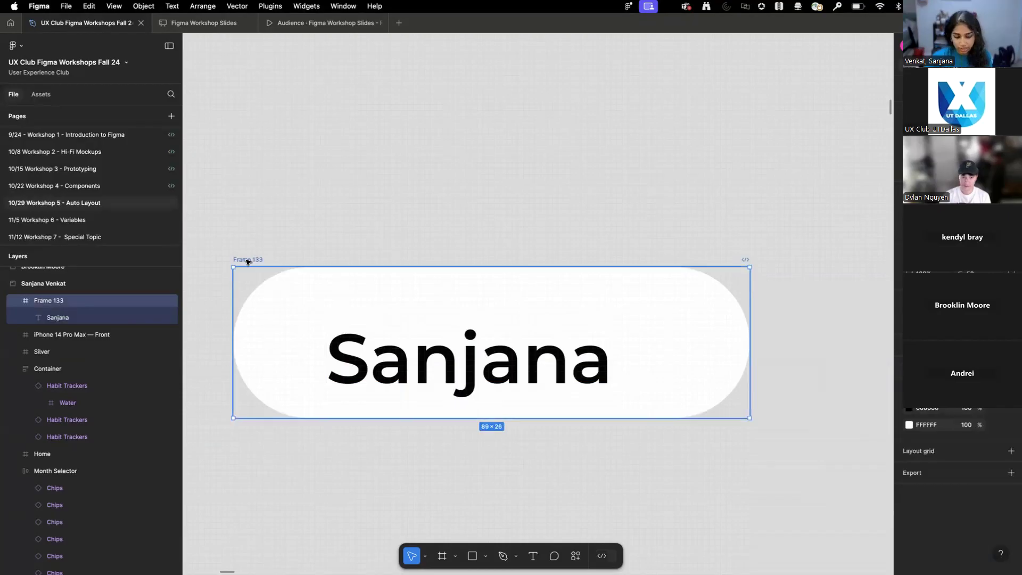
{"action": "key", "text": "shift+a"}
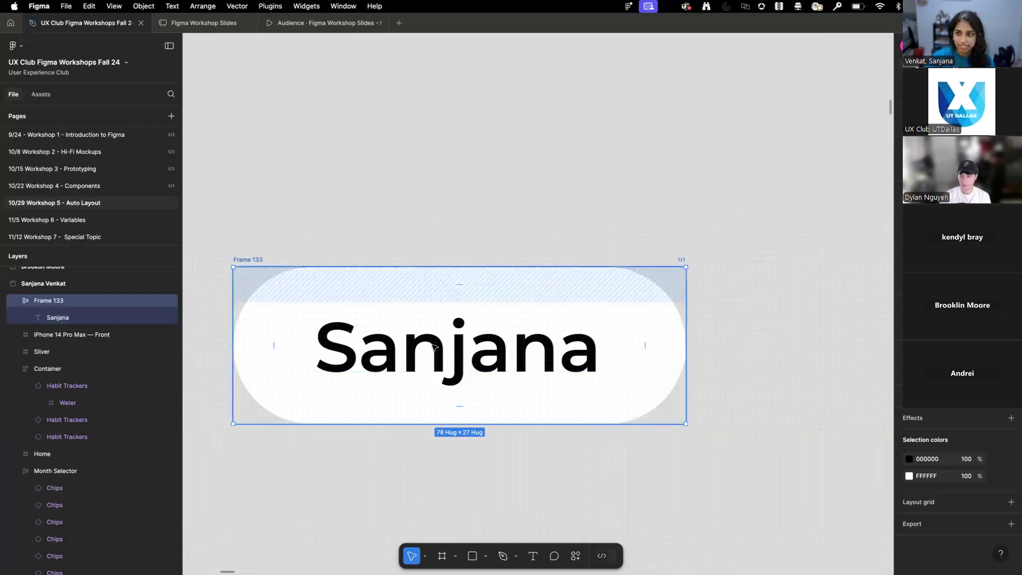
- Inspect the pill's text box and frame, and look over the participants' workshop boards before returning to the pill
{"action": "left_click", "coordinate": [477, 353]}
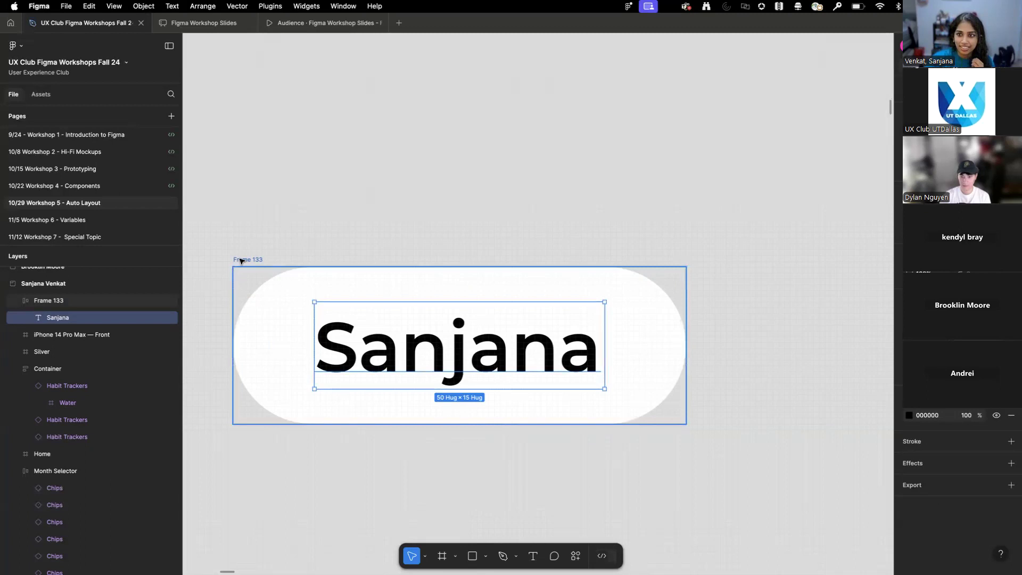
{"action": "left_click", "coordinate": [65, 306]}
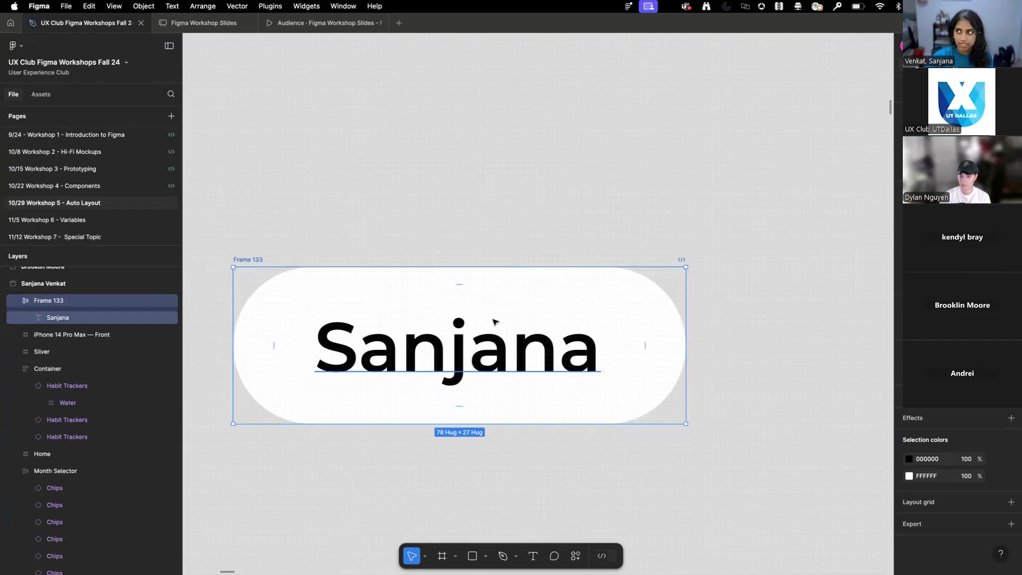
{"action": "scroll", "coordinate": [477, 313], "scroll_direction": "down", "scroll_amount": 5}
{"action": "scroll", "coordinate": [477, 313], "scroll_direction": "down", "scroll_amount": 10}
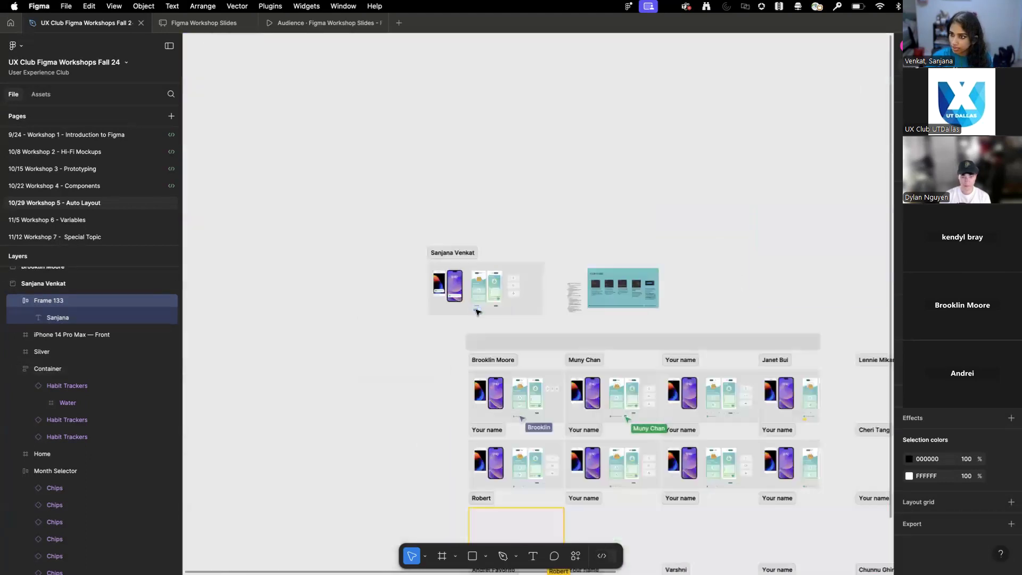
{"action": "scroll", "coordinate": [477, 313], "scroll_direction": "down", "scroll_amount": 5}
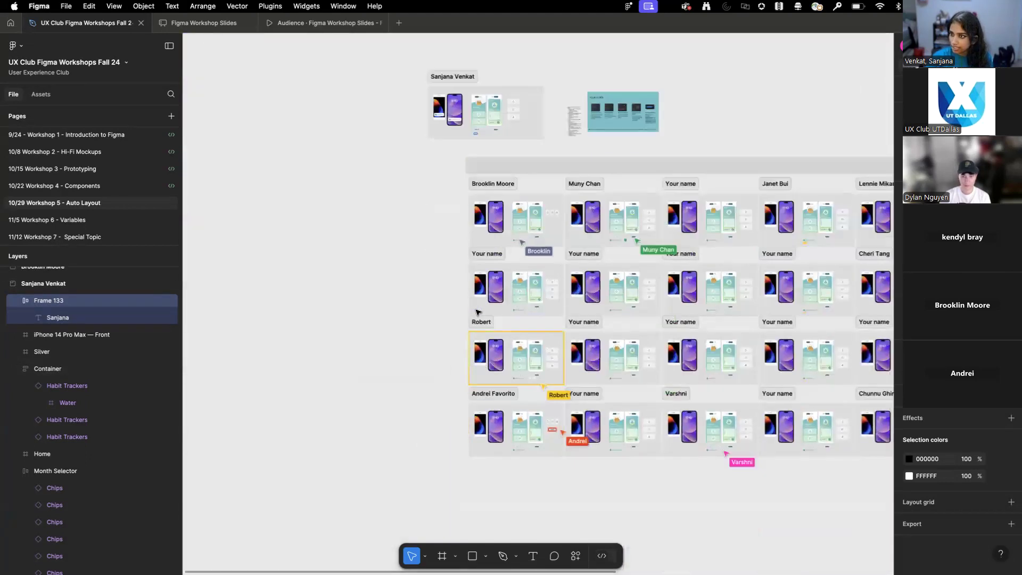
{"action": "left_click_drag", "start_coordinate": [435, 249], "coordinate": [203, 267]}
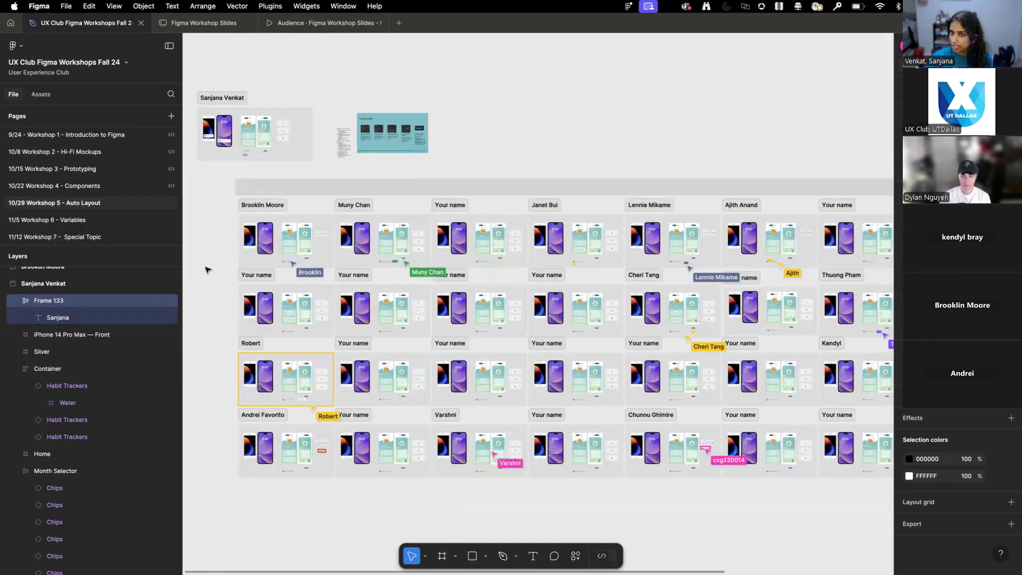
{"action": "scroll", "coordinate": [235, 145], "scroll_direction": "up", "scroll_amount": 5}
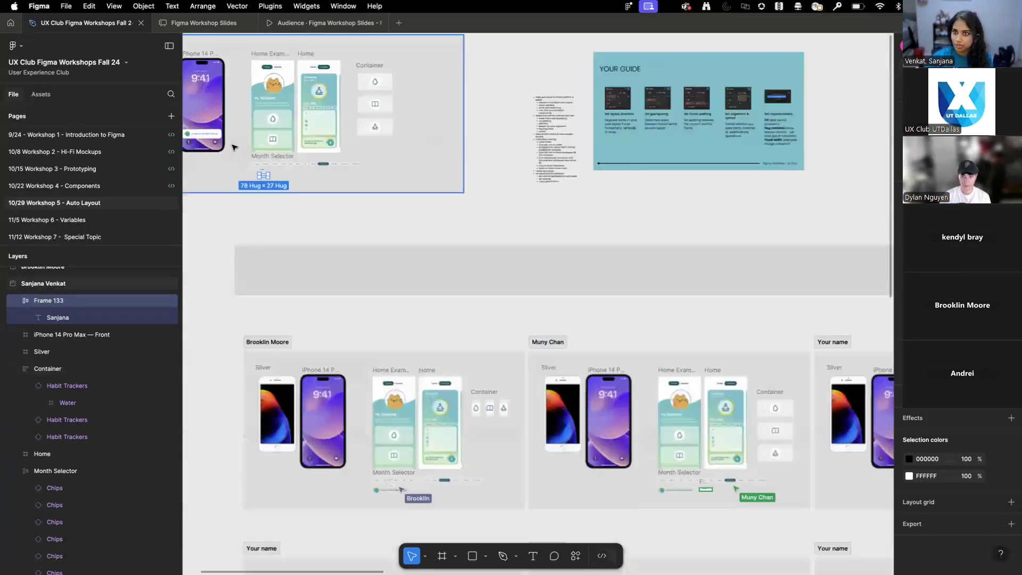
{"action": "scroll", "coordinate": [234, 148], "scroll_direction": "up", "scroll_amount": 6}
{"action": "scroll", "coordinate": [388, 221], "scroll_direction": "up", "scroll_amount": 8}
{"action": "left_click_drag", "start_coordinate": [304, 163], "coordinate": [342, 153]}
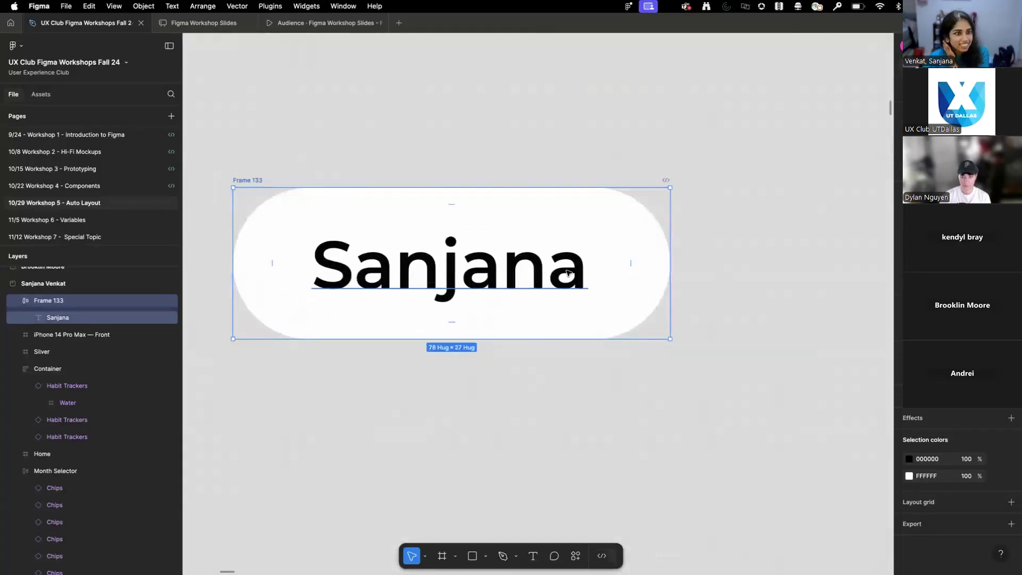
- Enlarge the pill frame to about 207 × 119 so there is free space around its text
{"action": "scroll", "coordinate": [518, 321], "scroll_direction": "down", "scroll_amount": 5}
{"action": "left_click_drag", "start_coordinate": [595, 339], "coordinate": [737, 463]}
{"action": "scroll", "coordinate": [815, 341], "scroll_direction": "up", "scroll_amount": 1}
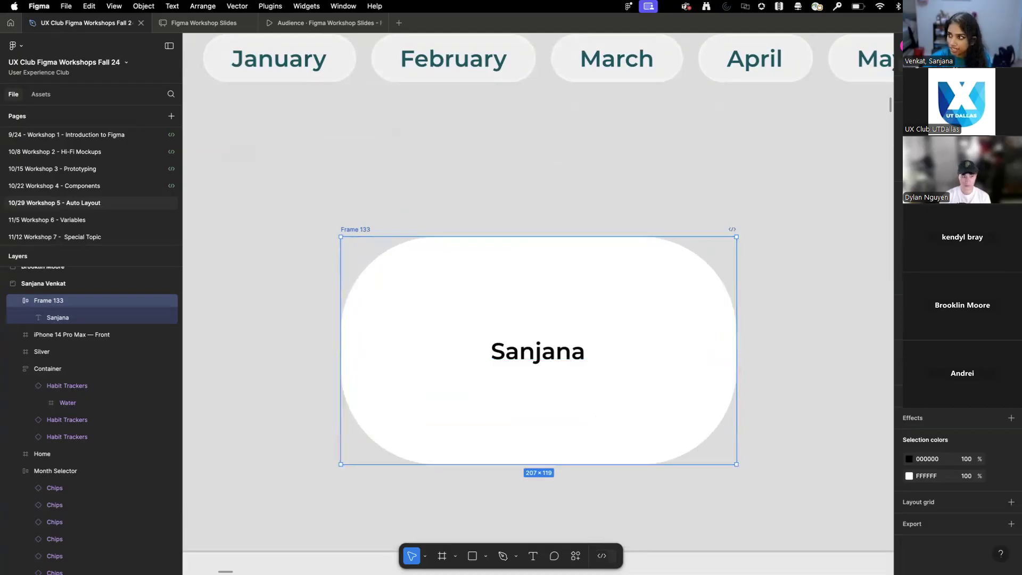
- Try every auto layout alignment position for the text in the enlarged pill frame, ending with the text centred
{"action": "left_click", "coordinate": [926, 243]}
{"action": "left_click", "coordinate": [911, 243]}
{"action": "left_click", "coordinate": [911, 253]}
{"action": "left_click", "coordinate": [911, 263]}
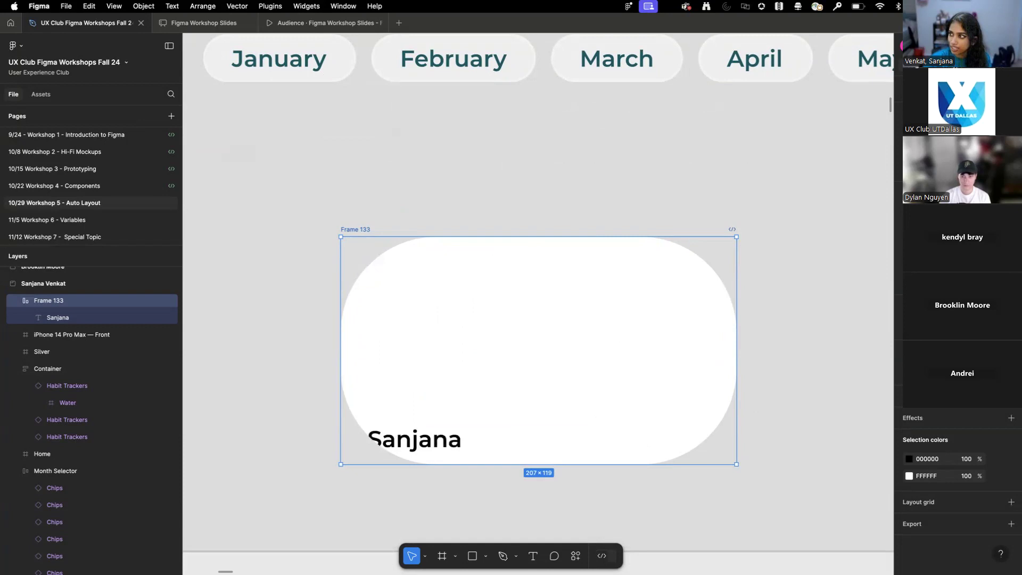
{"action": "left_click", "coordinate": [926, 262]}
{"action": "left_click", "coordinate": [940, 262]}
{"action": "left_click", "coordinate": [941, 253]}
{"action": "left_click", "coordinate": [926, 253]}
{"action": "left_click", "coordinate": [925, 243]}
{"action": "left_click", "coordinate": [941, 243]}
{"action": "left_click", "coordinate": [911, 243]}
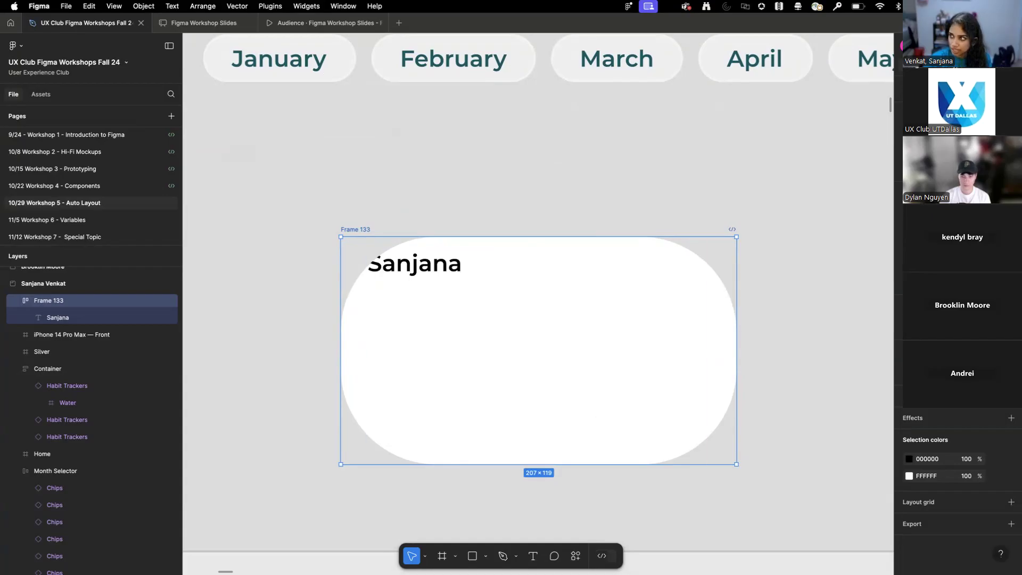
{"action": "left_click", "coordinate": [926, 253]}
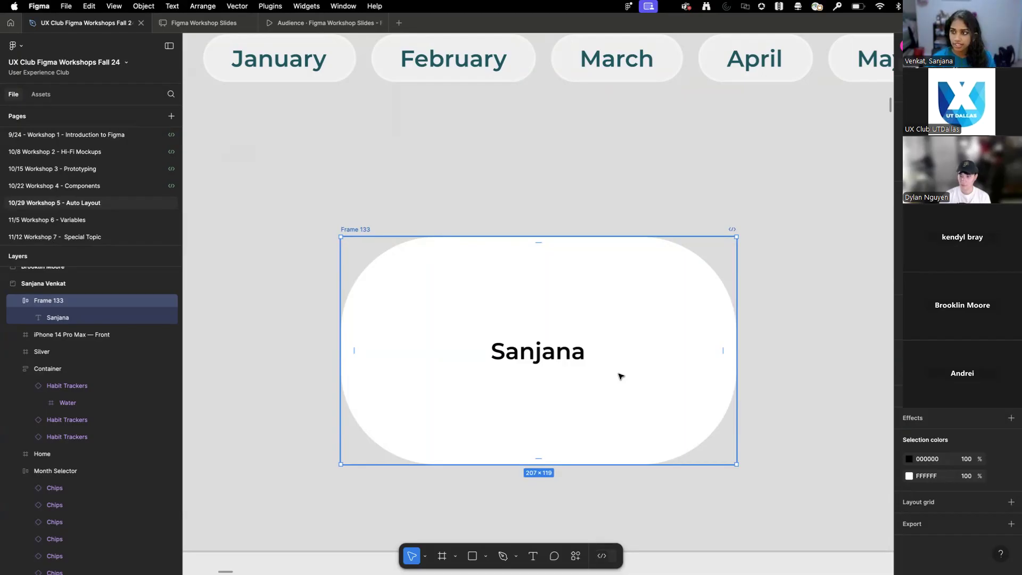
- Shrink the pill frame to about 28 × 24, smaller than the text inside it
{"action": "left_click_drag", "start_coordinate": [736, 464], "coordinate": [651, 388]}
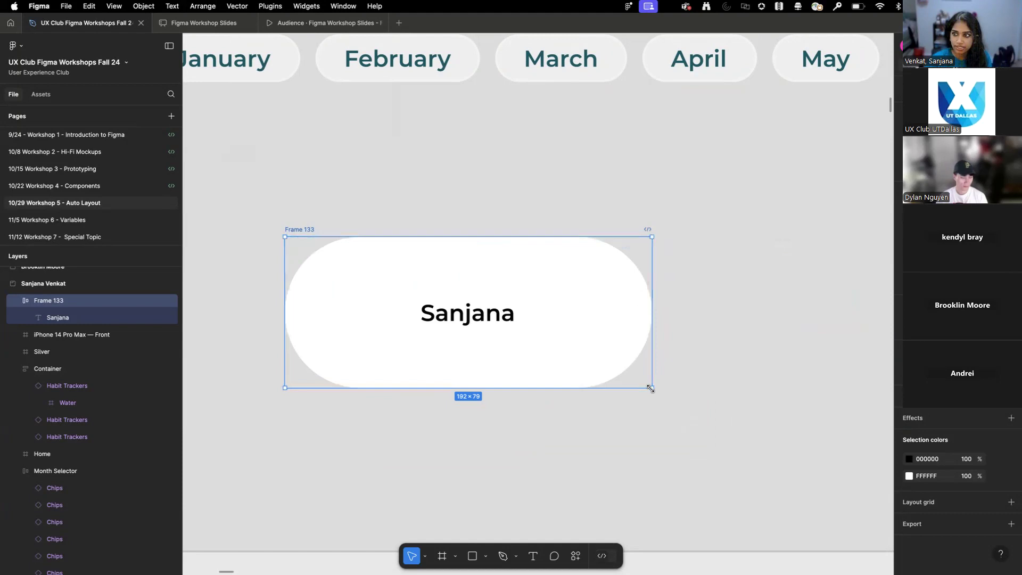
{"action": "left_click_drag", "start_coordinate": [650, 388], "coordinate": [337, 281]}
{"action": "scroll", "coordinate": [274, 256], "scroll_direction": "up", "scroll_amount": 5}
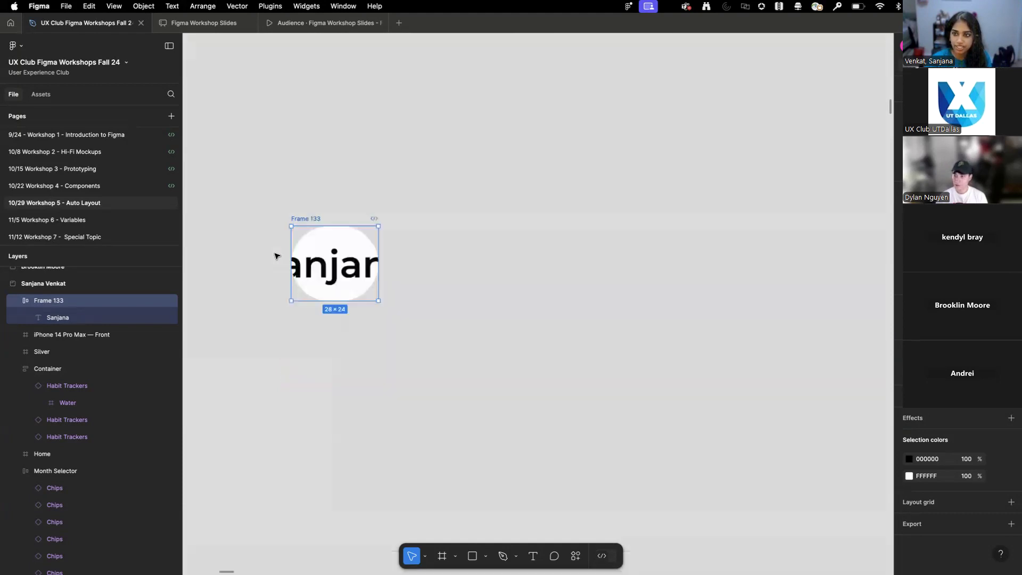
{"action": "scroll", "coordinate": [275, 256], "scroll_direction": "up", "scroll_amount": 2}
- Compare the text box with the pill frame around it, and enlarge the frame to about 132 × 62
{"action": "left_click", "coordinate": [362, 244]}
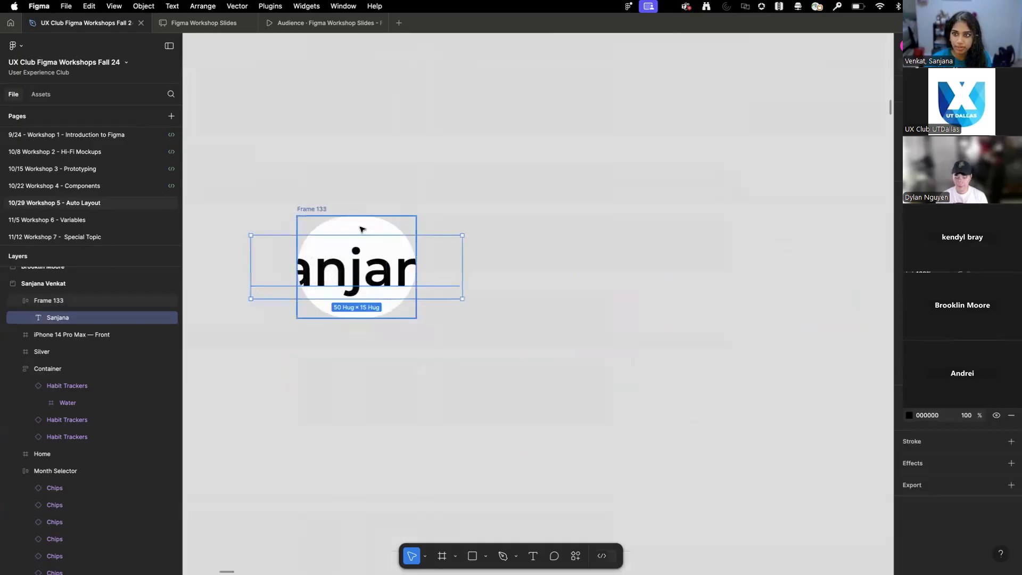
{"action": "left_click", "coordinate": [359, 229]}
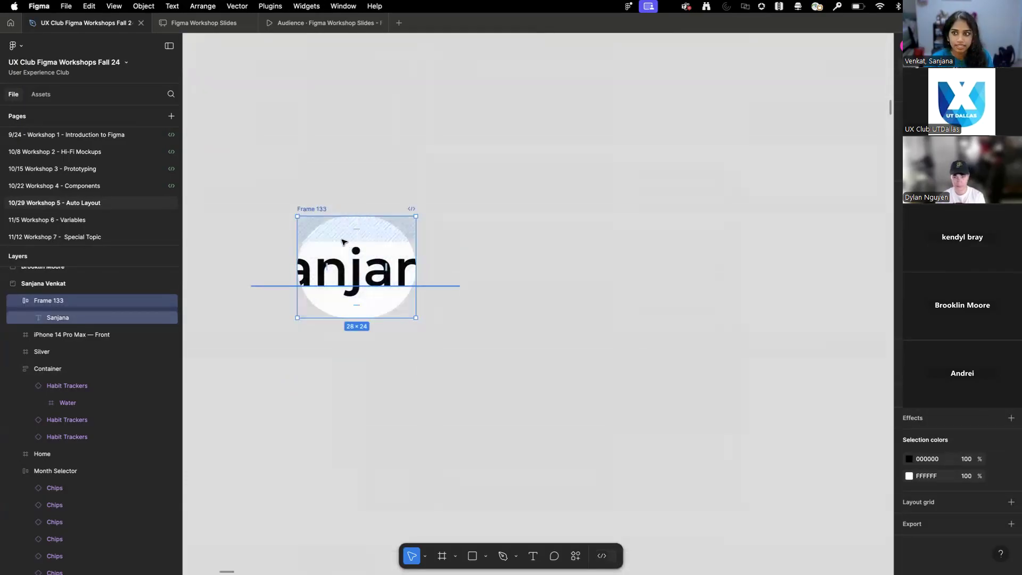
{"action": "left_click_drag", "start_coordinate": [406, 313], "coordinate": [687, 394]}
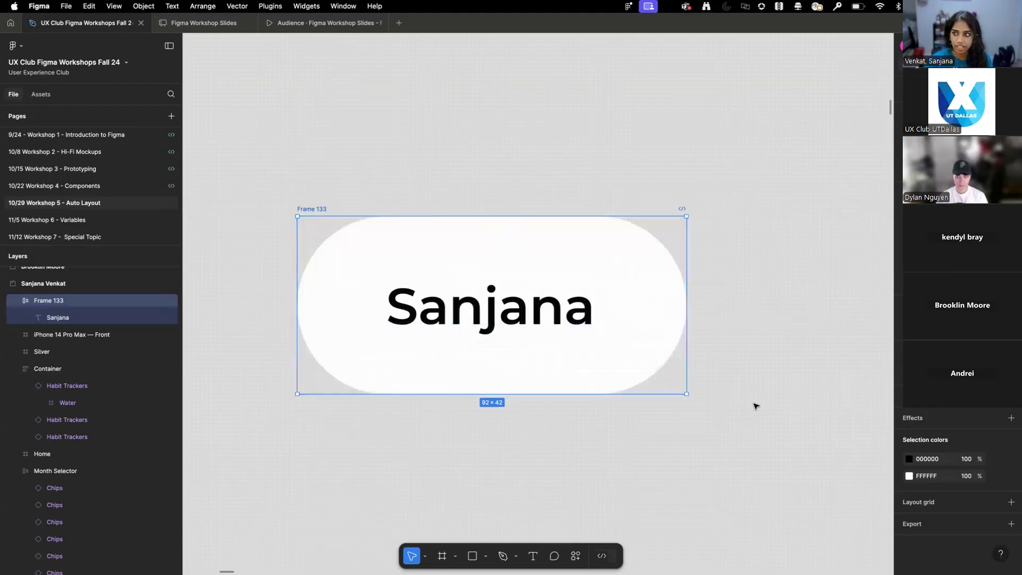
{"action": "left_click_drag", "start_coordinate": [686, 394], "coordinate": [855, 478]}
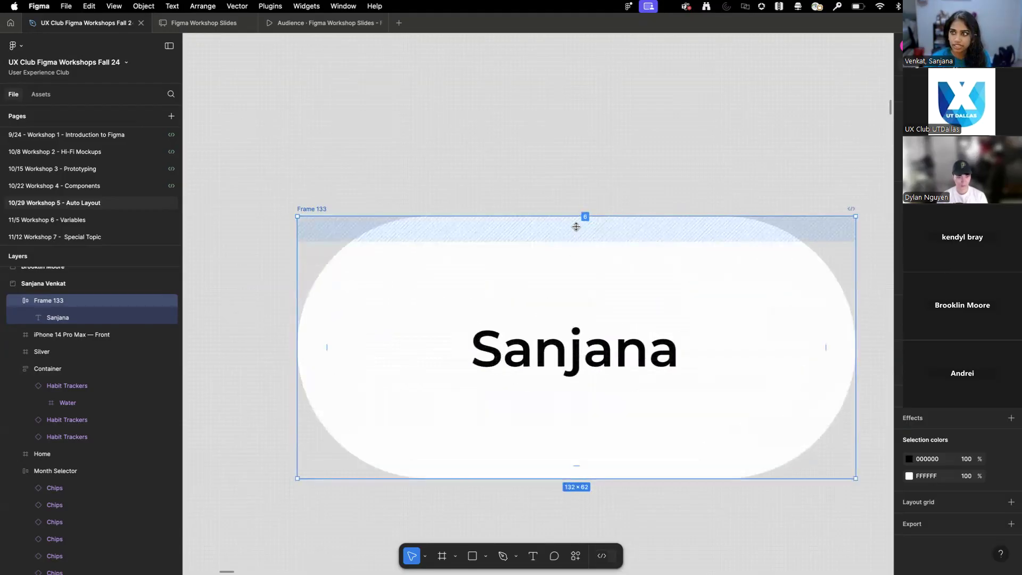
- Make the pill frame's width hug its contents, and lengthen its name text with a run of repeated "an" letters
{"action": "scroll", "coordinate": [468, 314], "scroll_direction": "down", "scroll_amount": 5}
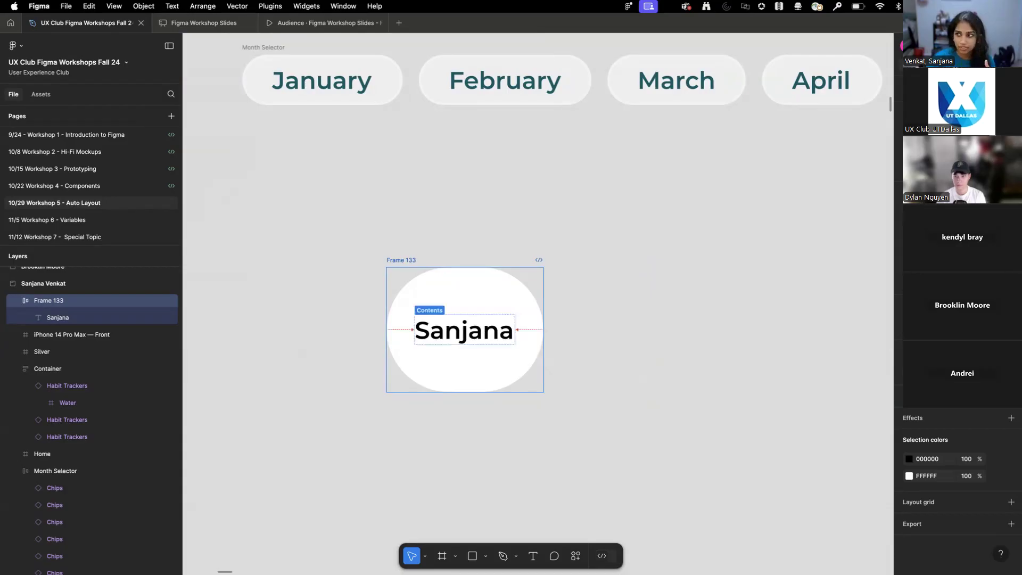
{"action": "double_click", "coordinate": [460, 336]}
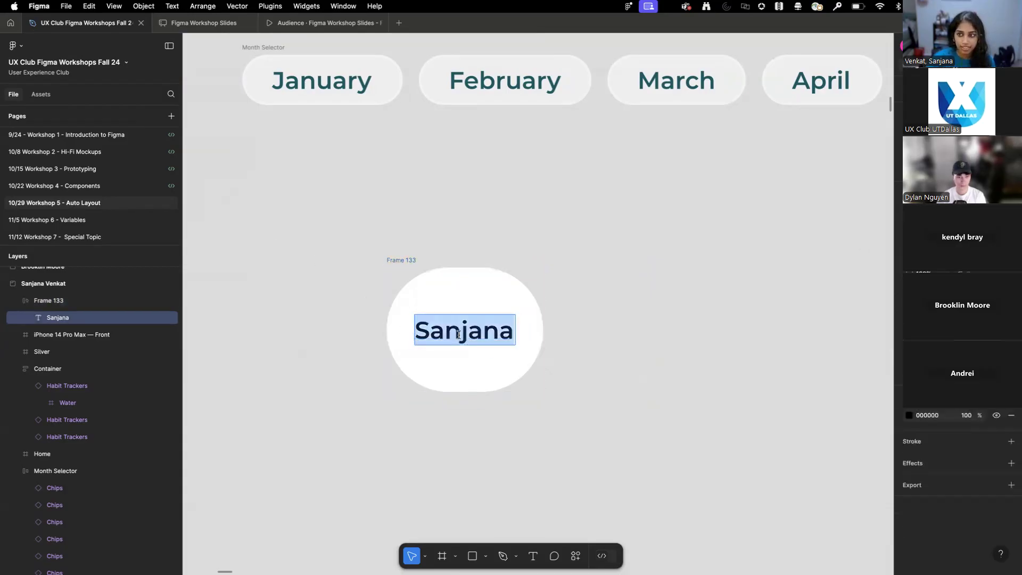
{"action": "left_click", "coordinate": [507, 331]}
{"action": "type", "text": "anananananana"}
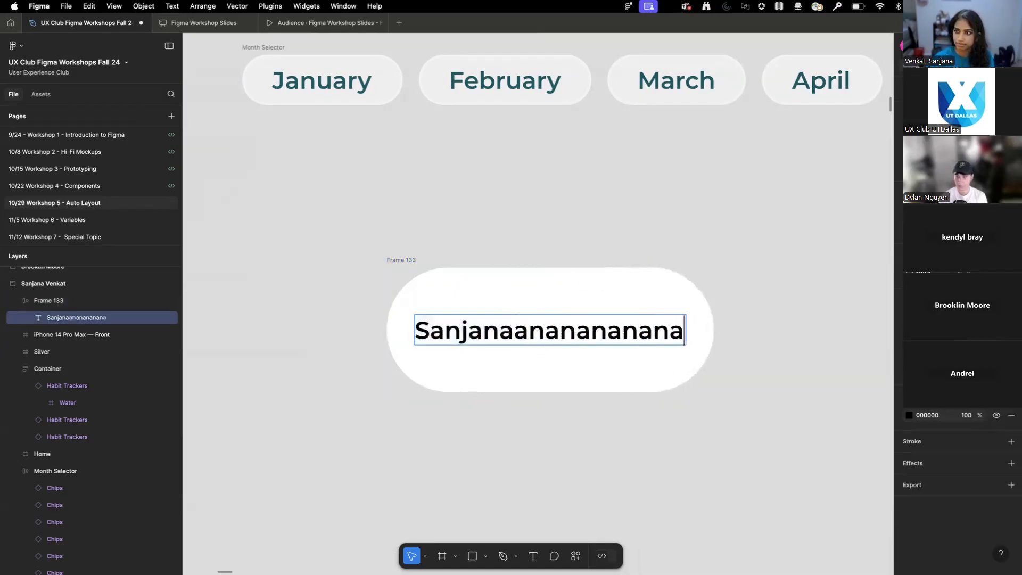
{"action": "type", "text": "nan"}
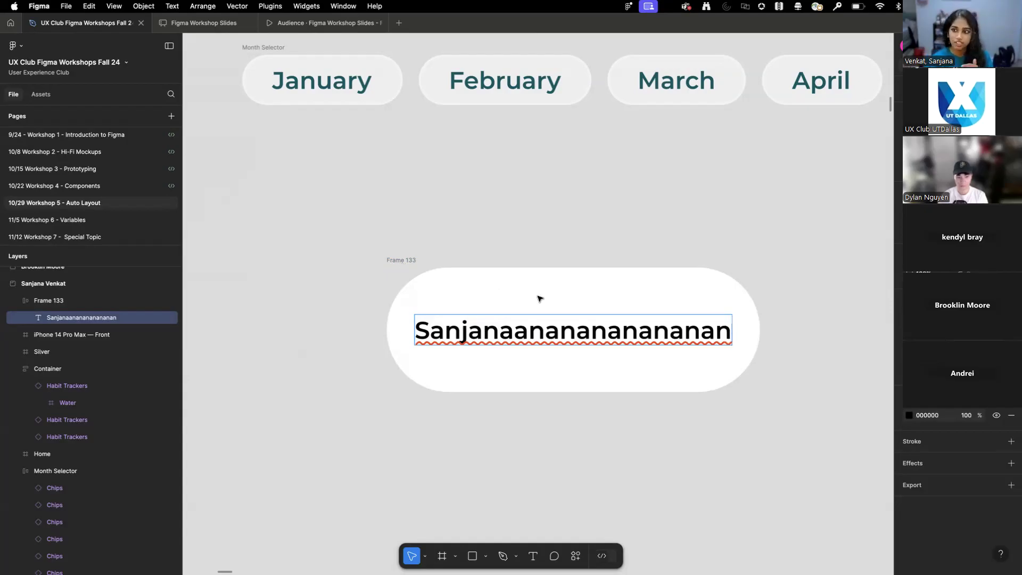
- Try inserting "hgjhgjhjgj" before the last two letters of the pill's text, undo it, and finish editing the text
{"action": "key", "text": "Left"}
{"action": "key", "text": "Left"}
{"action": "type", "text": "hgjhgjhjg"}
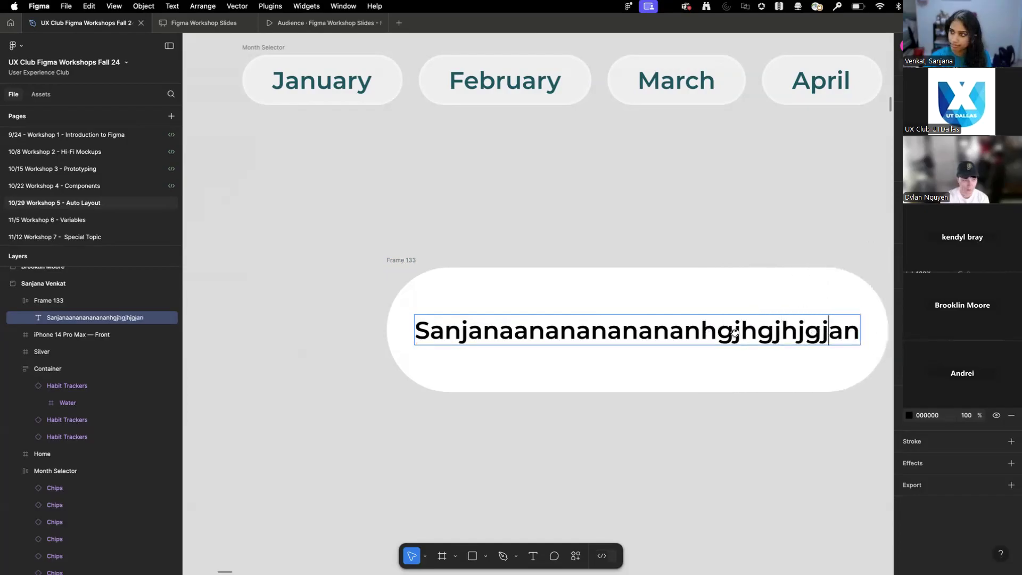
{"action": "scroll", "coordinate": [674, 333], "scroll_direction": "right", "scroll_amount": 3}
{"action": "key", "text": "super+z"}
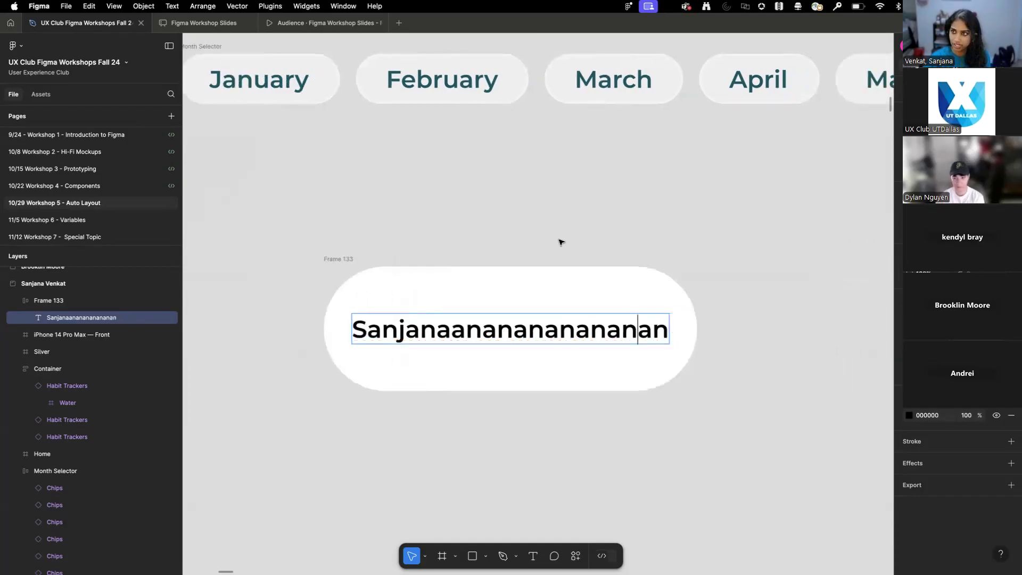
{"action": "key", "text": "Escape"}
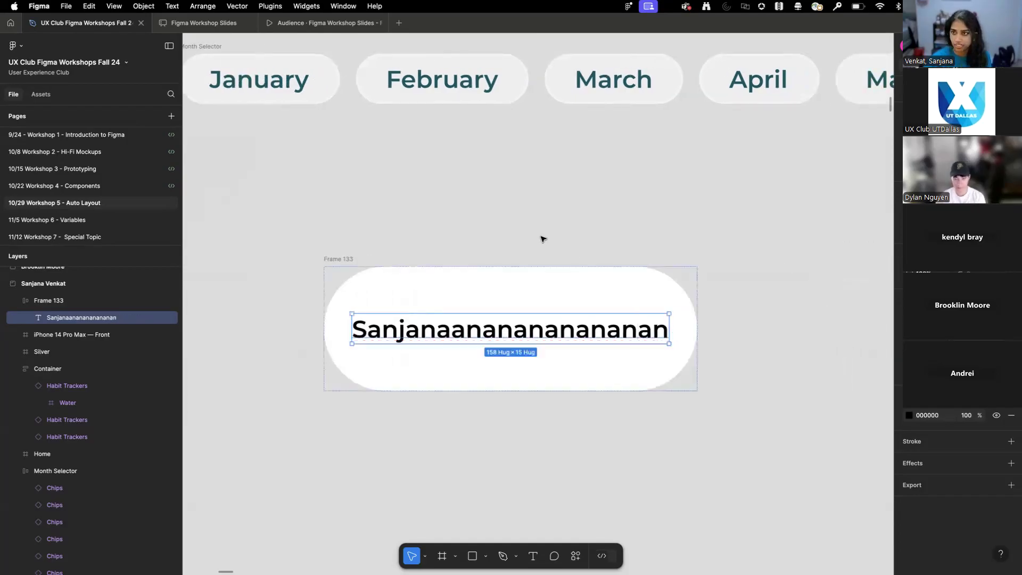
- Set the pill frame's height to hug its contents
{"action": "left_click", "coordinate": [335, 260]}
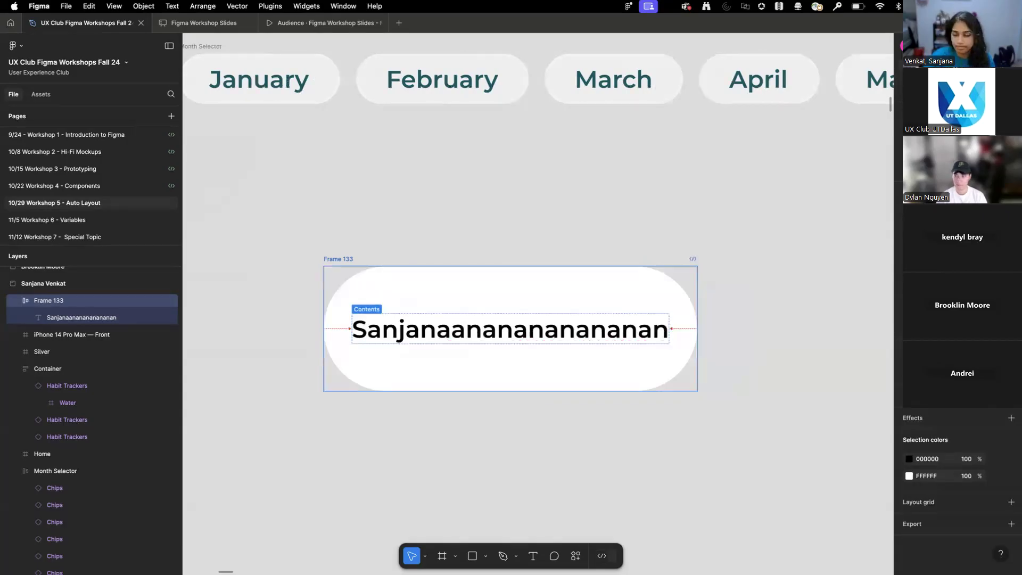
{"action": "key", "text": "Escape"}
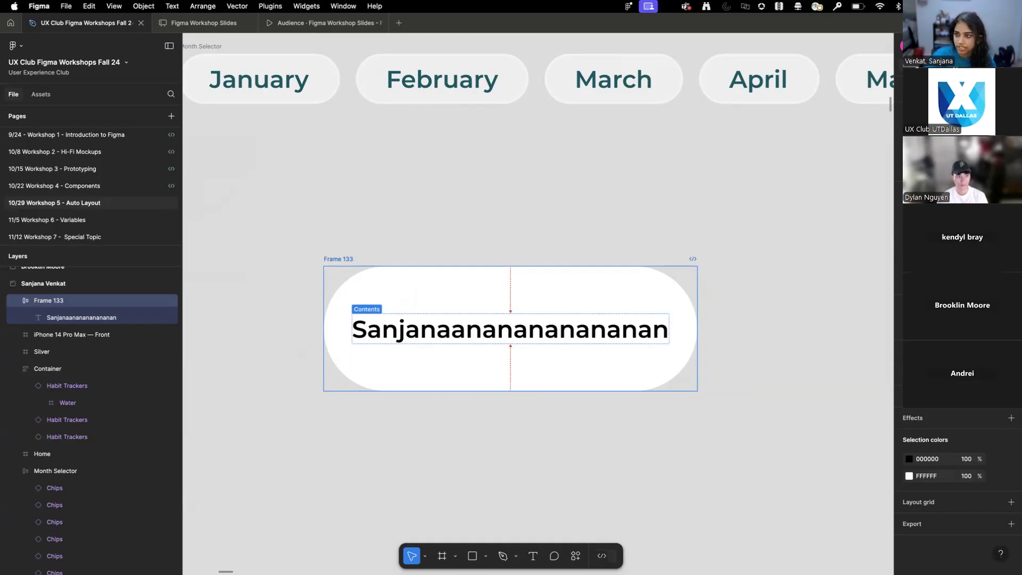
{"action": "left_click", "coordinate": [957, 245]}
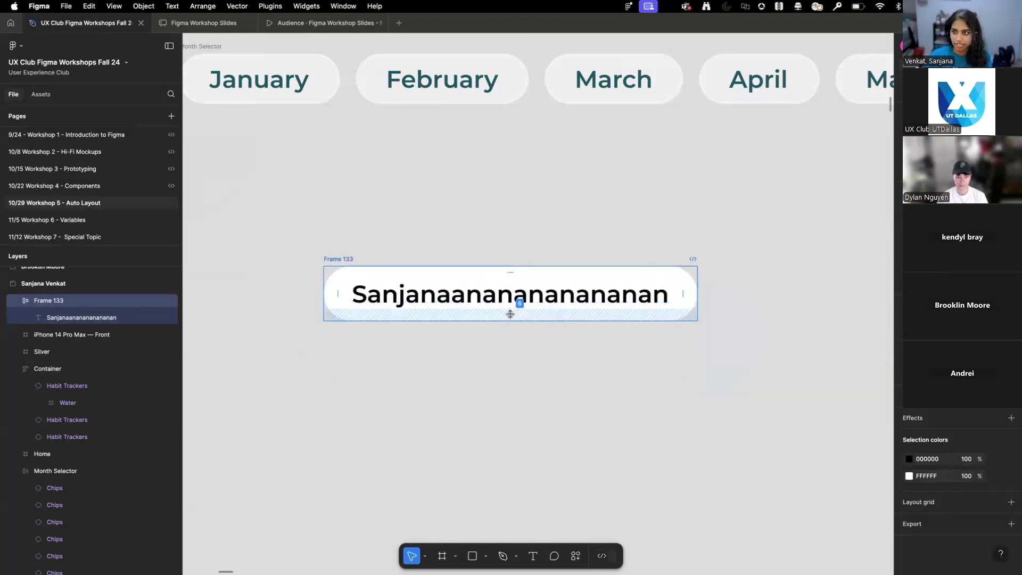
- Set both the vertical and horizontal padding of the pill frame to 0
{"action": "scroll", "coordinate": [509, 314], "scroll_direction": "up", "scroll_amount": 3}
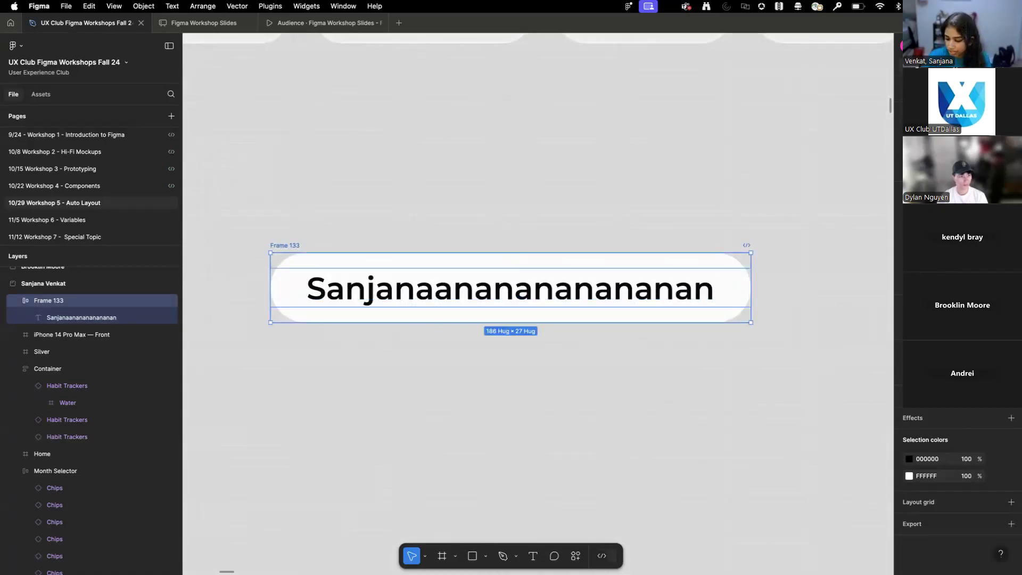
{"action": "type", "text": "0"}
{"action": "key", "text": "Return"}
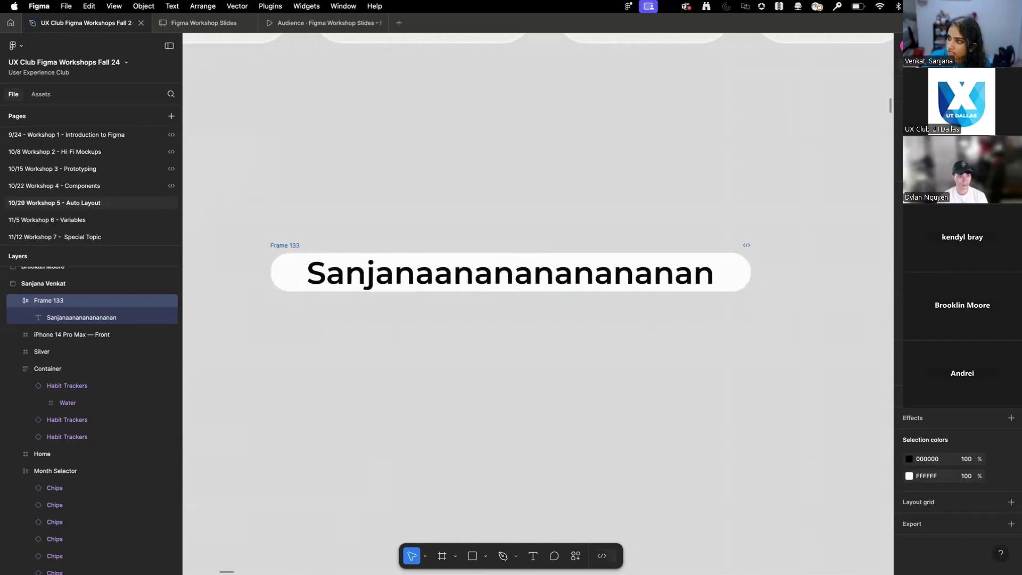
{"action": "type", "text": "0"}
{"action": "key", "text": "Return"}
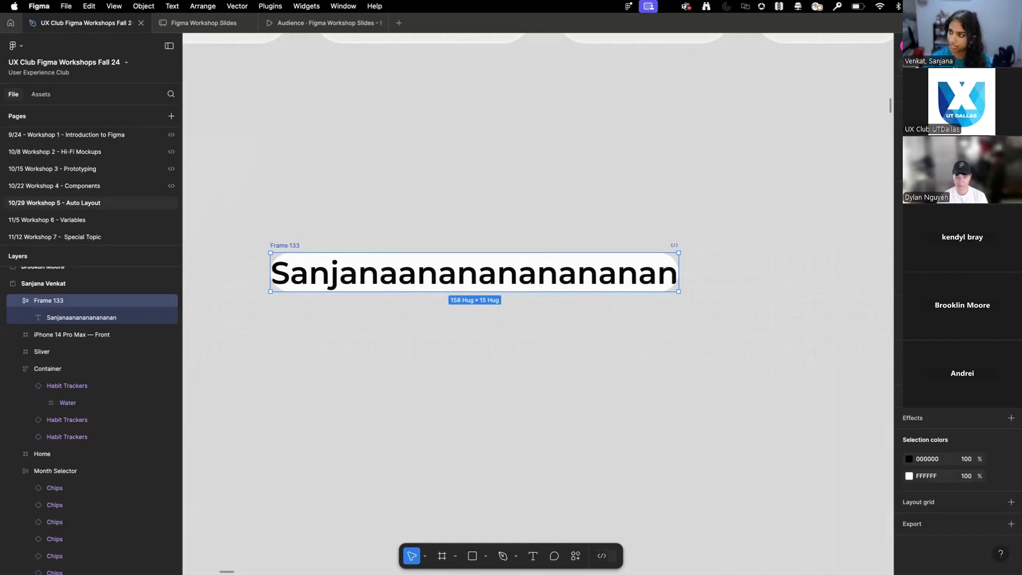
- Add horizontal and vertical padding back to the pill frame so that it hugs its text at 188 × 45
{"action": "key", "text": "Return"}
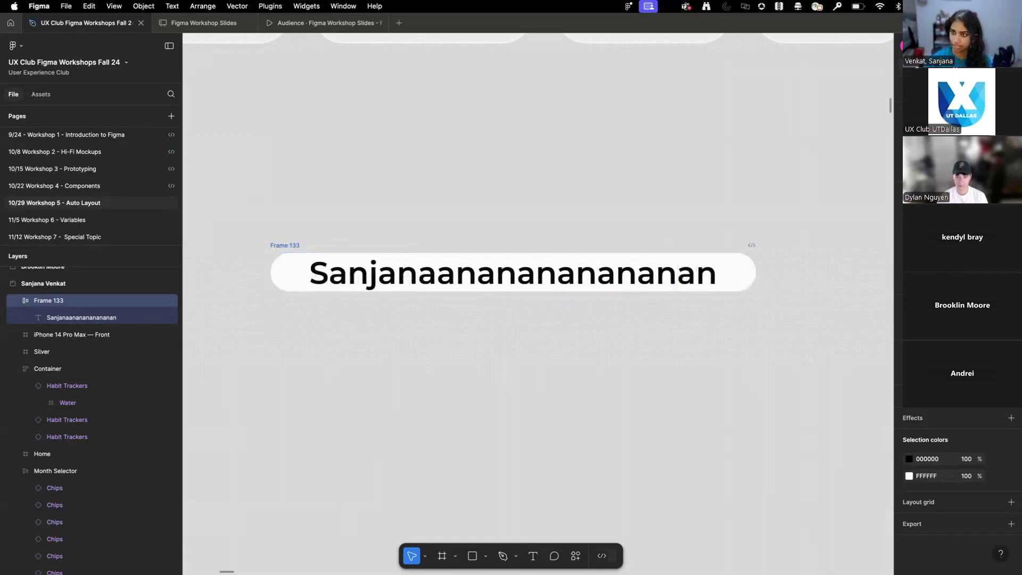
{"action": "key", "text": "Return"}
{"action": "scroll", "coordinate": [423, 216], "scroll_direction": "down", "scroll_amount": 2}
{"action": "scroll", "coordinate": [412, 228], "scroll_direction": "up", "scroll_amount": 2}
{"action": "scroll", "coordinate": [407, 239], "scroll_direction": "left", "scroll_amount": 1}
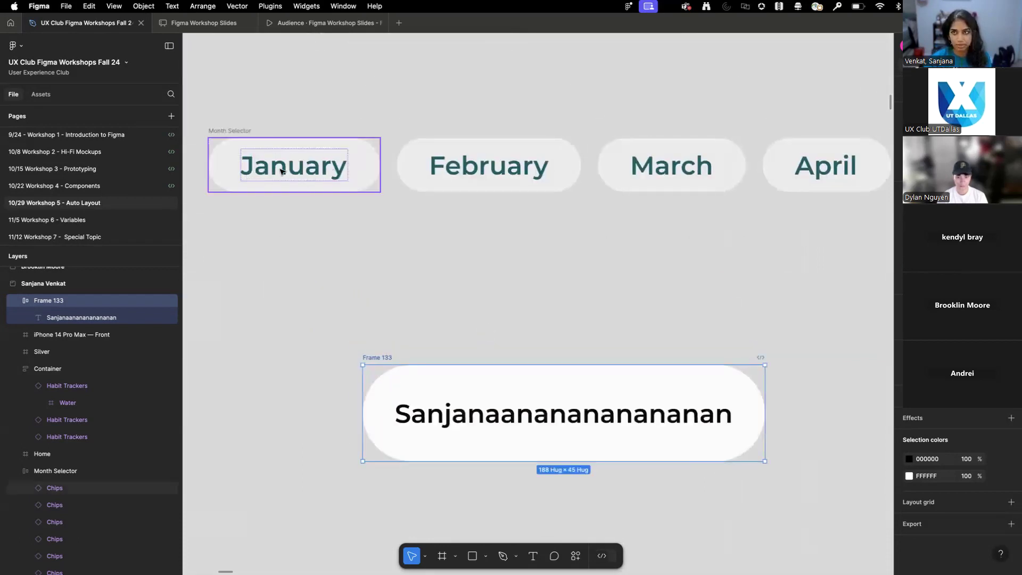
- Examine how the text box sits inside the padded pill frame
{"action": "double_click", "coordinate": [568, 417]}
{"action": "key", "text": "Escape"}
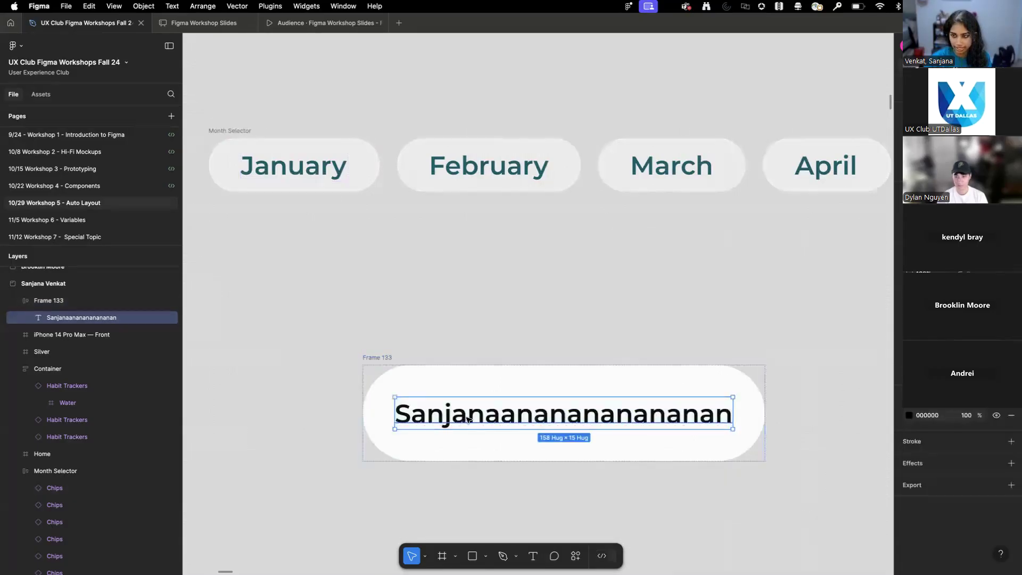
{"action": "scroll", "coordinate": [620, 312], "scroll_direction": "down", "scroll_amount": 5}
{"action": "scroll", "coordinate": [621, 312], "scroll_direction": "right", "scroll_amount": 2}
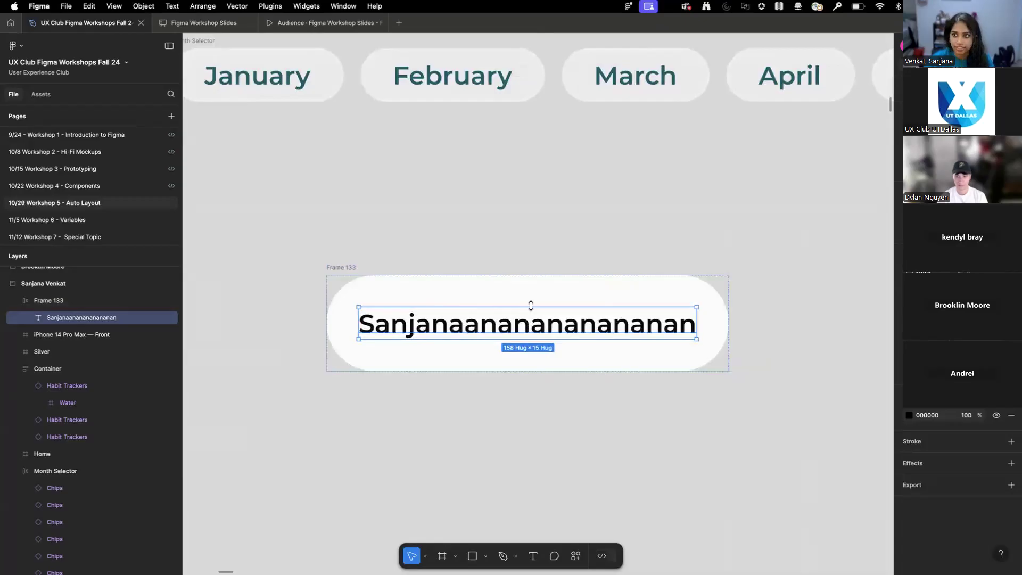
{"action": "scroll", "coordinate": [459, 318], "scroll_direction": "up", "scroll_amount": 3}
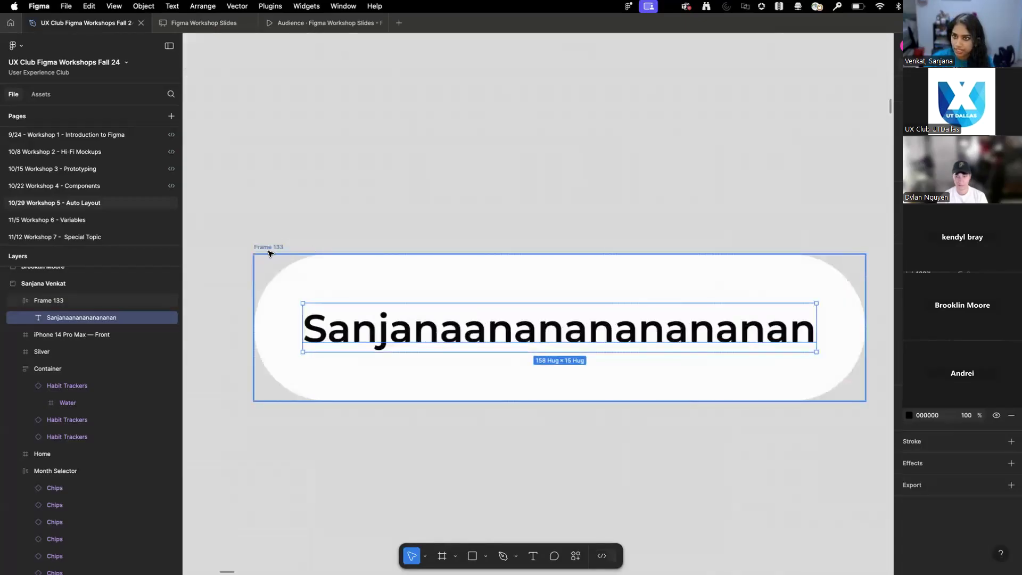
- Rename the pill frame as Container
{"action": "left_click", "coordinate": [461, 302]}
{"action": "double_click", "coordinate": [257, 242]}
{"action": "type", "text": "Coltainer"}
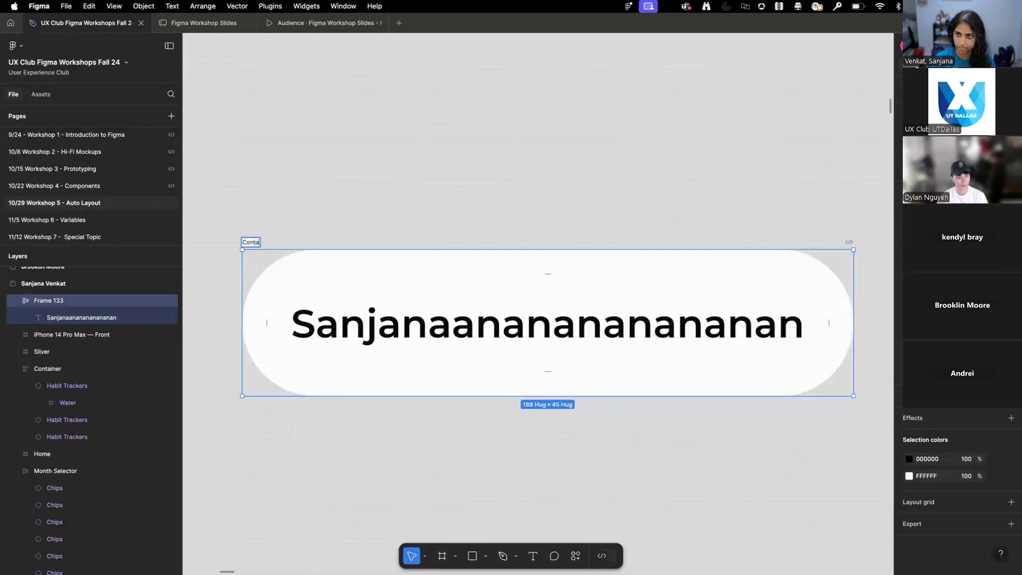
{"action": "left_click", "coordinate": [510, 206]}
{"action": "scroll", "coordinate": [511, 207], "scroll_direction": "down", "scroll_amount": 1}
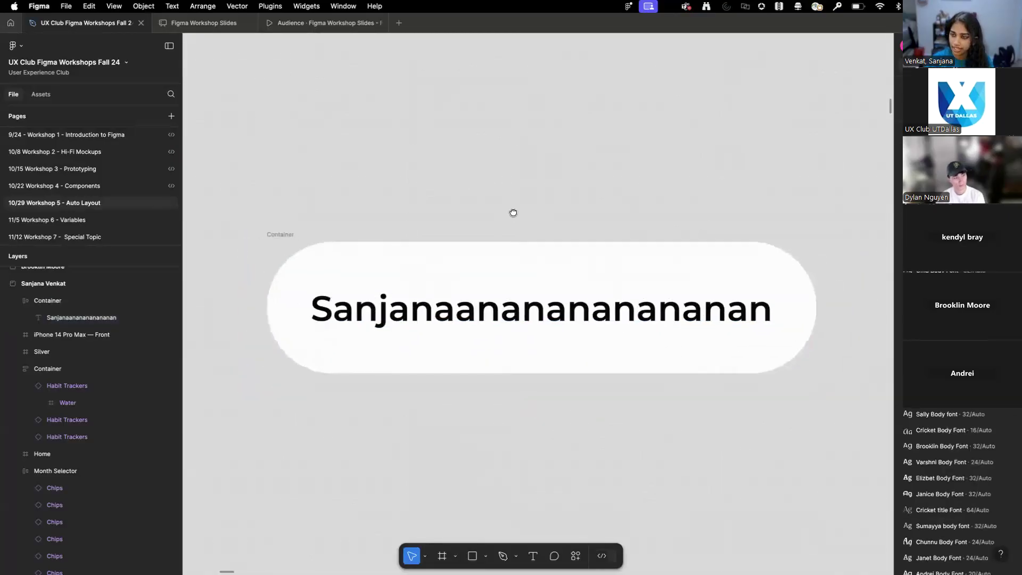
- Insert "gdfgf" into the text inside the pill-shaped Container to lengthen it
{"action": "double_click", "coordinate": [538, 315]}
{"action": "left_click", "coordinate": [675, 311]}
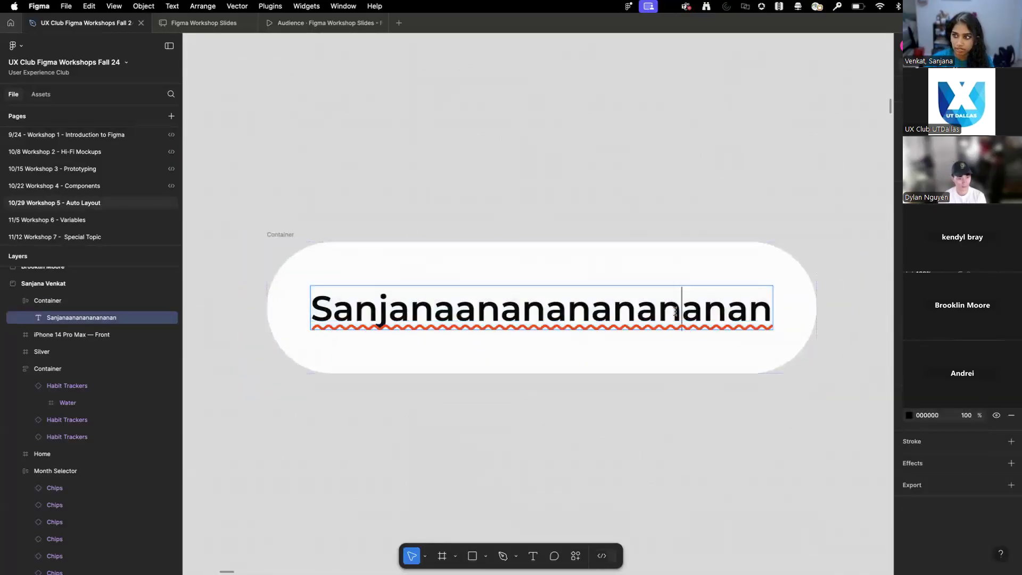
{"action": "type", "text": "gdfgf"}
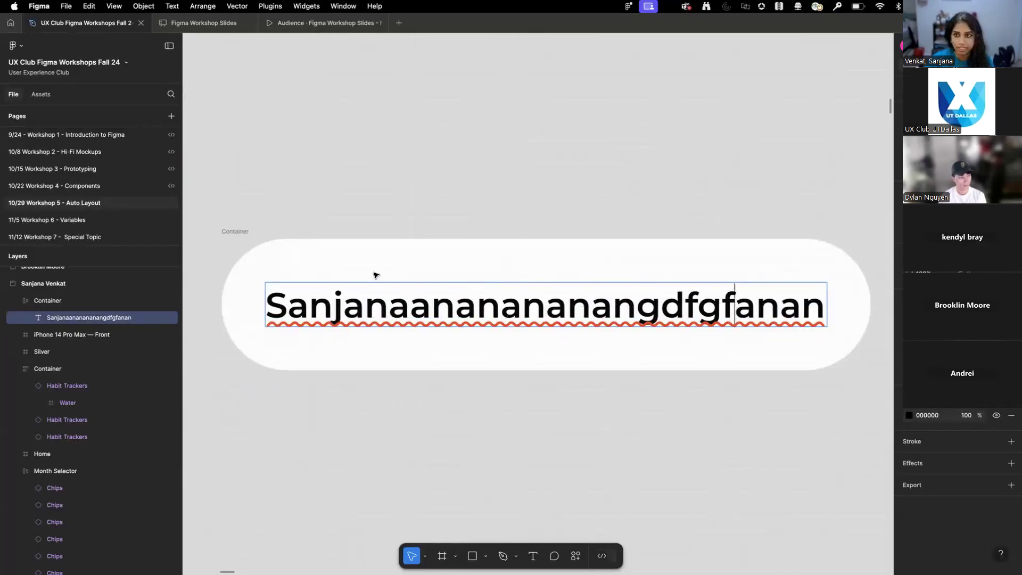
{"action": "key", "text": "Escape"}
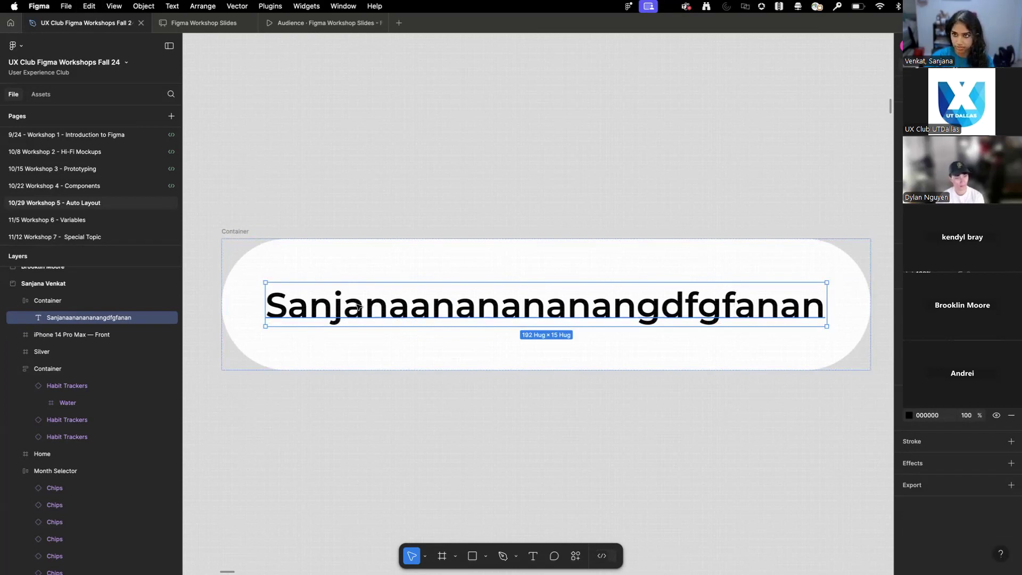
- Duplicate the text layer inside the pill-shaped Container
{"action": "key", "text": "super+d"}
{"action": "scroll", "coordinate": [367, 298], "scroll_direction": "down", "scroll_amount": 5}
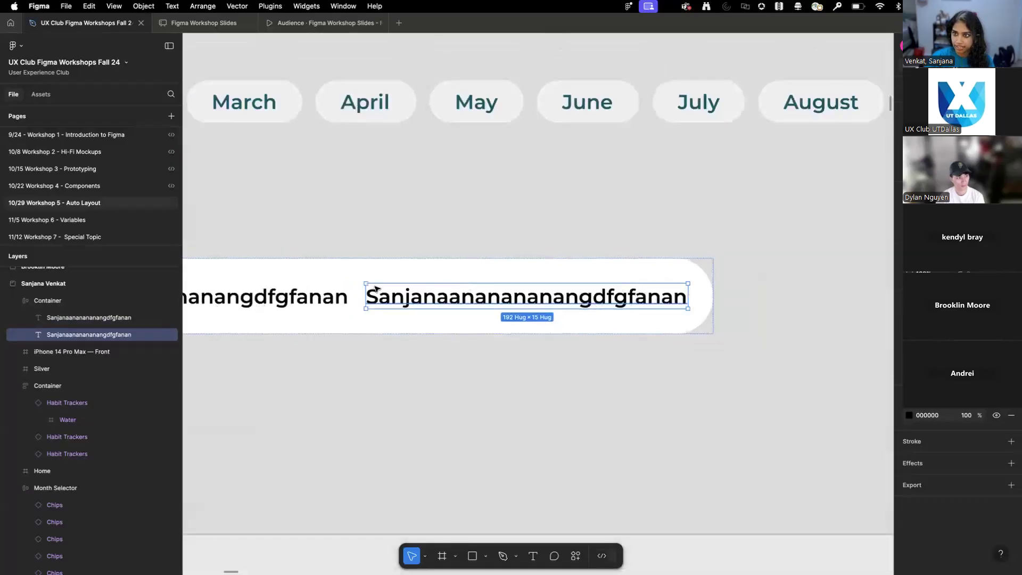
{"action": "scroll", "coordinate": [375, 289], "scroll_direction": "left", "scroll_amount": 5}
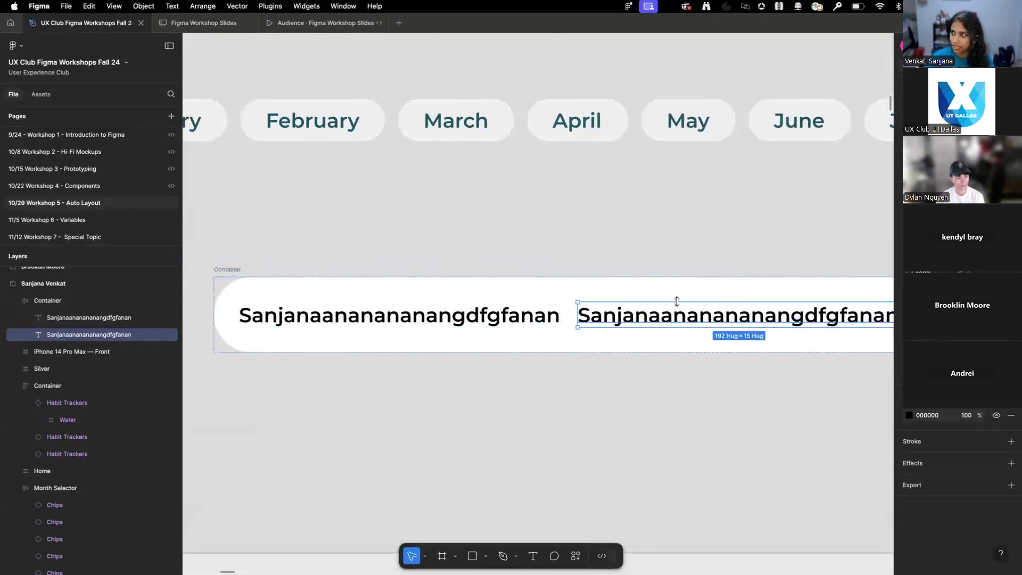
- Switch the Container's auto layout direction to vertical so its two texts stack
{"action": "left_click", "coordinate": [224, 270]}
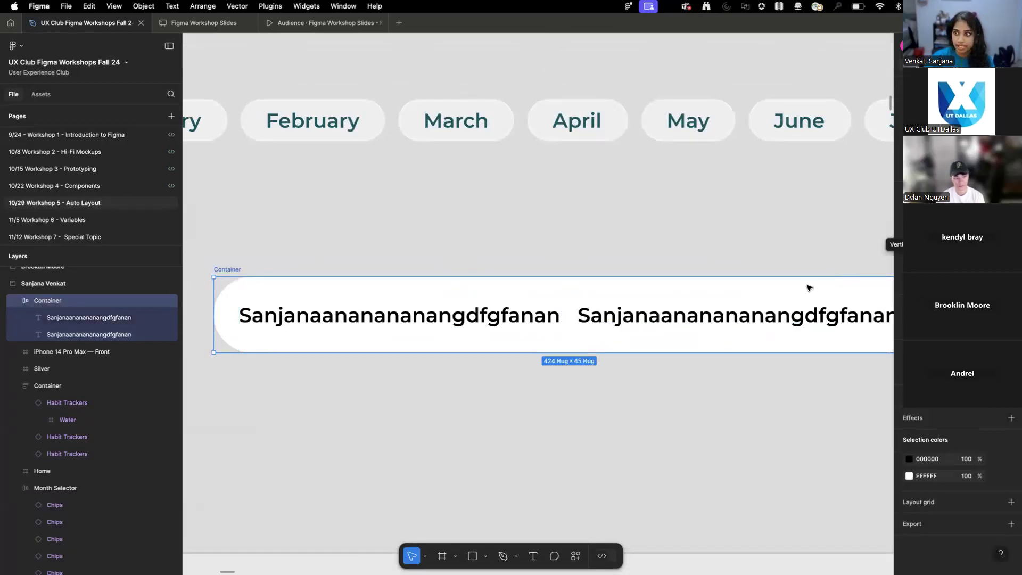
{"action": "scroll", "coordinate": [685, 296], "scroll_direction": "right", "scroll_amount": 4}
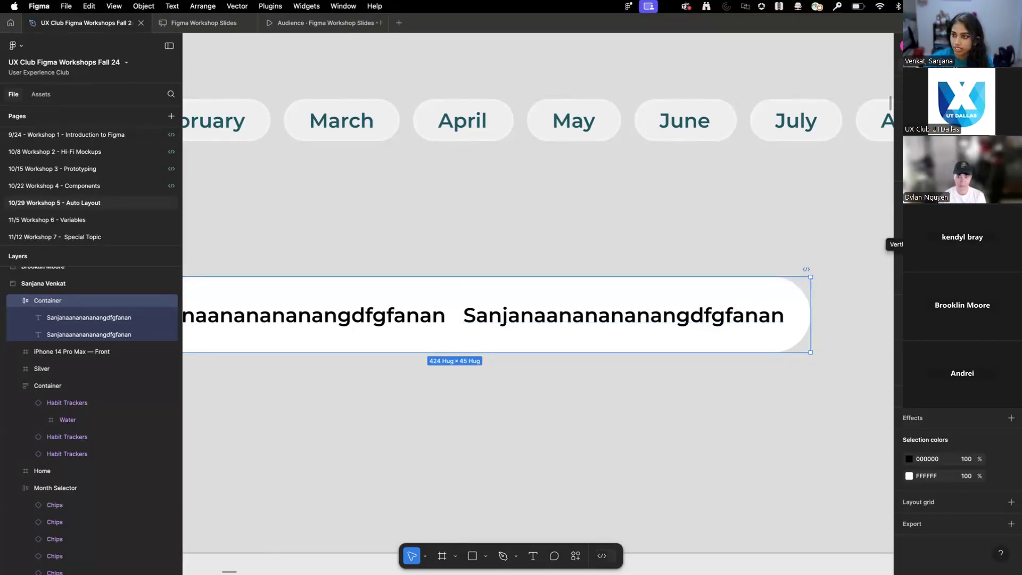
{"action": "left_click", "coordinate": [911, 228]}
{"action": "left_click_drag", "start_coordinate": [338, 228], "coordinate": [543, 218]}
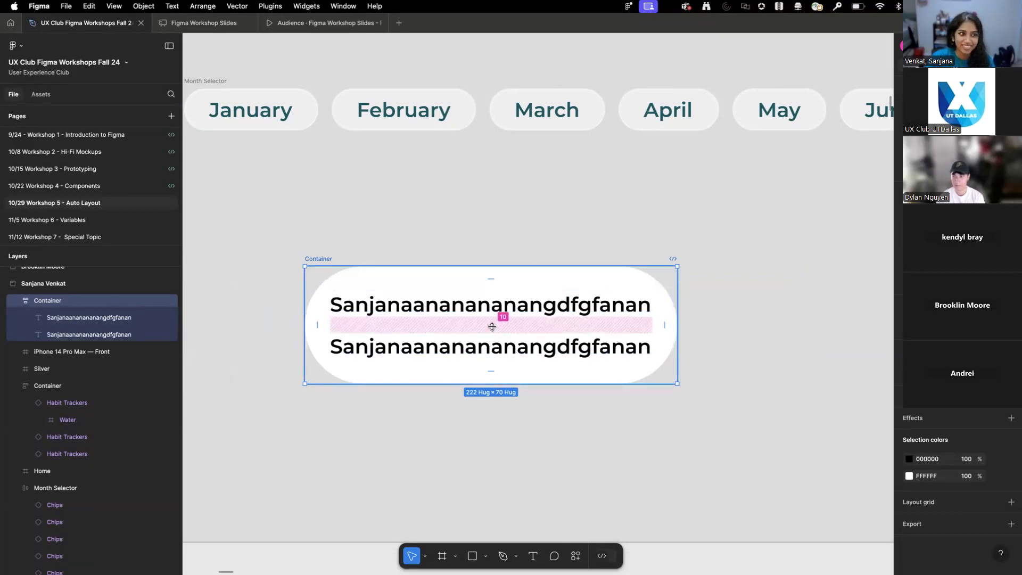
- Duplicate the lower text line in the Container until it holds seven stacked lines
{"action": "left_click", "coordinate": [489, 349]}
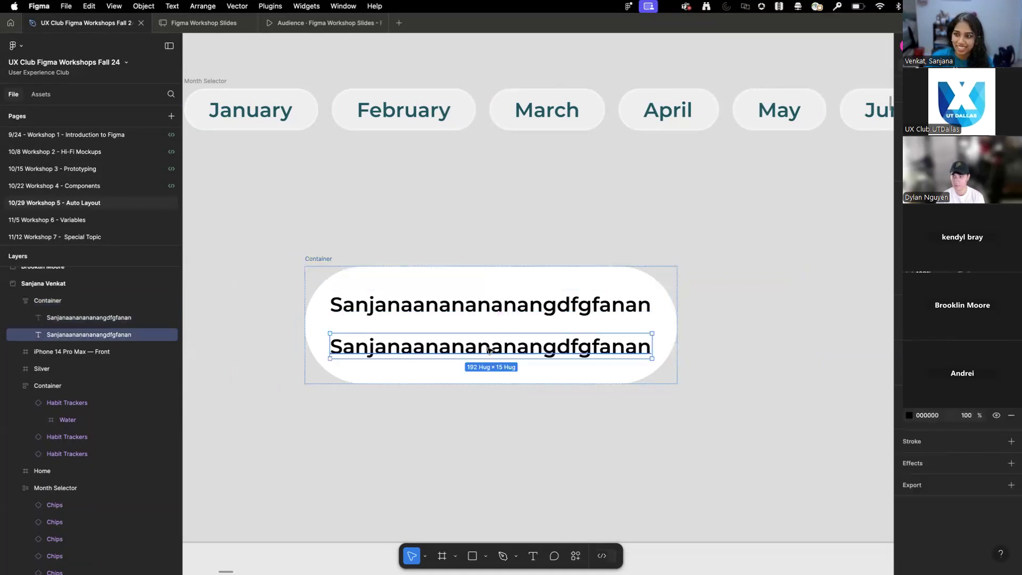
{"action": "key", "text": "super+d"}
{"action": "key", "text": "super+d"}
{"action": "key", "text": "super+d"}
{"action": "key", "text": "super+d"}
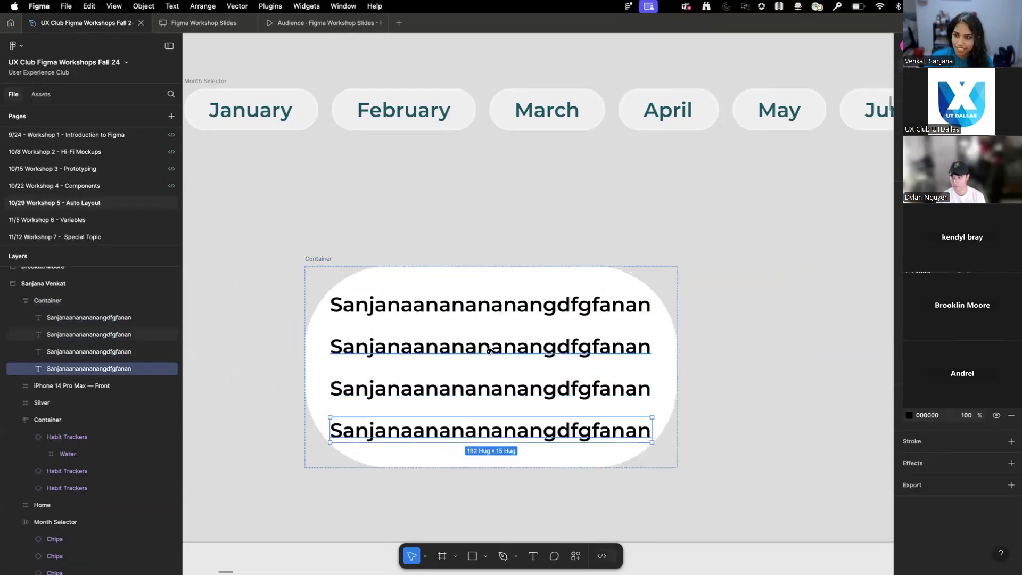
{"action": "key", "text": "super+d"}
{"action": "scroll", "coordinate": [488, 351], "scroll_direction": "down", "scroll_amount": 5}
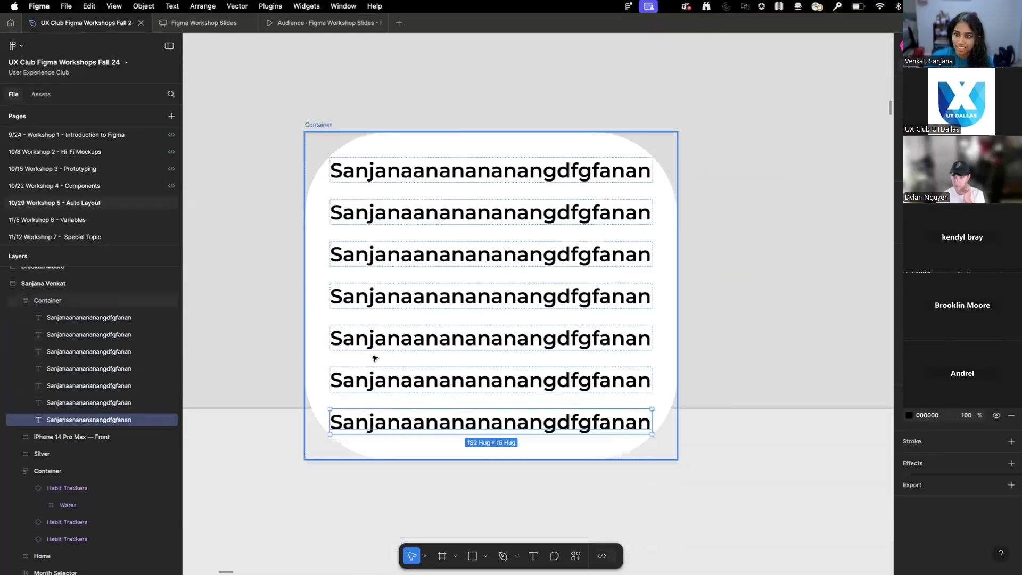
- Toggle the Container's auto layout direction between horizontal and vertical, ending on vertical
{"action": "left_click", "coordinate": [309, 124]}
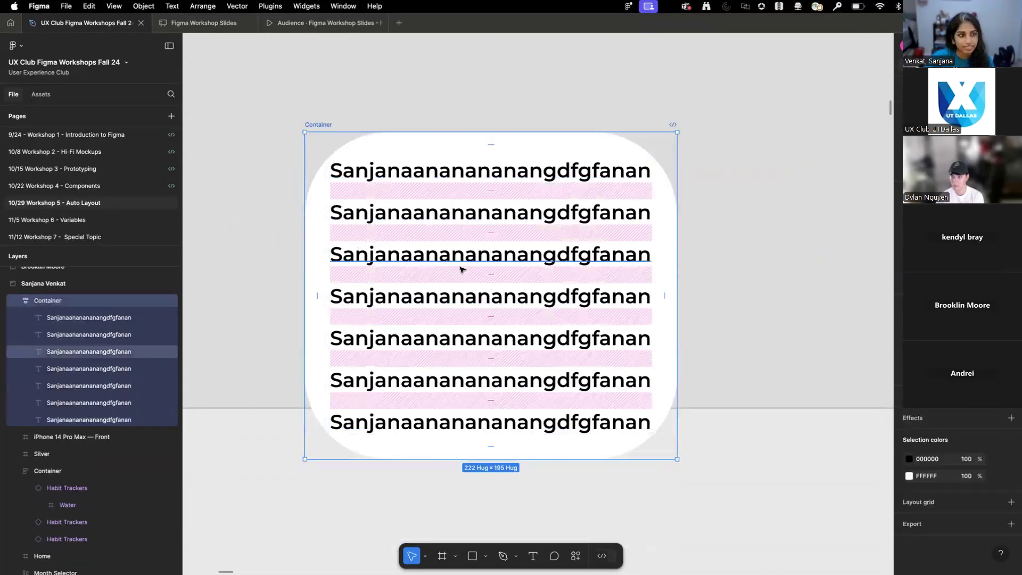
{"action": "left_click", "coordinate": [926, 227]}
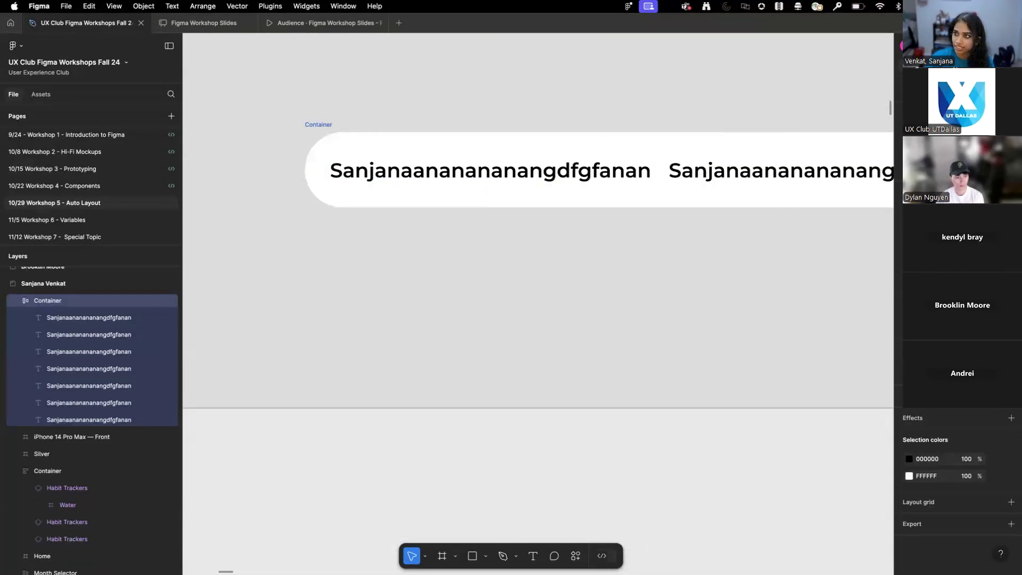
{"action": "left_click", "coordinate": [910, 226]}
{"action": "left_click", "coordinate": [926, 227]}
{"action": "left_click", "coordinate": [911, 226]}
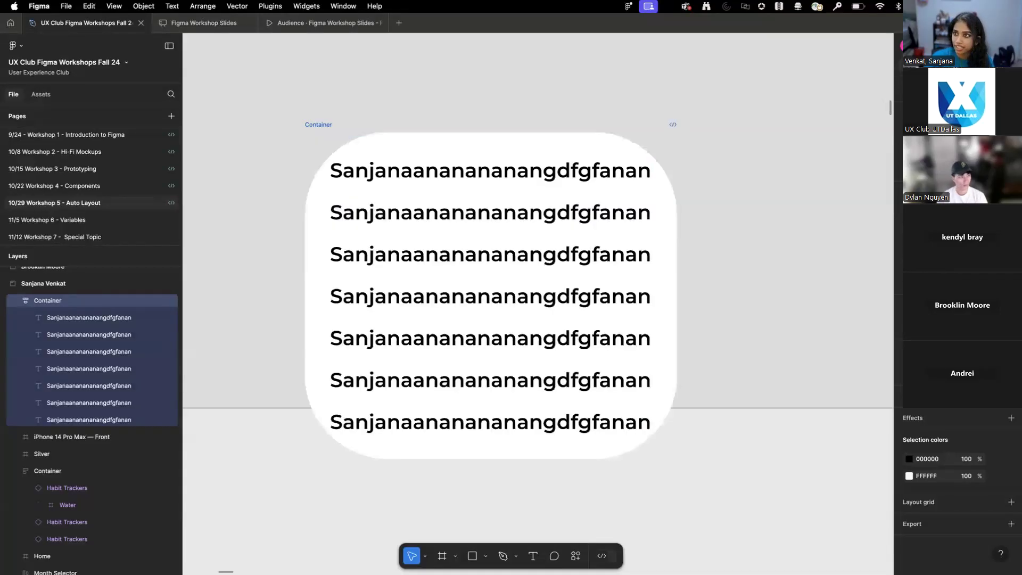
- Replace the first text line in the Container with "dfgdfgdfgdfgdfgdfg"
{"action": "double_click", "coordinate": [623, 173]}
{"action": "type", "text": "dfgdfgdfgdfgdfg"}
{"action": "key", "text": "Escape"}
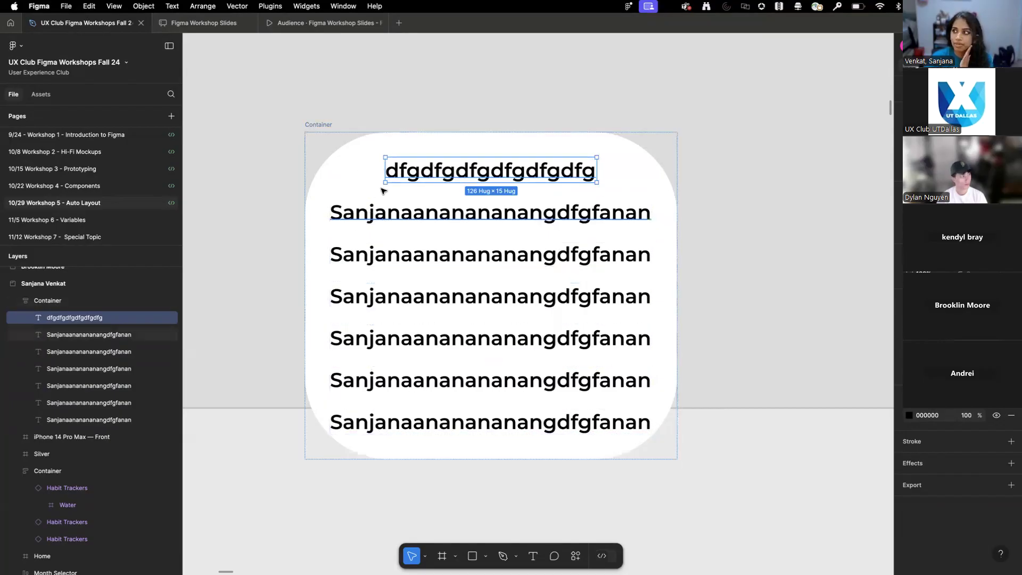
- Try right alignment for the Container's text lines, and finish with them aligned left
{"action": "left_click", "coordinate": [323, 126]}
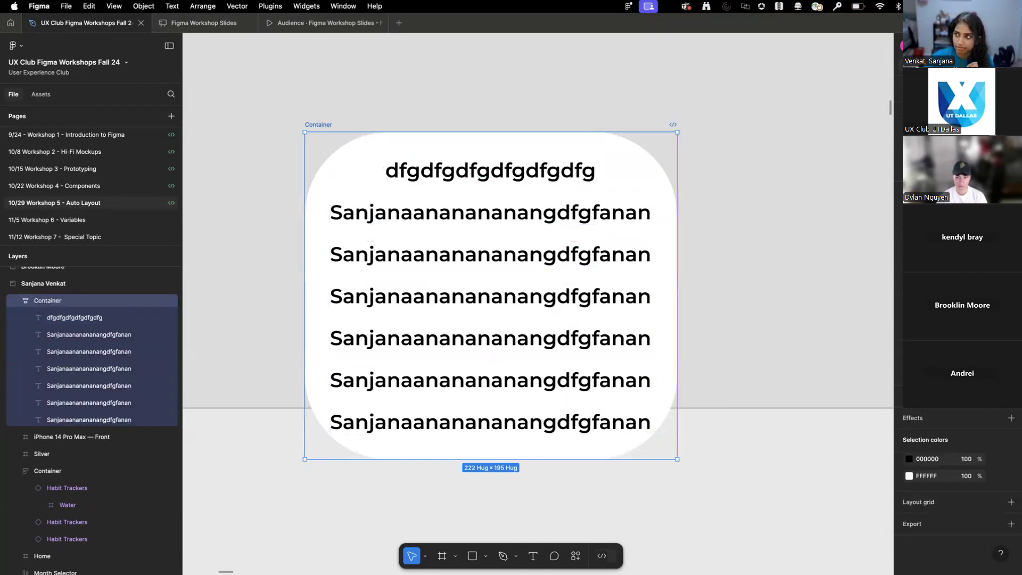
{"action": "key", "text": "alt+a"}
{"action": "key", "text": "alt+h"}
{"action": "key", "text": "alt+d"}
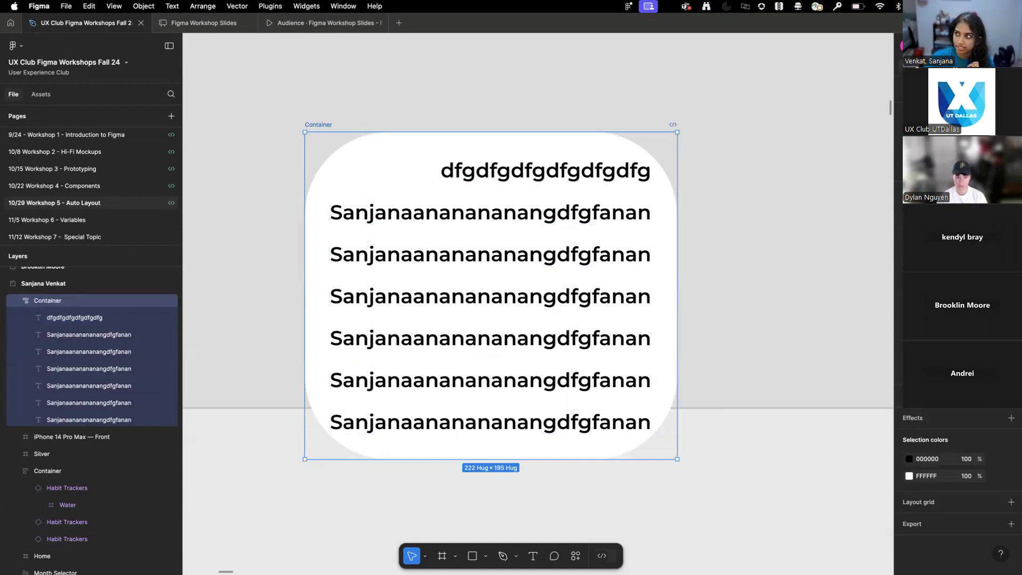
{"action": "key", "text": "alt+a"}
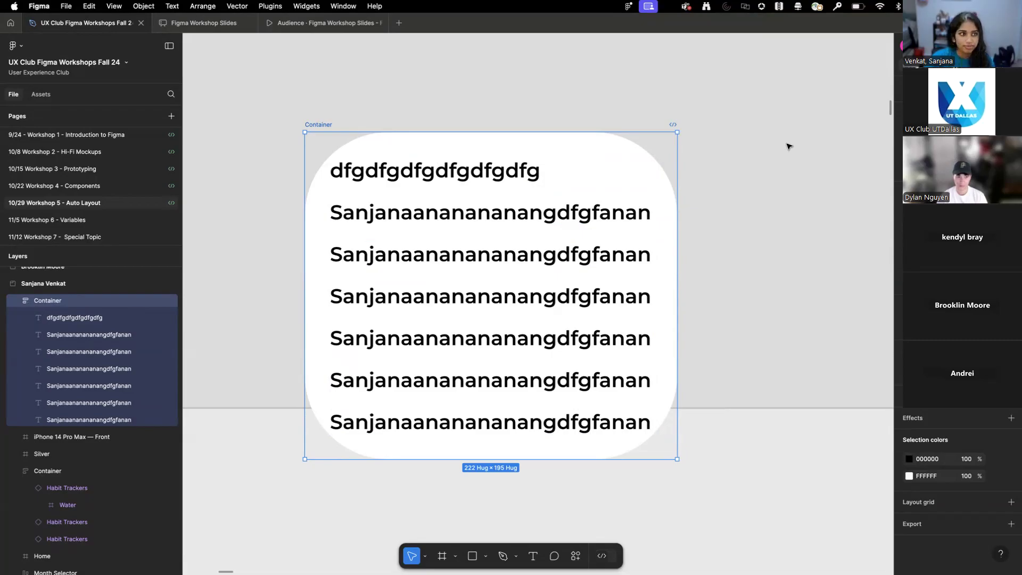
- Remove auto layout from the Container of stacked texts and apply it again
{"action": "left_click", "coordinate": [636, 113]}
{"action": "left_click", "coordinate": [330, 137]}
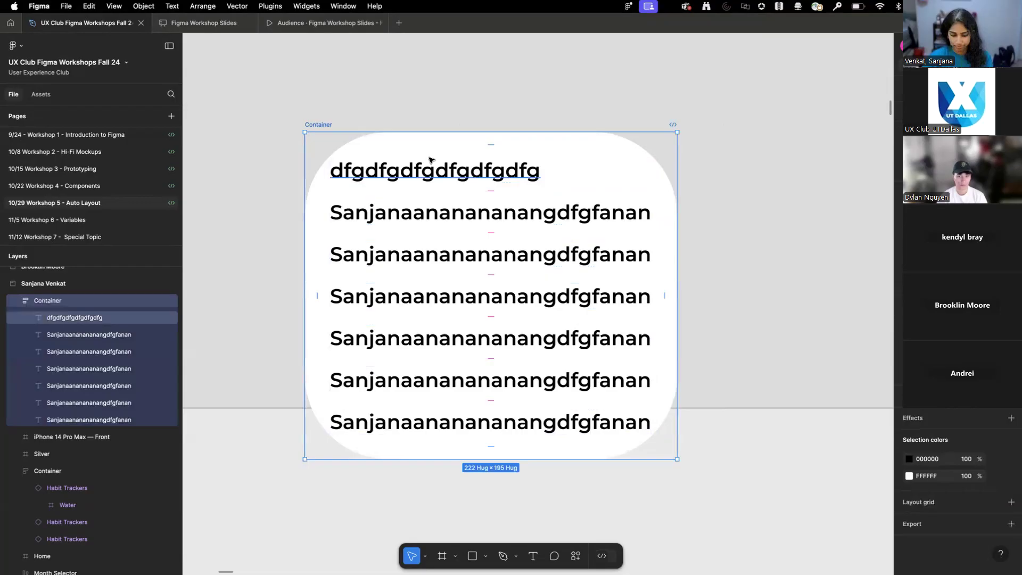
{"action": "scroll", "coordinate": [431, 155], "scroll_direction": "down", "scroll_amount": 10}
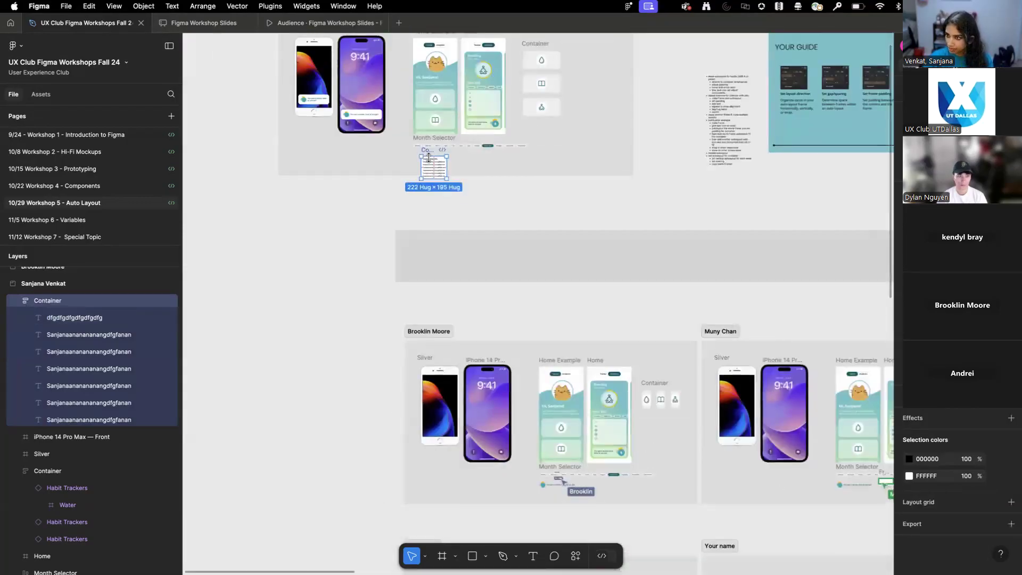
{"action": "scroll", "coordinate": [429, 158], "scroll_direction": "up", "scroll_amount": 10}
{"action": "scroll", "coordinate": [476, 144], "scroll_direction": "up", "scroll_amount": 5}
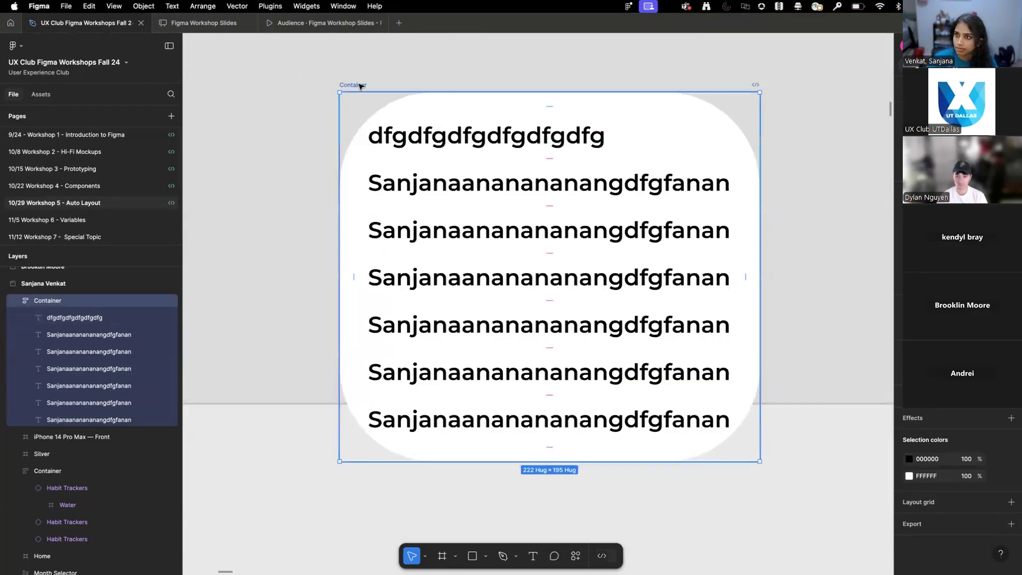
{"action": "key", "text": "alt+shift+a"}
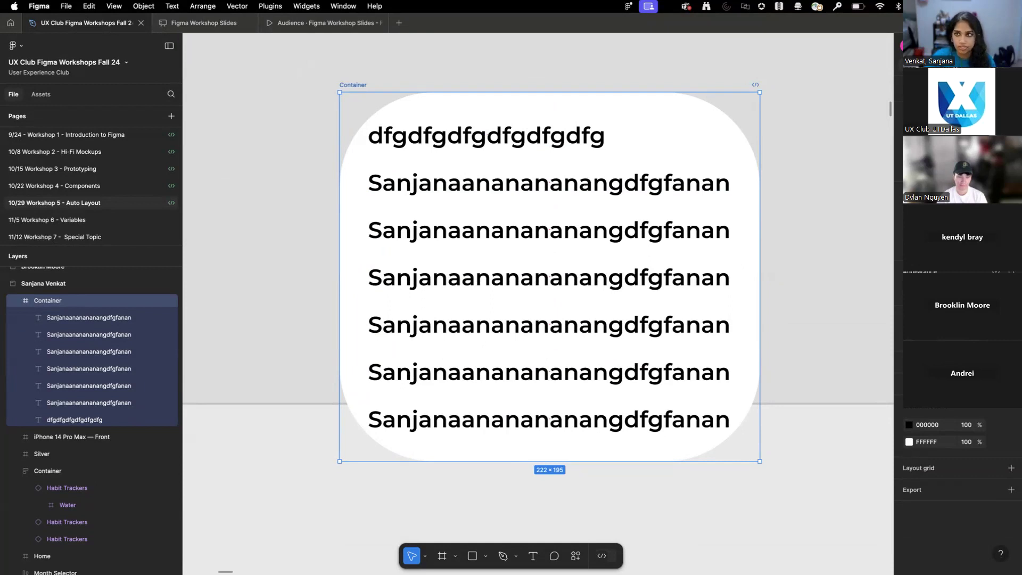
{"action": "key", "text": "shift+a"}
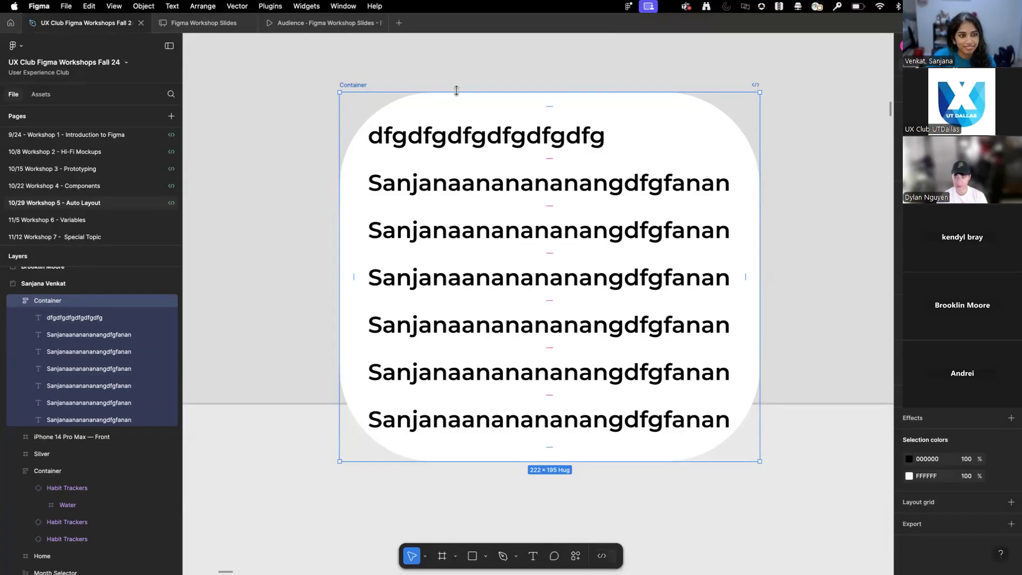
- Delete the Container of stacked texts below the Month Selector
{"action": "left_click", "coordinate": [497, 66]}
{"action": "scroll", "coordinate": [514, 95], "scroll_direction": "down", "scroll_amount": 10}
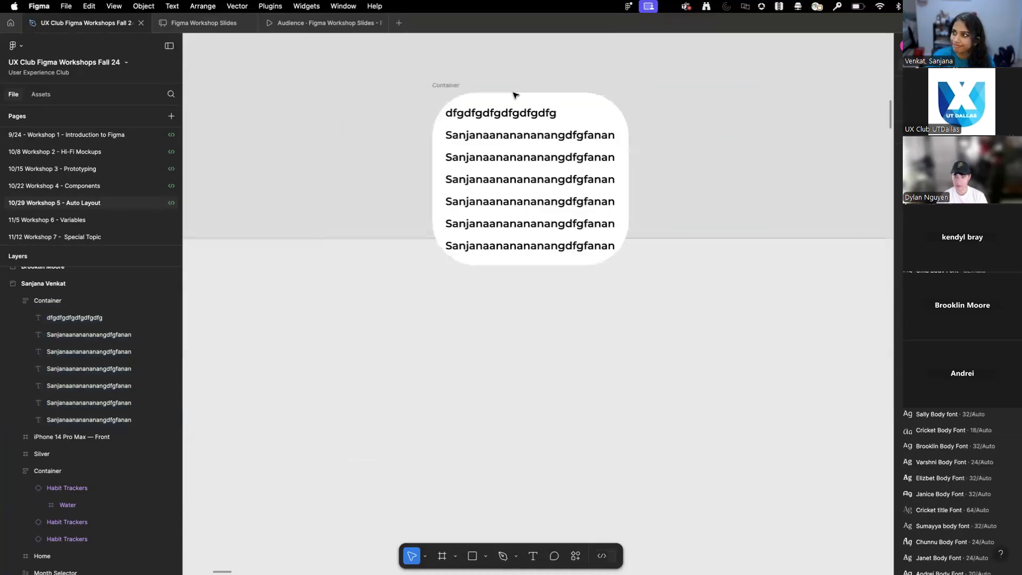
{"action": "scroll", "coordinate": [514, 94], "scroll_direction": "down", "scroll_amount": 5}
{"action": "left_click_drag", "start_coordinate": [591, 110], "coordinate": [436, 49]}
{"action": "left_click_drag", "start_coordinate": [504, 51], "coordinate": [661, 176]}
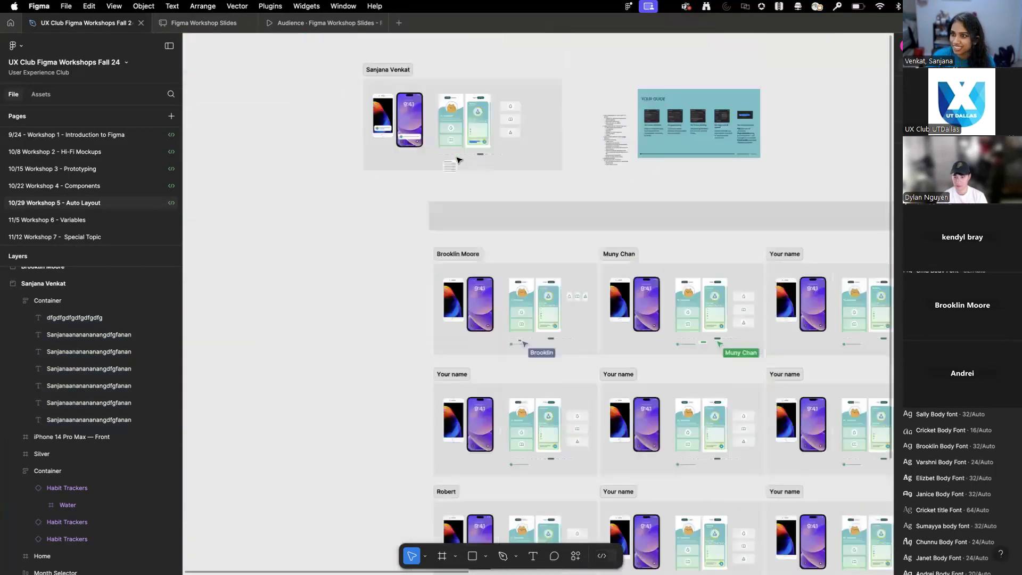
{"action": "scroll", "coordinate": [445, 161], "scroll_direction": "up", "scroll_amount": 5}
{"action": "scroll", "coordinate": [491, 165], "scroll_direction": "up", "scroll_amount": 5}
{"action": "left_click", "coordinate": [347, 122]}
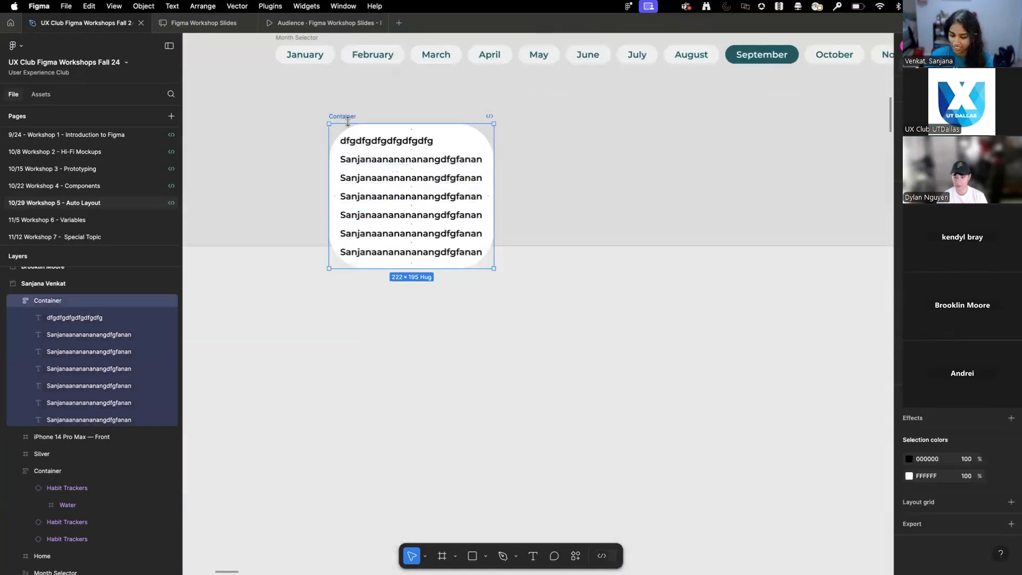
{"action": "key", "text": "Delete"}
- Duplicate the January chip from the Month Selector and place the copy on the empty area below the row
{"action": "scroll", "coordinate": [347, 229], "scroll_direction": "up", "scroll_amount": 5}
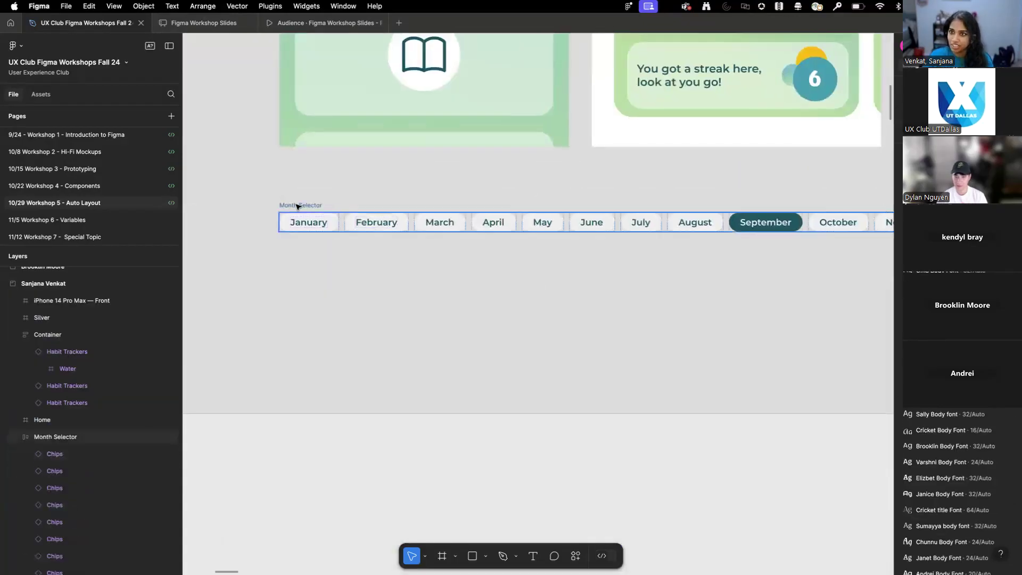
{"action": "left_click", "coordinate": [321, 218]}
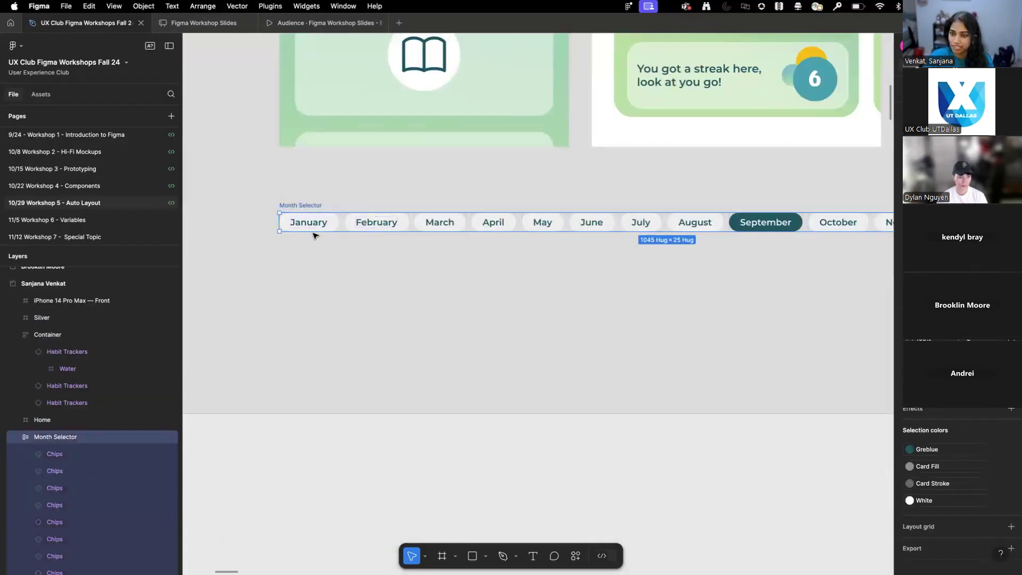
{"action": "scroll", "coordinate": [297, 222], "scroll_direction": "up", "scroll_amount": 5}
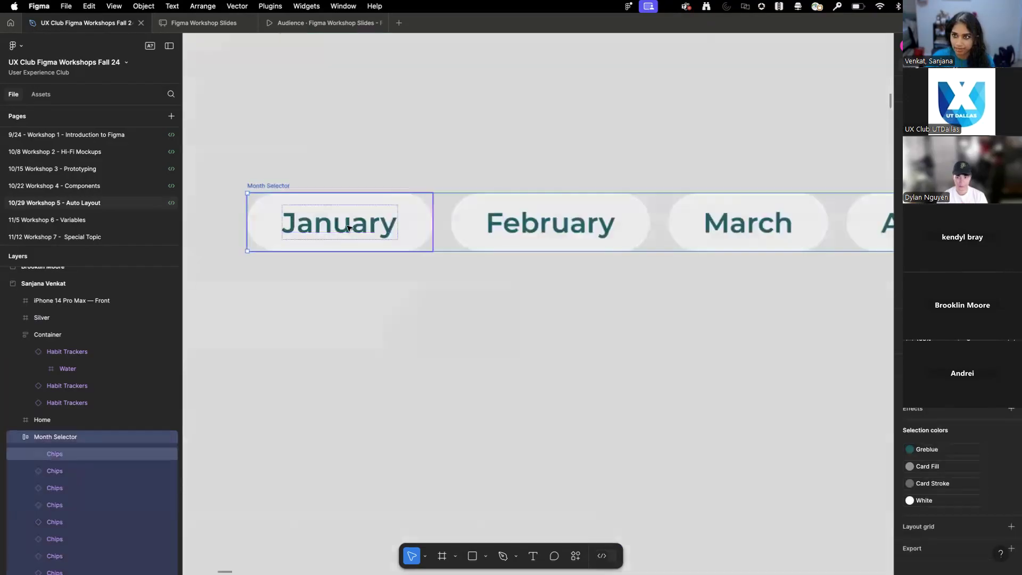
{"action": "left_click", "coordinate": [347, 228]}
{"action": "scroll", "coordinate": [347, 228], "scroll_direction": "down", "scroll_amount": 4}
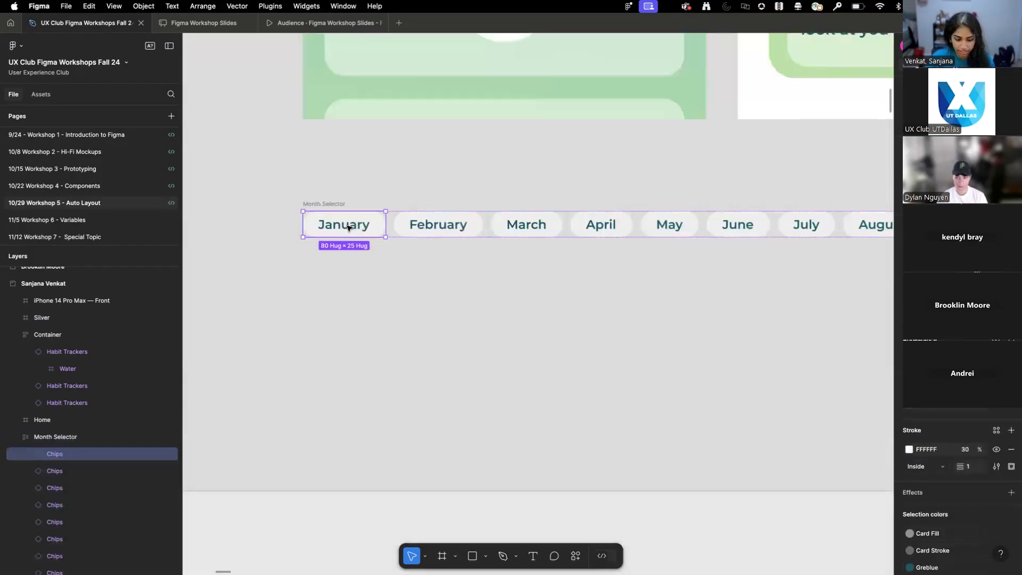
{"action": "left_click_drag", "start_coordinate": [352, 226], "coordinate": [353, 307]}
{"action": "scroll", "coordinate": [322, 316], "scroll_direction": "up", "scroll_amount": 5}
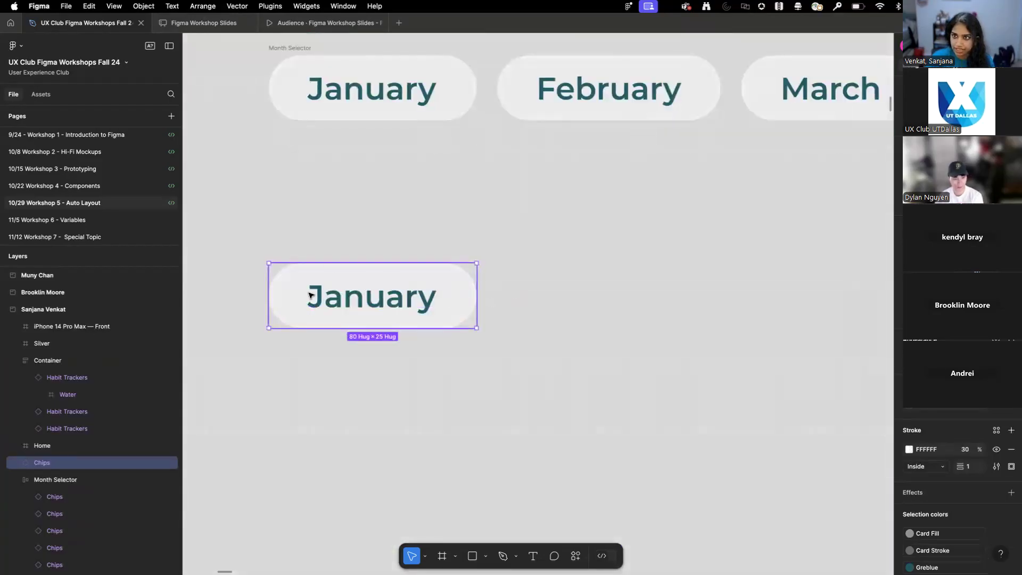
{"action": "scroll", "coordinate": [312, 293], "scroll_direction": "up", "scroll_amount": 3}
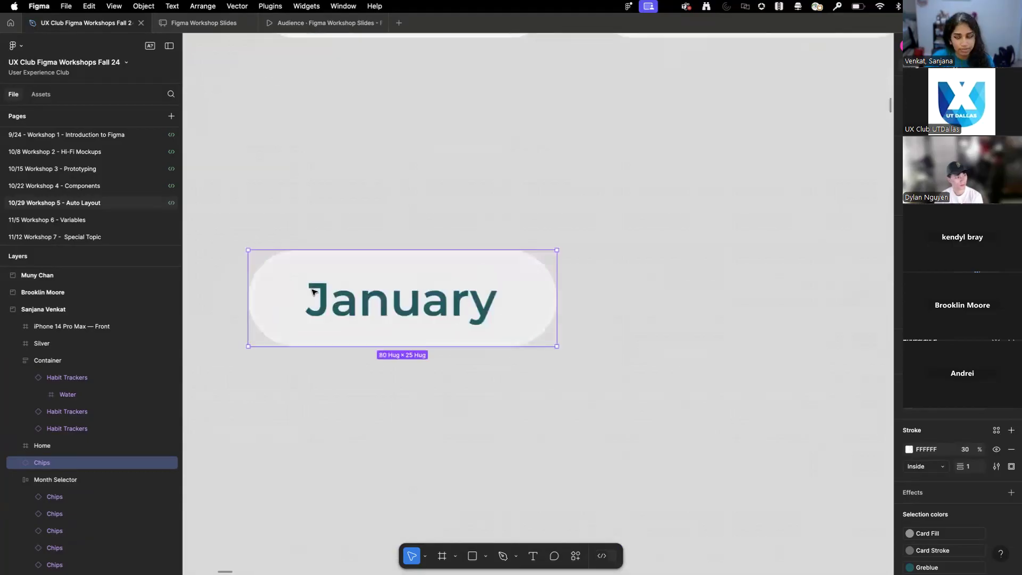
{"action": "scroll", "coordinate": [372, 288], "scroll_direction": "down", "scroll_amount": 3}
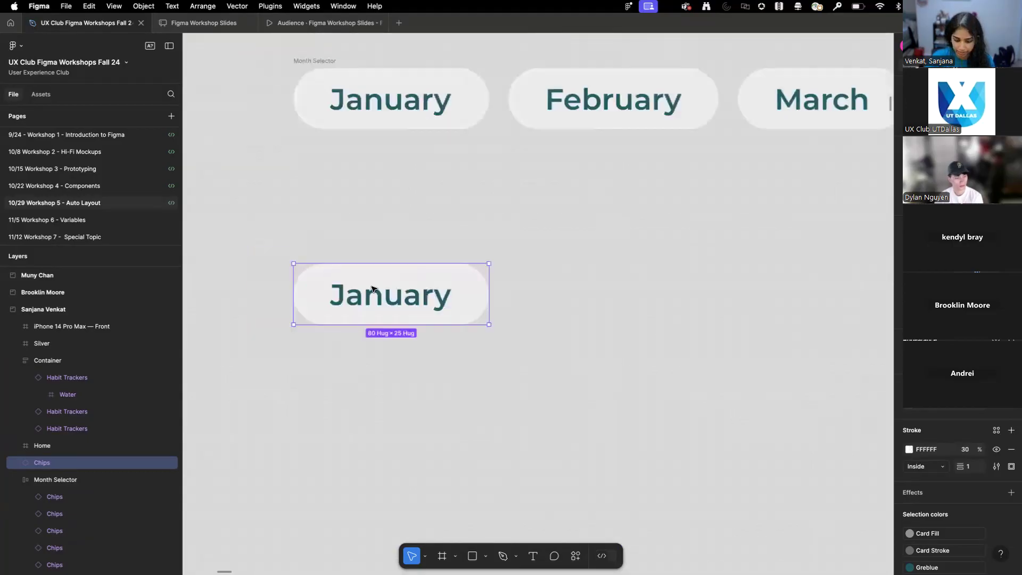
- Duplicate the January chip below the Month Selector and place the copy beside the original, level with it
{"action": "key", "text": "super+d"}
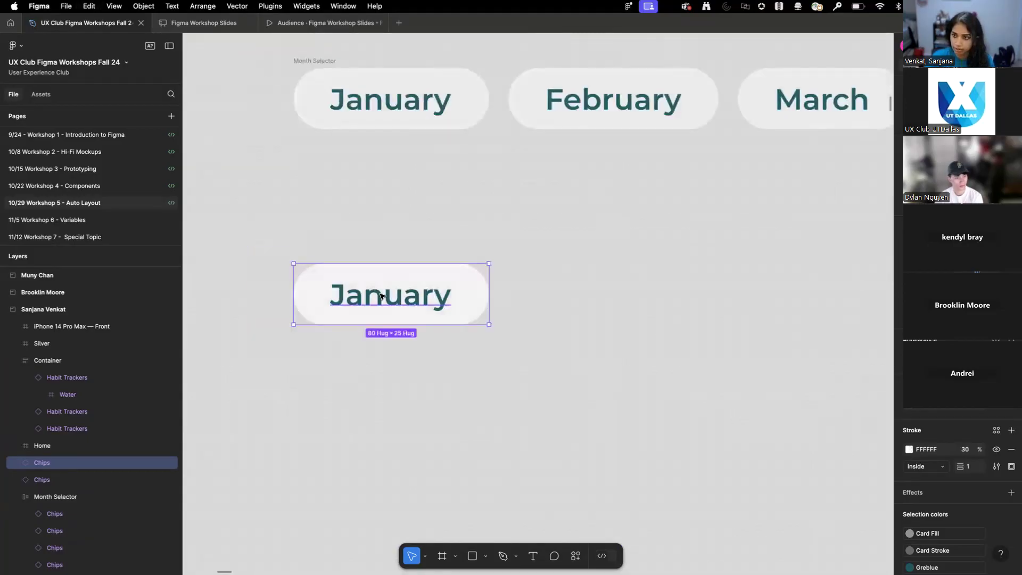
{"action": "left_click_drag", "start_coordinate": [351, 296], "coordinate": [564, 289]}
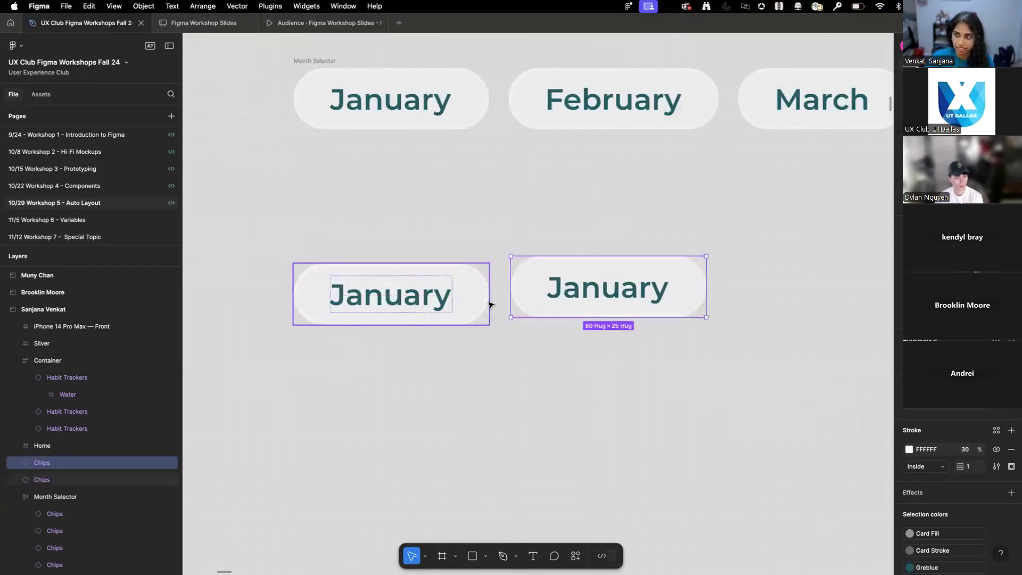
{"action": "scroll", "coordinate": [490, 304], "scroll_direction": "down", "scroll_amount": 3}
{"action": "scroll", "coordinate": [540, 295], "scroll_direction": "right", "scroll_amount": 1}
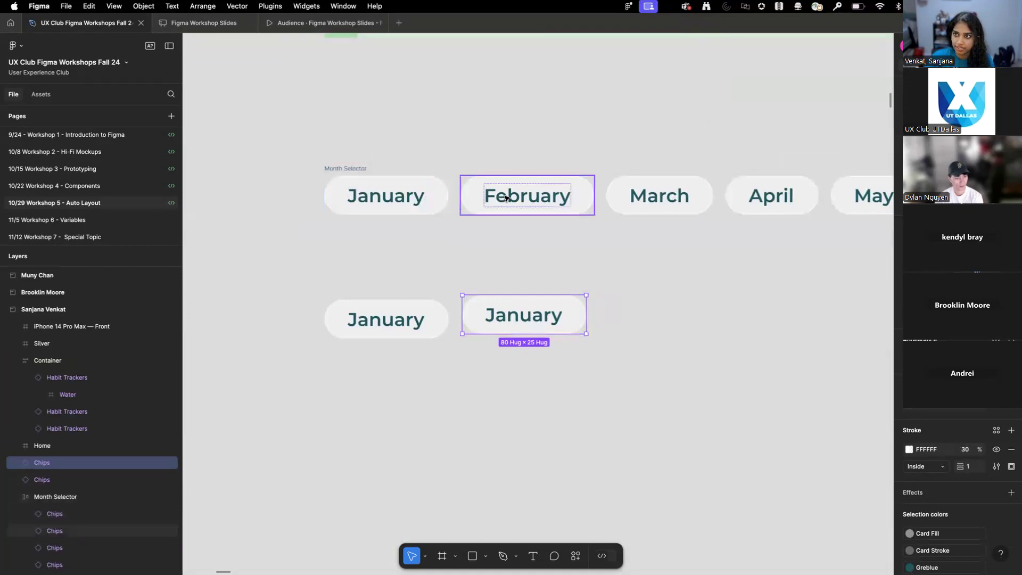
{"action": "left_click_drag", "start_coordinate": [522, 315], "coordinate": [522, 320]}
- Apply auto layout to the two January chips below the Month Selector and select the resulting frame
{"action": "left_click", "coordinate": [411, 327]}
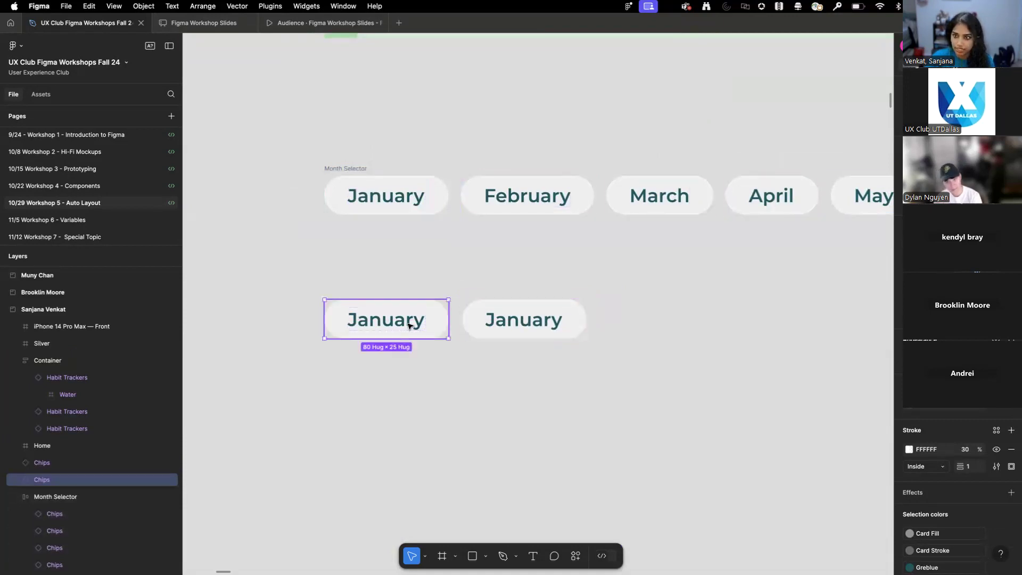
{"action": "left_click", "coordinate": [511, 323], "text": "shift"}
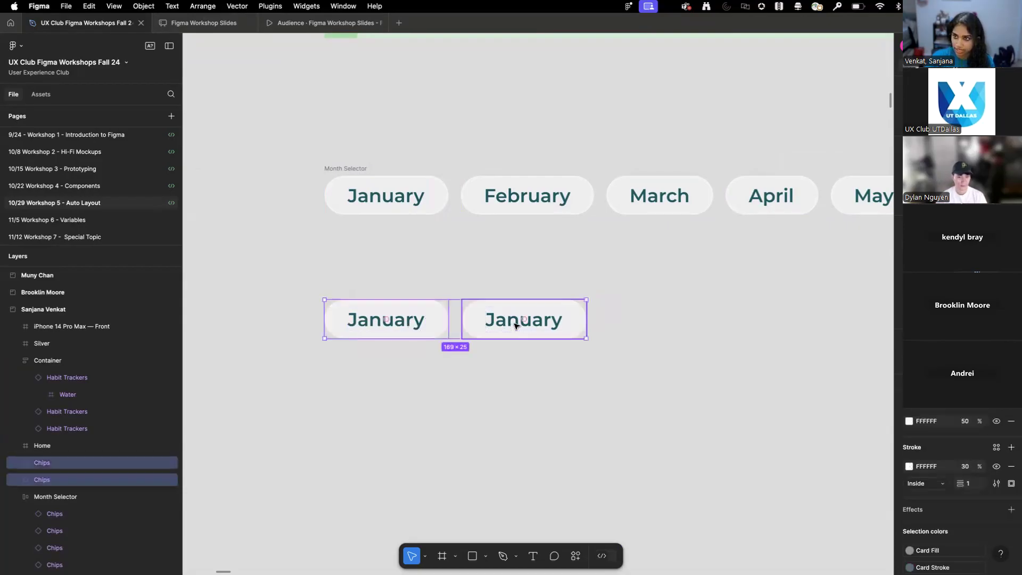
{"action": "key", "text": "shift+a"}
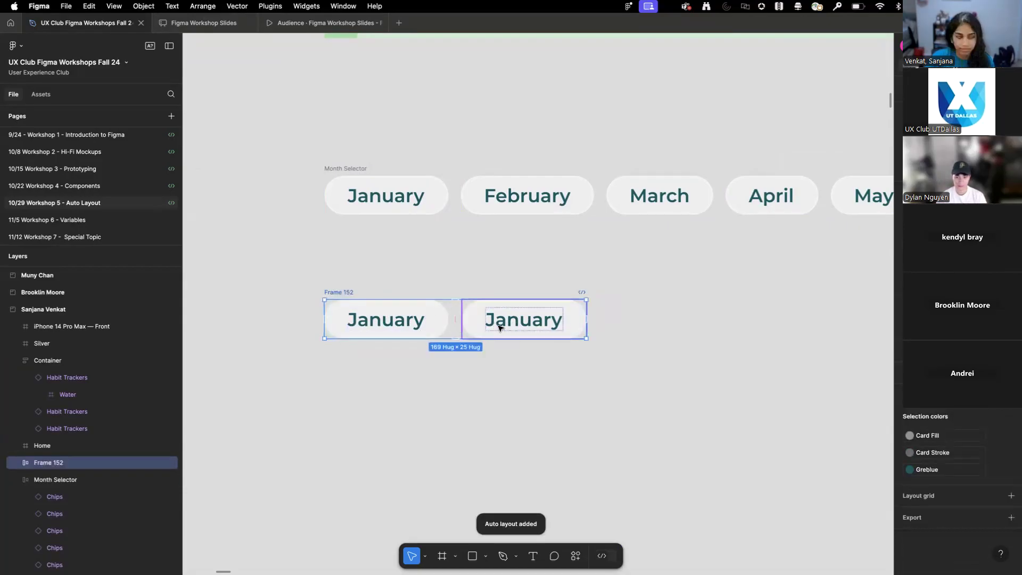
{"action": "scroll", "coordinate": [500, 327], "scroll_direction": "down", "scroll_amount": 10}
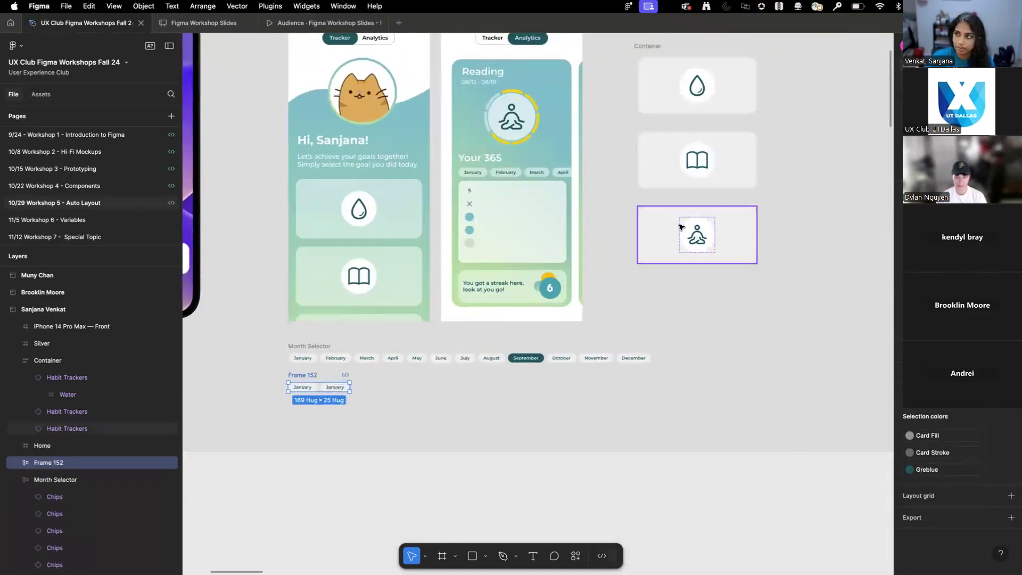
{"action": "scroll", "coordinate": [677, 229], "scroll_direction": "up", "scroll_amount": 2}
{"action": "scroll", "coordinate": [320, 447], "scroll_direction": "up", "scroll_amount": 10}
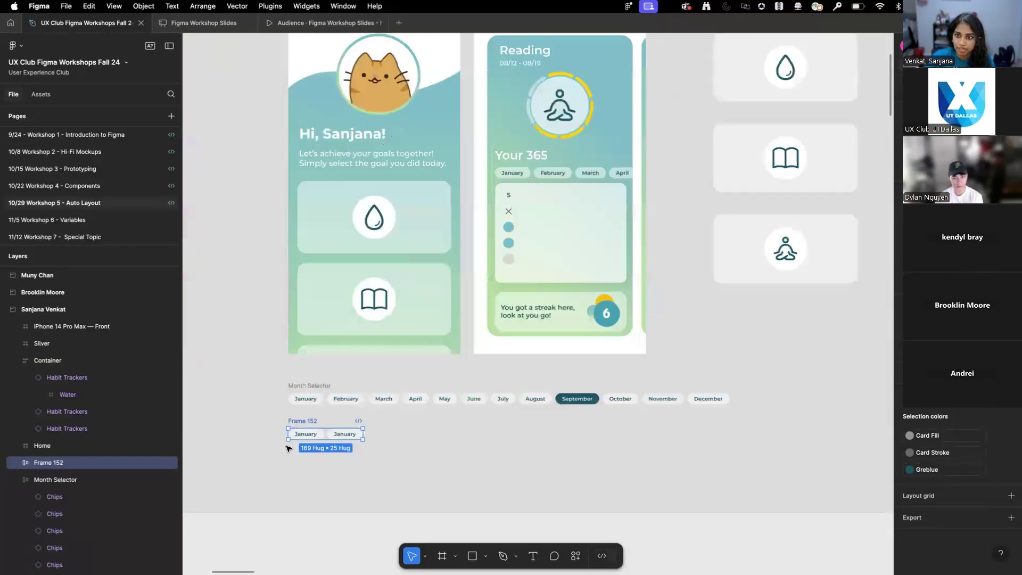
{"action": "left_click", "coordinate": [463, 400]}
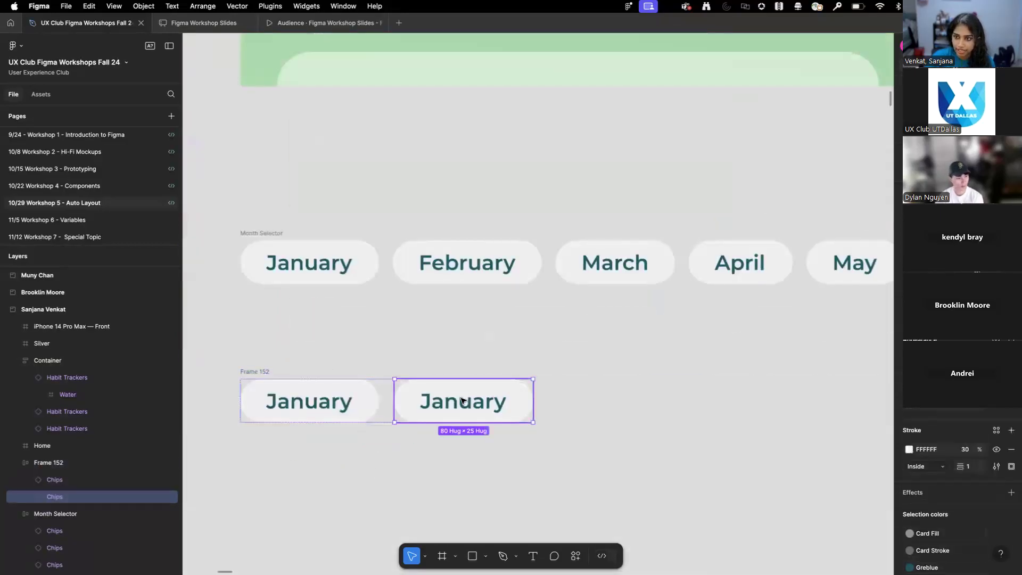
{"action": "left_click", "coordinate": [387, 404]}
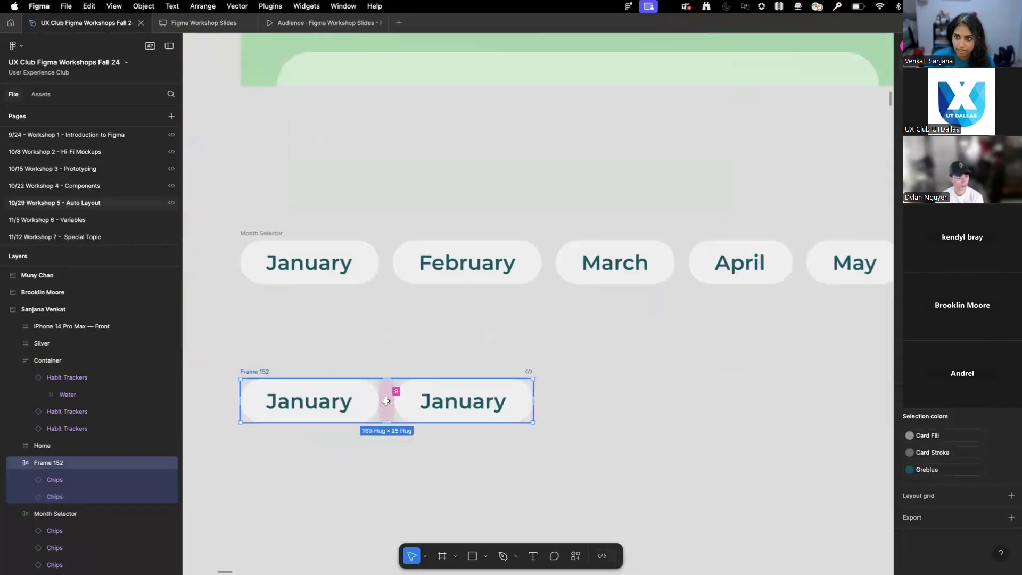
- Duplicate the second January chip seven times inside the new auto layout frame
{"action": "left_click", "coordinate": [479, 408]}
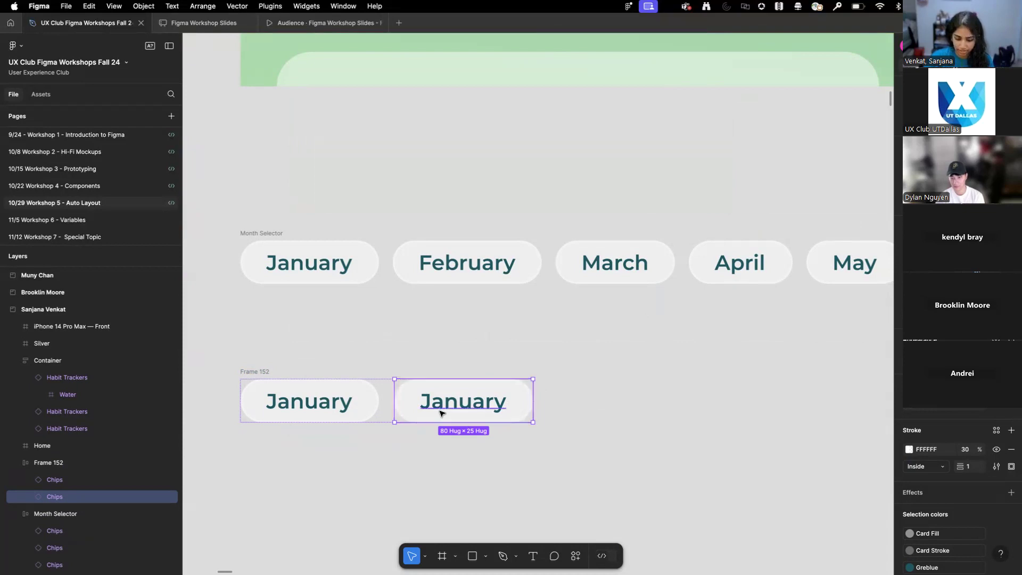
{"action": "key", "text": "super+d"}
{"action": "key", "text": "super+d"}
{"action": "key", "text": "super+d"}
{"action": "key", "text": "super+d"}
{"action": "key", "text": "super+d"}
{"action": "key", "text": "super+d"}
{"action": "key", "text": "super+d"}
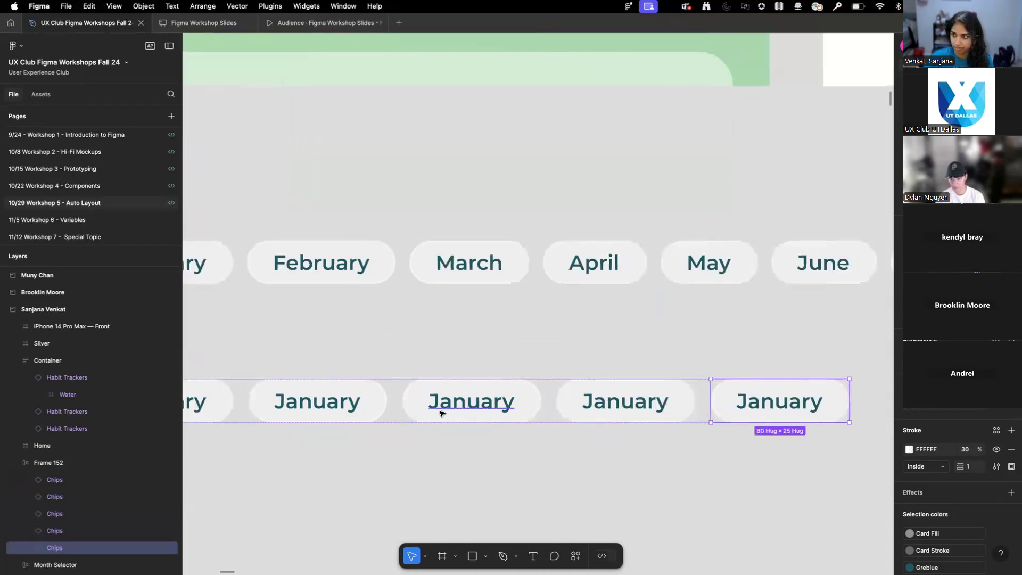
{"action": "scroll", "coordinate": [696, 399], "scroll_direction": "down", "scroll_amount": 10}
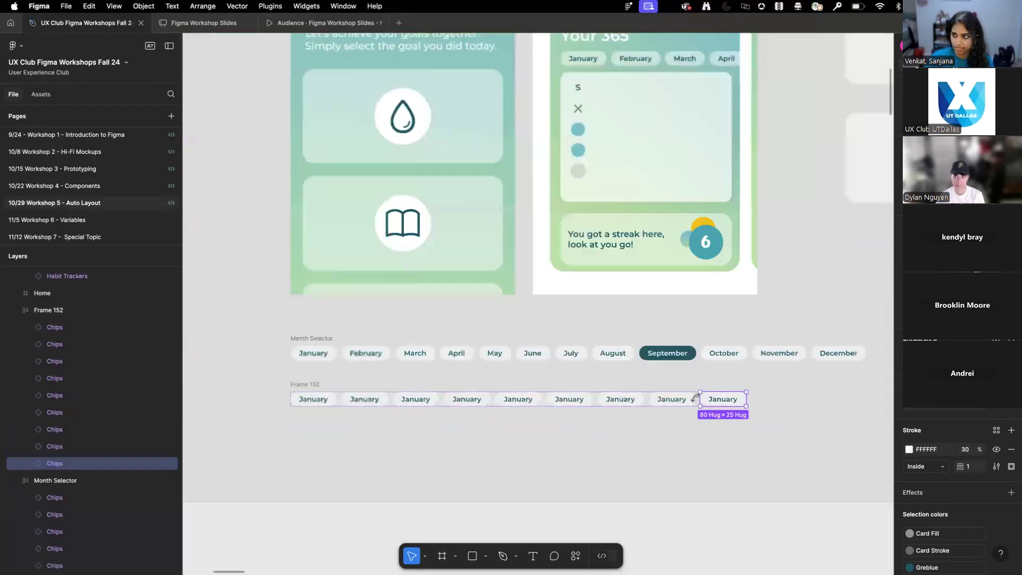
{"action": "left_click", "coordinate": [460, 388]}
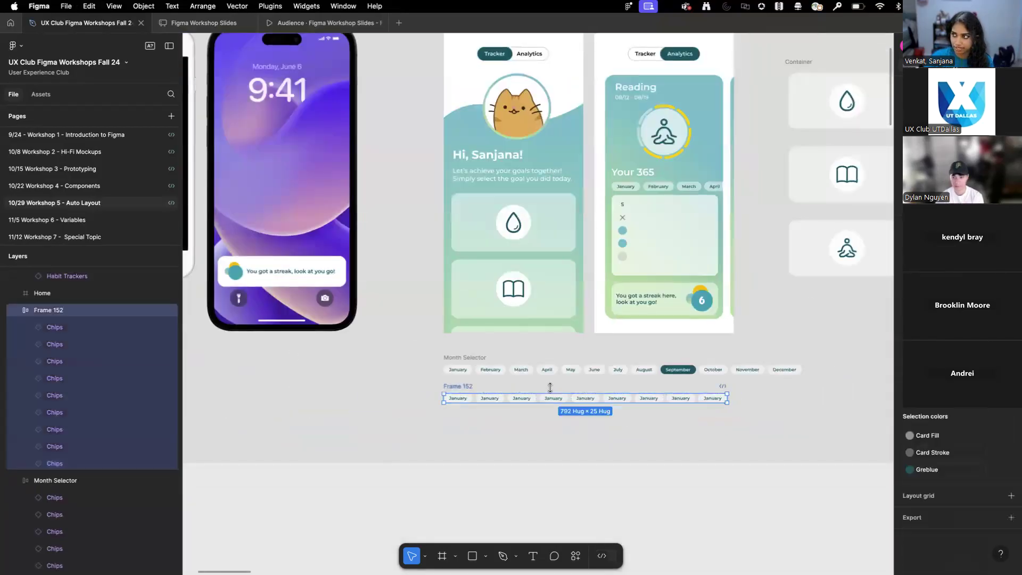
{"action": "scroll", "coordinate": [663, 399], "scroll_direction": "up", "scroll_amount": 5}
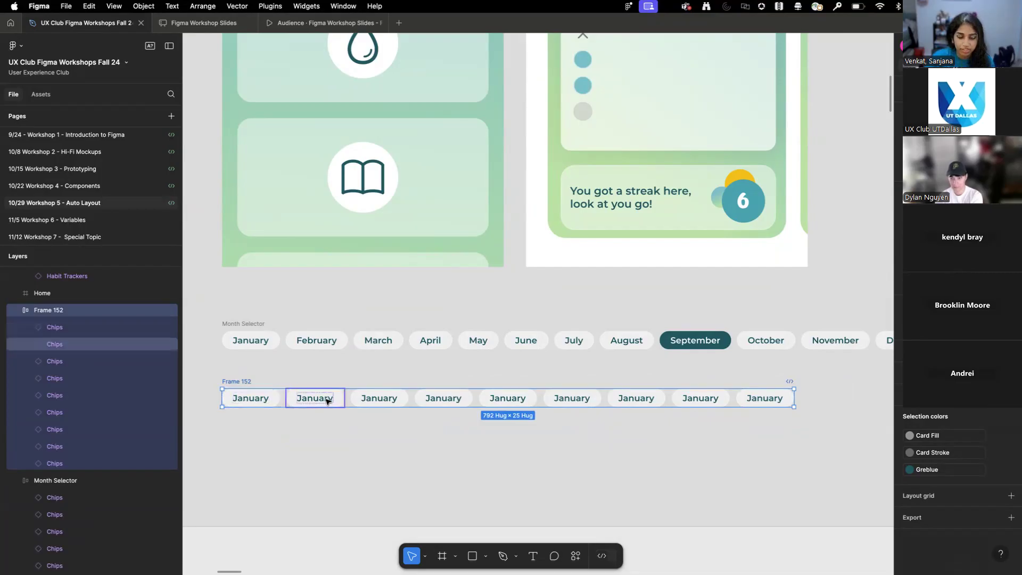
- Undo the seven chip duplications so only the two January chips are left in the frame
{"action": "key", "text": "super+z"}
{"action": "key", "text": "super+z"}
{"action": "key", "text": "super+z"}
{"action": "key", "text": "super+z"}
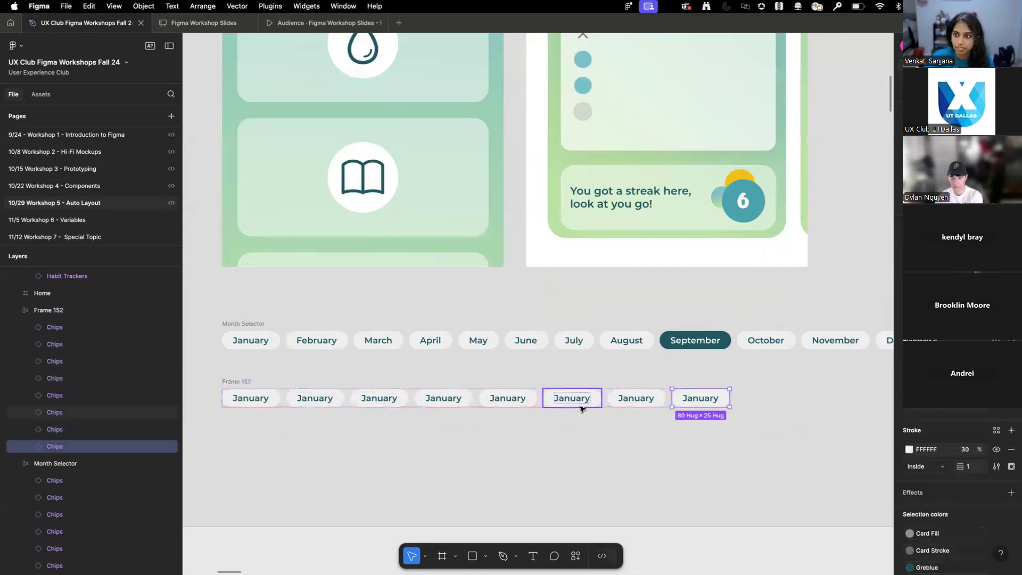
{"action": "key", "text": "super+z"}
{"action": "key", "text": "super+z"}
{"action": "key", "text": "super+z"}
{"action": "key", "text": "super+z"}
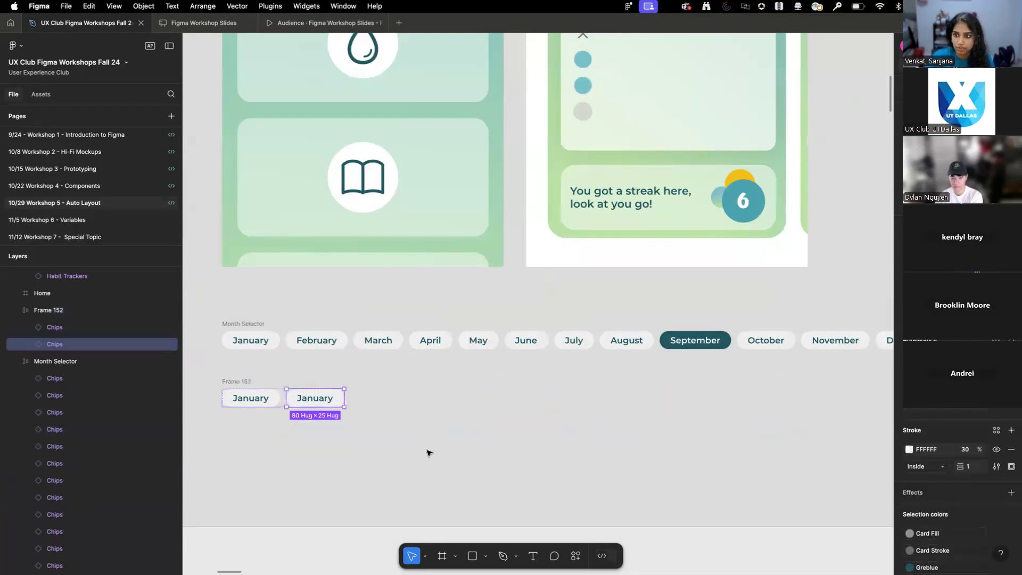
{"action": "scroll", "coordinate": [365, 463], "scroll_direction": "left", "scroll_amount": 2}
{"action": "scroll", "coordinate": [360, 422], "scroll_direction": "up", "scroll_amount": 5}
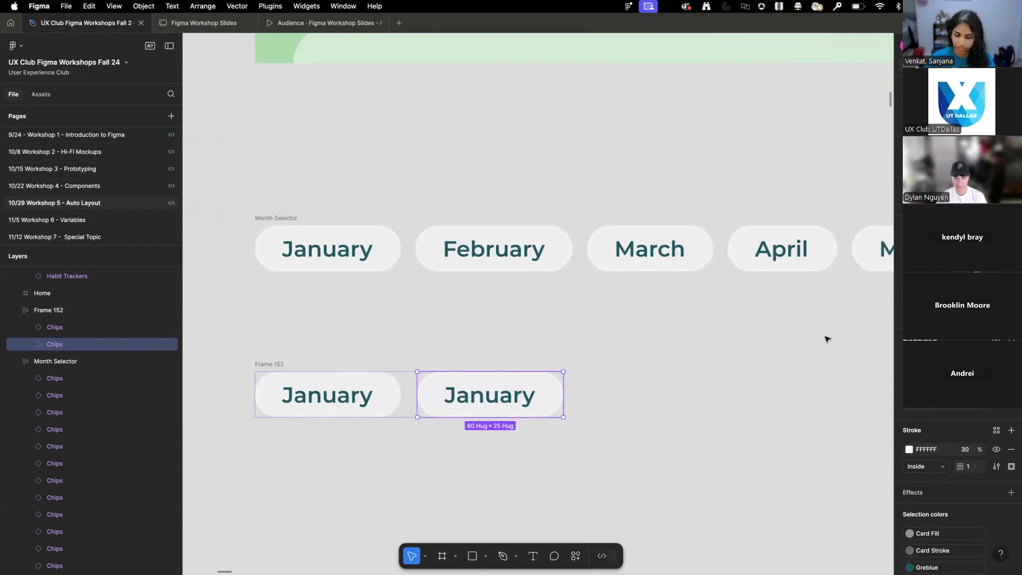
- Delete the auto layout frame holding the two January chips below the Month Selector
{"action": "left_click", "coordinate": [272, 365]}
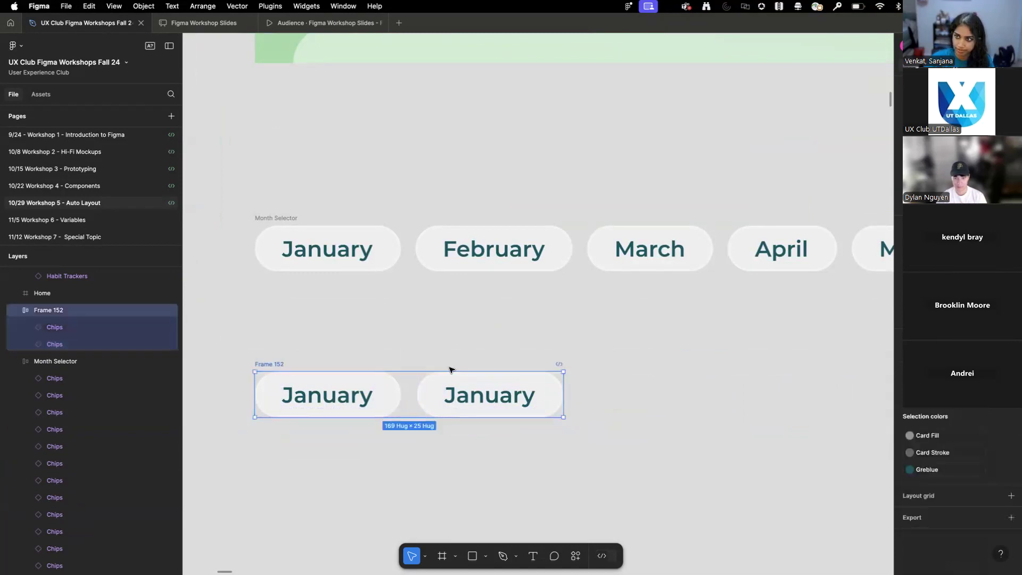
{"action": "scroll", "coordinate": [509, 366], "scroll_direction": "down", "scroll_amount": 5}
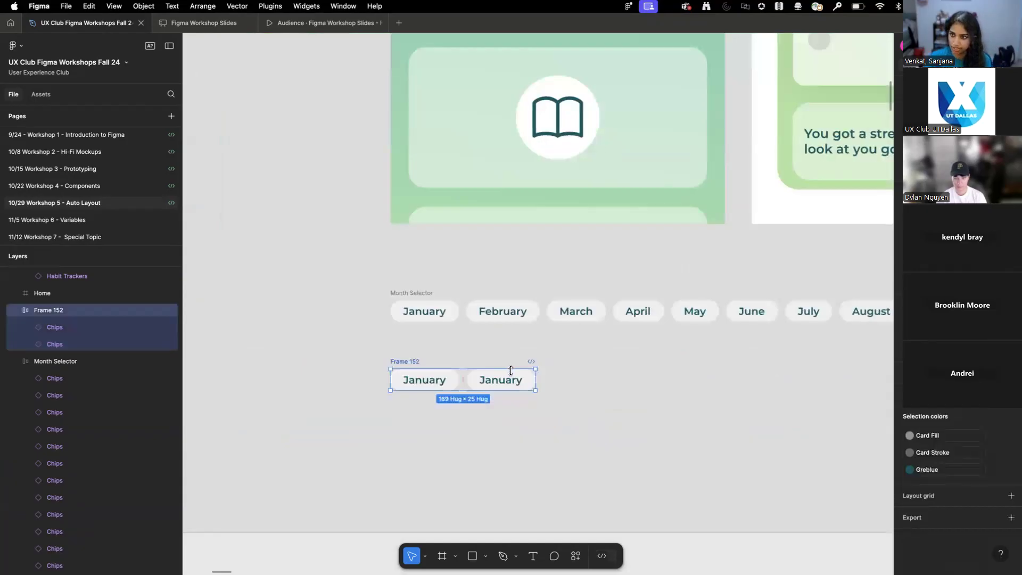
{"action": "key", "text": "Delete"}
- Examine how the Month Selector and its chips are nested inside the Reading card on the Home screen
{"action": "left_click_drag", "start_coordinate": [556, 361], "coordinate": [302, 447]}
{"action": "scroll", "coordinate": [741, 244], "scroll_direction": "down", "scroll_amount": 5}
{"action": "left_click_drag", "start_coordinate": [659, 305], "coordinate": [439, 517]}
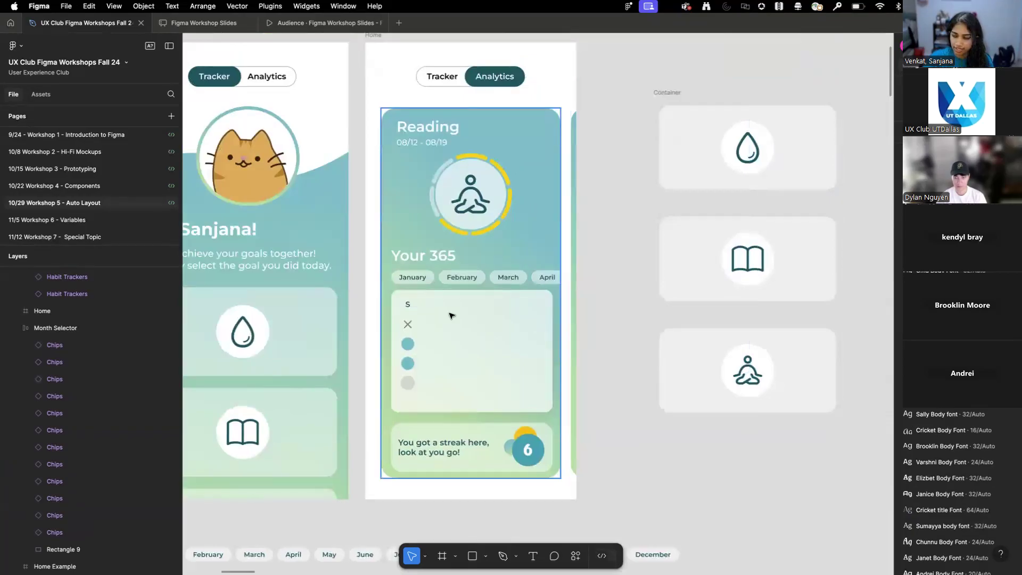
{"action": "scroll", "coordinate": [483, 288], "scroll_direction": "up", "scroll_amount": 5}
{"action": "left_click", "coordinate": [497, 273]}
{"action": "double_click", "coordinate": [497, 272]}
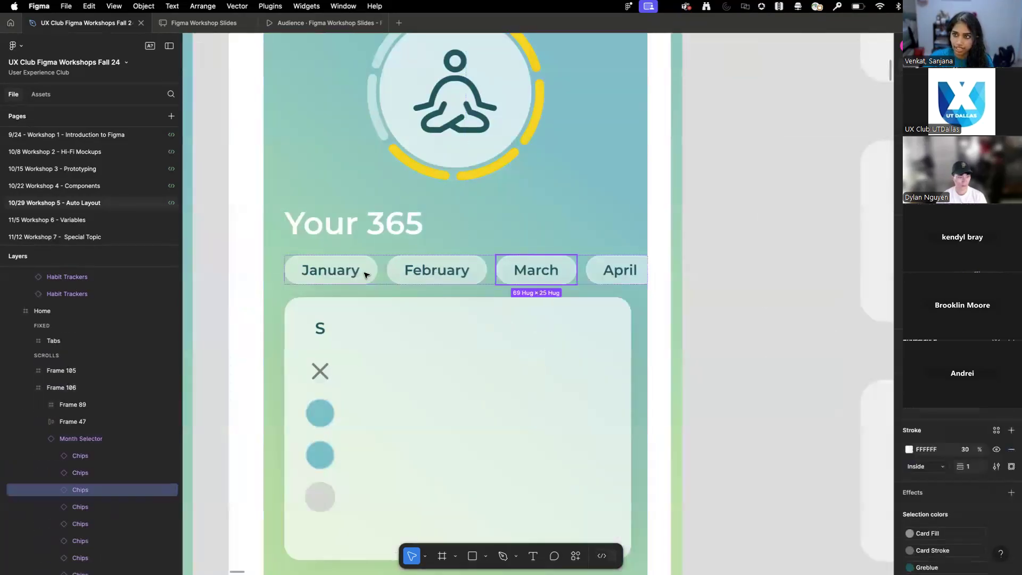
{"action": "left_click", "coordinate": [387, 272]}
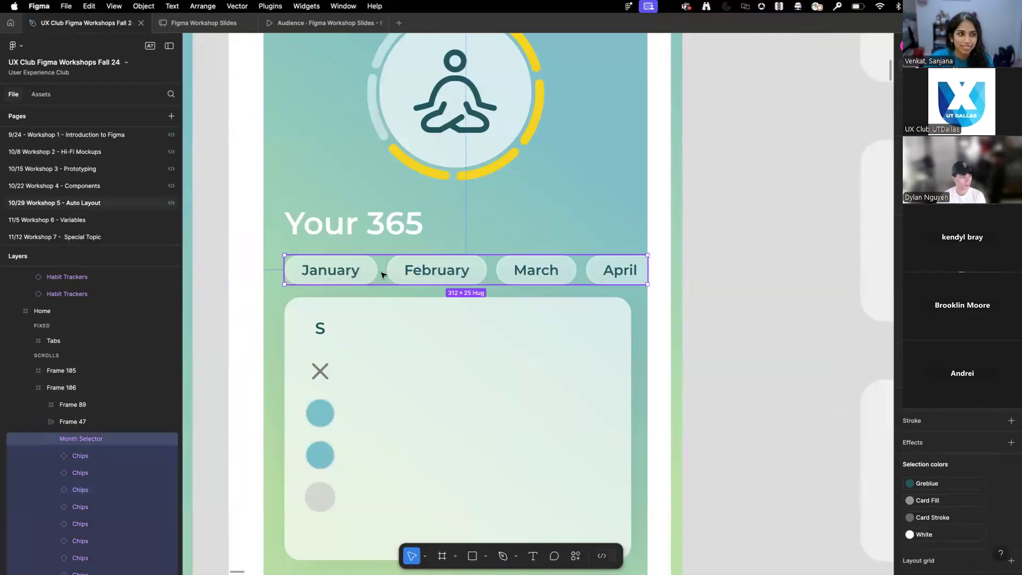
{"action": "scroll", "coordinate": [383, 274], "scroll_direction": "up", "scroll_amount": 1}
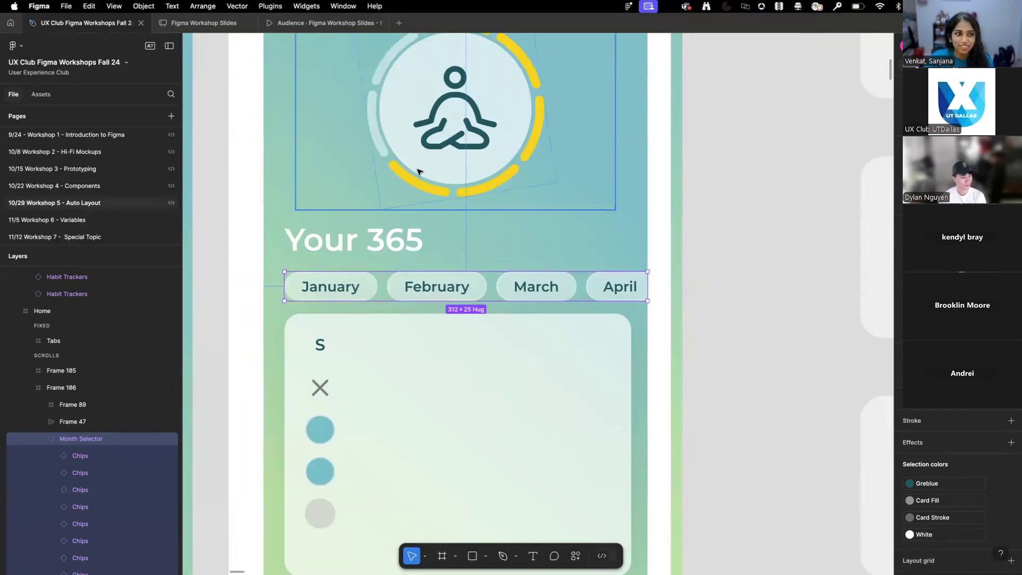
{"action": "scroll", "coordinate": [417, 167], "scroll_direction": "up", "scroll_amount": 5}
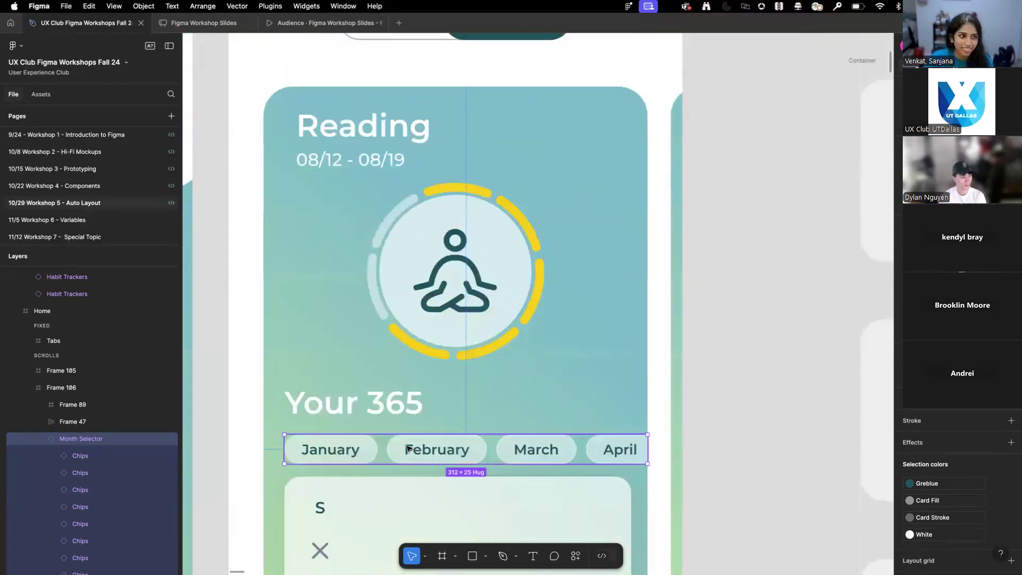
- Inspect the nested parts of the Reading card: header frame, progress ring, Your 365 title and calendar frame
{"action": "left_click", "coordinate": [395, 156]}
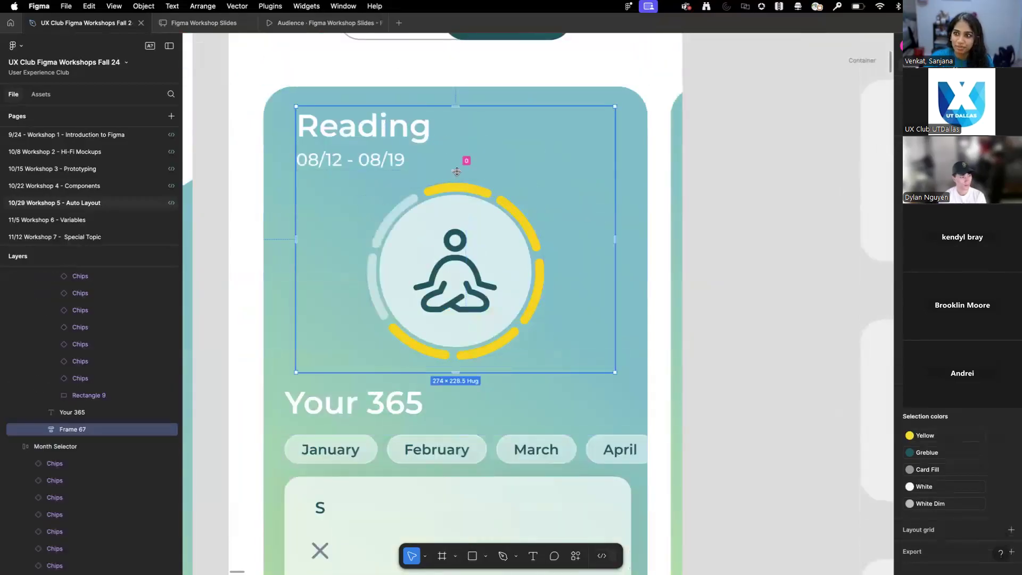
{"action": "double_click", "coordinate": [449, 241]}
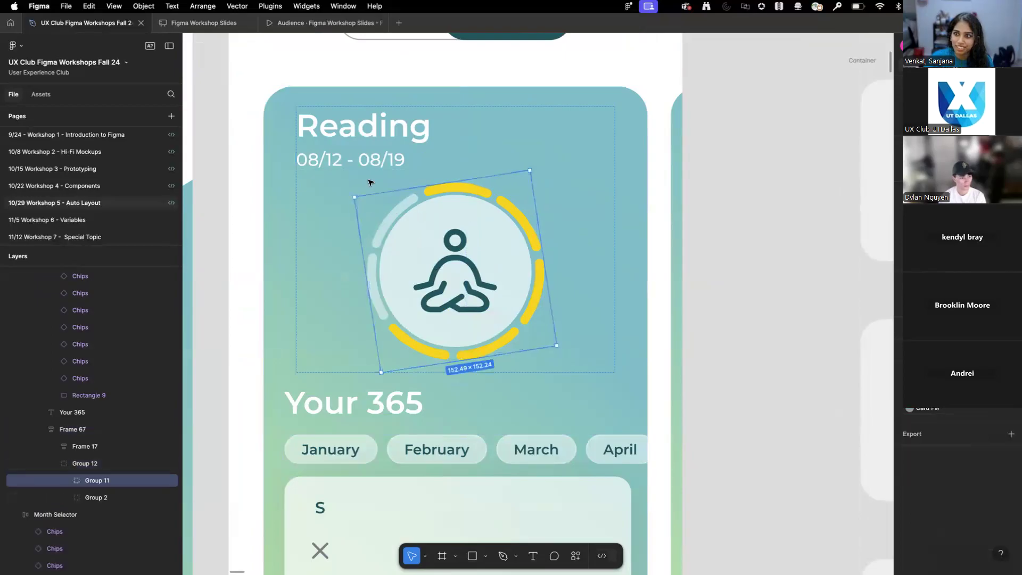
{"action": "left_click", "coordinate": [351, 141]}
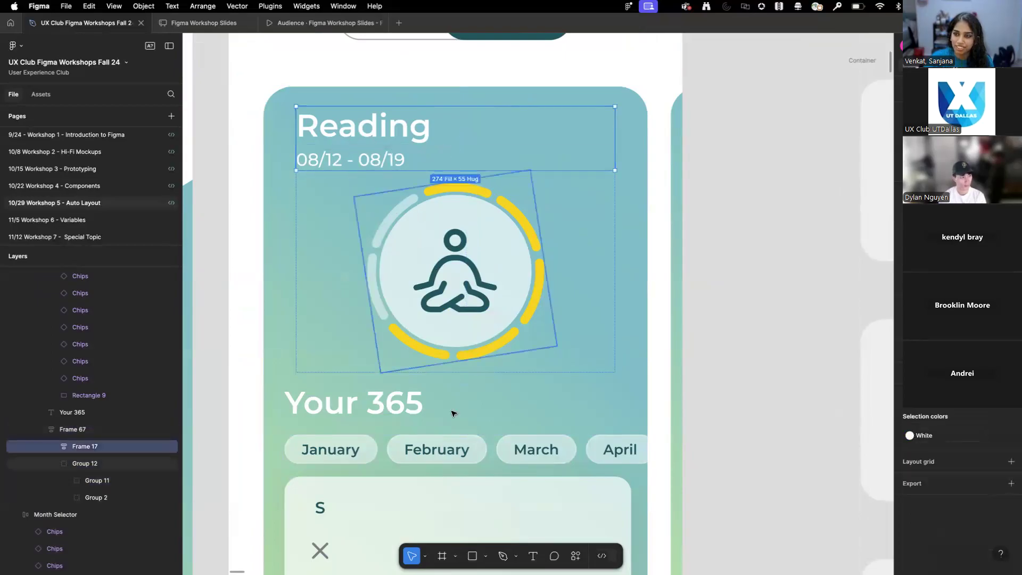
{"action": "scroll", "coordinate": [452, 413], "scroll_direction": "down", "scroll_amount": 5}
{"action": "left_click", "coordinate": [365, 260]}
{"action": "left_click", "coordinate": [363, 232]}
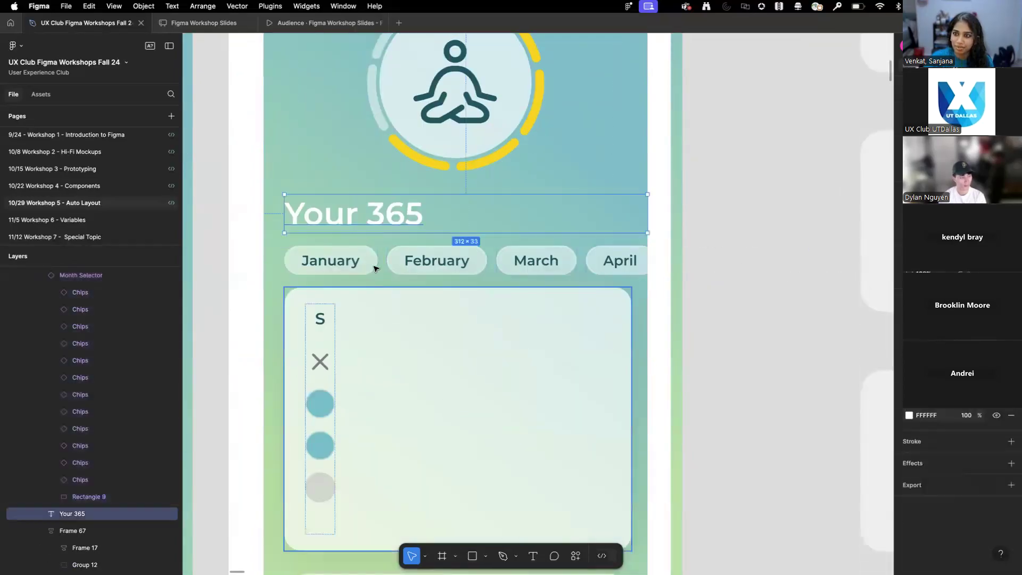
{"action": "left_click", "coordinate": [384, 337]}
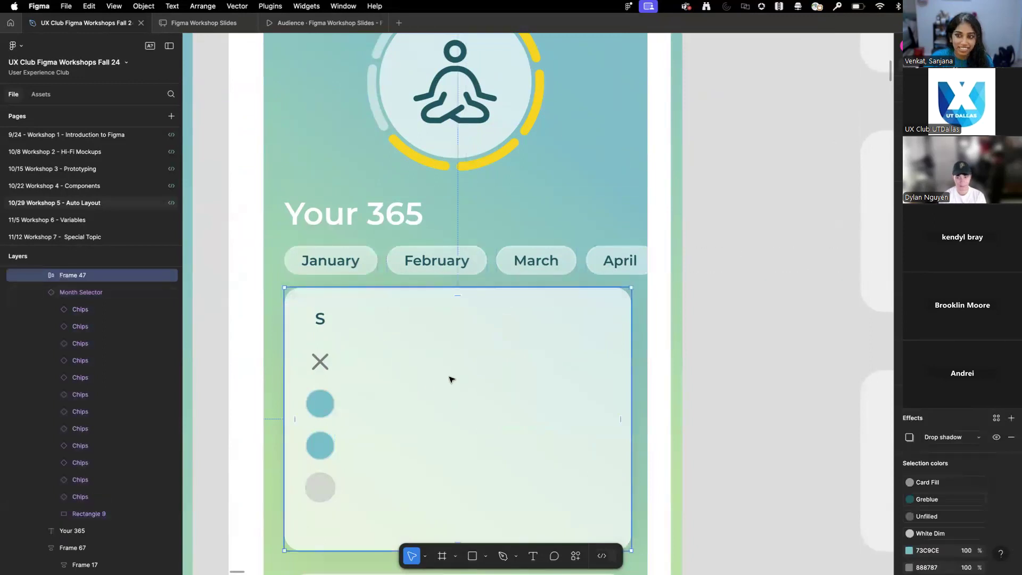
- Look over the workshop outline beside the design area and bring the two phone mockups with the streak notification into view
{"action": "scroll", "coordinate": [452, 379], "scroll_direction": "down", "scroll_amount": 10}
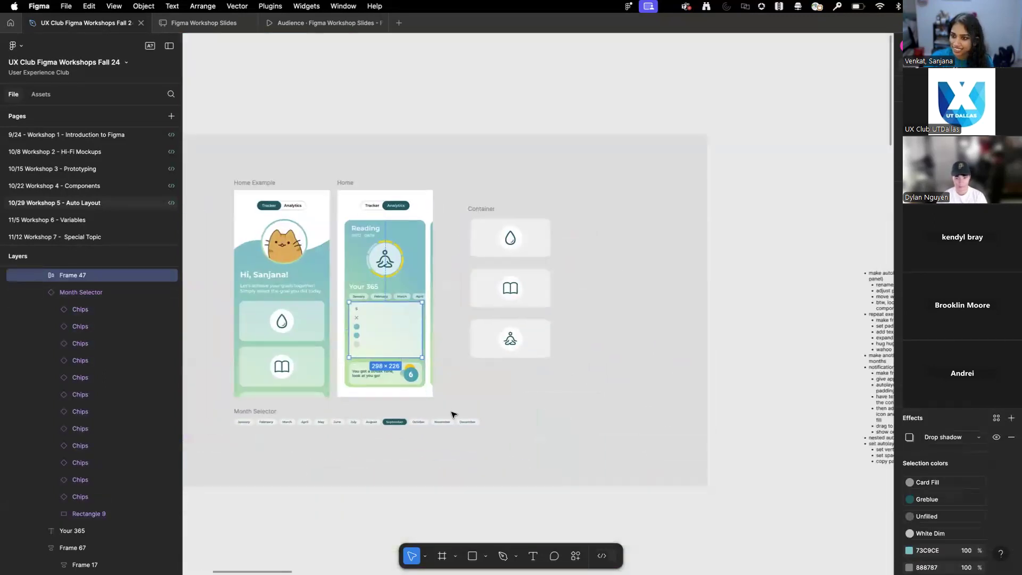
{"action": "left_click_drag", "start_coordinate": [651, 427], "coordinate": [394, 411]}
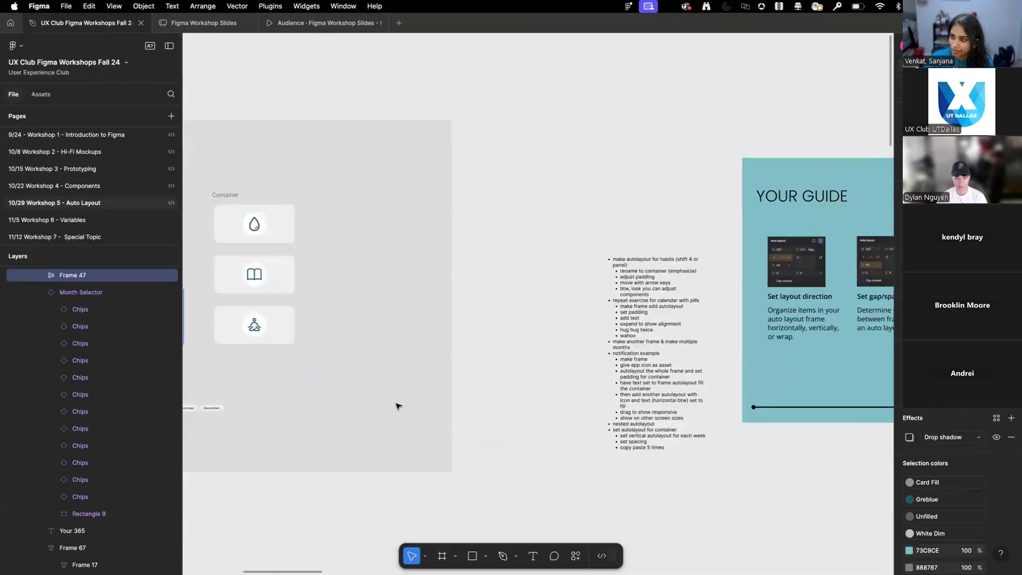
{"action": "scroll", "coordinate": [314, 397], "scroll_direction": "left", "scroll_amount": 5}
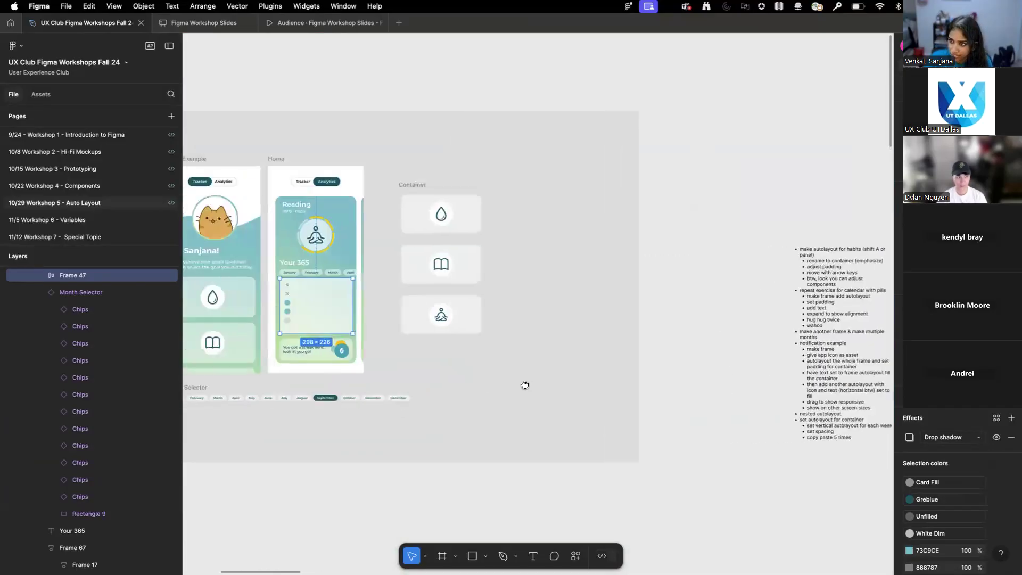
{"action": "left_click_drag", "start_coordinate": [305, 384], "coordinate": [461, 404]}
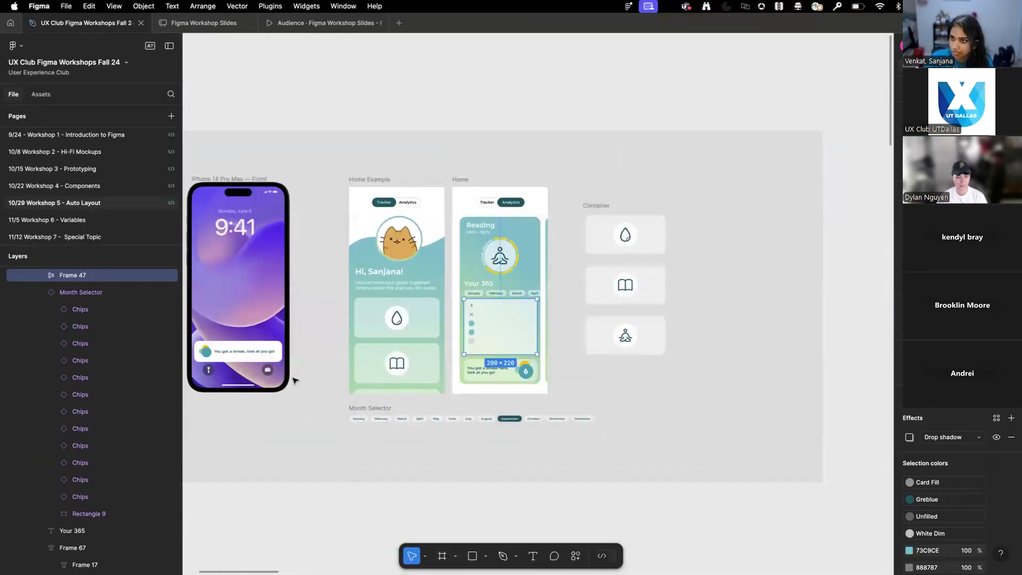
{"action": "scroll", "coordinate": [319, 356], "scroll_direction": "left", "scroll_amount": 5}
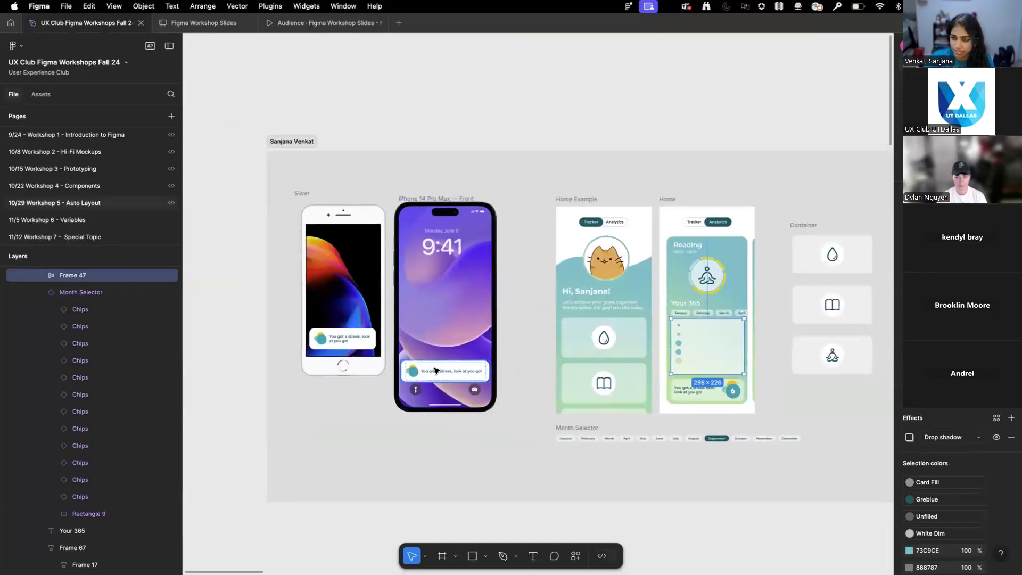
- Compare how the streak notification is laid out on the Silver and iPhone 14 Pro Max mockups
{"action": "right_click", "coordinate": [541, 419]}
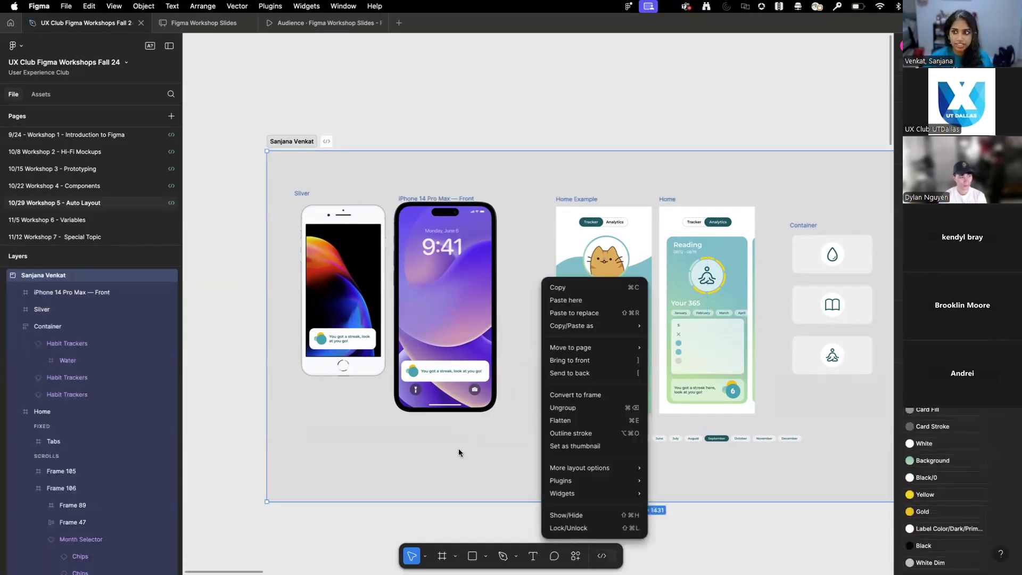
{"action": "key", "text": "Escape"}
{"action": "left_click", "coordinate": [247, 413]}
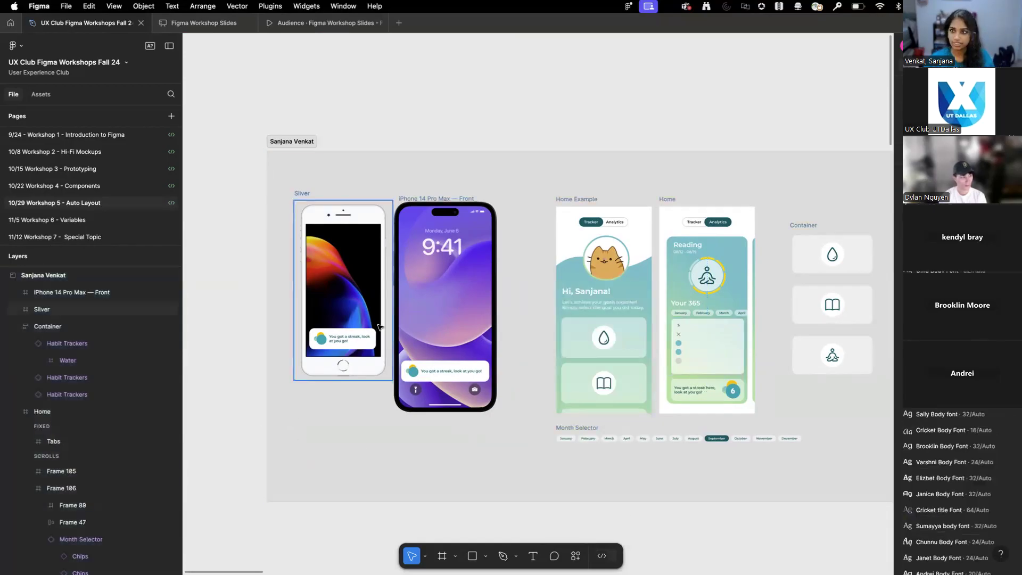
{"action": "scroll", "coordinate": [329, 299], "scroll_direction": "up", "scroll_amount": 5}
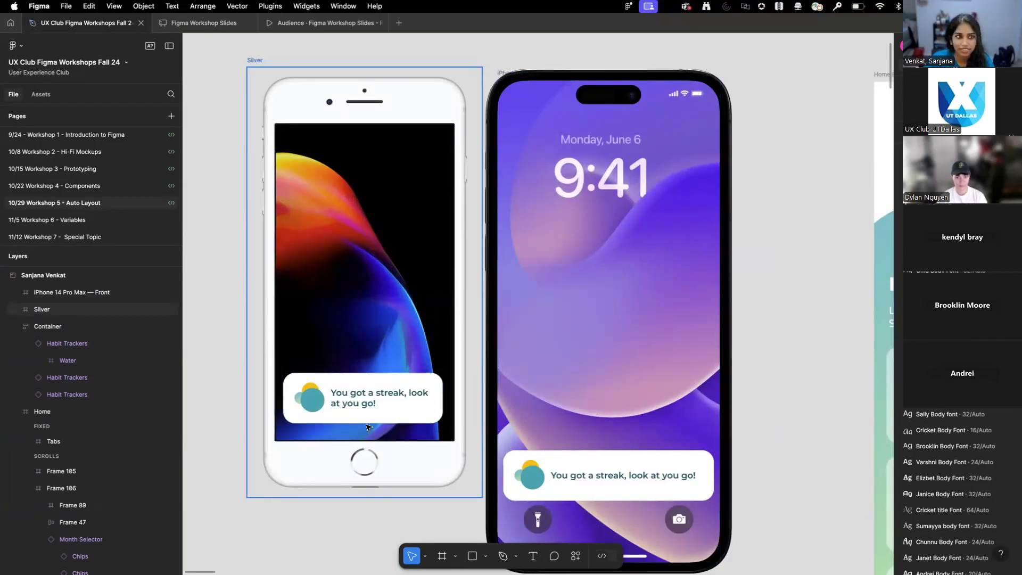
{"action": "scroll", "coordinate": [373, 259], "scroll_direction": "down", "scroll_amount": 2}
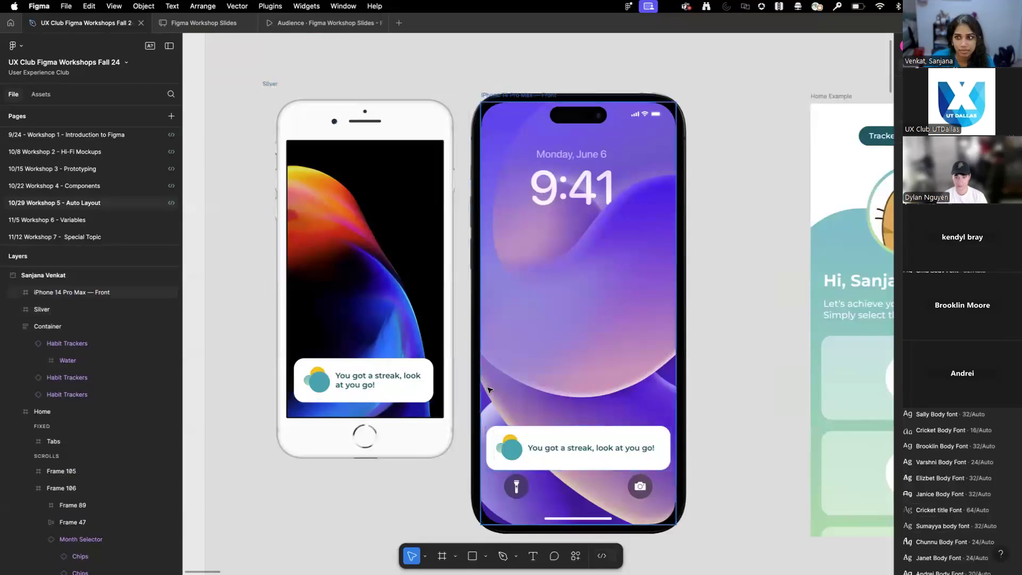
{"action": "scroll", "coordinate": [734, 447], "scroll_direction": "down", "scroll_amount": 5}
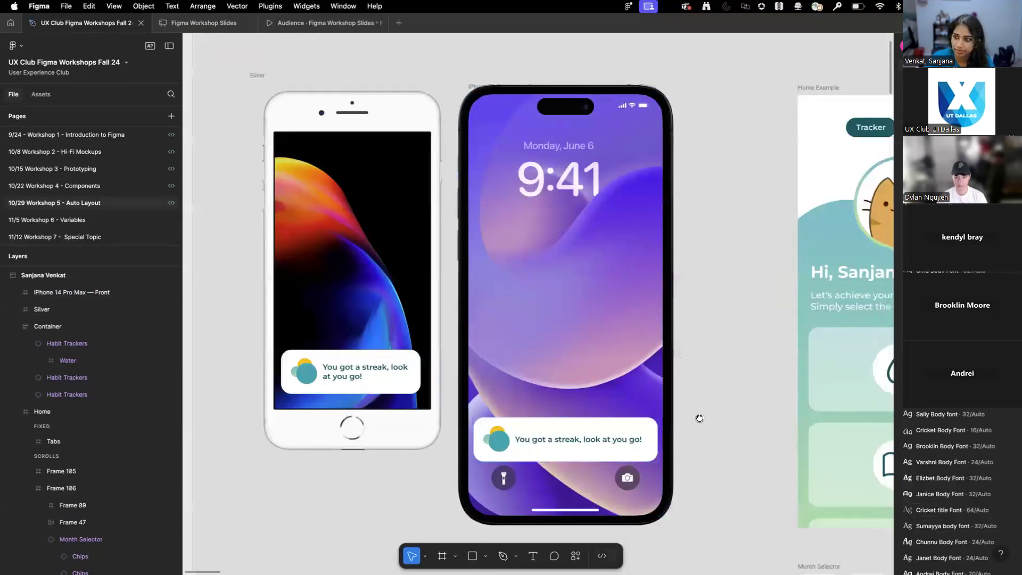
{"action": "scroll", "coordinate": [474, 299], "scroll_direction": "down", "scroll_amount": 3}
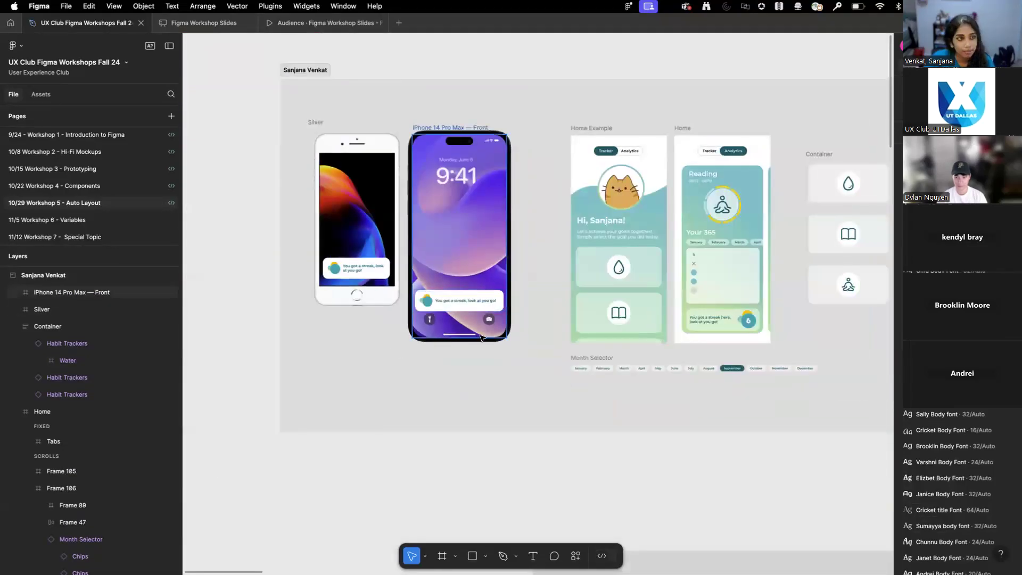
- Draw a wide, empty frame about 464 × 76 below the iPhone 14 Pro Max mockup
{"action": "scroll", "coordinate": [426, 394], "scroll_direction": "up", "scroll_amount": 6}
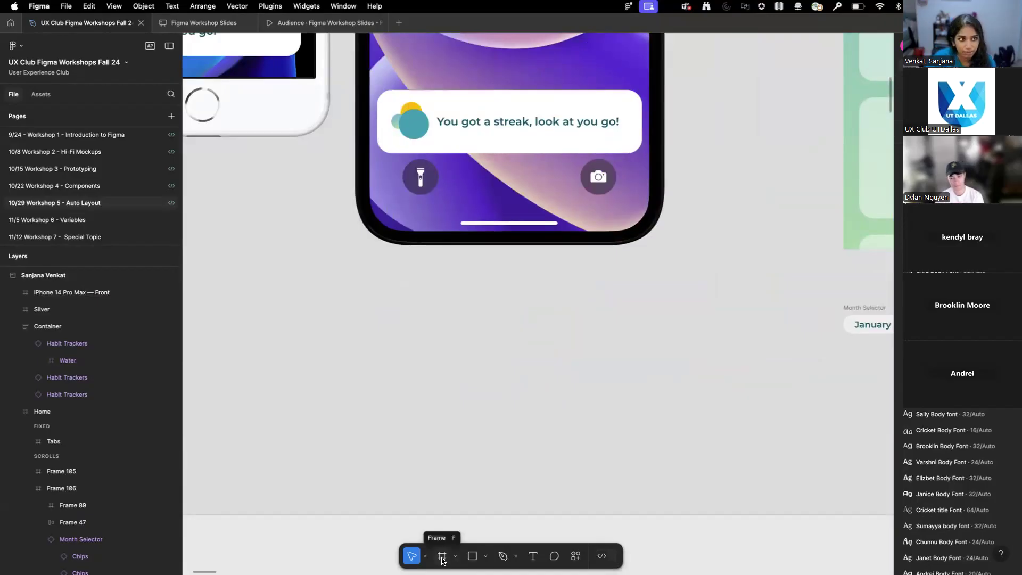
{"action": "left_click", "coordinate": [442, 556]}
{"action": "left_click_drag", "start_coordinate": [341, 330], "coordinate": [684, 384]}
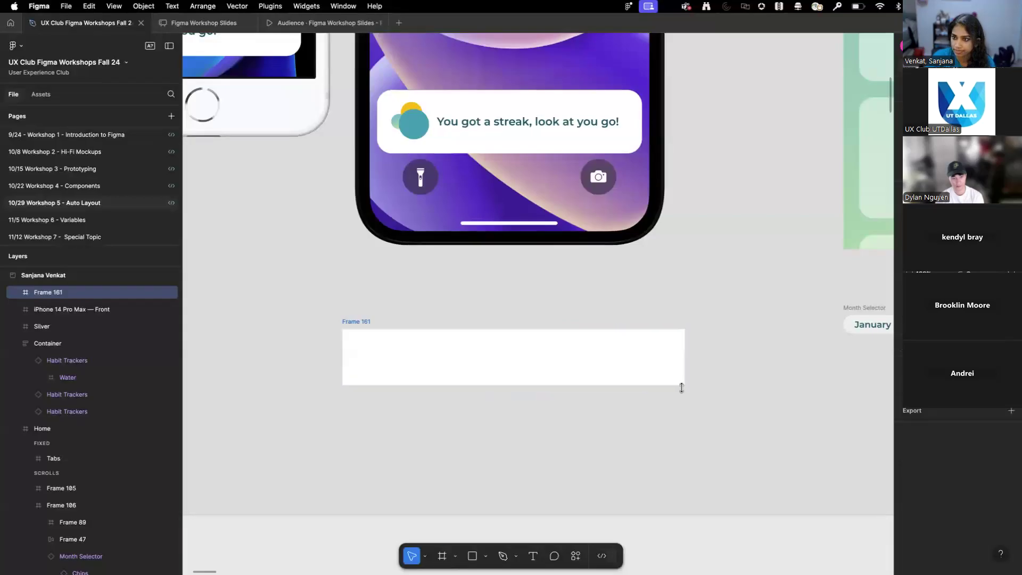
- Round the corners of the new frame below the iPhone mockup, using the phone's streak notification as reference
{"action": "left_click", "coordinate": [611, 118]}
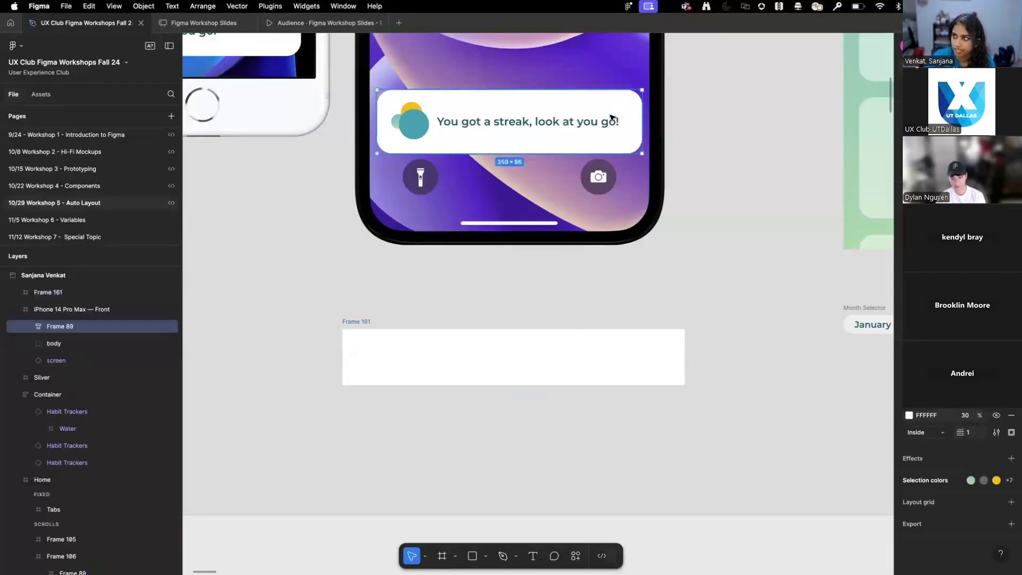
{"action": "left_click", "coordinate": [618, 336]}
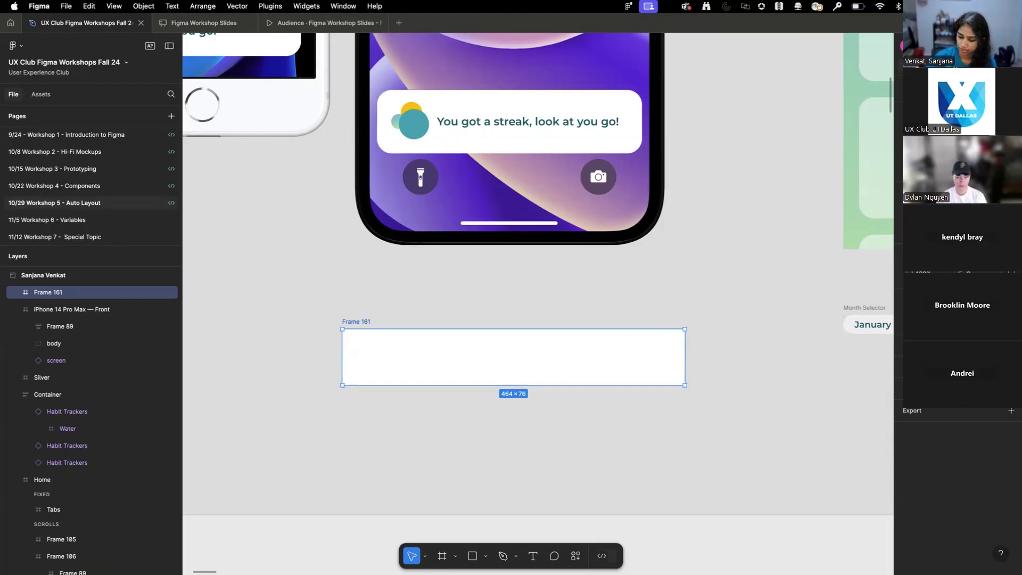
{"action": "key", "text": "Return"}
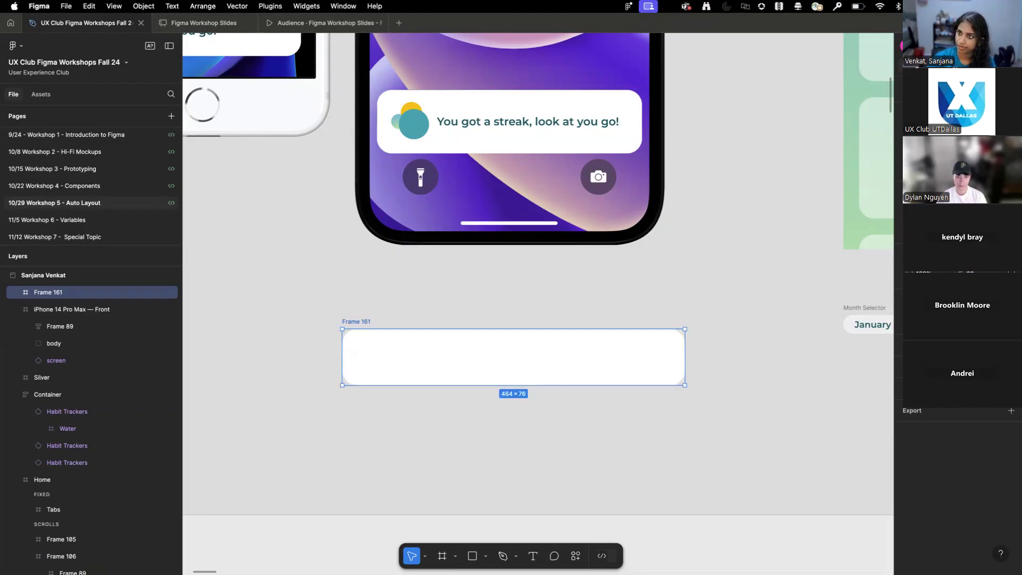
{"action": "left_click", "coordinate": [544, 295]}
- Select the overlapping circles group in the iPhone's streak notification and look over the participants' own notification frames on the canvas
{"action": "double_click", "coordinate": [409, 127]}
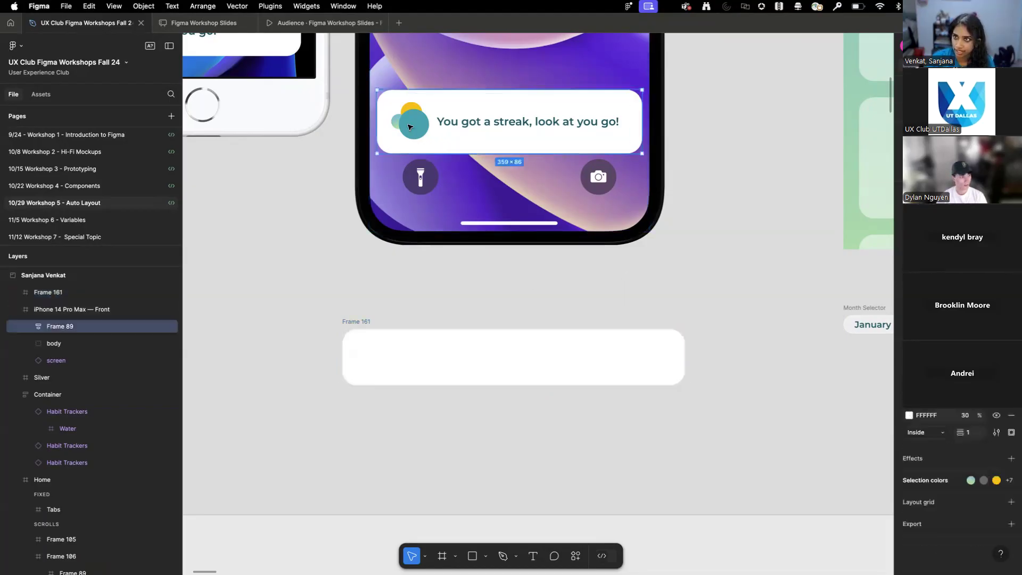
{"action": "double_click", "coordinate": [409, 127]}
{"action": "scroll", "coordinate": [410, 127], "scroll_direction": "down", "scroll_amount": 10}
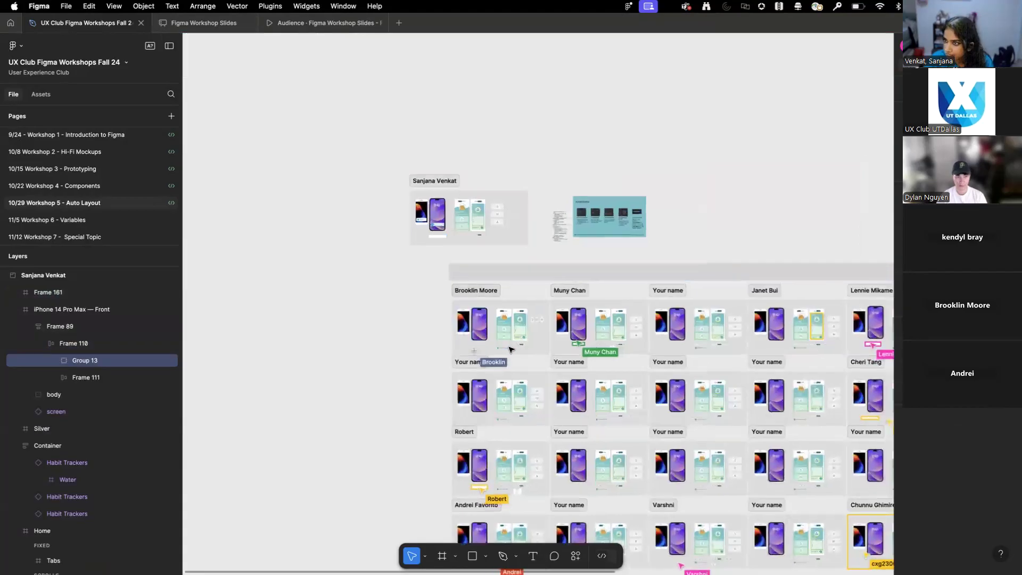
{"action": "scroll", "coordinate": [506, 348], "scroll_direction": "up", "scroll_amount": 6}
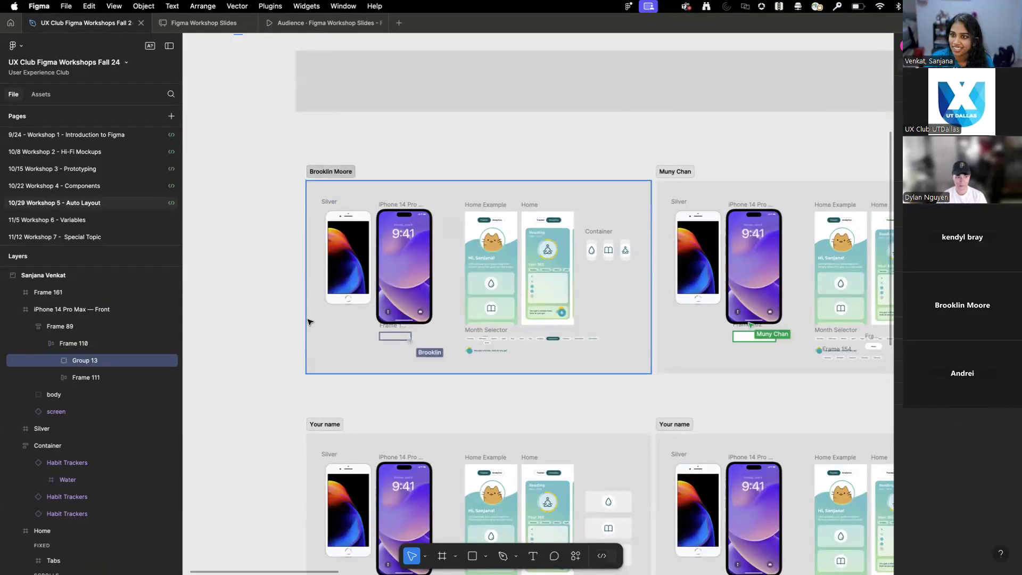
{"action": "scroll", "coordinate": [321, 345], "scroll_direction": "up", "scroll_amount": 5}
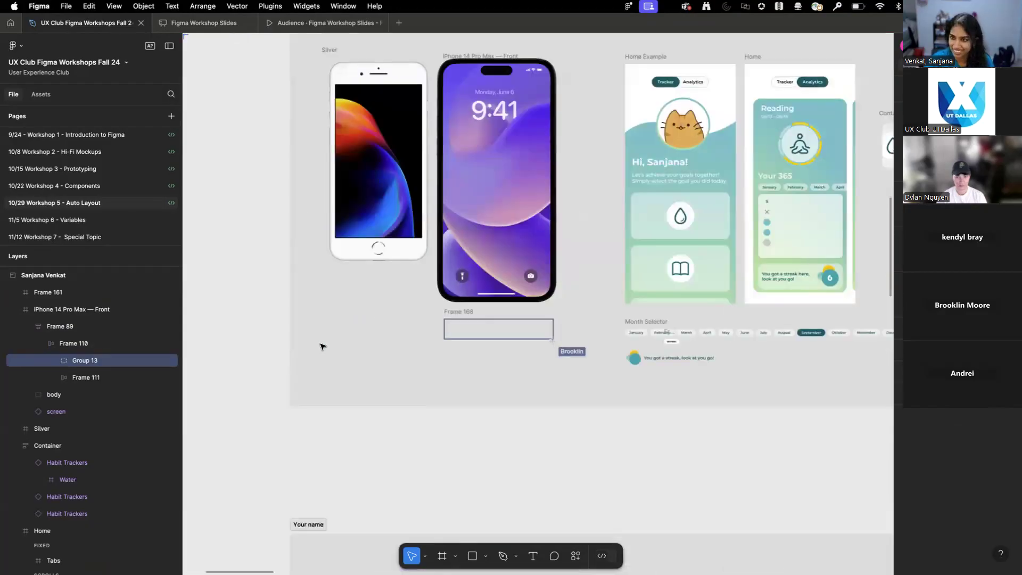
{"action": "key", "text": "ctrl+v"}
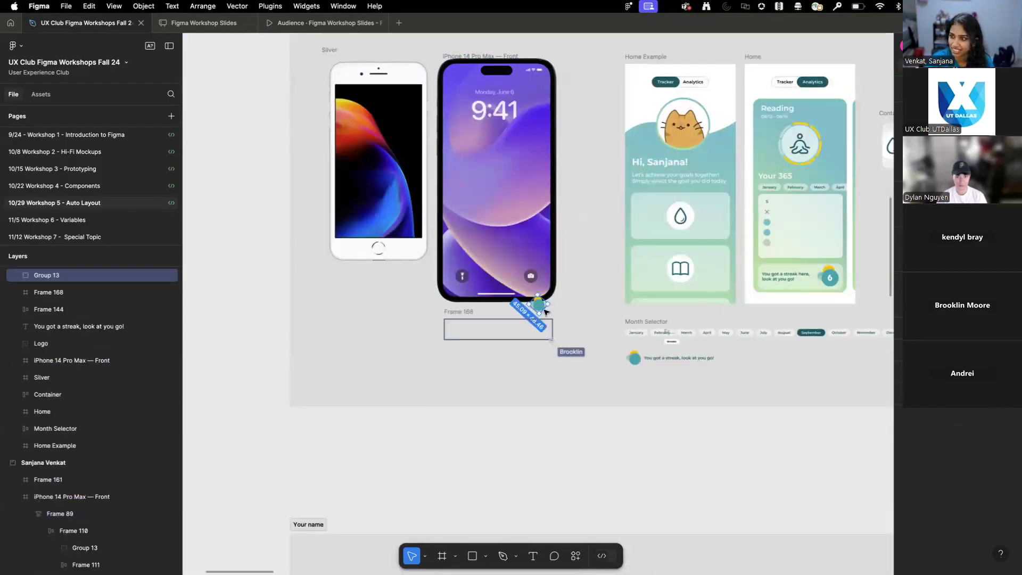
{"action": "key", "text": "Delete"}
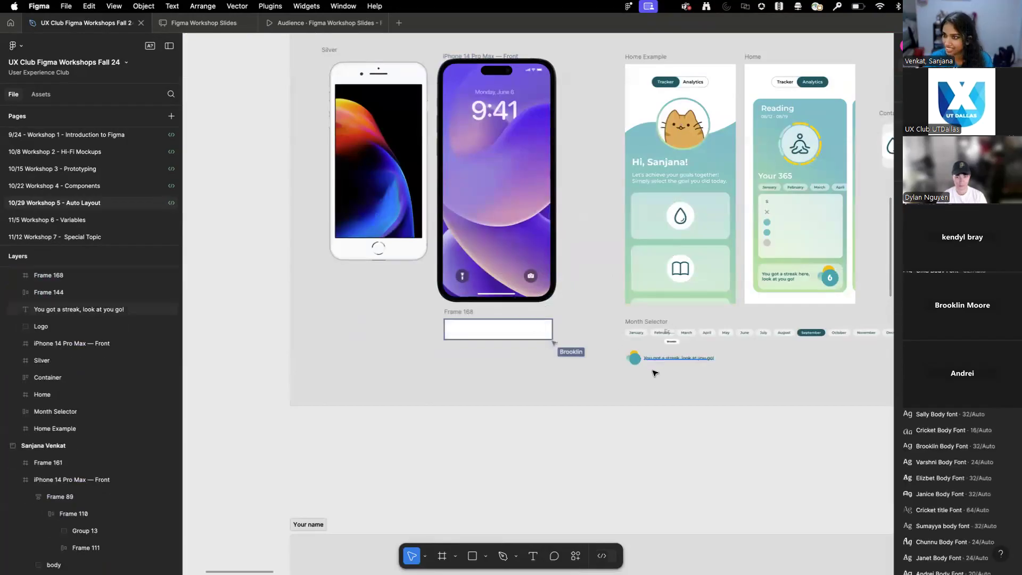
{"action": "scroll", "coordinate": [654, 372], "scroll_direction": "down", "scroll_amount": 5}
{"action": "scroll", "coordinate": [626, 376], "scroll_direction": "down", "scroll_amount": 3}
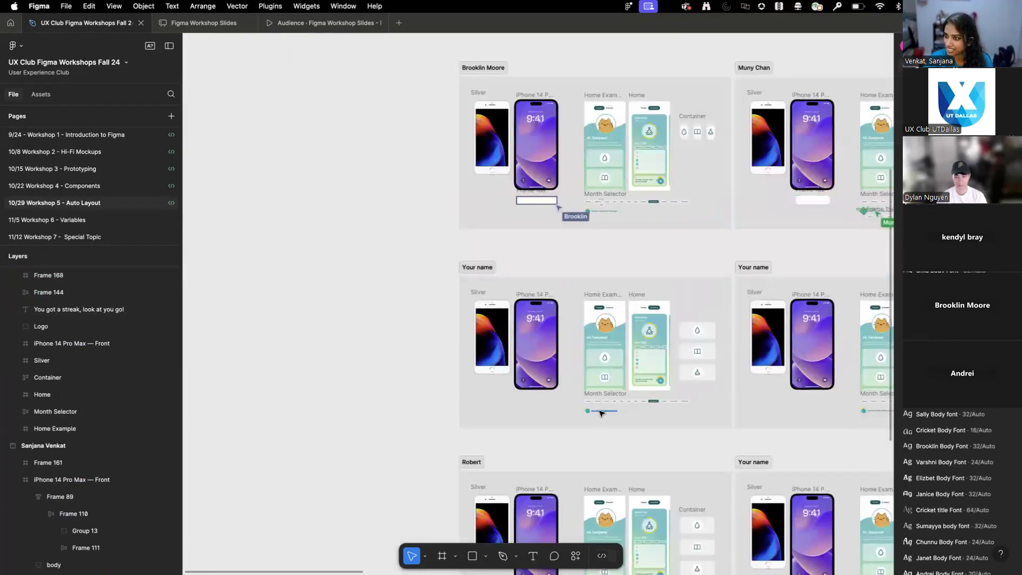
- Copy the overlapping-circles graphic from the iPhone 14 Pro Max streak banner into the left end of the blank white Frame 161
{"action": "scroll", "coordinate": [600, 413], "scroll_direction": "up", "scroll_amount": 6}
{"action": "scroll", "coordinate": [399, 230], "scroll_direction": "up", "scroll_amount": 6}
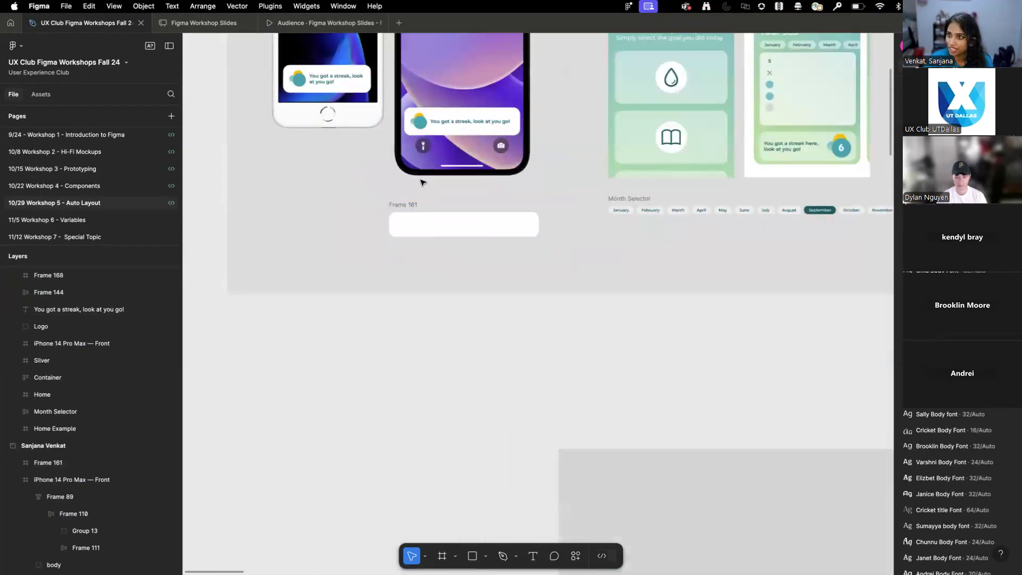
{"action": "scroll", "coordinate": [421, 183], "scroll_direction": "up", "scroll_amount": 3}
{"action": "scroll", "coordinate": [425, 197], "scroll_direction": "up", "scroll_amount": 5}
{"action": "left_click", "coordinate": [396, 191]}
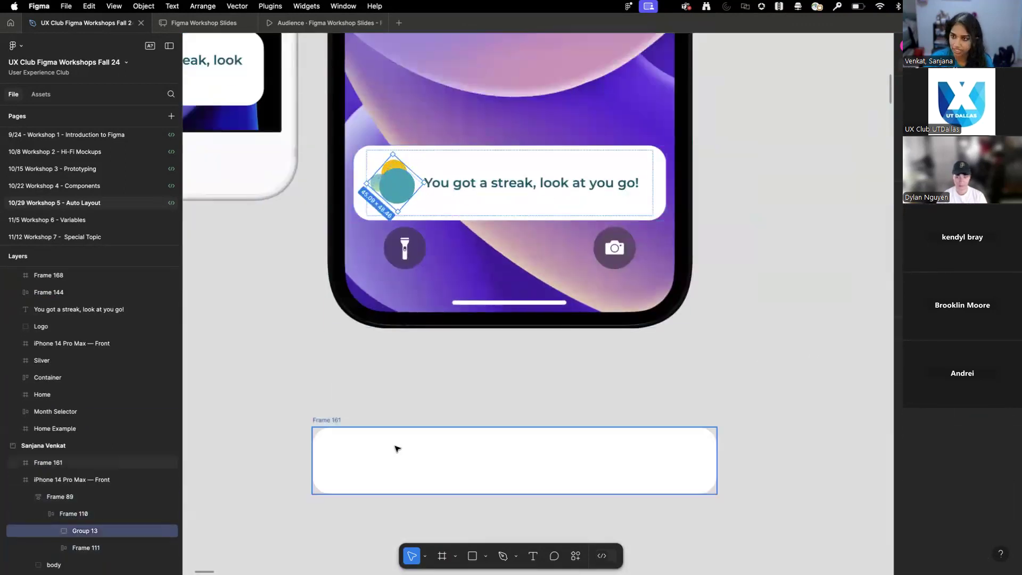
{"action": "left_click", "coordinate": [365, 454]}
{"action": "scroll", "coordinate": [341, 358], "scroll_direction": "down", "scroll_amount": 3}
{"action": "scroll", "coordinate": [340, 358], "scroll_direction": "down", "scroll_amount": 2}
{"action": "scroll", "coordinate": [582, 379], "scroll_direction": "down", "scroll_amount": 3}
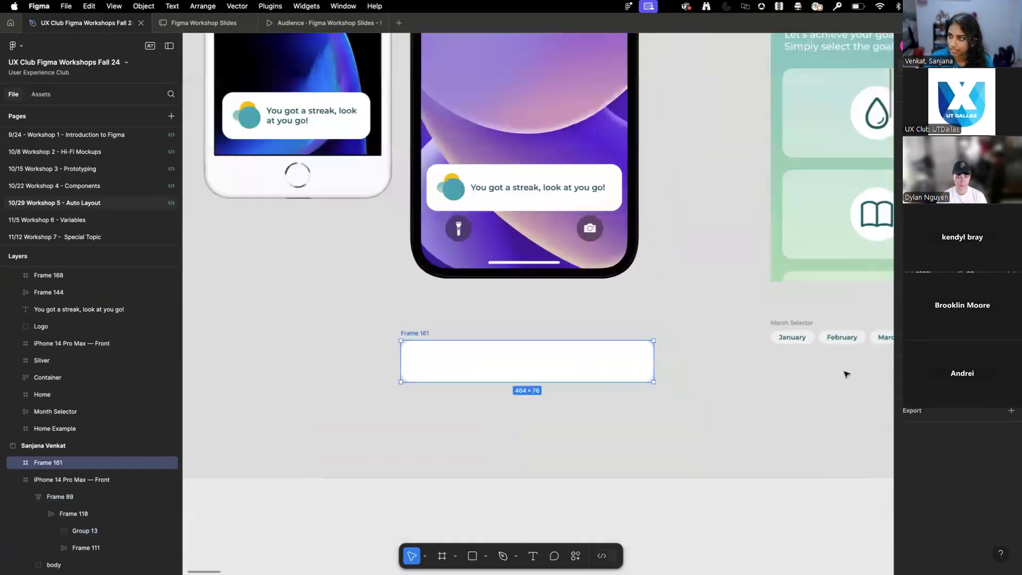
{"action": "scroll", "coordinate": [477, 363], "scroll_direction": "up", "scroll_amount": 3}
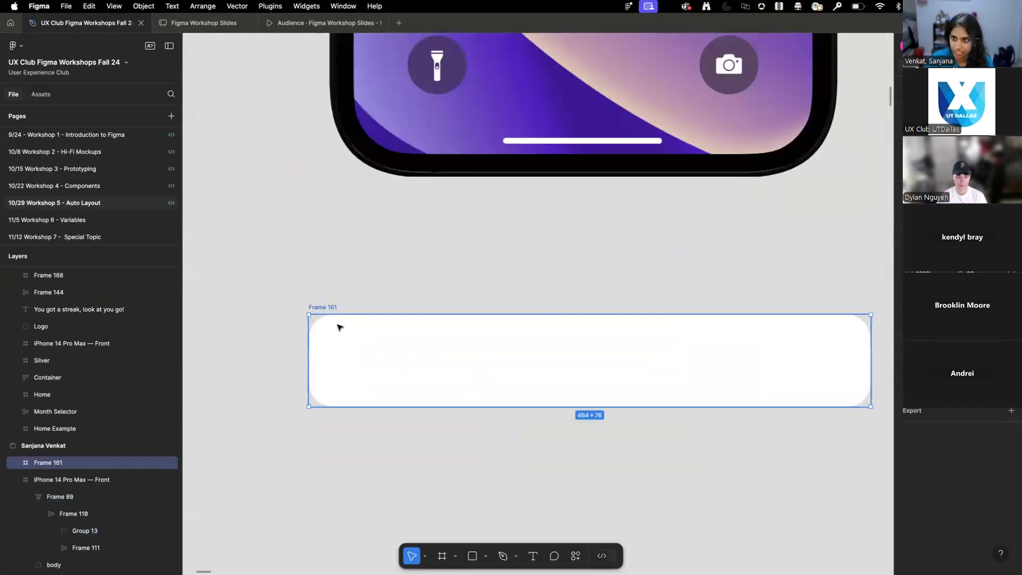
{"action": "key", "text": "super+v"}
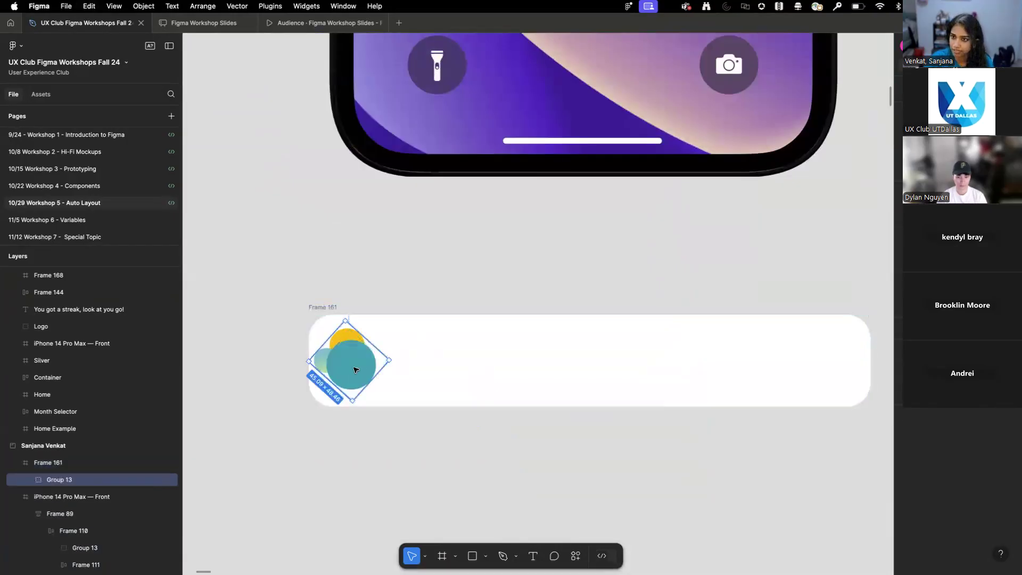
{"action": "mouse_move", "coordinate": [355, 369]}
{"action": "left_mouse_down"}
{"action": "mouse_move", "coordinate": [373, 370]}
{"action": "mouse_move", "coordinate": [361, 371]}
{"action": "left_mouse_up"}
- Copy the "You got a streak, look at you go!" text from the iPhone banner into Frame 161 beside the circles
{"action": "scroll", "coordinate": [410, 358], "scroll_direction": "down", "scroll_amount": 5}
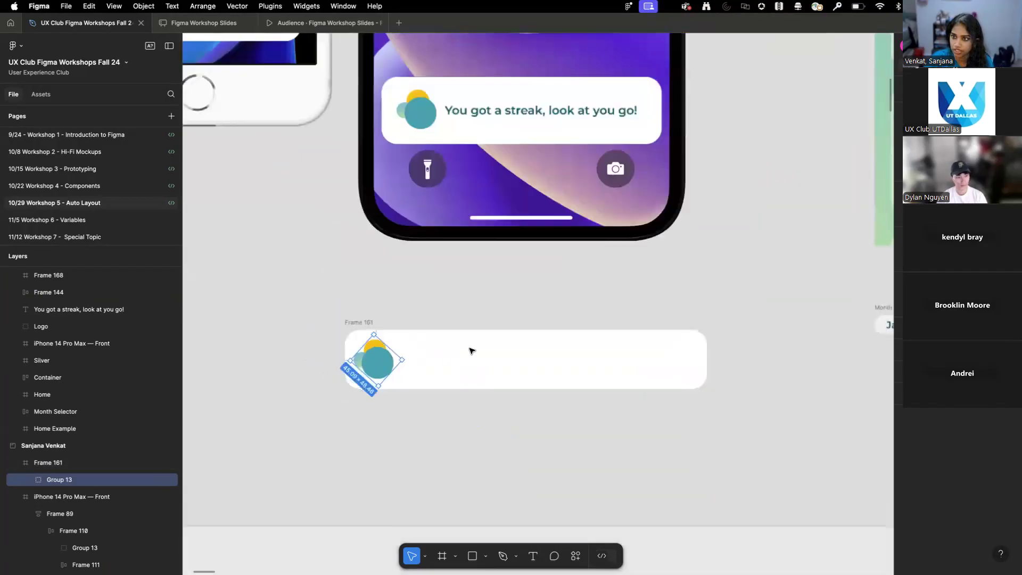
{"action": "left_click", "coordinate": [463, 132]}
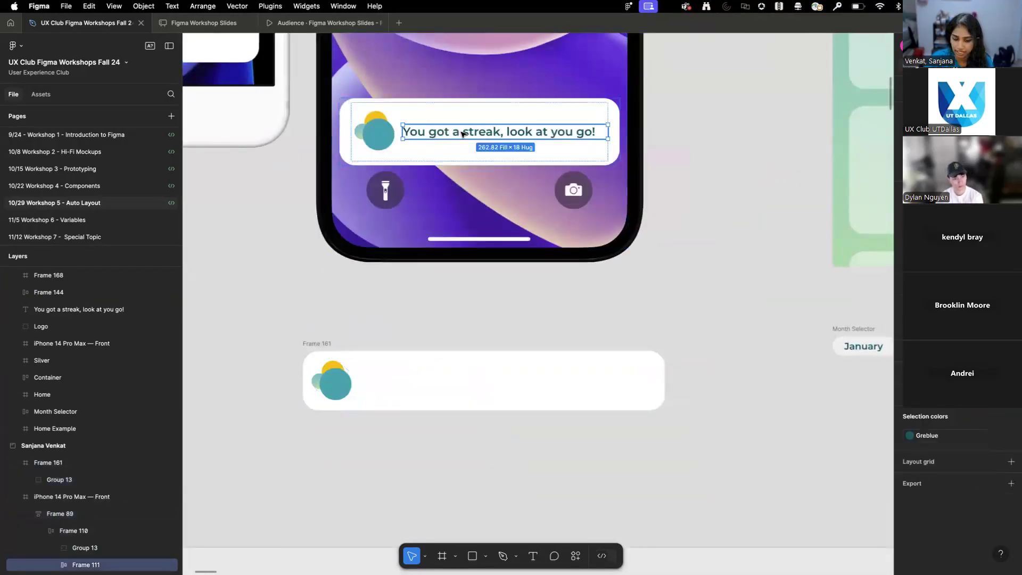
{"action": "left_click", "coordinate": [388, 381]}
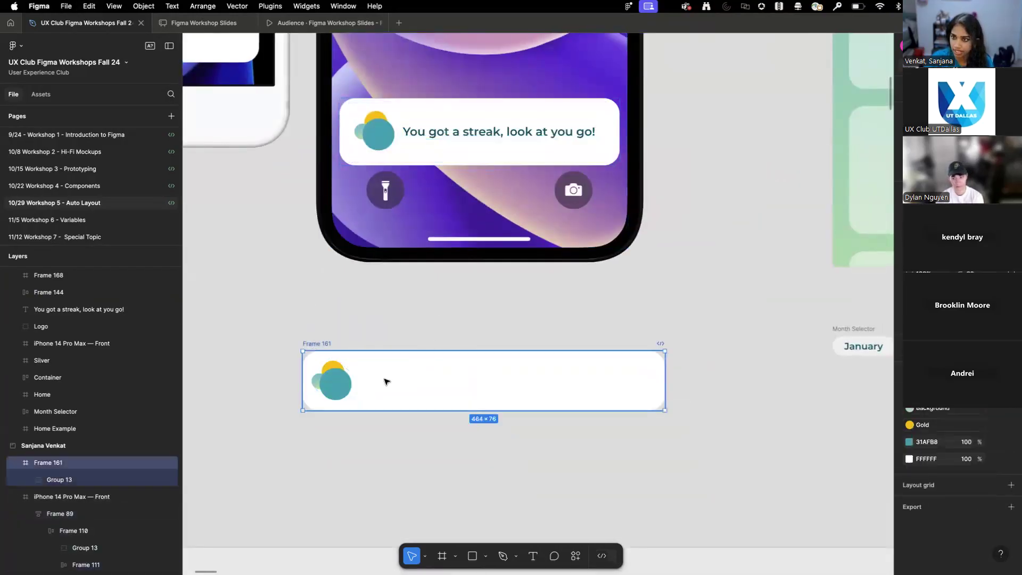
{"action": "scroll", "coordinate": [387, 381], "scroll_direction": "up", "scroll_amount": 3}
{"action": "key", "text": "ctrl+v"}
{"action": "mouse_move", "coordinate": [422, 389]}
{"action": "left_mouse_down"}
{"action": "mouse_move", "coordinate": [534, 385]}
{"action": "mouse_move", "coordinate": [524, 390]}
{"action": "left_mouse_up"}
{"action": "scroll", "coordinate": [416, 392], "scroll_direction": "down", "scroll_amount": 3}
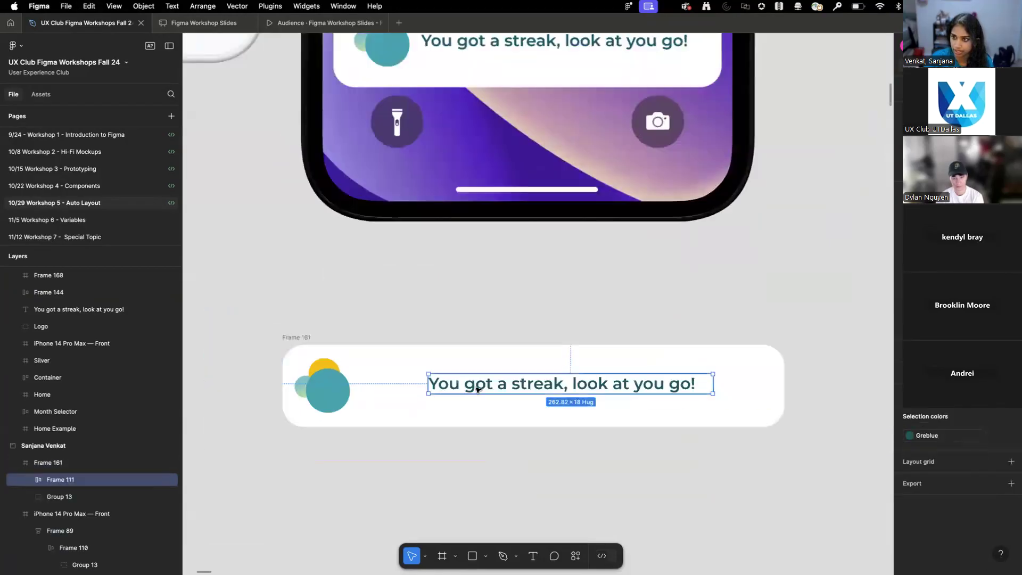
- Move the streak text and the circles graphic close together within Frame 161, and select the whole frame
{"action": "left_click_drag", "start_coordinate": [443, 390], "coordinate": [414, 391]}
{"action": "left_click_drag", "start_coordinate": [348, 389], "coordinate": [386, 393]}
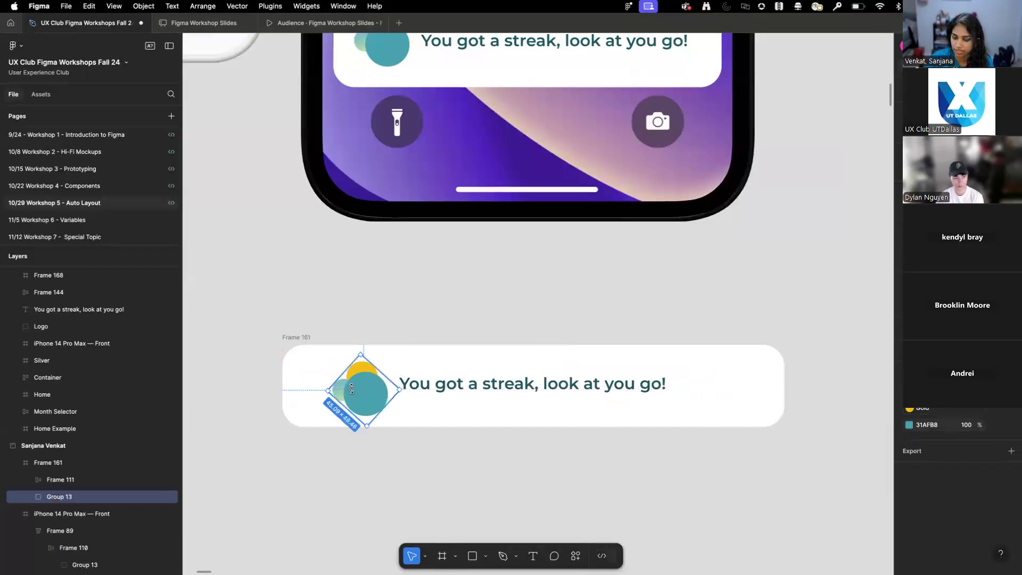
{"action": "left_click", "coordinate": [51, 464]}
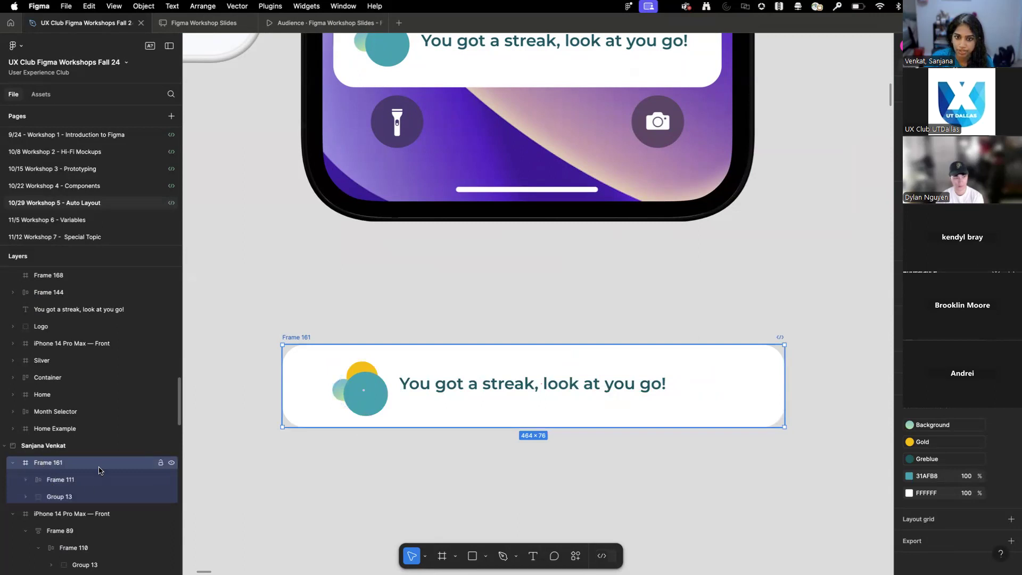
{"action": "left_click", "coordinate": [423, 487]}
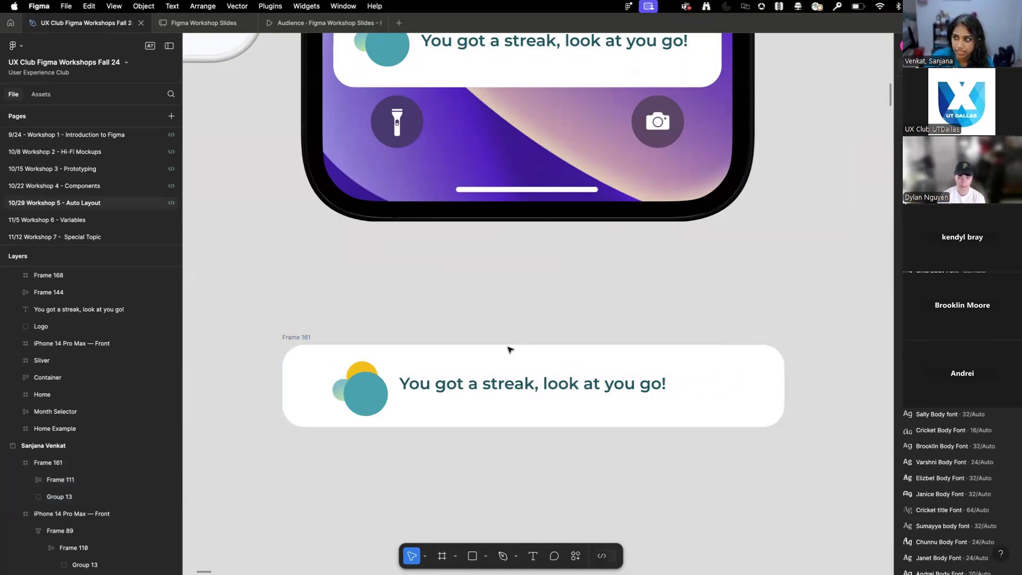
{"action": "left_click", "coordinate": [294, 338]}
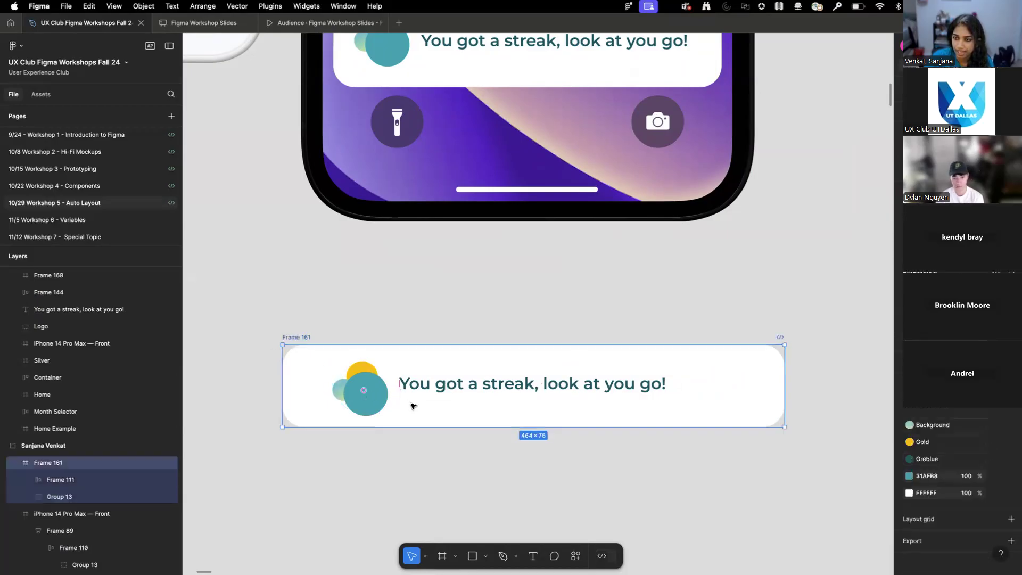
{"action": "scroll", "coordinate": [656, 429], "scroll_direction": "right", "scroll_amount": 3}
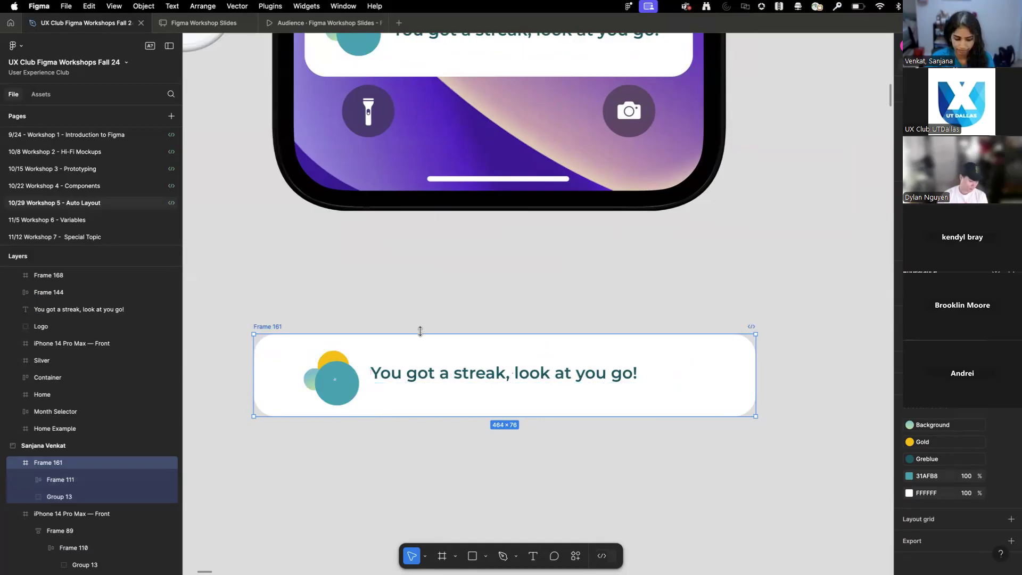
- Review the participants' workshop boards to check their progress on building the banner frame
{"action": "scroll", "coordinate": [419, 331], "scroll_direction": "down", "scroll_amount": 10}
{"action": "scroll", "coordinate": [420, 330], "scroll_direction": "down", "scroll_amount": 5}
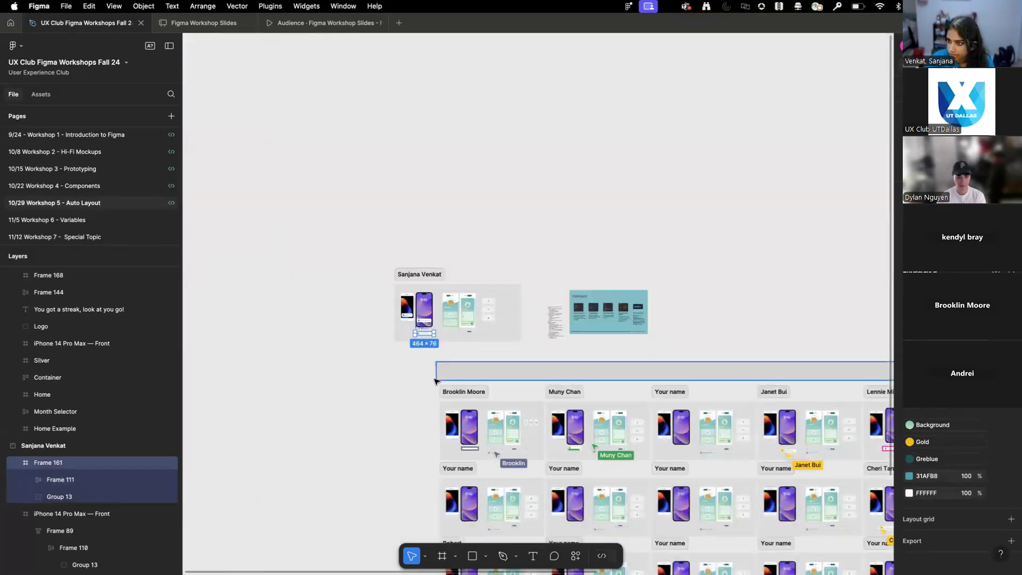
{"action": "left_click_drag", "start_coordinate": [421, 341], "coordinate": [361, 273]}
{"action": "scroll", "coordinate": [360, 273], "scroll_direction": "down", "scroll_amount": 1}
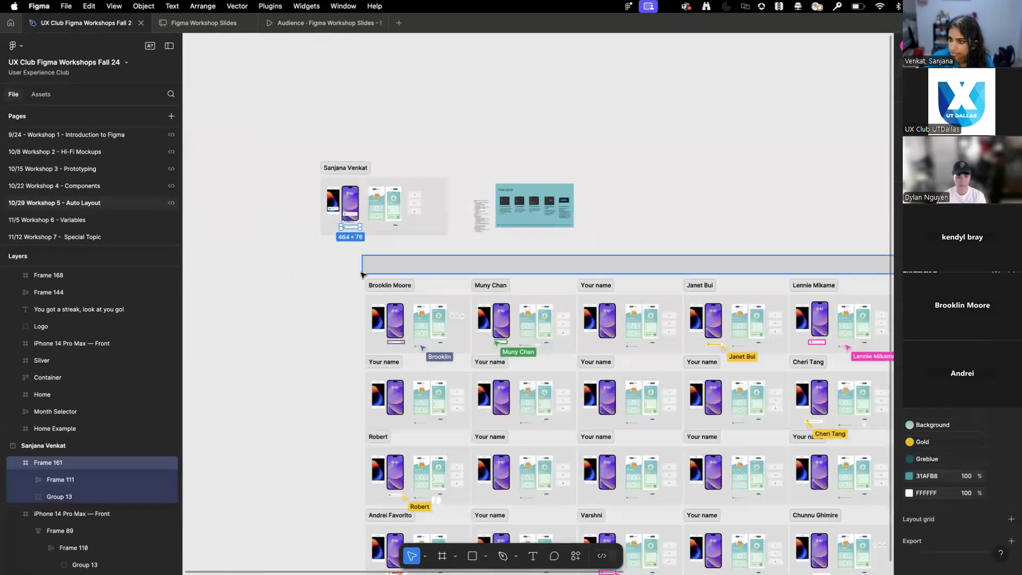
{"action": "scroll", "coordinate": [361, 273], "scroll_direction": "down", "scroll_amount": 4}
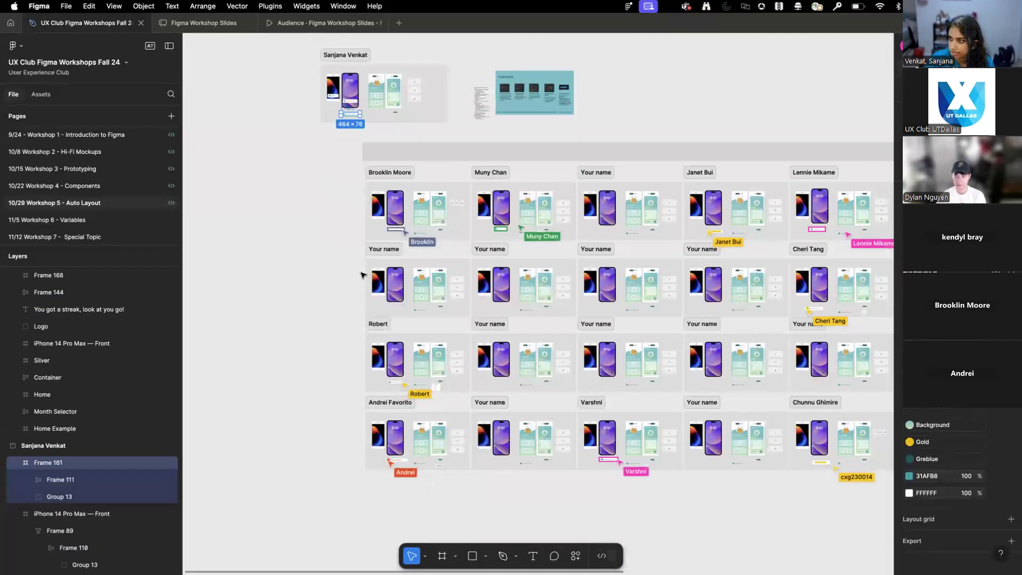
{"action": "scroll", "coordinate": [362, 275], "scroll_direction": "up", "scroll_amount": 2}
{"action": "scroll", "coordinate": [354, 195], "scroll_direction": "up", "scroll_amount": 8}
{"action": "left_click_drag", "start_coordinate": [335, 102], "coordinate": [370, 452]}
{"action": "scroll", "coordinate": [322, 382], "scroll_direction": "up", "scroll_amount": 8}
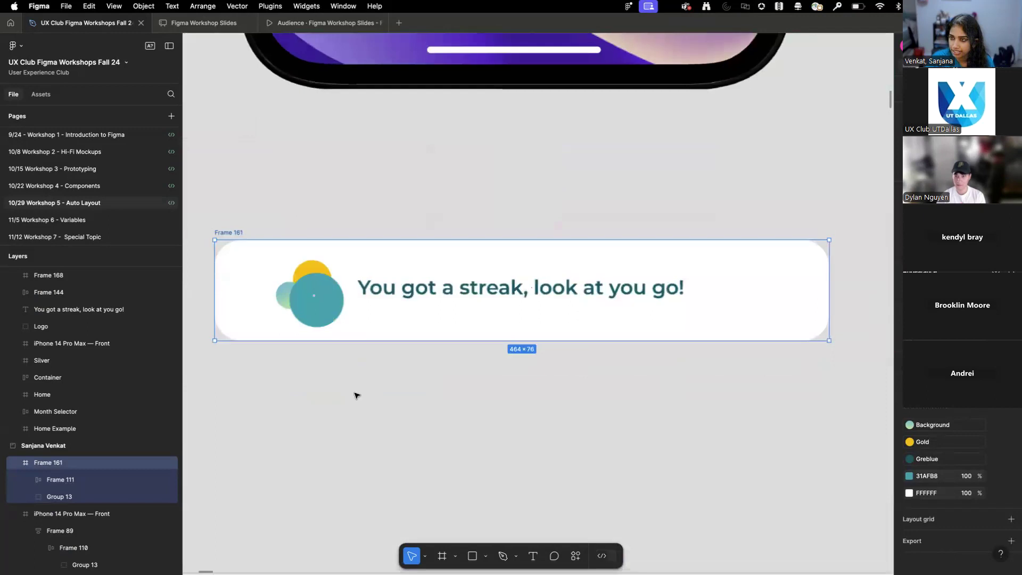
{"action": "scroll", "coordinate": [357, 394], "scroll_direction": "up", "scroll_amount": 1}
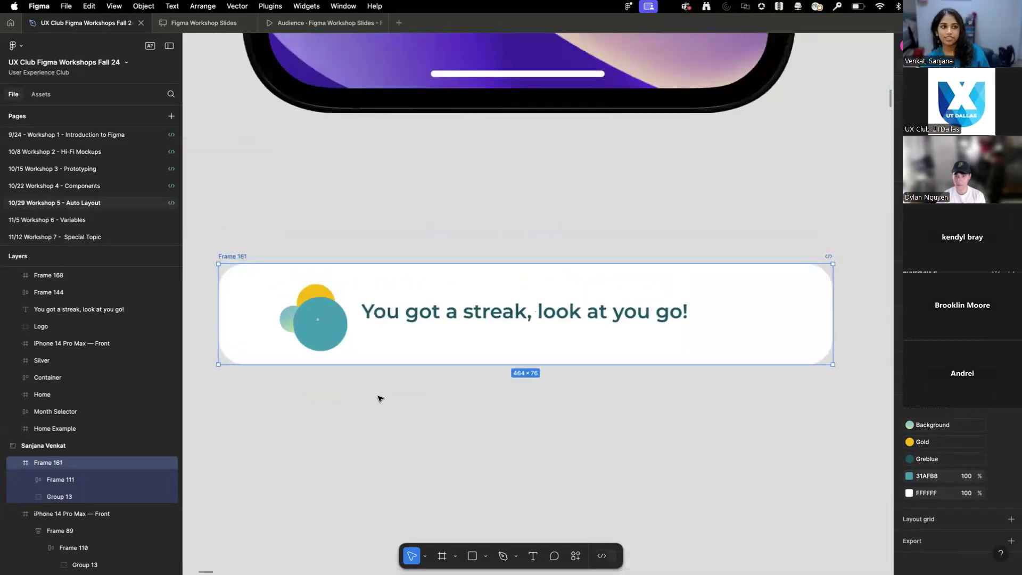
- Shift the streak text up and away from the circles, and apply auto layout to Frame 161
{"action": "left_click", "coordinate": [326, 306]}
{"action": "left_click", "coordinate": [504, 314]}
{"action": "left_click_drag", "start_coordinate": [505, 313], "coordinate": [521, 299]}
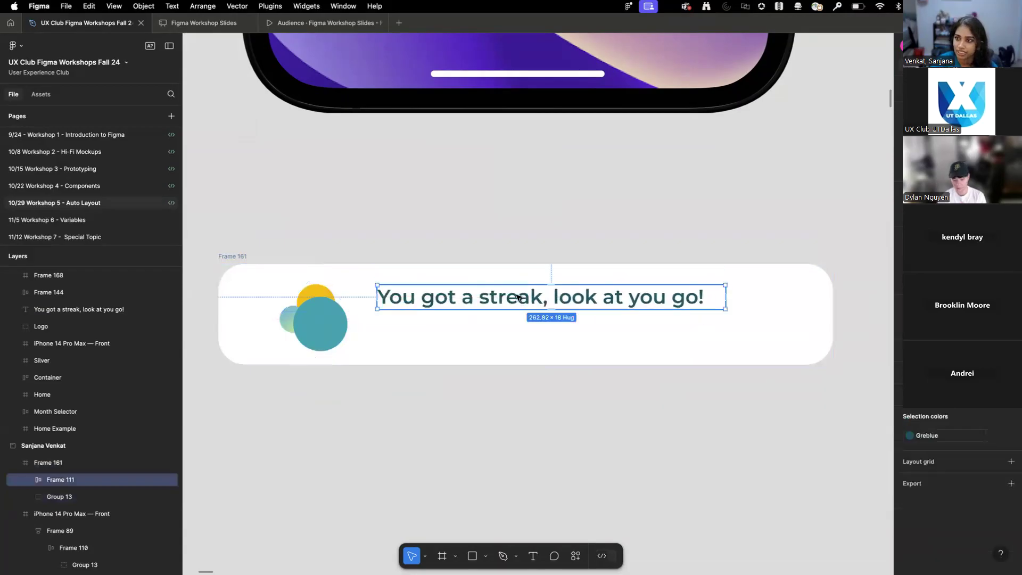
{"action": "left_click", "coordinate": [237, 257]}
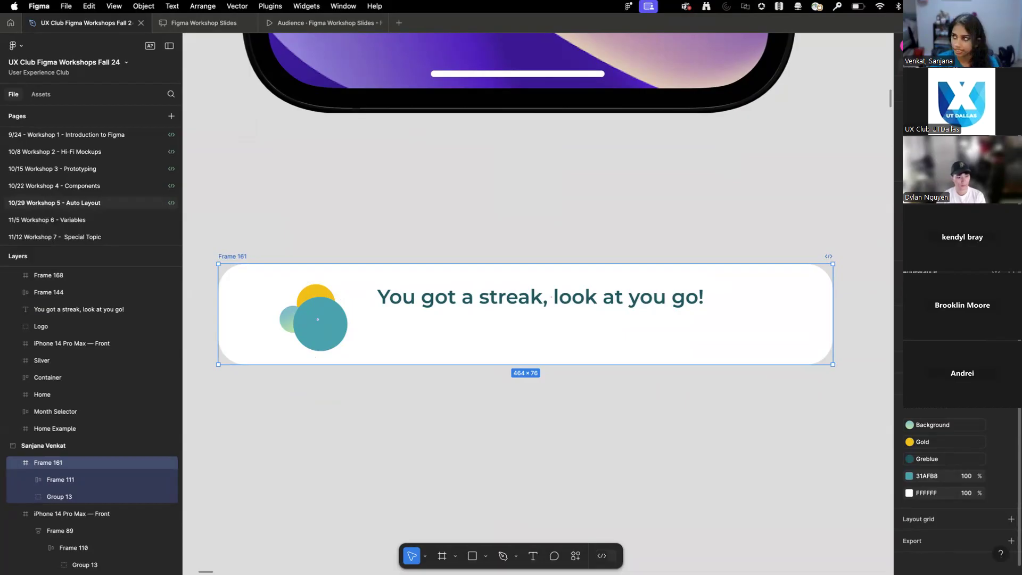
{"action": "key", "text": "shift+a"}
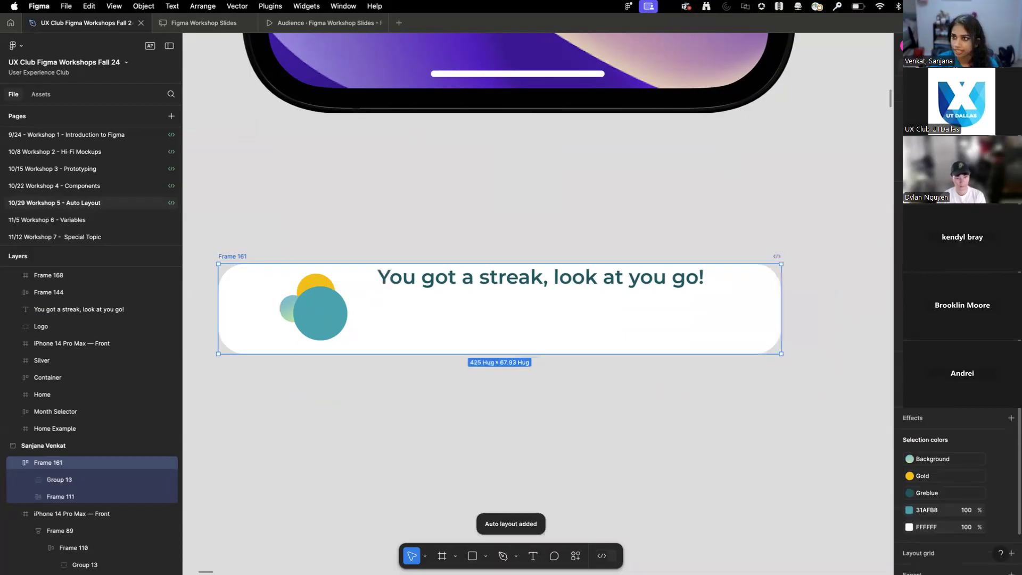
- Align the circles graphic and streak text to the vertical centre of the auto layout in Frame 161
{"action": "left_click", "coordinate": [548, 280]}
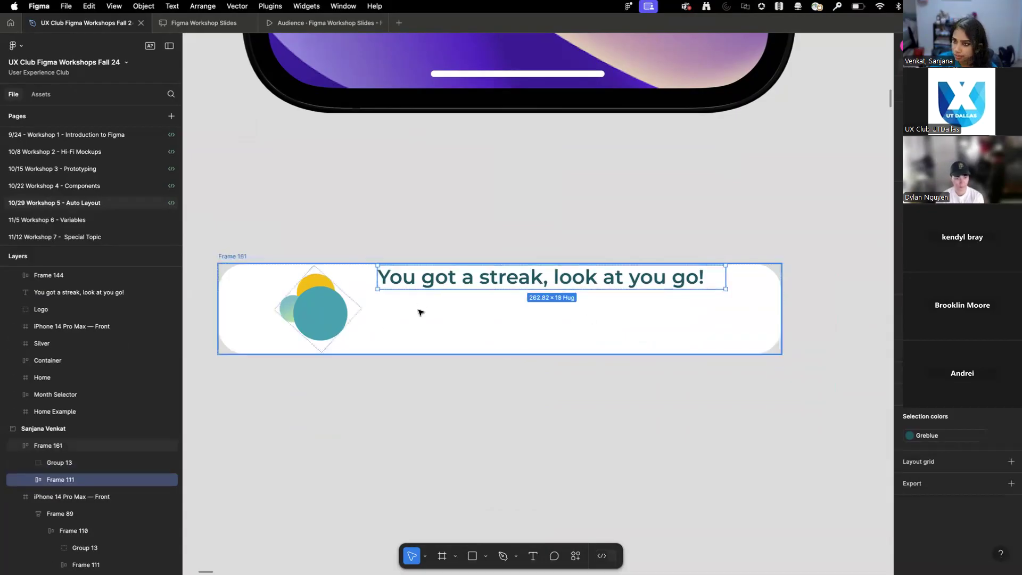
{"action": "left_click", "coordinate": [447, 335]}
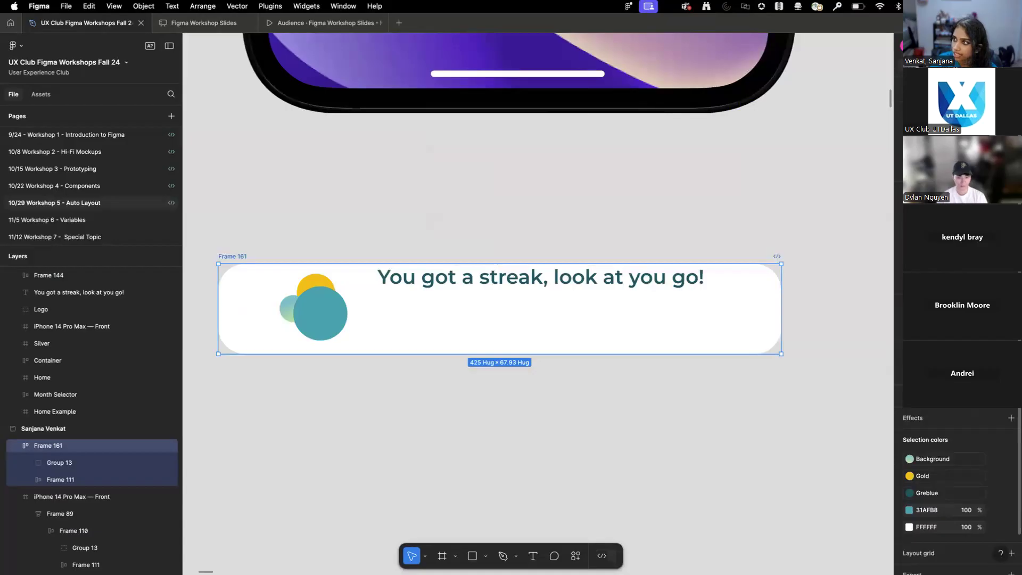
{"action": "key", "text": "alt+v"}
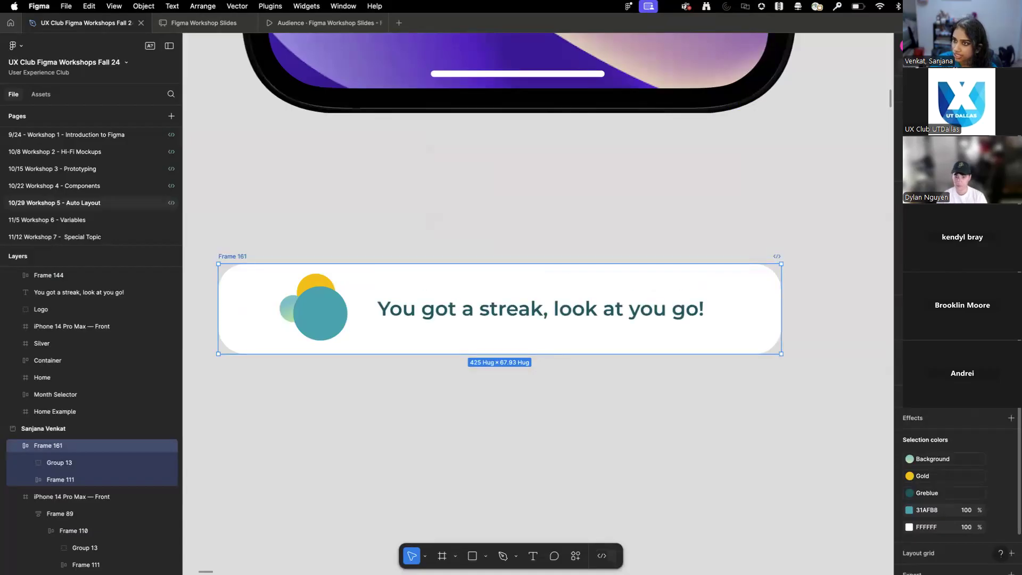
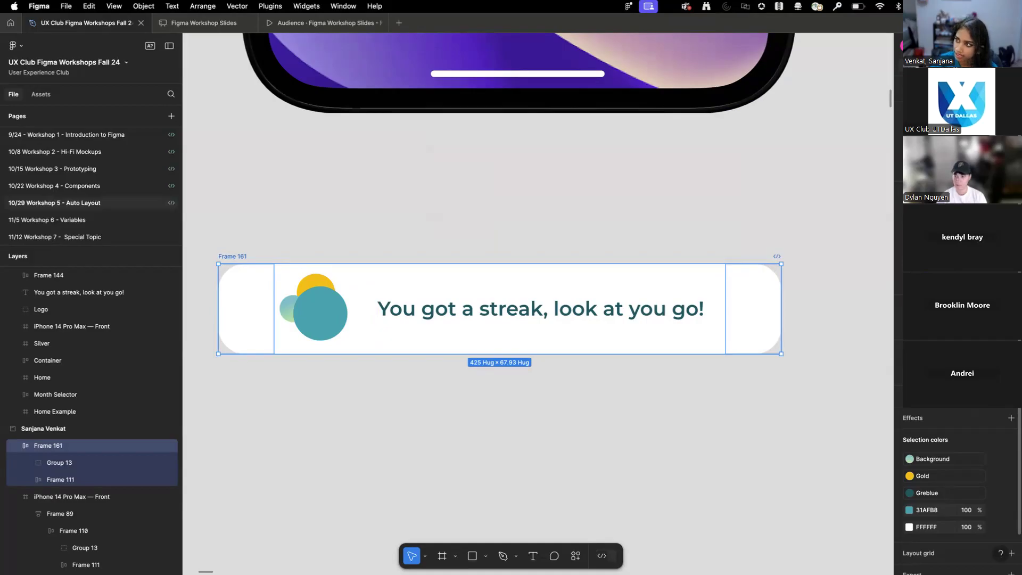
- Reduce the horizontal padding of Frame 161 and increase its vertical padding
{"action": "key", "text": "Return"}
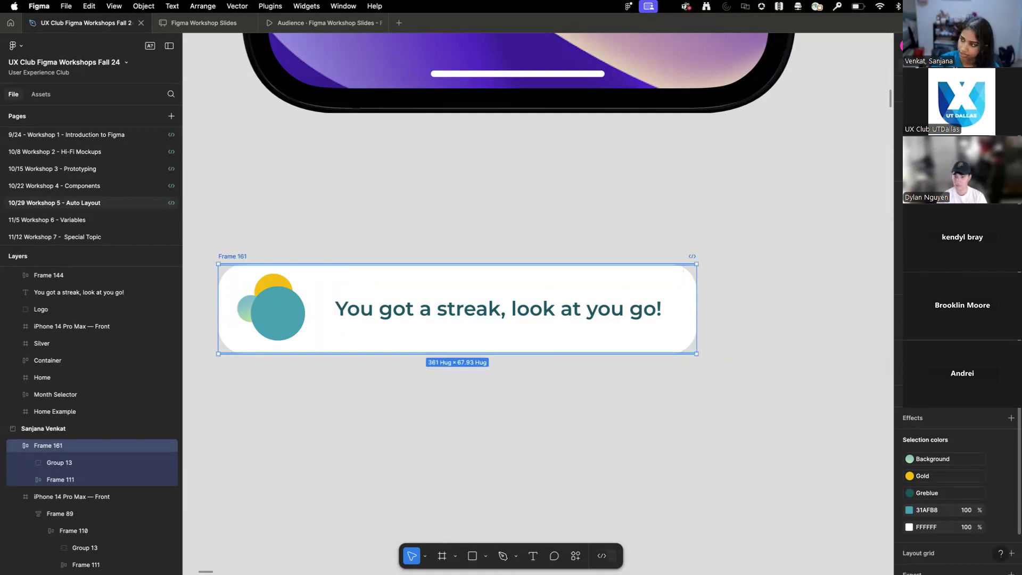
{"action": "type", "text": "0"}
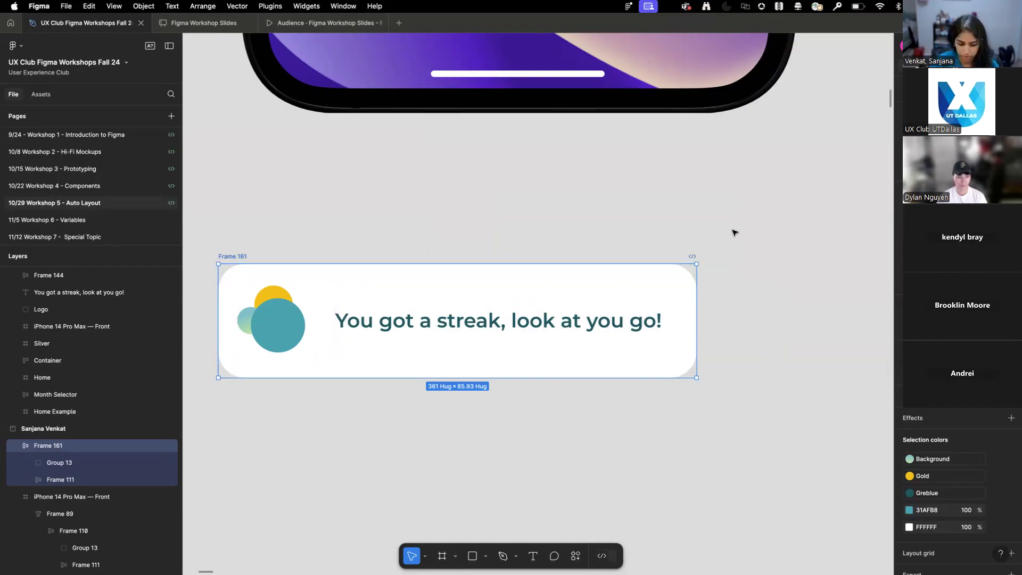
- Take the existing streak banner (Frame 89) out of the iPhone 14 Pro Max mockup and delete it
{"action": "scroll", "coordinate": [690, 233], "scroll_direction": "down", "scroll_amount": 5}
{"action": "left_click_drag", "start_coordinate": [690, 240], "coordinate": [533, 371]}
{"action": "left_click_drag", "start_coordinate": [452, 203], "coordinate": [644, 444]}
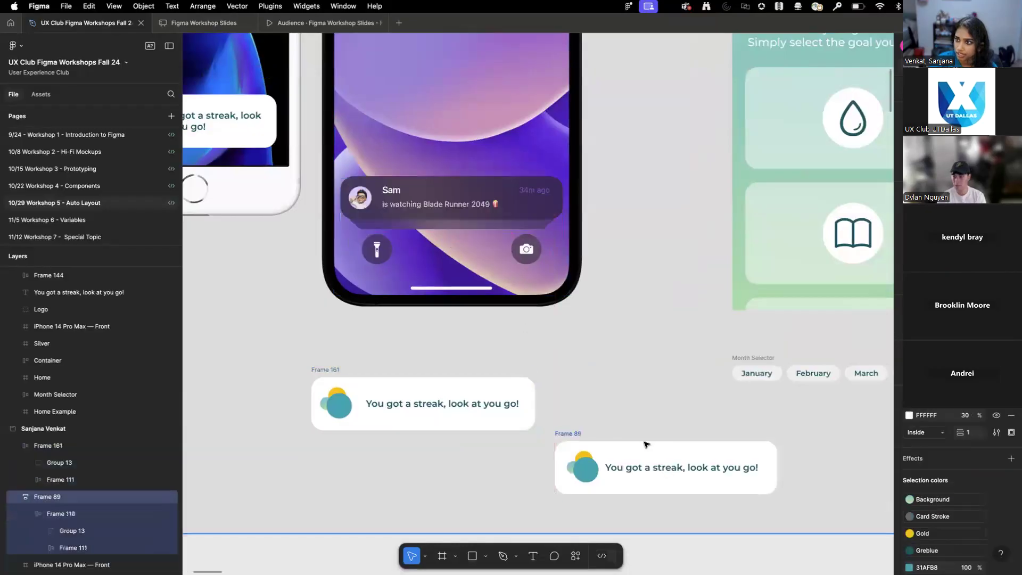
{"action": "key", "text": "Delete"}
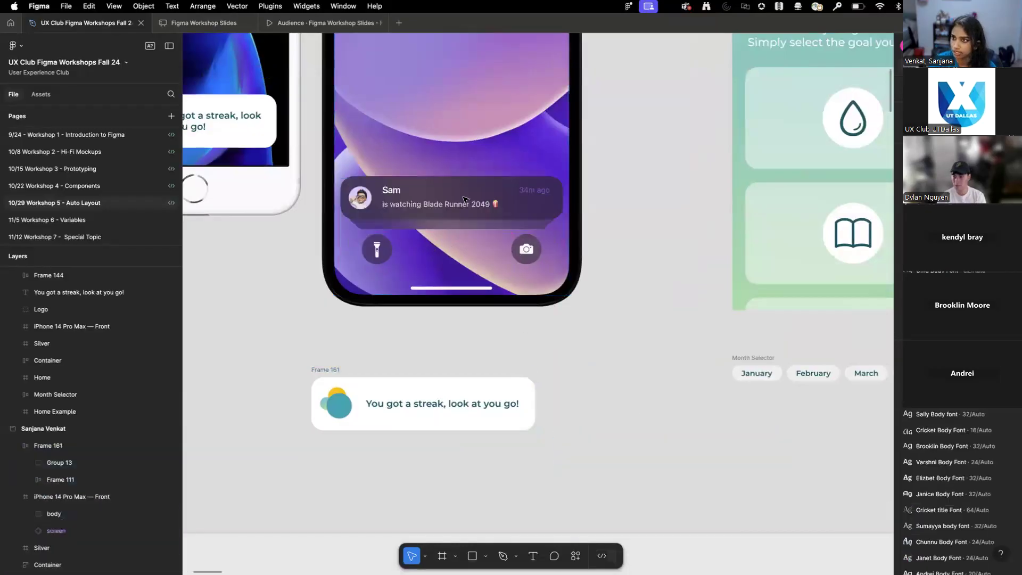
{"action": "double_click", "coordinate": [430, 208]}
{"action": "double_click", "coordinate": [428, 196]}
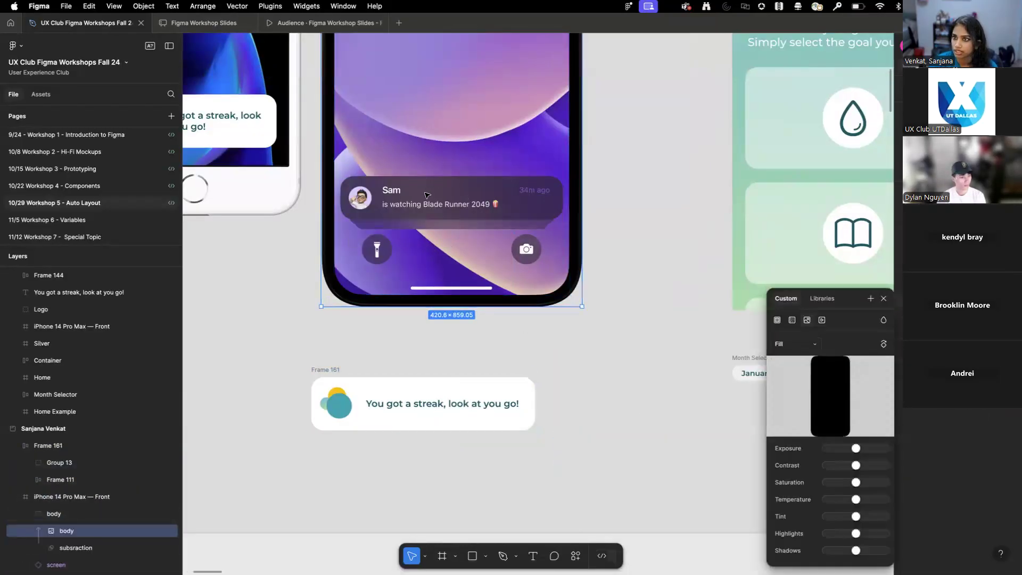
{"action": "left_click", "coordinate": [884, 298]}
{"action": "scroll", "coordinate": [382, 267], "scroll_direction": "up", "scroll_amount": 2}
{"action": "scroll", "coordinate": [382, 267], "scroll_direction": "left", "scroll_amount": 2}
{"action": "left_click_drag", "start_coordinate": [473, 295], "coordinate": [607, 339]}
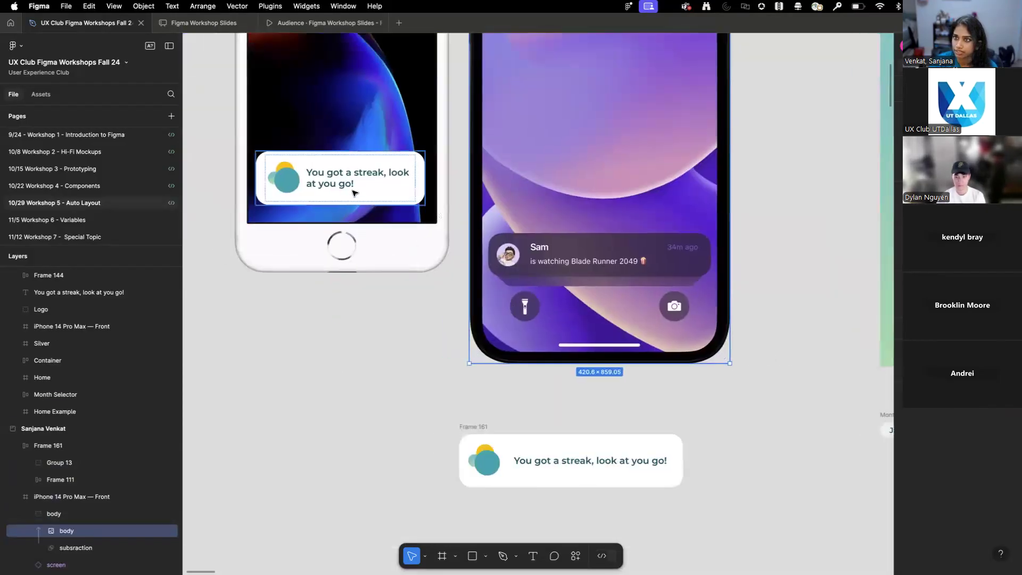
- Delete the old two-line streak banner from the white Silver phone mockup
{"action": "left_click", "coordinate": [354, 192]}
{"action": "key", "text": "Delete"}
{"action": "scroll", "coordinate": [652, 376], "scroll_direction": "down", "scroll_amount": 10}
{"action": "scroll", "coordinate": [495, 239], "scroll_direction": "down", "scroll_amount": 5}
{"action": "scroll", "coordinate": [495, 239], "scroll_direction": "right", "scroll_amount": 5}
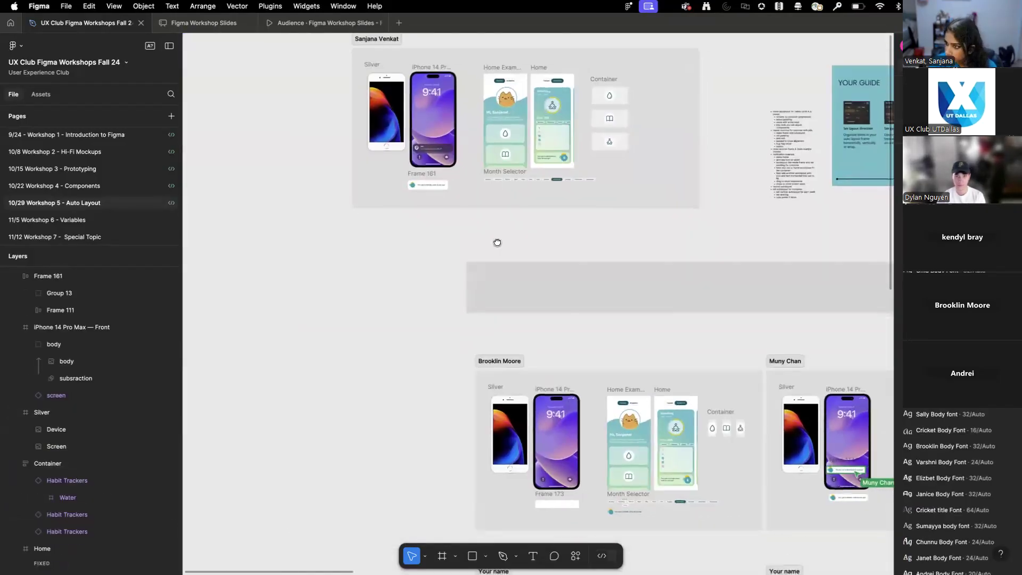
- Move Frame 161 onto the iPhone 14 Pro Max mockup, horizontally centred over the Sam notification above the flashlight and camera icons
{"action": "scroll", "coordinate": [498, 243], "scroll_direction": "up", "scroll_amount": 10}
{"action": "scroll", "coordinate": [500, 250], "scroll_direction": "up", "scroll_amount": 5}
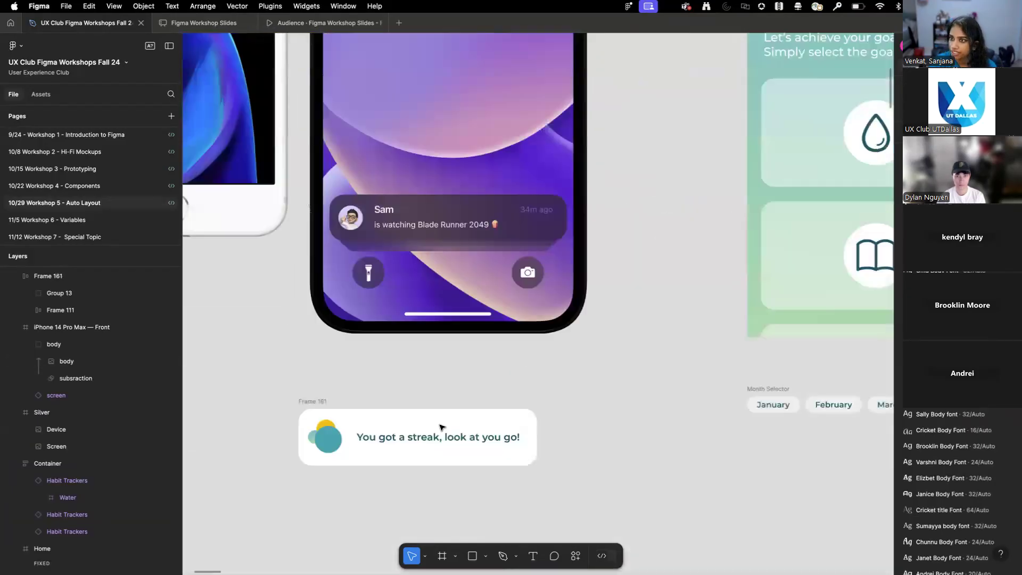
{"action": "left_click", "coordinate": [359, 439]}
{"action": "left_click", "coordinate": [320, 403]}
{"action": "mouse_move", "coordinate": [320, 404]}
{"action": "left_mouse_down"}
{"action": "mouse_move", "coordinate": [343, 317]}
{"action": "mouse_move", "coordinate": [358, 175]}
{"action": "mouse_move", "coordinate": [340, 183]}
{"action": "left_mouse_up"}
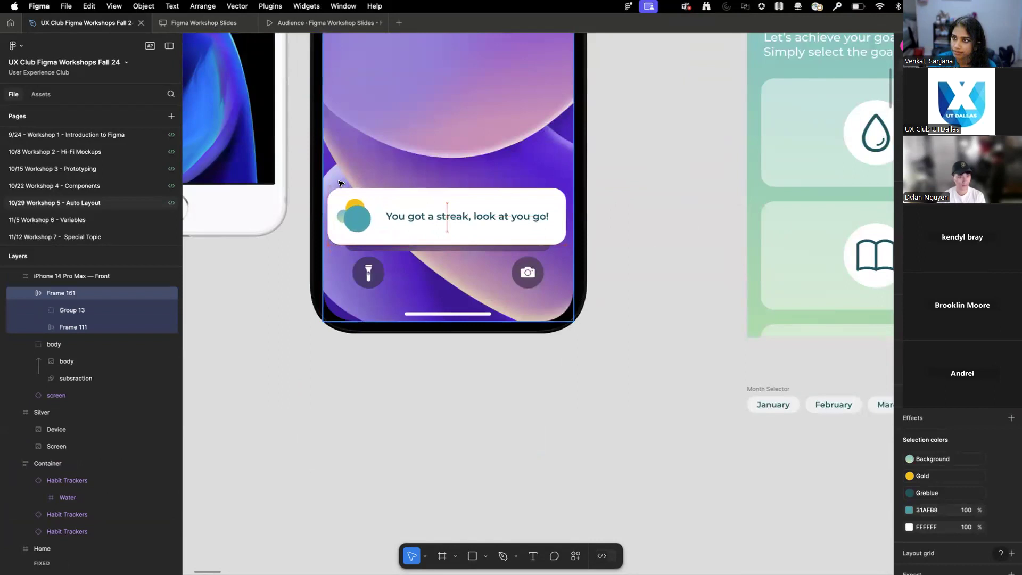
{"action": "scroll", "coordinate": [521, 205], "scroll_direction": "up", "scroll_amount": 3}
{"action": "mouse_move", "coordinate": [475, 222]}
{"action": "left_mouse_down"}
{"action": "mouse_move", "coordinate": [472, 212]}
{"action": "mouse_move", "coordinate": [582, 245]}
{"action": "left_mouse_up"}
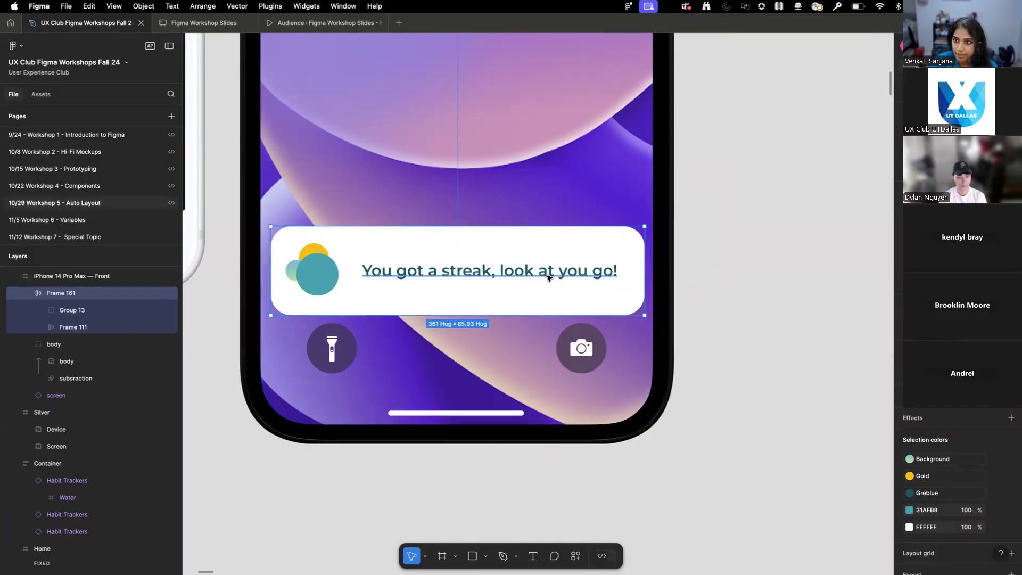
- Paste a copy of the Frame 161 banner into the Silver phone mockup and position it near the lower end of the screen
{"action": "scroll", "coordinate": [548, 277], "scroll_direction": "down", "scroll_amount": 3}
{"action": "scroll", "coordinate": [447, 266], "scroll_direction": "up", "scroll_amount": 3}
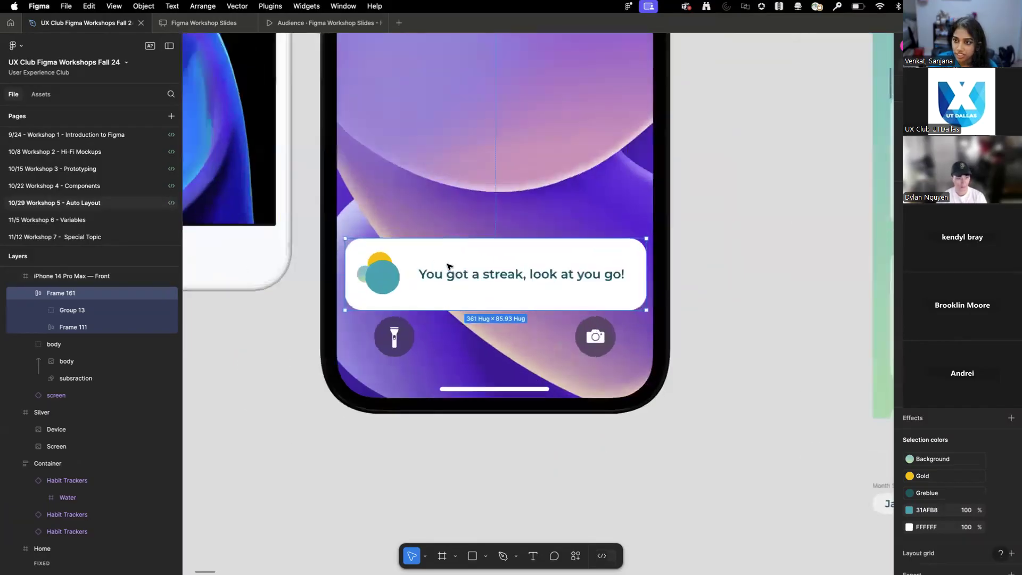
{"action": "scroll", "coordinate": [447, 266], "scroll_direction": "up", "scroll_amount": 5}
{"action": "scroll", "coordinate": [447, 266], "scroll_direction": "left", "scroll_amount": 5}
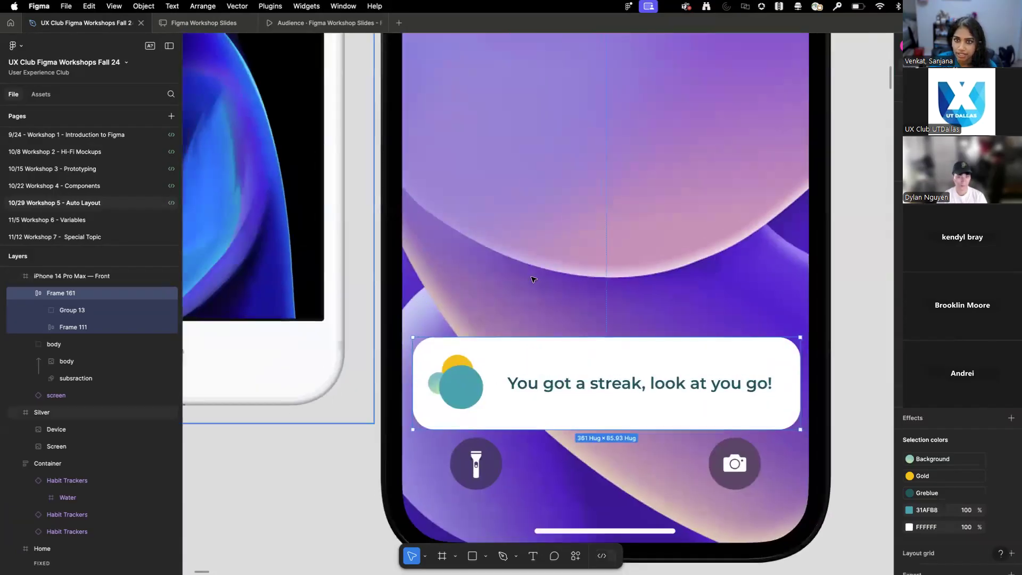
{"action": "scroll", "coordinate": [532, 279], "scroll_direction": "down", "scroll_amount": 3}
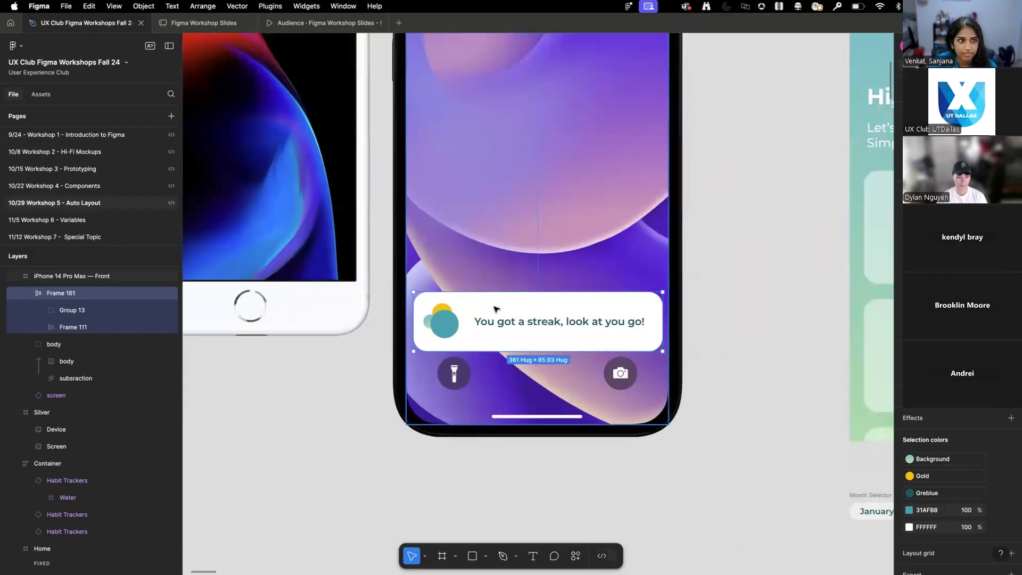
{"action": "scroll", "coordinate": [495, 309], "scroll_direction": "up", "scroll_amount": 5}
{"action": "scroll", "coordinate": [495, 308], "scroll_direction": "left", "scroll_amount": 4}
{"action": "left_click", "coordinate": [371, 345]}
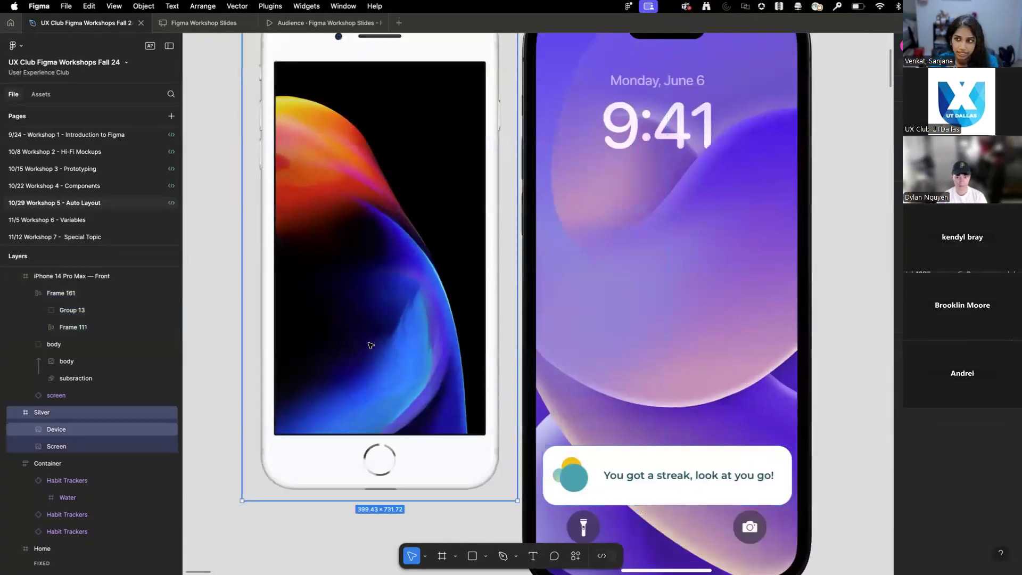
{"action": "key", "text": "ctrl+v"}
{"action": "left_click_drag", "start_coordinate": [392, 450], "coordinate": [406, 383]}
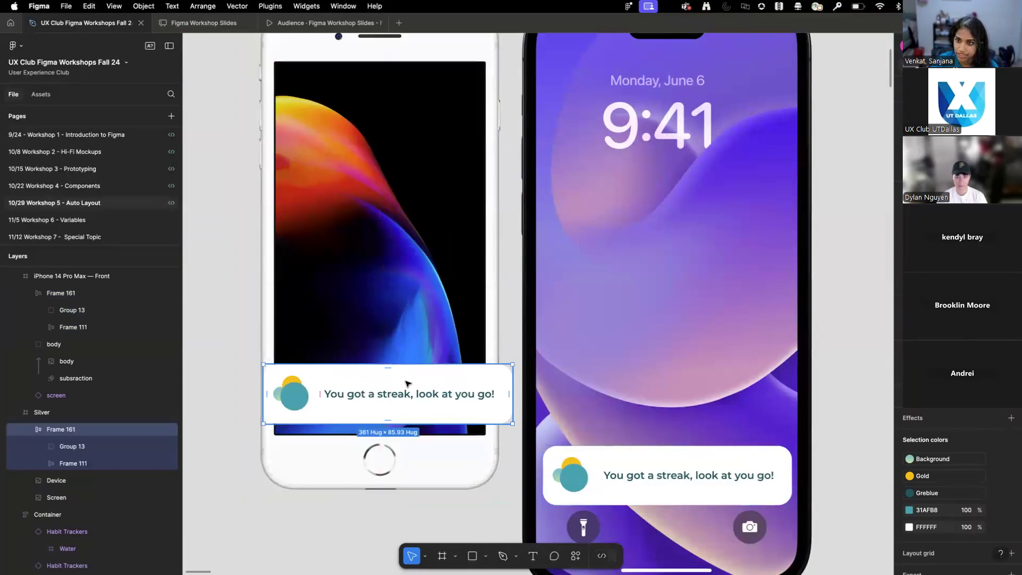
- Narrow the pasted banner on the Silver phone to about 253 wide and centre it on the screen
{"action": "scroll", "coordinate": [557, 388], "scroll_direction": "up", "scroll_amount": 3}
{"action": "left_click_drag", "start_coordinate": [556, 388], "coordinate": [451, 391]}
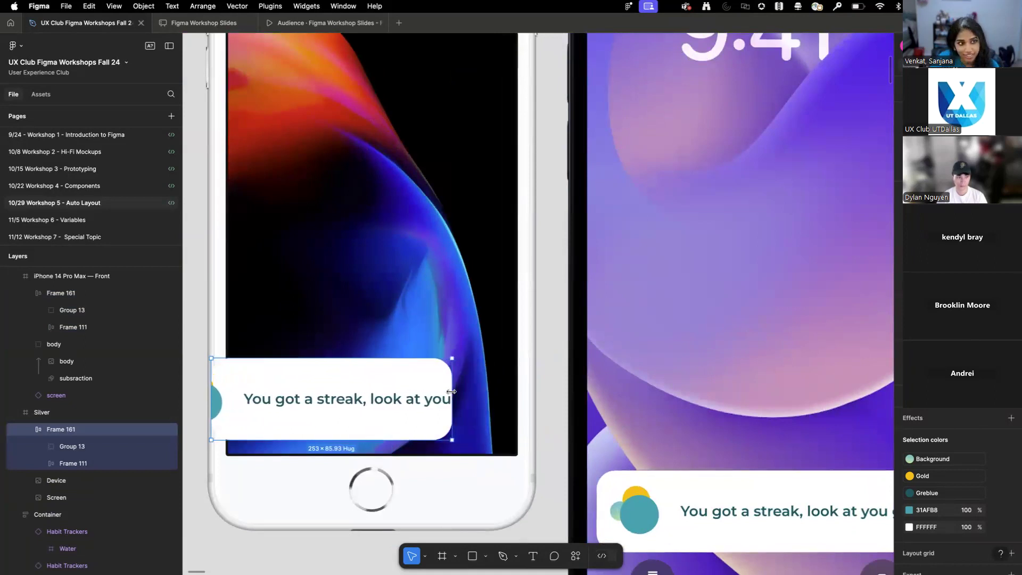
{"action": "scroll", "coordinate": [313, 393], "scroll_direction": "down", "scroll_amount": 3}
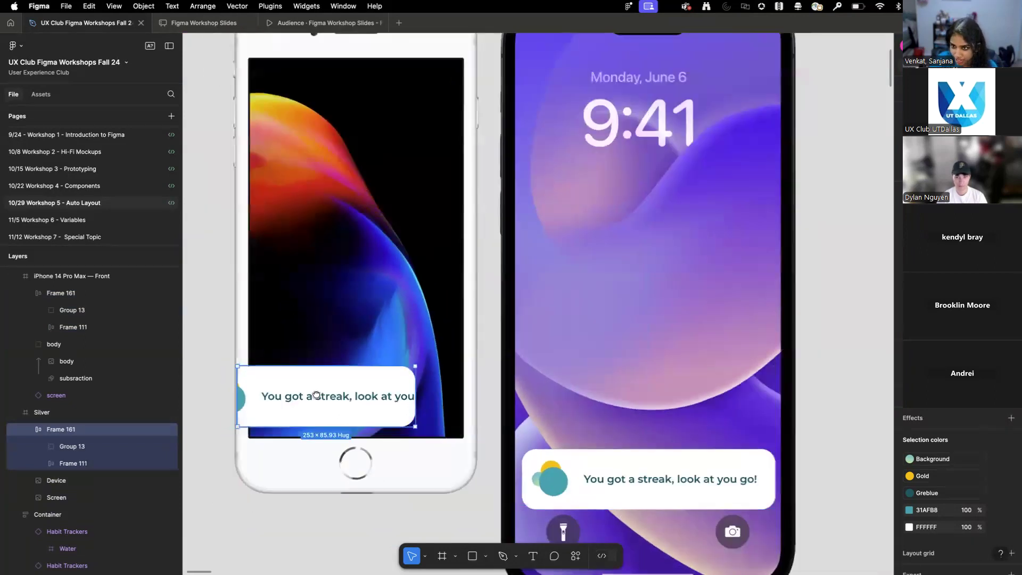
{"action": "left_click_drag", "start_coordinate": [372, 292], "coordinate": [393, 289]}
{"action": "scroll", "coordinate": [337, 282], "scroll_direction": "up", "scroll_amount": 3}
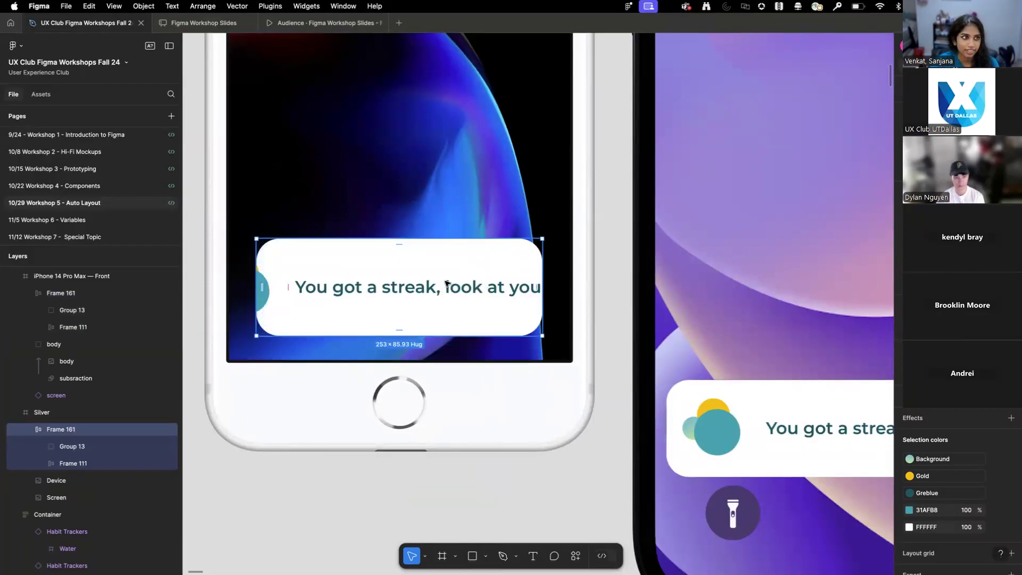
{"action": "scroll", "coordinate": [446, 283], "scroll_direction": "down", "scroll_amount": 3}
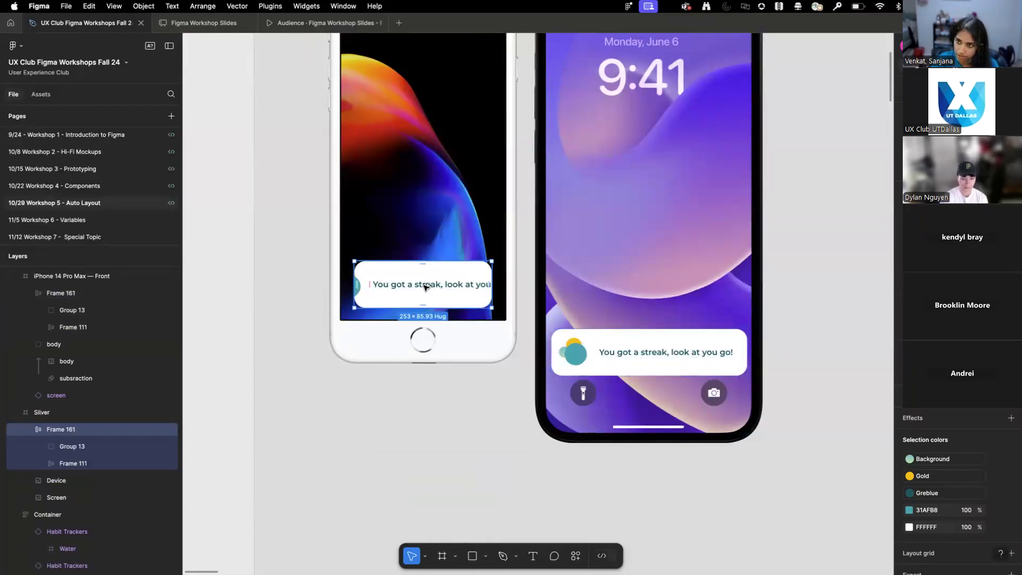
- Duplicate the clipped banner onto the canvas below the Silver phone and widen the copy to about 368
{"action": "left_click_drag", "start_coordinate": [423, 288], "coordinate": [419, 455]}
{"action": "scroll", "coordinate": [447, 463], "scroll_direction": "up", "scroll_amount": 3}
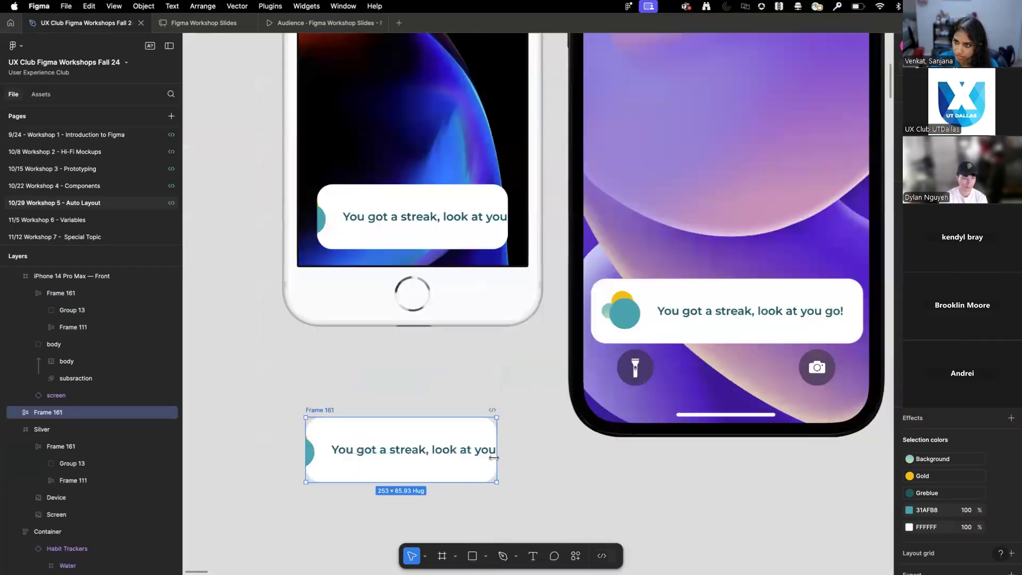
{"action": "left_click_drag", "start_coordinate": [550, 454], "coordinate": [583, 450]}
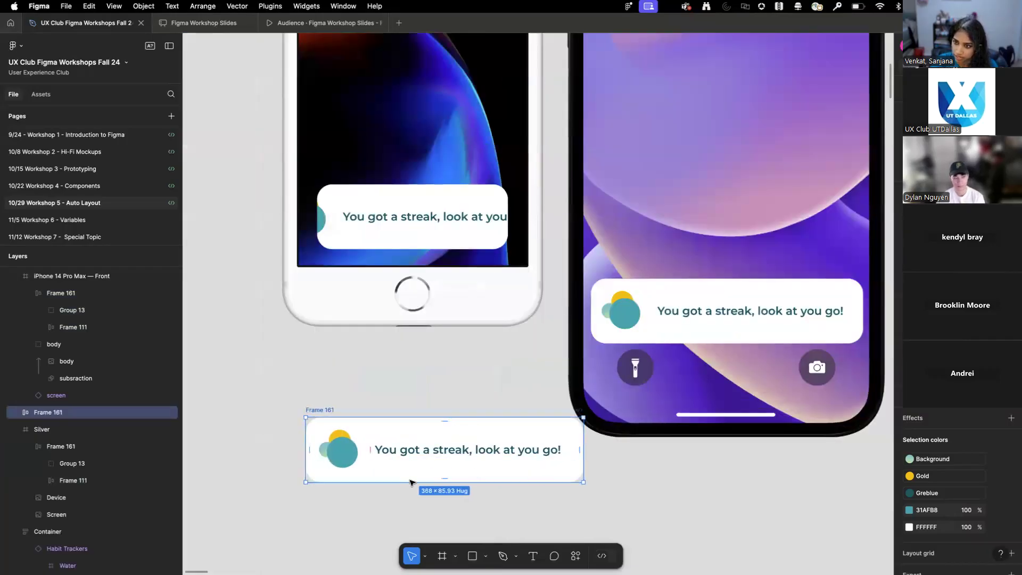
- Ungroup Frame 111 in the duplicated banner and wrap its streak text in a new auto layout frame
{"action": "scroll", "coordinate": [472, 466], "scroll_direction": "up", "scroll_amount": 3}
{"action": "left_click", "coordinate": [399, 441]}
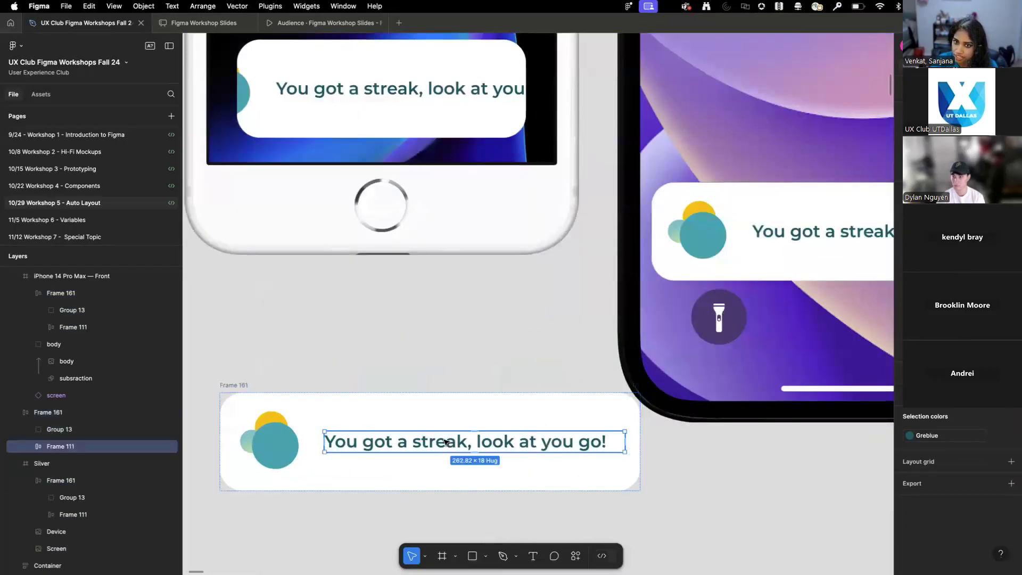
{"action": "left_click", "coordinate": [396, 442]}
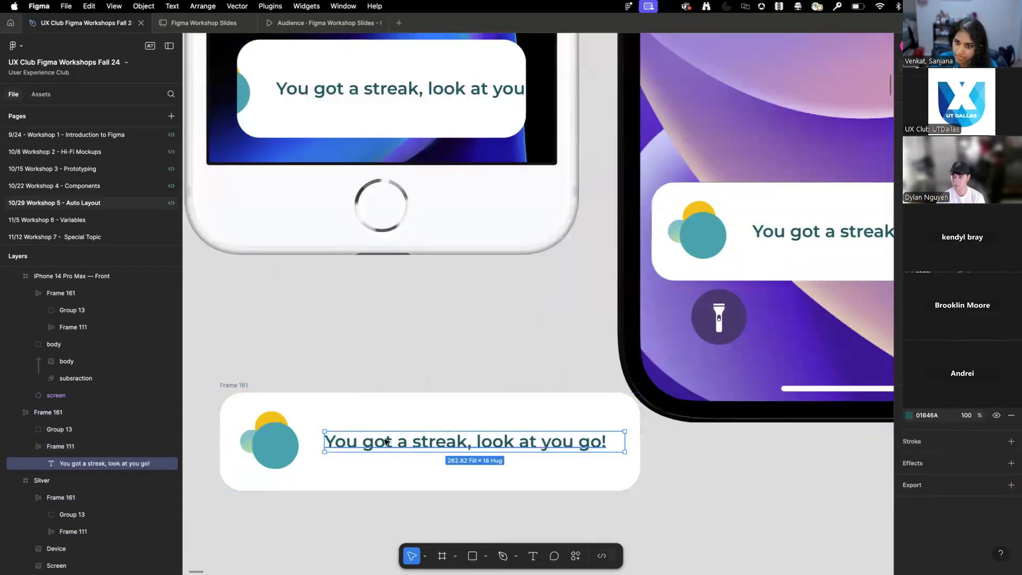
{"action": "right_click", "coordinate": [98, 453]}
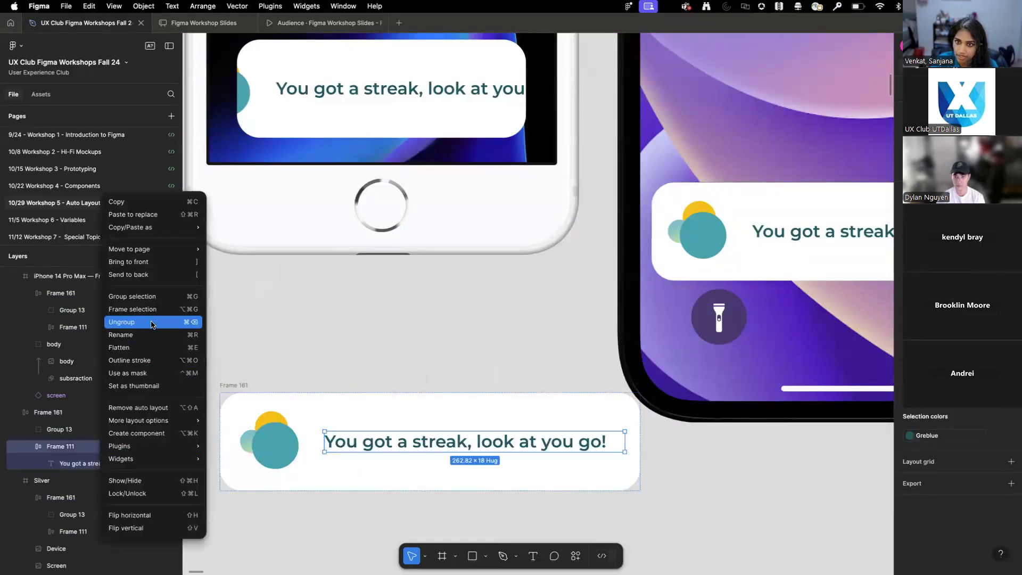
{"action": "key", "text": "super+BackSpace"}
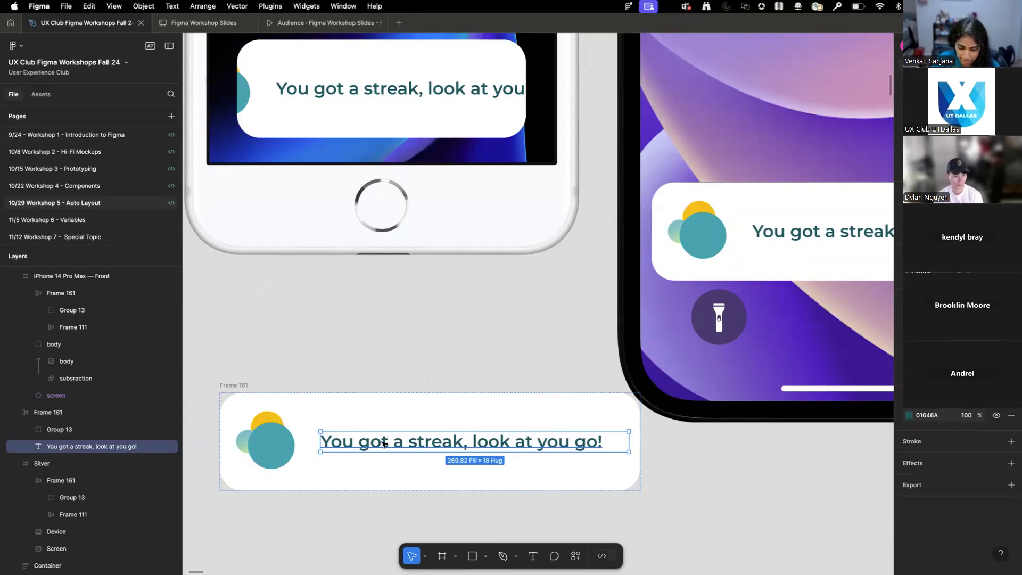
{"action": "key", "text": "shift+a"}
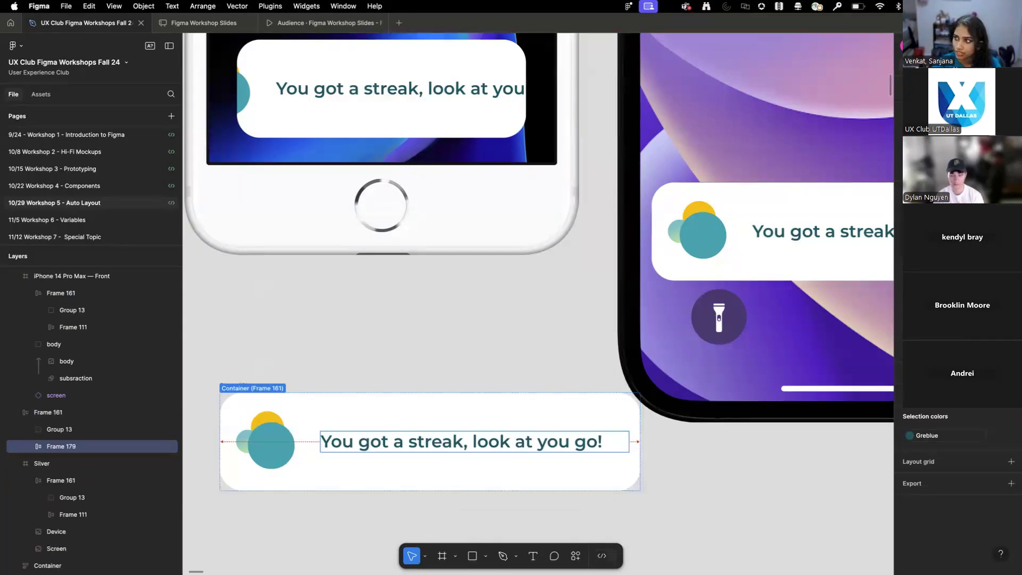
- Narrow the duplicated Frame 161 banner to about 308 wide so the streak text wraps
{"action": "left_click", "coordinate": [278, 440]}
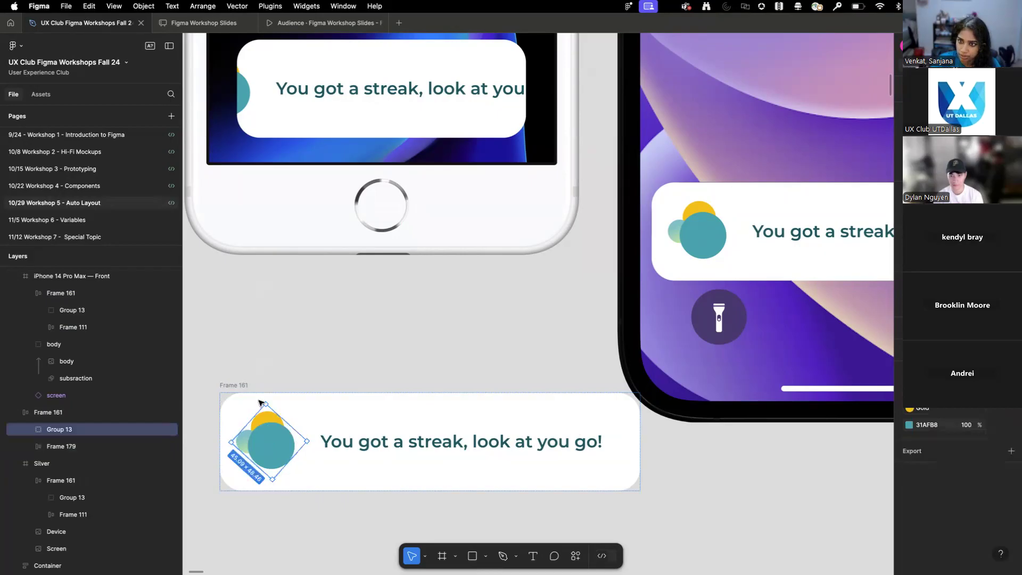
{"action": "left_click", "coordinate": [237, 387]}
{"action": "left_click_drag", "start_coordinate": [641, 438], "coordinate": [571, 423]}
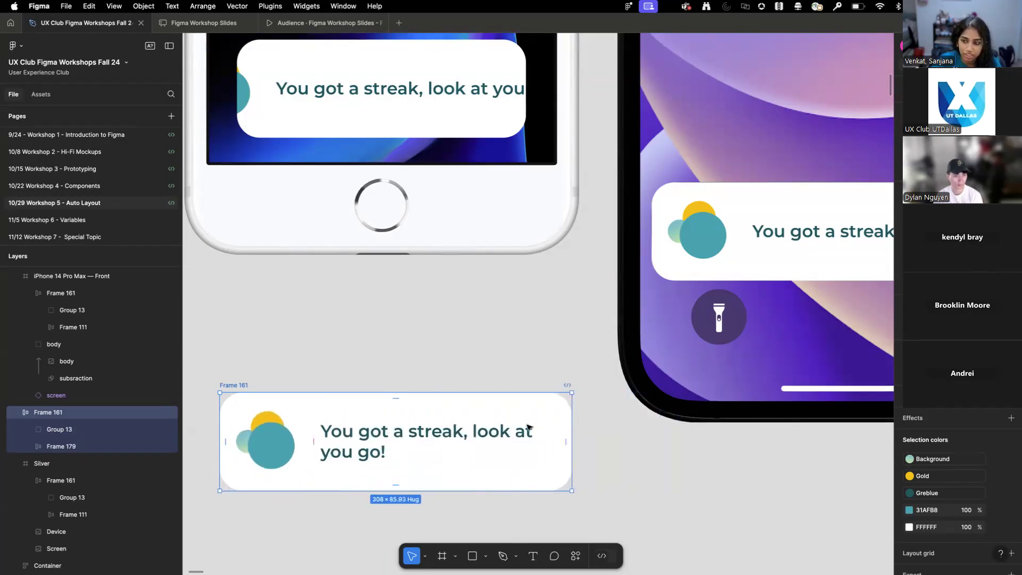
- Try narrowing the text frame inside the duplicated banner to about 177 wide
{"action": "left_click", "coordinate": [454, 432]}
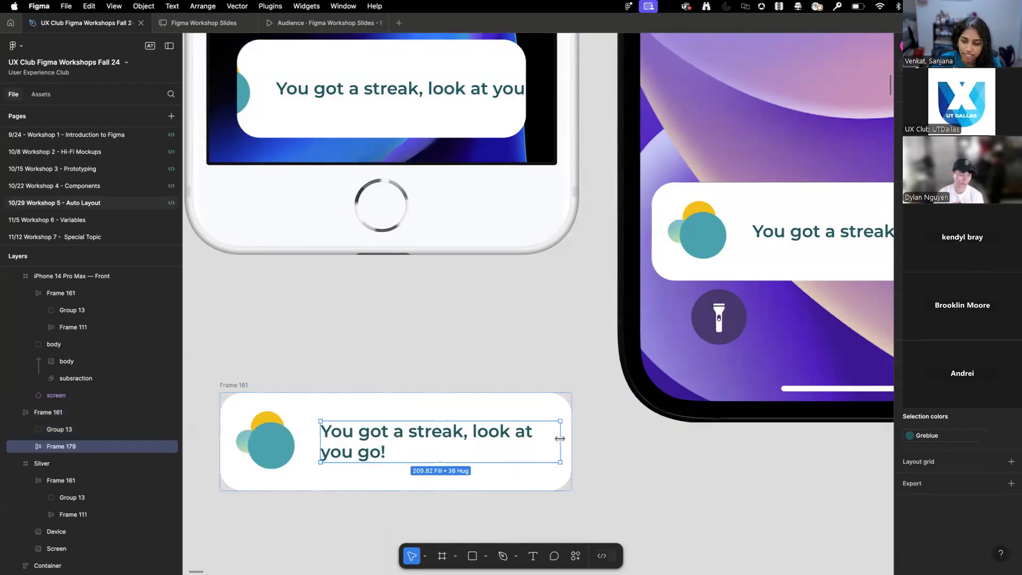
{"action": "left_click_drag", "start_coordinate": [557, 439], "coordinate": [523, 444]}
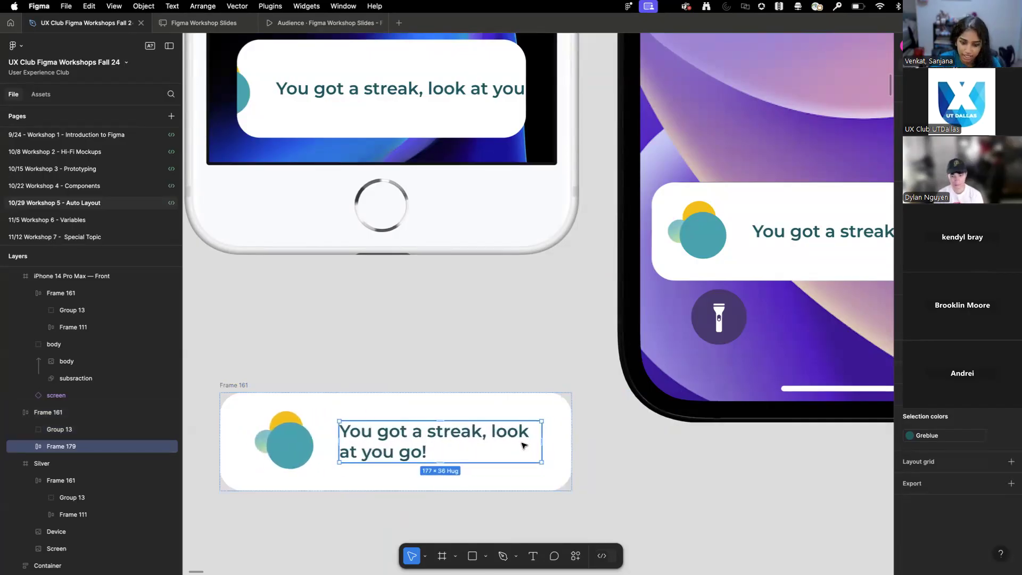
{"action": "key", "text": "super+z"}
- Set the duplicated Frame 161 banner's width to about 271 to fit the smaller phone
{"action": "left_click", "coordinate": [379, 410]}
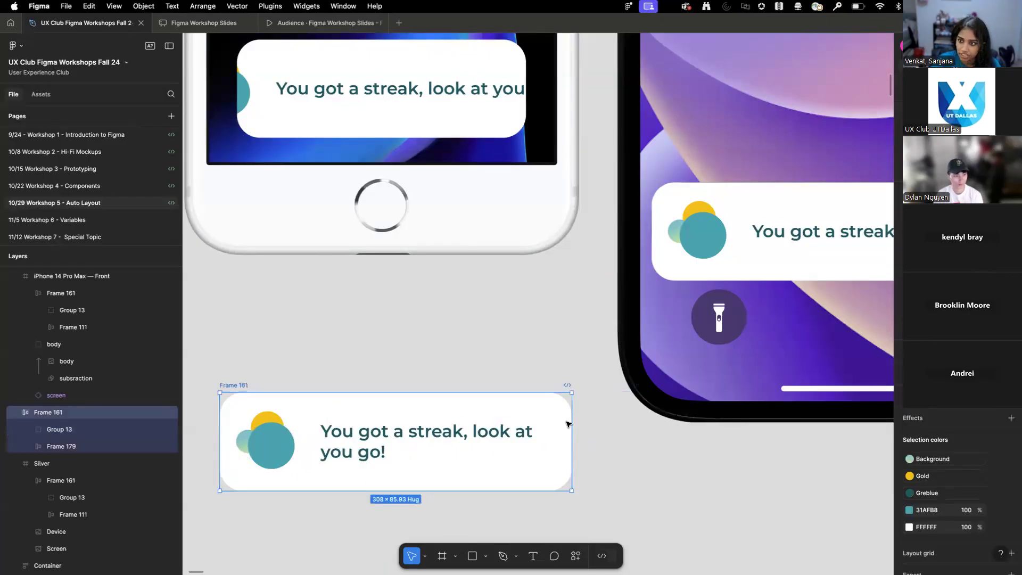
{"action": "left_click_drag", "start_coordinate": [569, 421], "coordinate": [529, 422]}
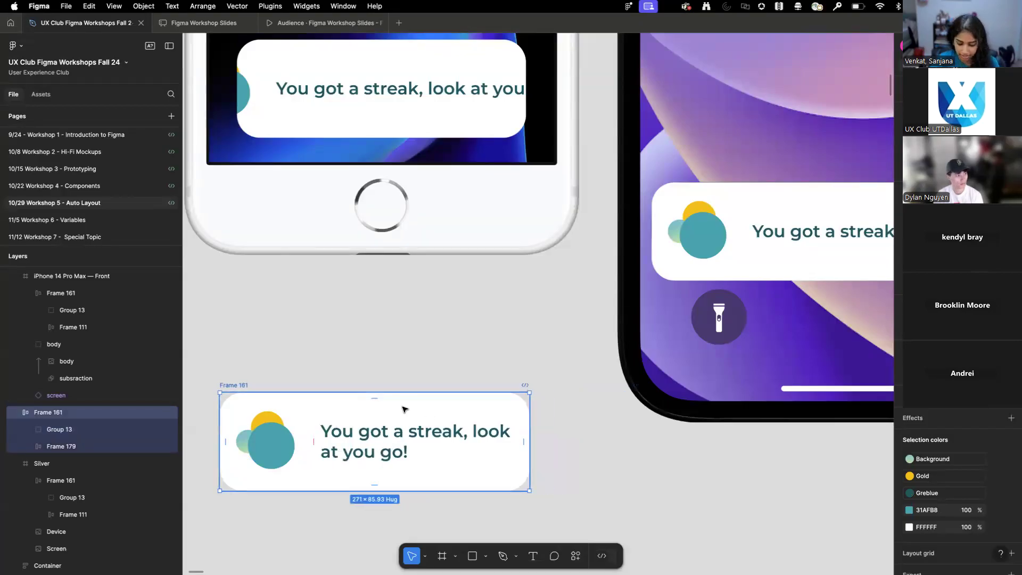
- Delete the clipped banner from the Silver phone and move the wrapped Frame 161 banner into its place, centred on the screen
{"action": "scroll", "coordinate": [403, 409], "scroll_direction": "up", "scroll_amount": 2}
{"action": "left_click", "coordinate": [381, 161]}
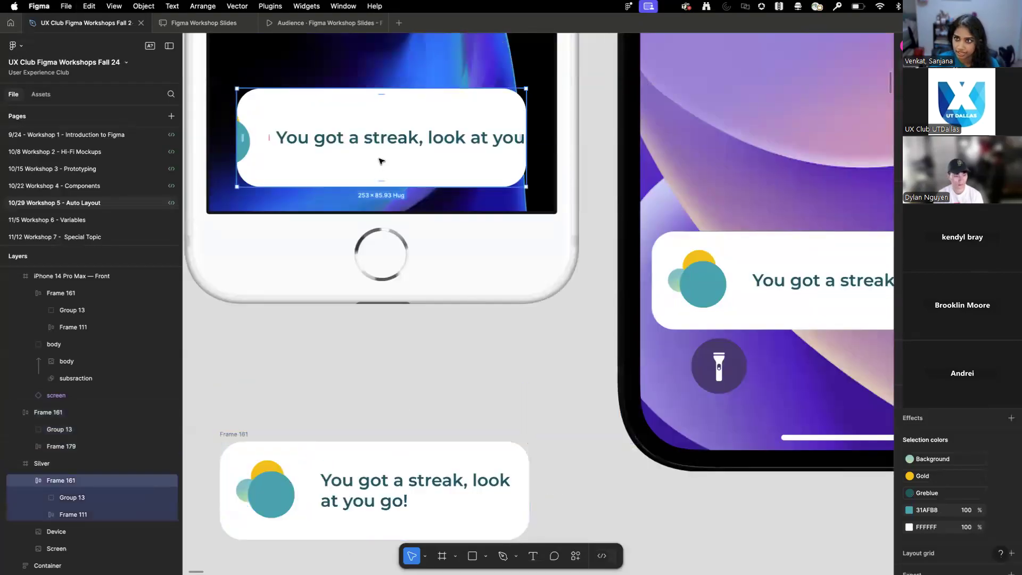
{"action": "left_click", "coordinate": [393, 462]}
{"action": "scroll", "coordinate": [394, 460], "scroll_direction": "down", "scroll_amount": 3}
{"action": "left_click", "coordinate": [353, 470]}
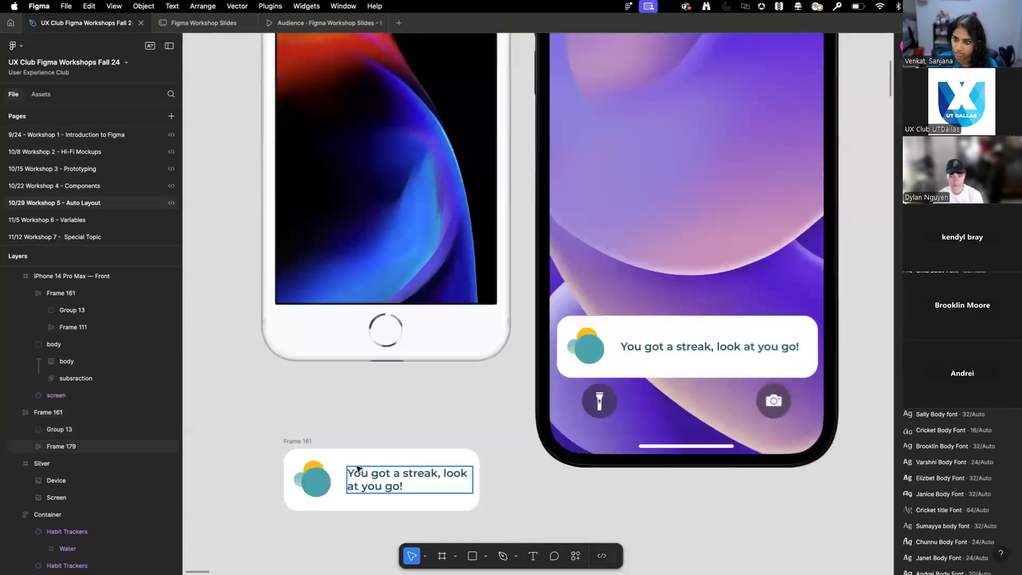
{"action": "left_click_drag", "start_coordinate": [304, 443], "coordinate": [306, 212]}
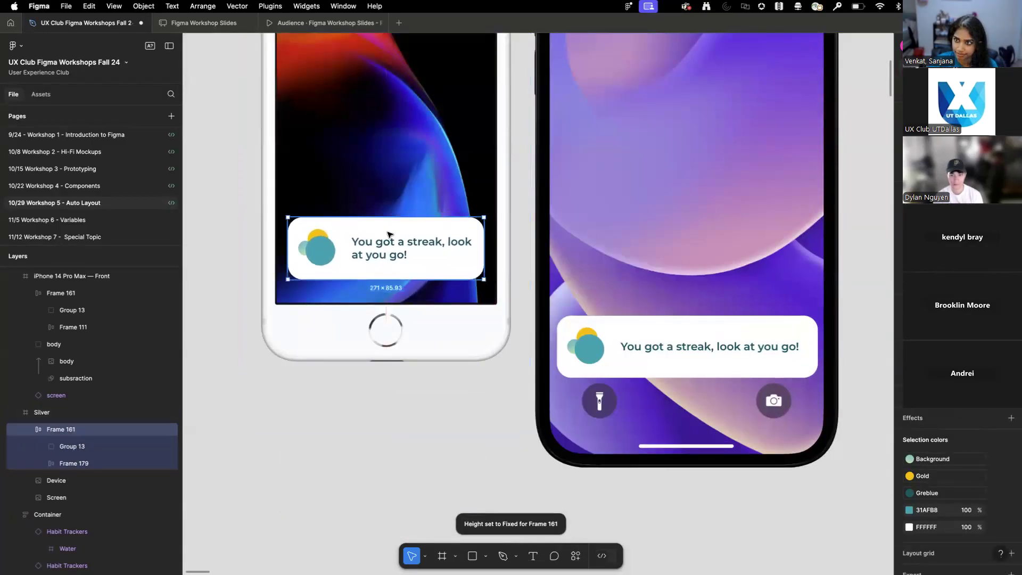
{"action": "scroll", "coordinate": [401, 235], "scroll_direction": "up", "scroll_amount": 3}
{"action": "double_click", "coordinate": [383, 246]}
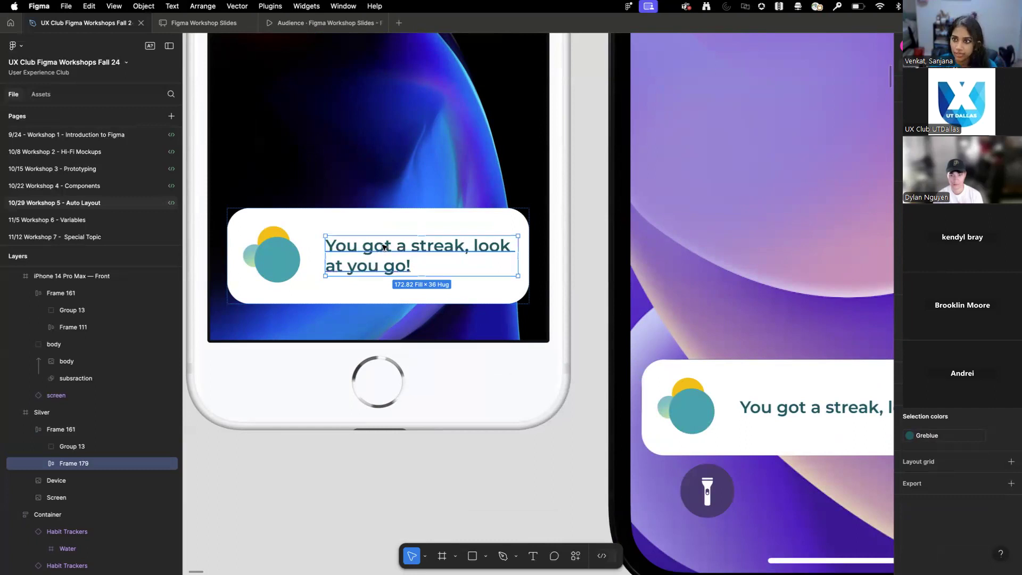
- Review the guide's Set responsiveness notes on Fill, Hug contents and Fixed width, and return to the banner on the Silver phone
{"action": "scroll", "coordinate": [383, 246], "scroll_direction": "down", "scroll_amount": 10}
{"action": "scroll", "coordinate": [391, 258], "scroll_direction": "up", "scroll_amount": 5}
{"action": "scroll", "coordinate": [391, 258], "scroll_direction": "right", "scroll_amount": 10}
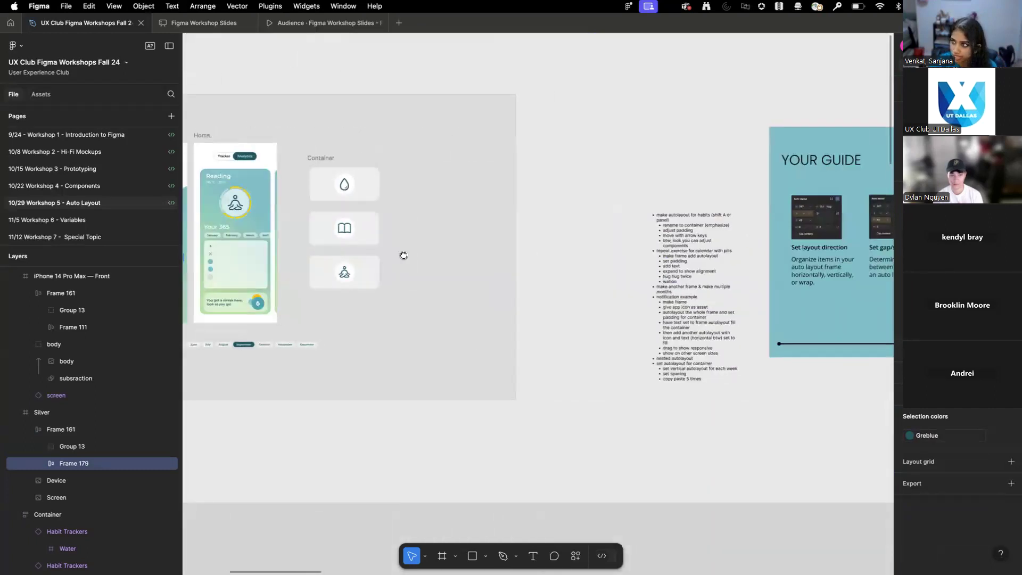
{"action": "scroll", "coordinate": [745, 285], "scroll_direction": "up", "scroll_amount": 5}
{"action": "scroll", "coordinate": [772, 280], "scroll_direction": "up", "scroll_amount": 3}
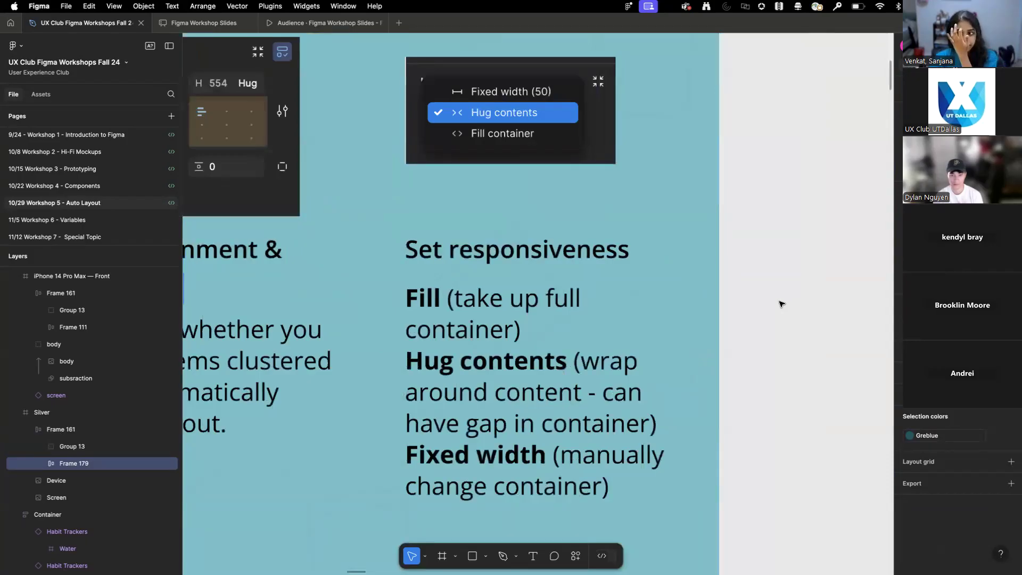
{"action": "left_click", "coordinate": [759, 305]}
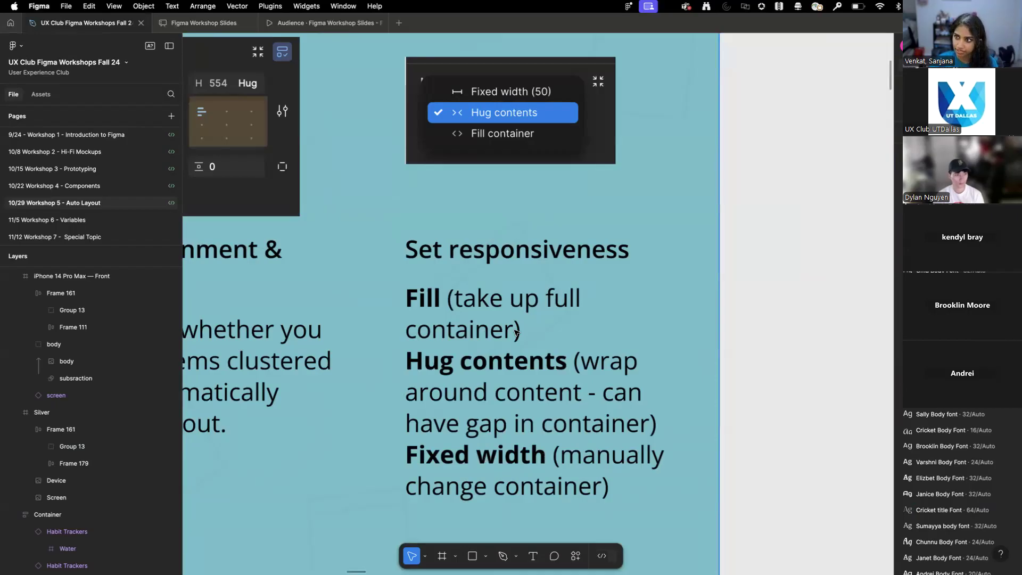
{"action": "scroll", "coordinate": [515, 333], "scroll_direction": "down", "scroll_amount": 5}
{"action": "left_click_drag", "start_coordinate": [288, 442], "coordinate": [677, 373]}
{"action": "left_click_drag", "start_coordinate": [275, 391], "coordinate": [681, 395]}
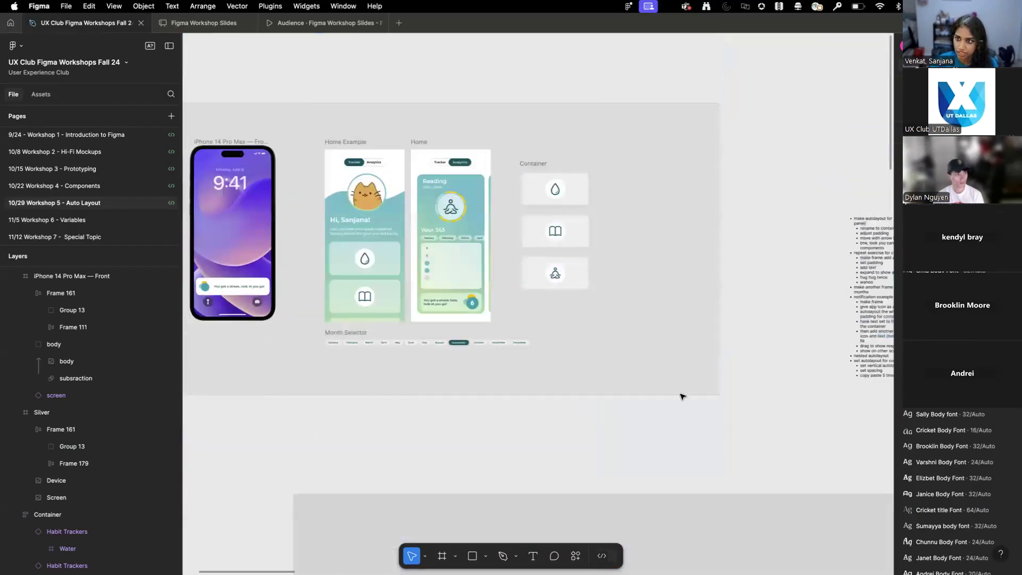
{"action": "left_click_drag", "start_coordinate": [209, 291], "coordinate": [478, 321]}
{"action": "scroll", "coordinate": [406, 285], "scroll_direction": "up", "scroll_amount": 10}
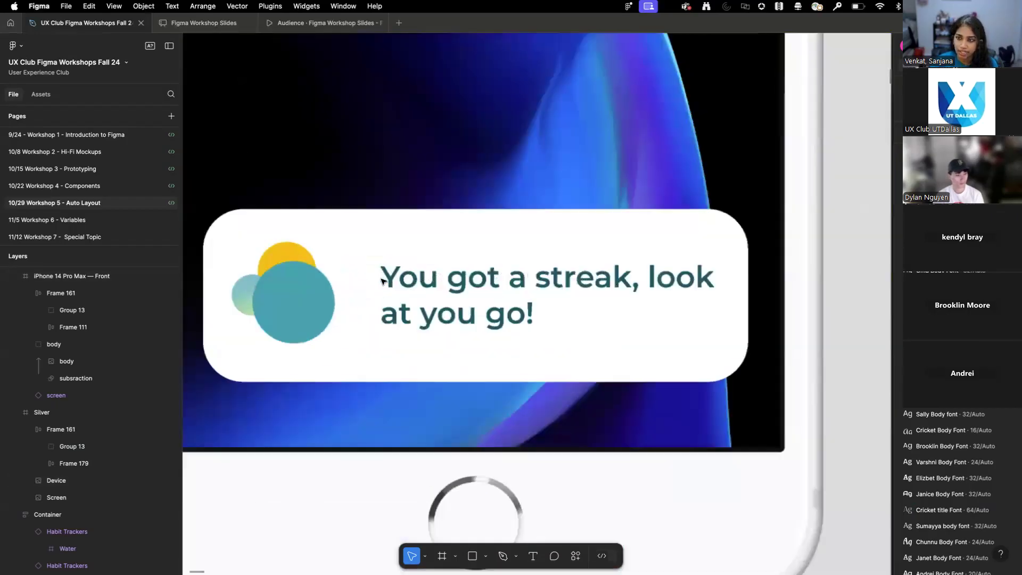
- Set the horizontal resizing of the text frame inside the Silver phone's banner to Fixed width
{"action": "left_click", "coordinate": [485, 264]}
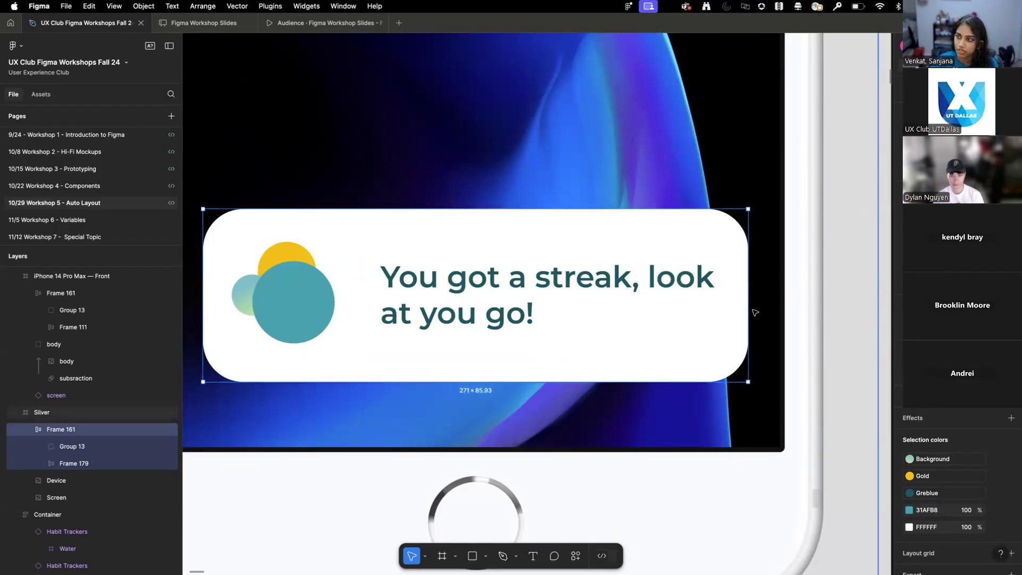
{"action": "double_click", "coordinate": [650, 287]}
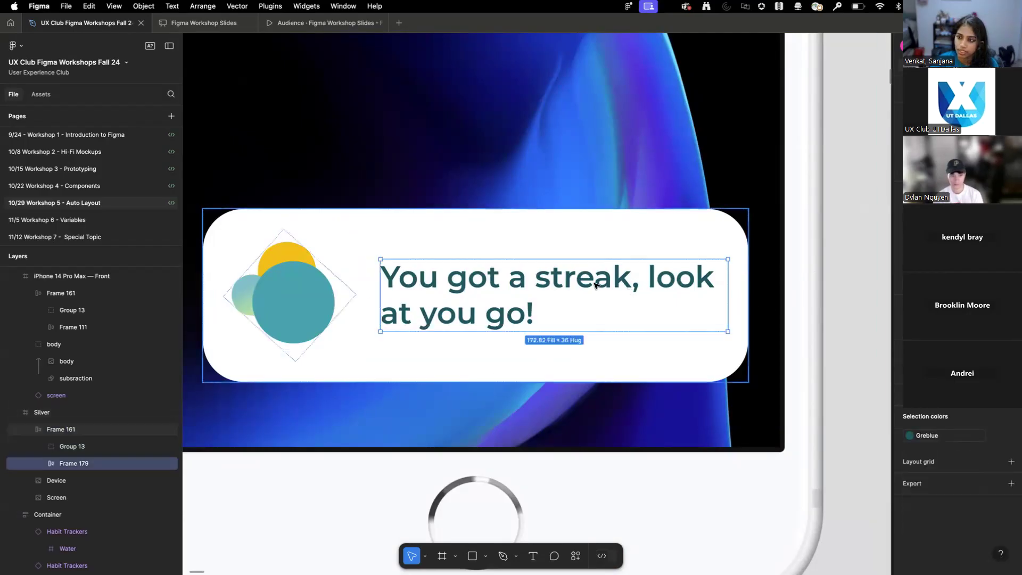
{"action": "left_click", "coordinate": [827, 256]}
{"action": "double_click", "coordinate": [513, 305]}
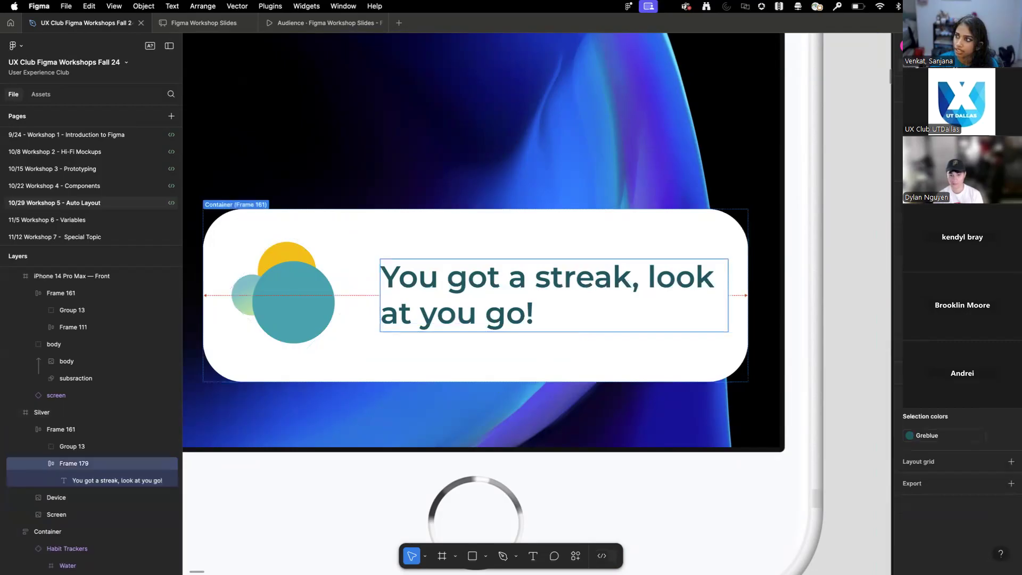
{"action": "left_click", "coordinate": [947, 248]}
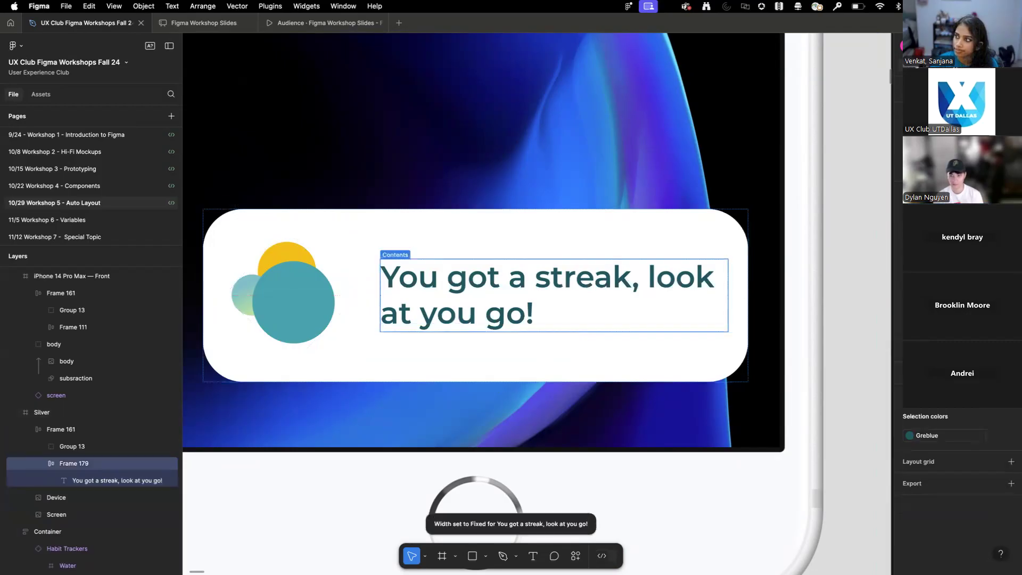
- Try narrowing the Silver phone's banner, first to about 237 wide and then to roughly half its width, with the text frame fixed
{"action": "left_click", "coordinate": [672, 231]}
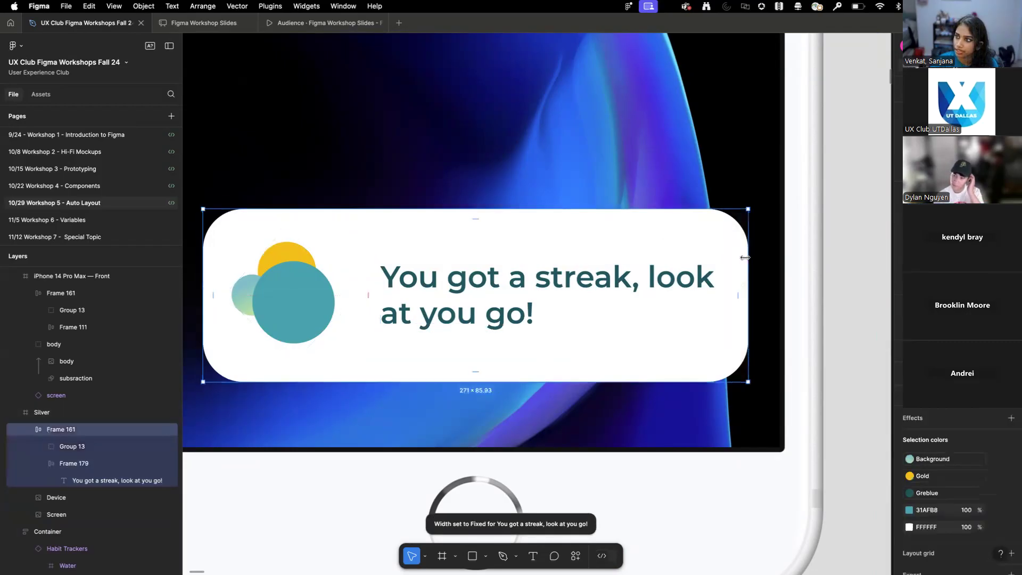
{"action": "left_click_drag", "start_coordinate": [683, 256], "coordinate": [349, 267]}
{"action": "key", "text": "ctrl+z"}
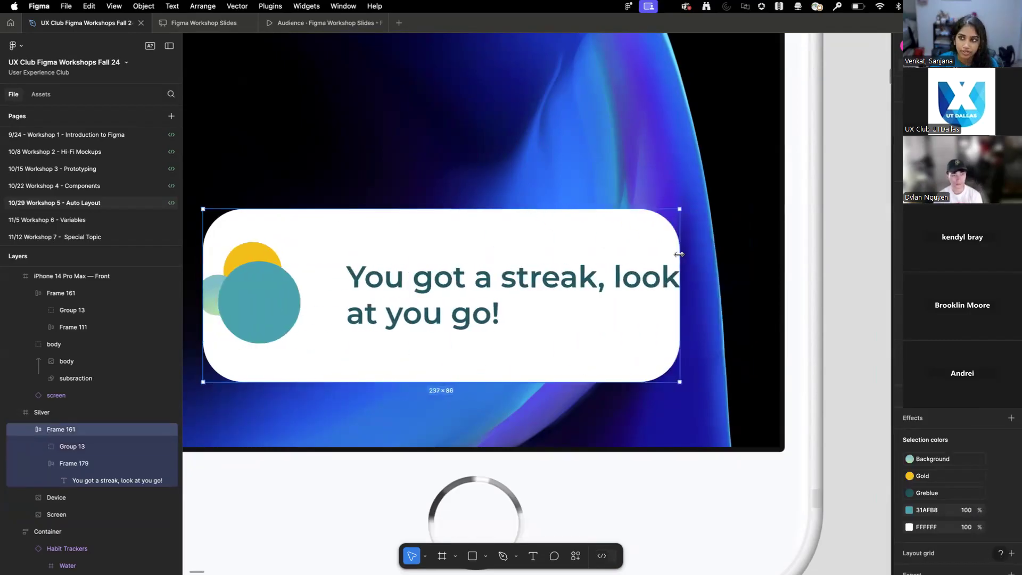
{"action": "left_click", "coordinate": [419, 294]}
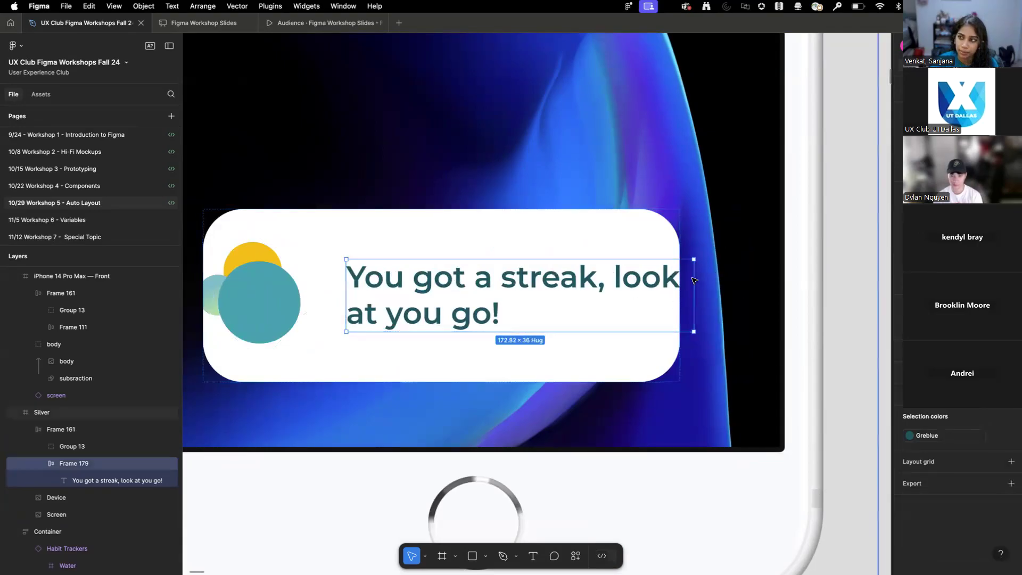
{"action": "left_click", "coordinate": [676, 251]}
{"action": "left_click_drag", "start_coordinate": [680, 250], "coordinate": [492, 273]}
- Set the text frame's horizontal resizing to Fill container and widen the Silver phone's banner to about 261
{"action": "left_click", "coordinate": [410, 286]}
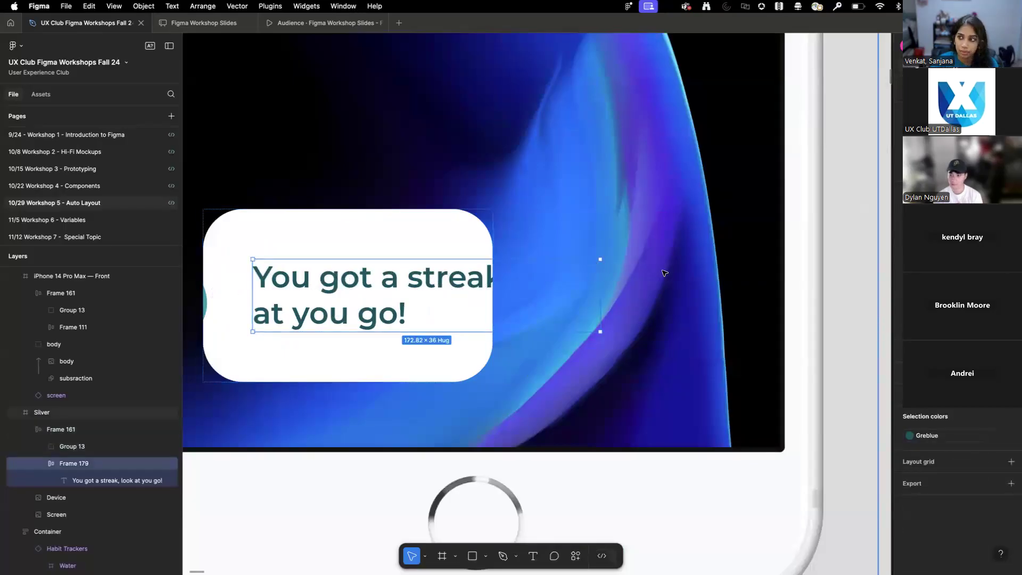
{"action": "left_click", "coordinate": [935, 209]}
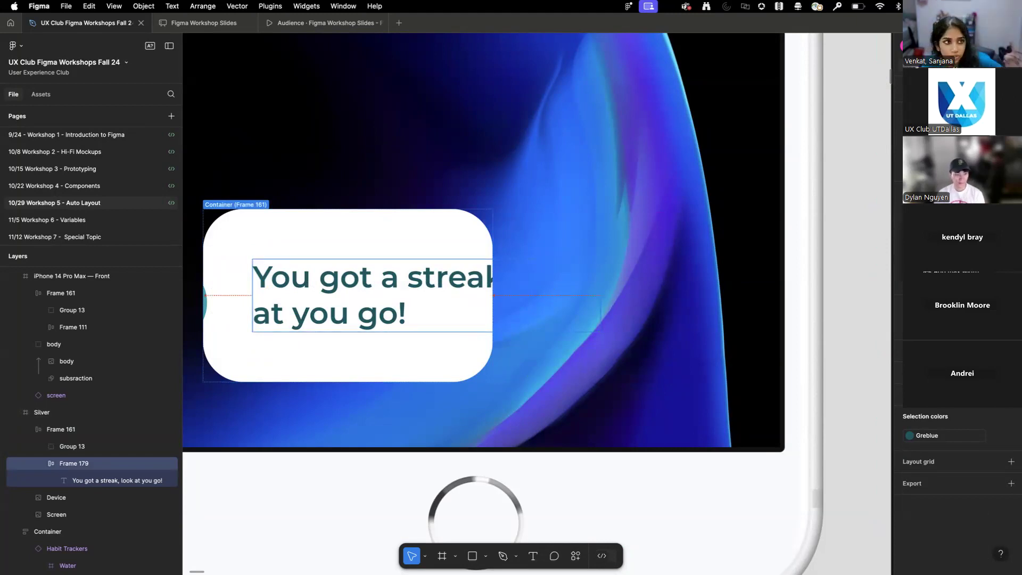
{"action": "left_click", "coordinate": [940, 237]}
{"action": "left_click", "coordinate": [468, 267]}
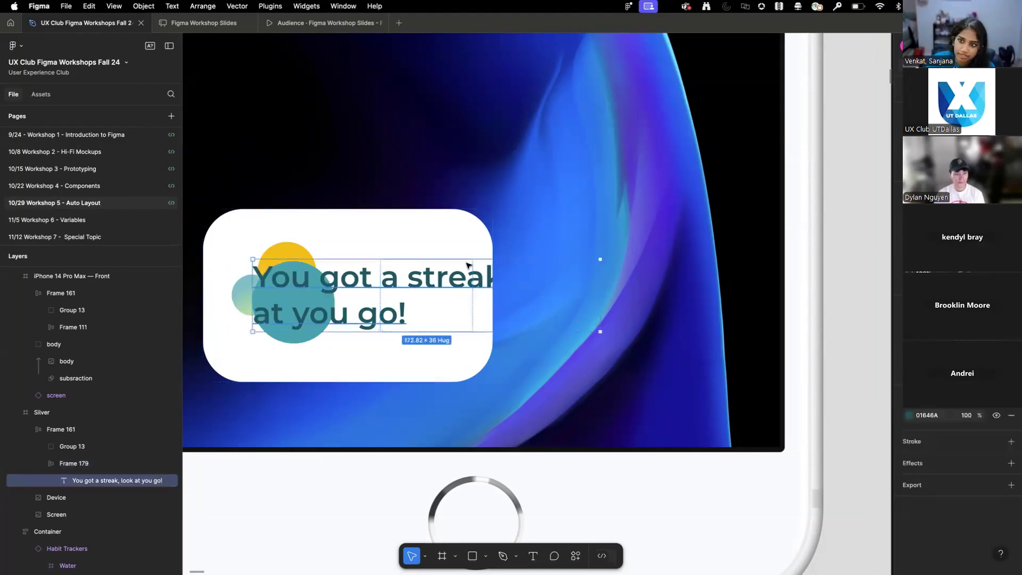
{"action": "left_click", "coordinate": [470, 232]}
{"action": "left_click_drag", "start_coordinate": [496, 240], "coordinate": [728, 240]}
{"action": "scroll", "coordinate": [516, 285], "scroll_direction": "down", "scroll_amount": 5}
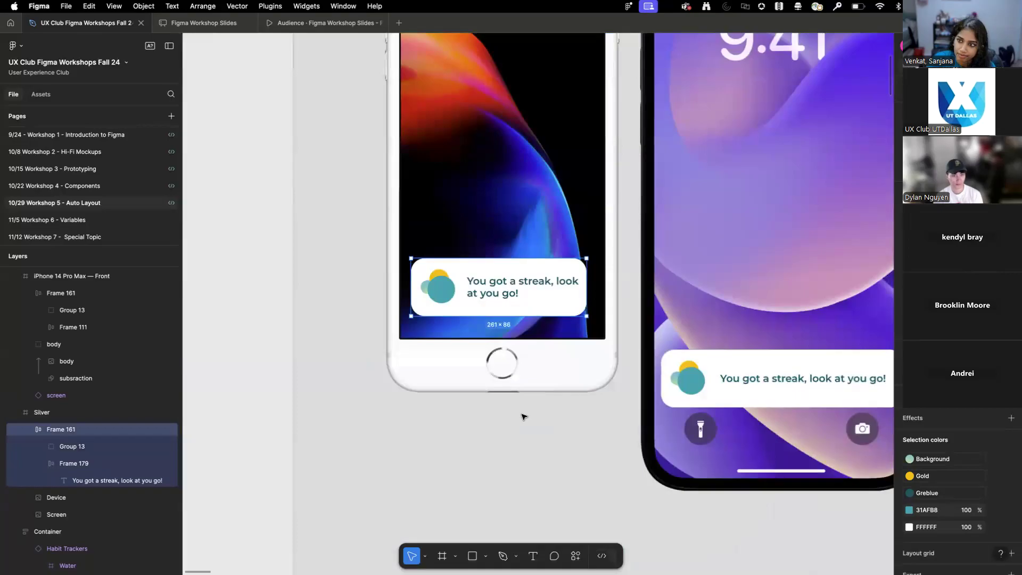
{"action": "left_click", "coordinate": [522, 418]}
- Survey the participants' workspaces below the demo section to check how far their notification banners have come
{"action": "scroll", "coordinate": [500, 416], "scroll_direction": "down", "scroll_amount": 10}
{"action": "scroll", "coordinate": [690, 435], "scroll_direction": "right", "scroll_amount": 5}
{"action": "scroll", "coordinate": [690, 436], "scroll_direction": "down", "scroll_amount": 6}
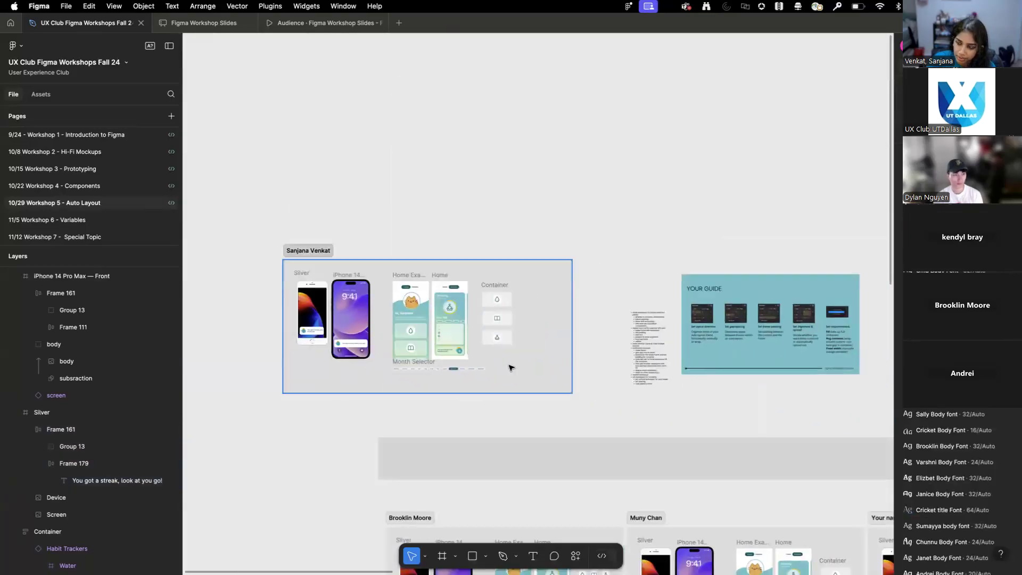
{"action": "scroll", "coordinate": [504, 364], "scroll_direction": "down", "scroll_amount": 5}
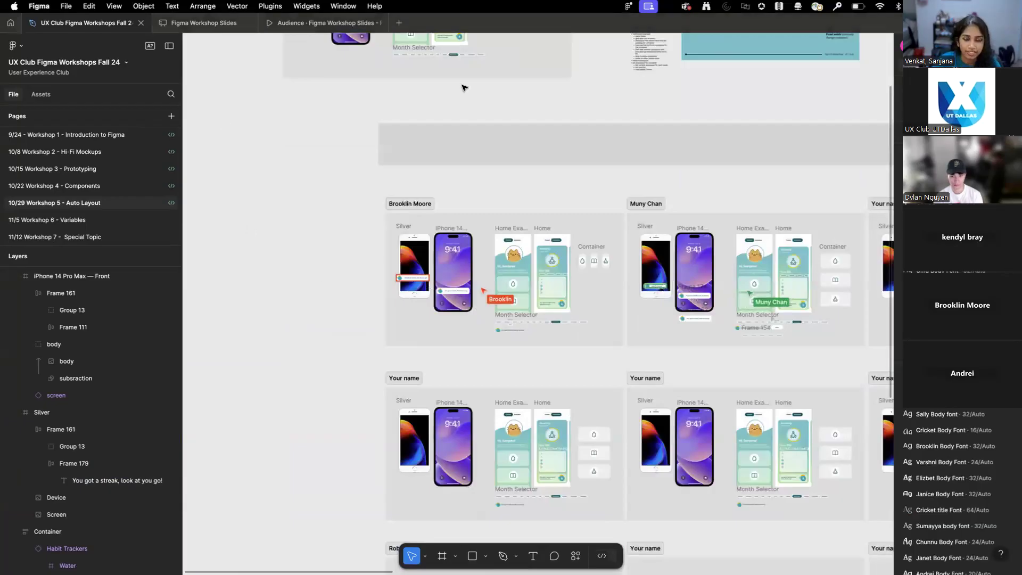
{"action": "scroll", "coordinate": [371, 133], "scroll_direction": "up", "scroll_amount": 2}
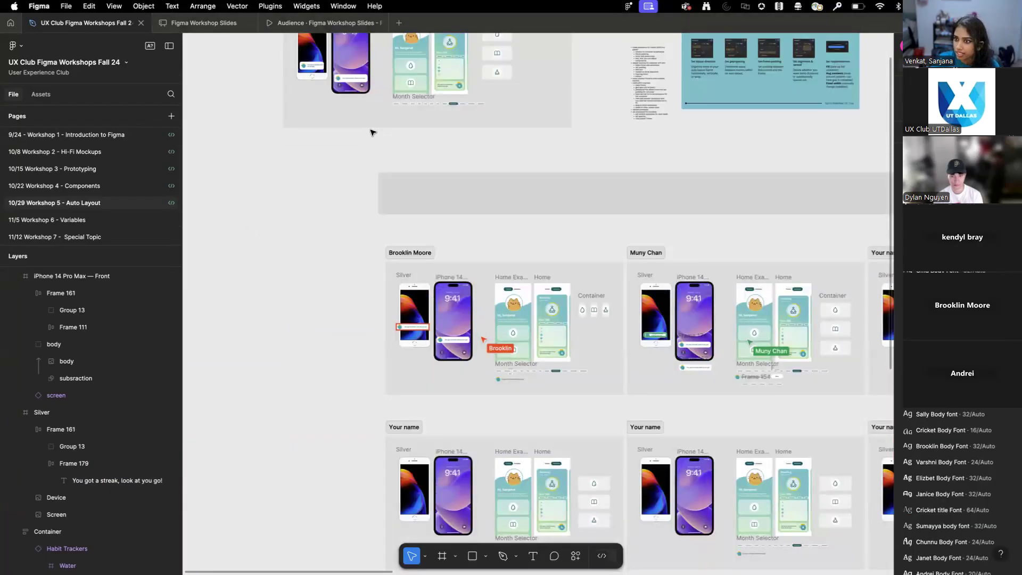
{"action": "scroll", "coordinate": [371, 132], "scroll_direction": "down", "scroll_amount": 5}
{"action": "scroll", "coordinate": [292, 128], "scroll_direction": "down", "scroll_amount": 3}
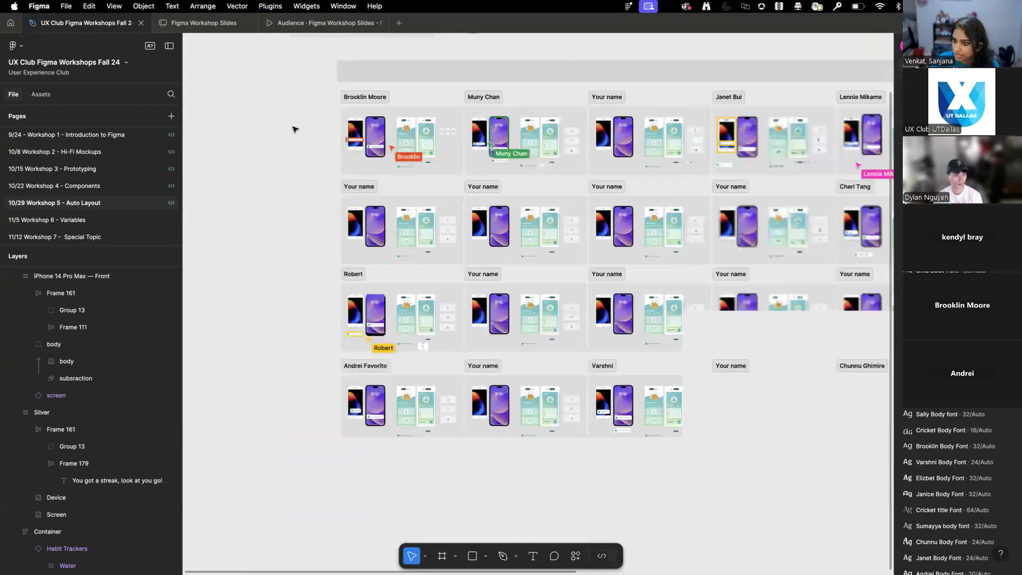
{"action": "scroll", "coordinate": [292, 128], "scroll_direction": "down", "scroll_amount": 2}
{"action": "scroll", "coordinate": [292, 127], "scroll_direction": "up", "scroll_amount": 1}
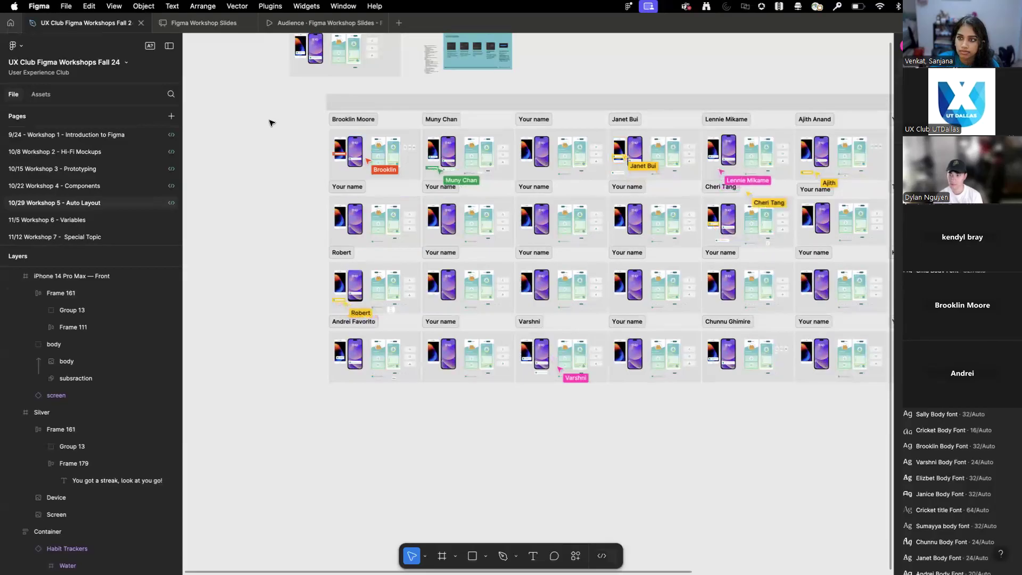
- Review the demo section's banners on the Silver and iPhone 14 Pro Max mockups, then its place among the other workspaces
{"action": "scroll", "coordinate": [269, 122], "scroll_direction": "up", "scroll_amount": 5}
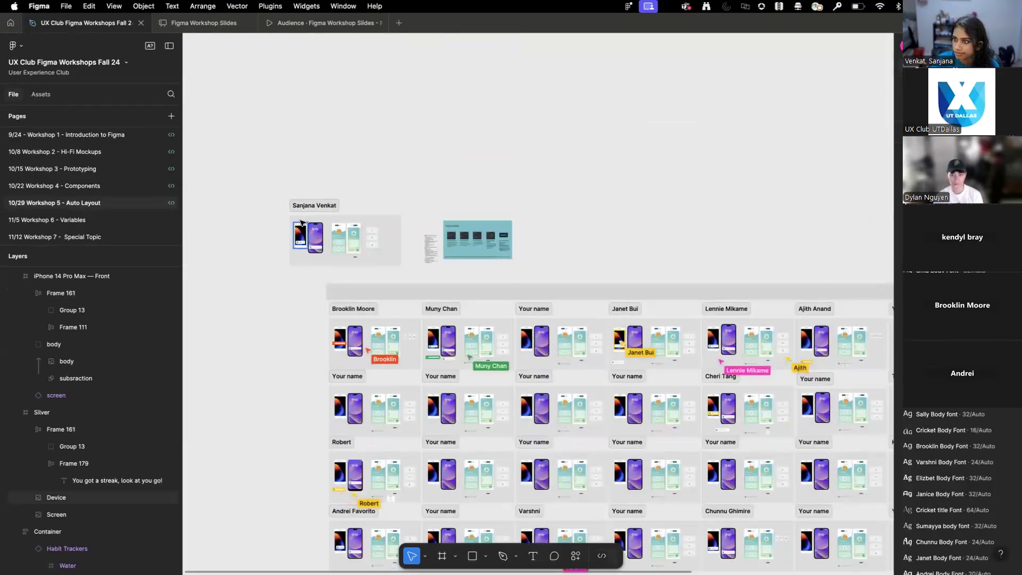
{"action": "scroll", "coordinate": [301, 223], "scroll_direction": "up", "scroll_amount": 10}
{"action": "scroll", "coordinate": [301, 222], "scroll_direction": "up", "scroll_amount": 10}
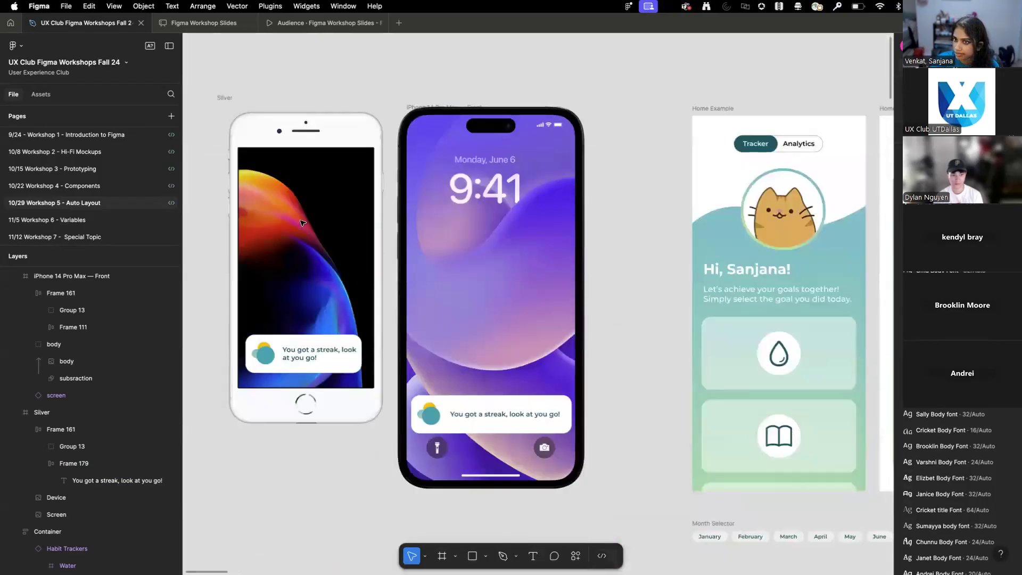
{"action": "left_click", "coordinate": [336, 399]}
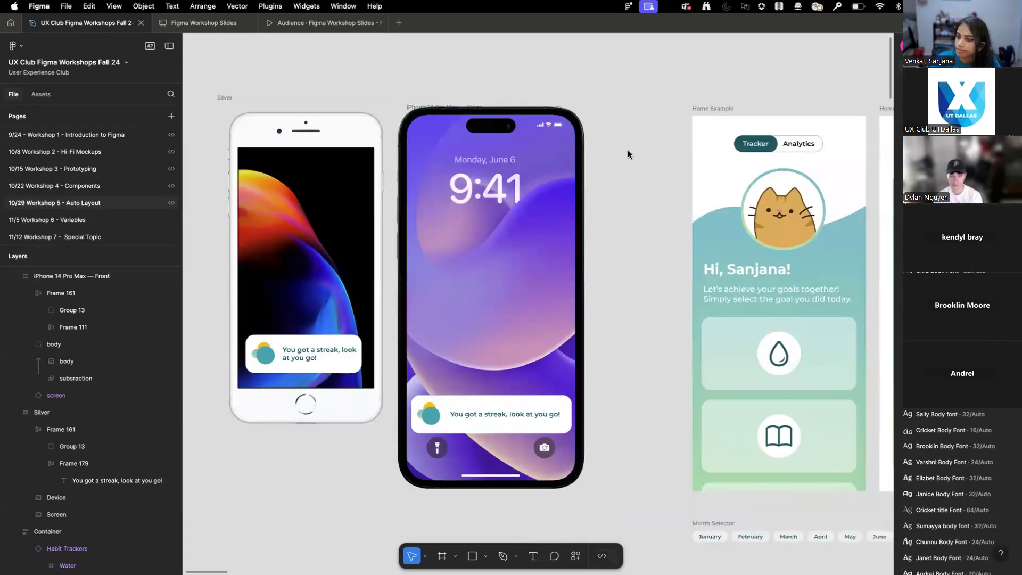
{"action": "scroll", "coordinate": [629, 150], "scroll_direction": "right", "scroll_amount": 5}
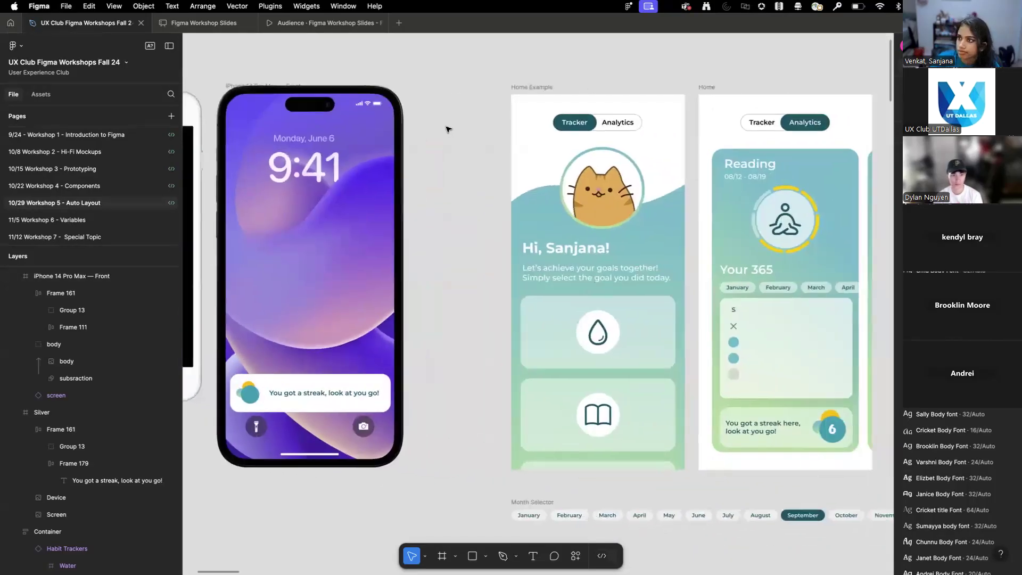
{"action": "scroll", "coordinate": [447, 126], "scroll_direction": "down", "scroll_amount": 10}
{"action": "left_click_drag", "start_coordinate": [761, 193], "coordinate": [700, 215]}
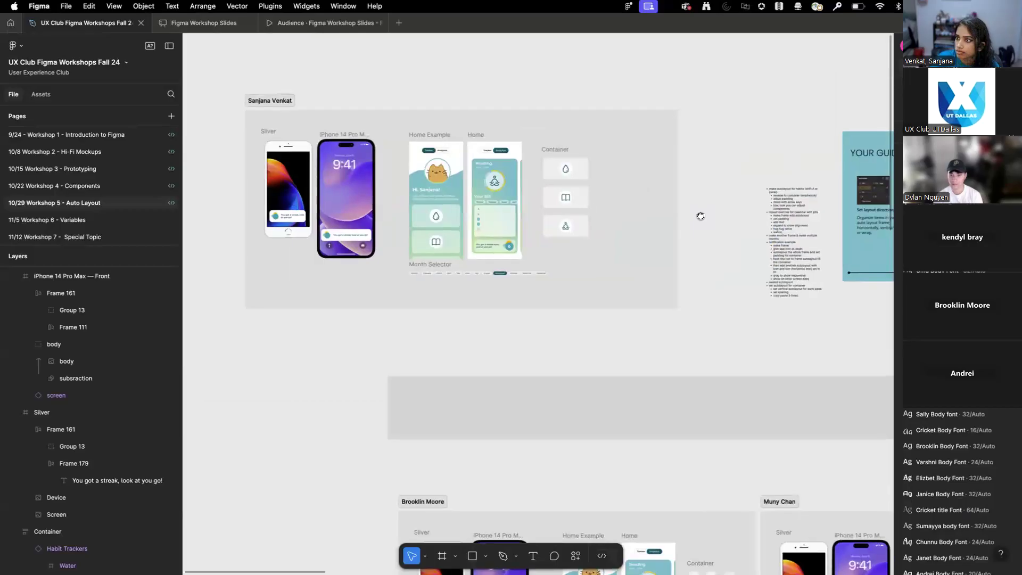
{"action": "left_click", "coordinate": [663, 218]}
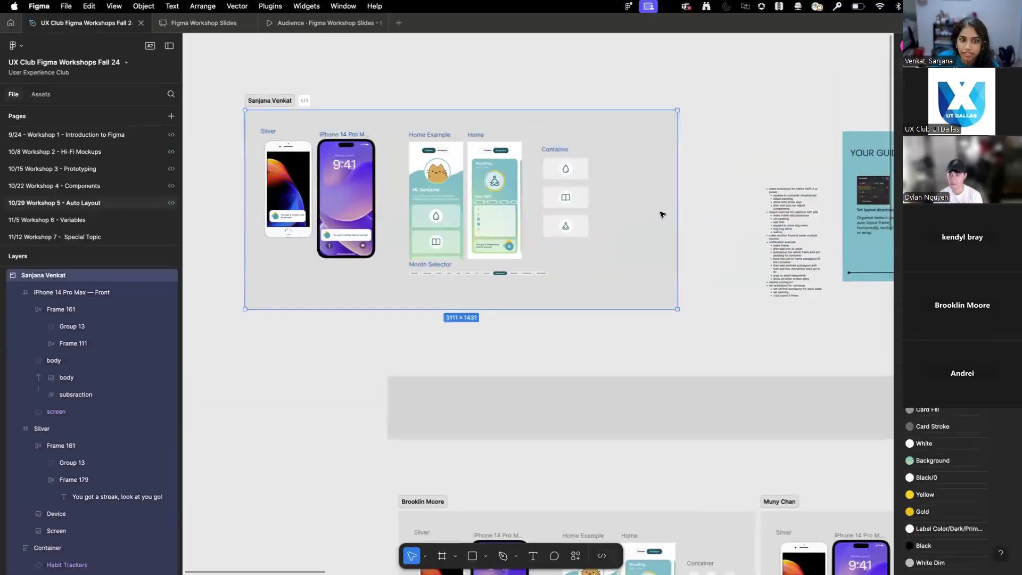
{"action": "key", "text": "Escape"}
{"action": "left_click_drag", "start_coordinate": [657, 219], "coordinate": [730, 236]}
{"action": "scroll", "coordinate": [676, 223], "scroll_direction": "down", "scroll_amount": 10}
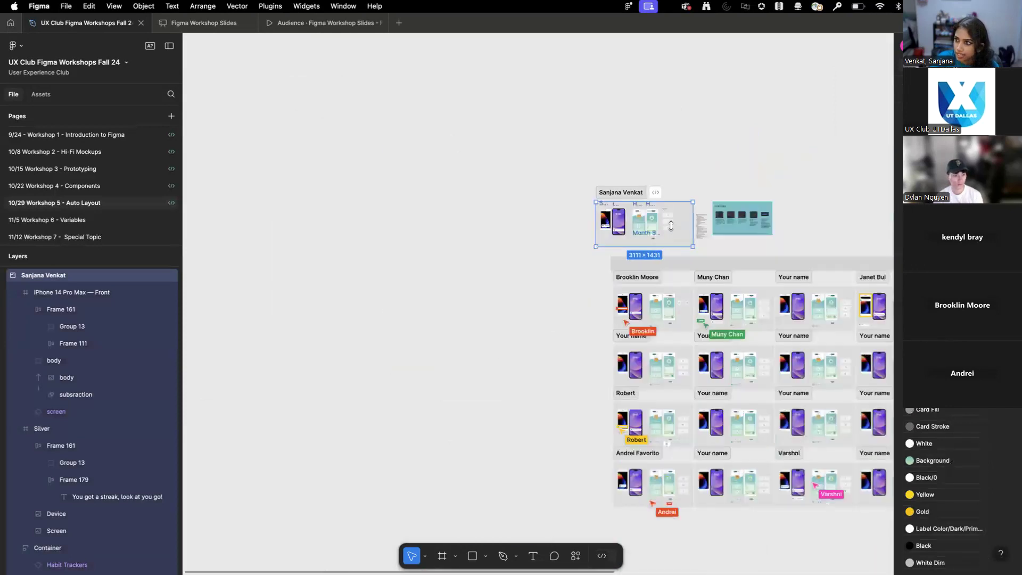
{"action": "left_click_drag", "start_coordinate": [471, 261], "coordinate": [277, 215]}
- In the first participant's workspace, wrap the Silver phone banner's streak text in its own auto layout frame
{"action": "scroll", "coordinate": [456, 261], "scroll_direction": "up", "scroll_amount": 5}
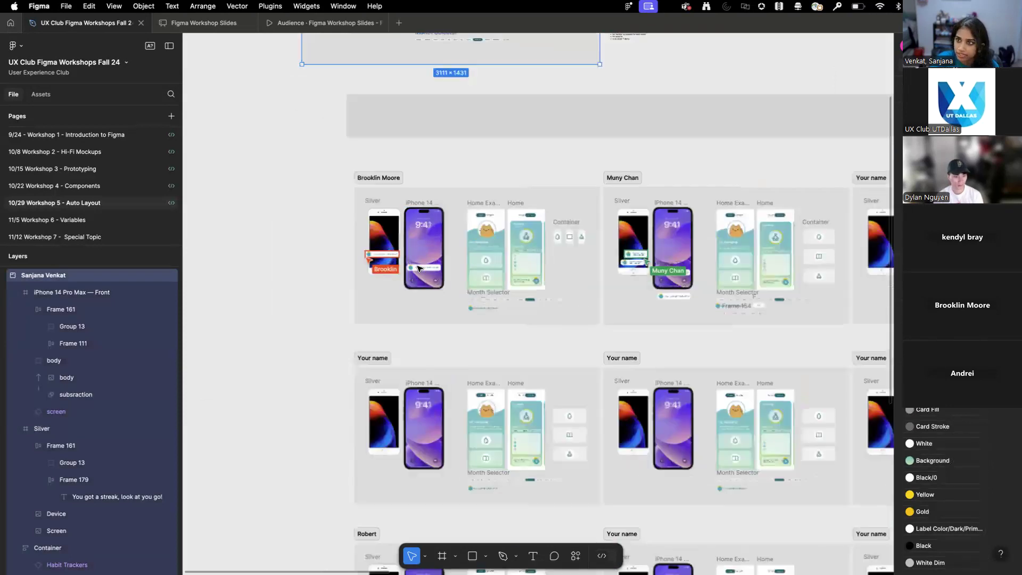
{"action": "scroll", "coordinate": [380, 266], "scroll_direction": "up", "scroll_amount": 8}
{"action": "scroll", "coordinate": [343, 253], "scroll_direction": "up", "scroll_amount": 3}
{"action": "left_click", "coordinate": [381, 212]}
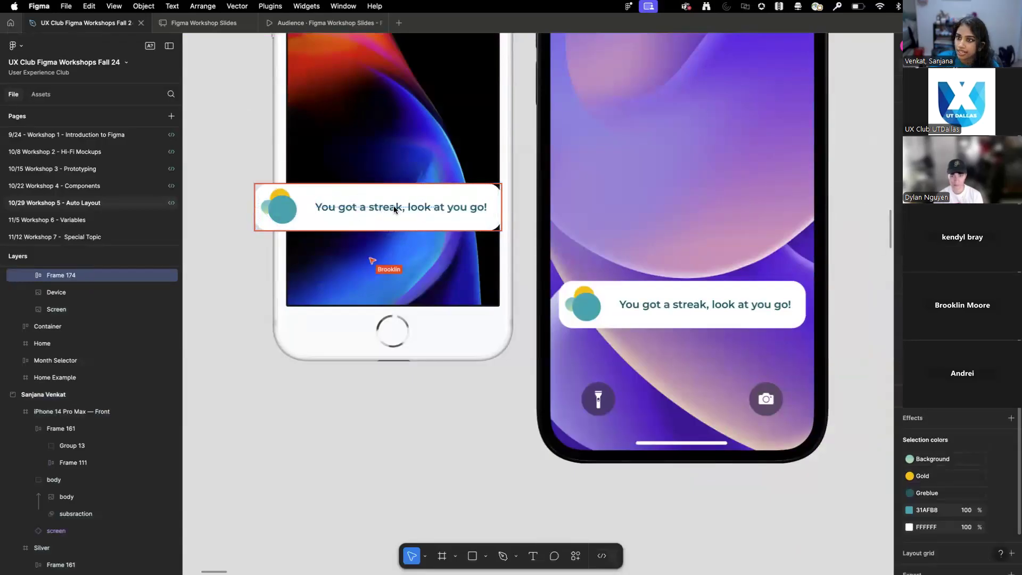
{"action": "scroll", "coordinate": [342, 202], "scroll_direction": "up", "scroll_amount": 7}
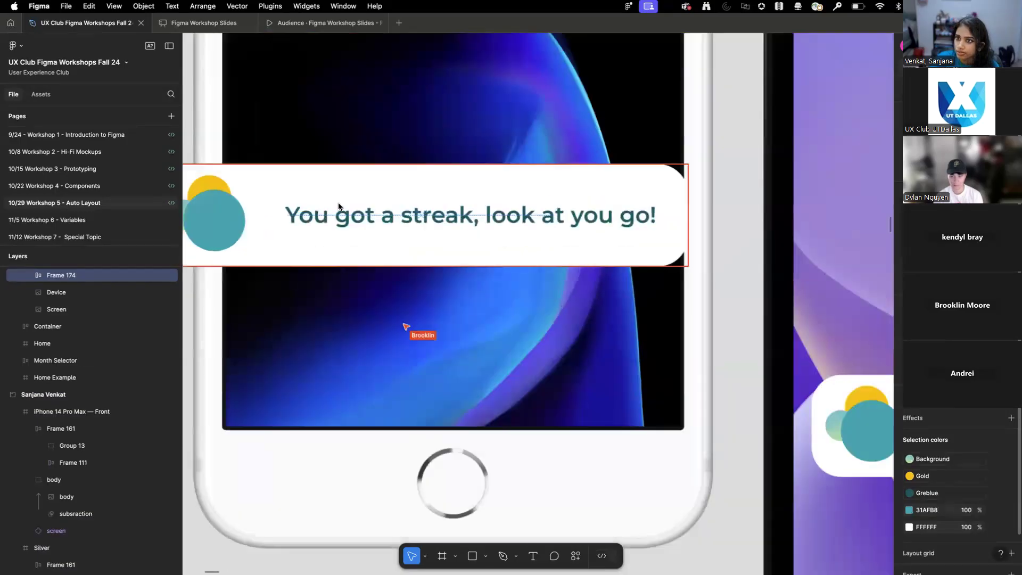
{"action": "left_click", "coordinate": [340, 206]}
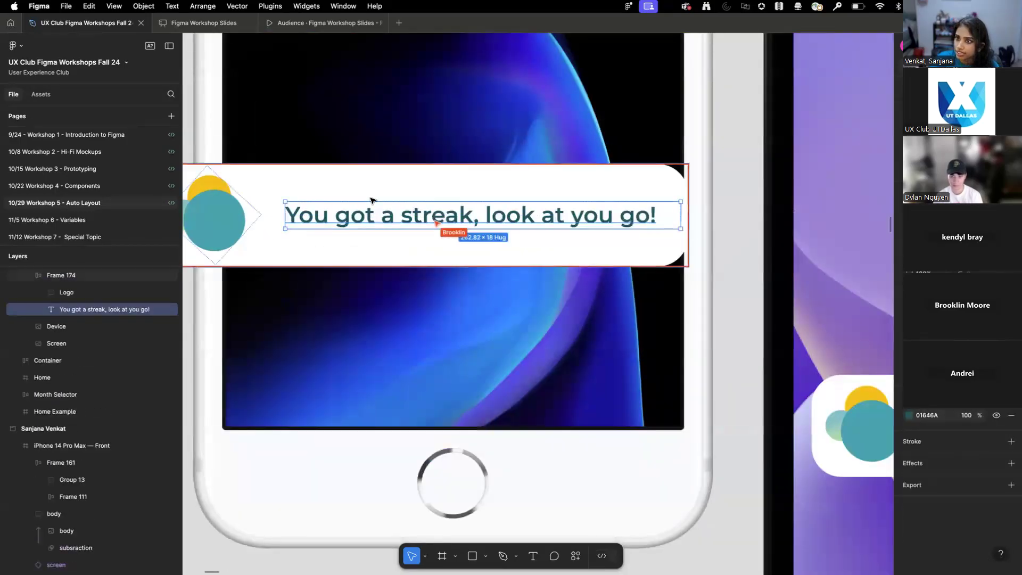
{"action": "left_click_drag", "start_coordinate": [314, 214], "coordinate": [410, 272]}
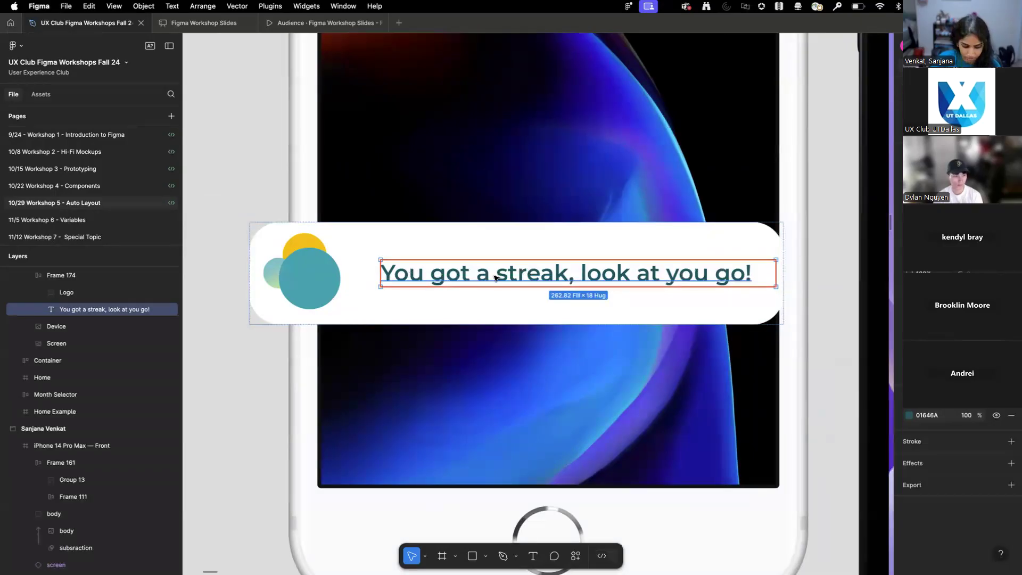
{"action": "key", "text": "shift+a"}
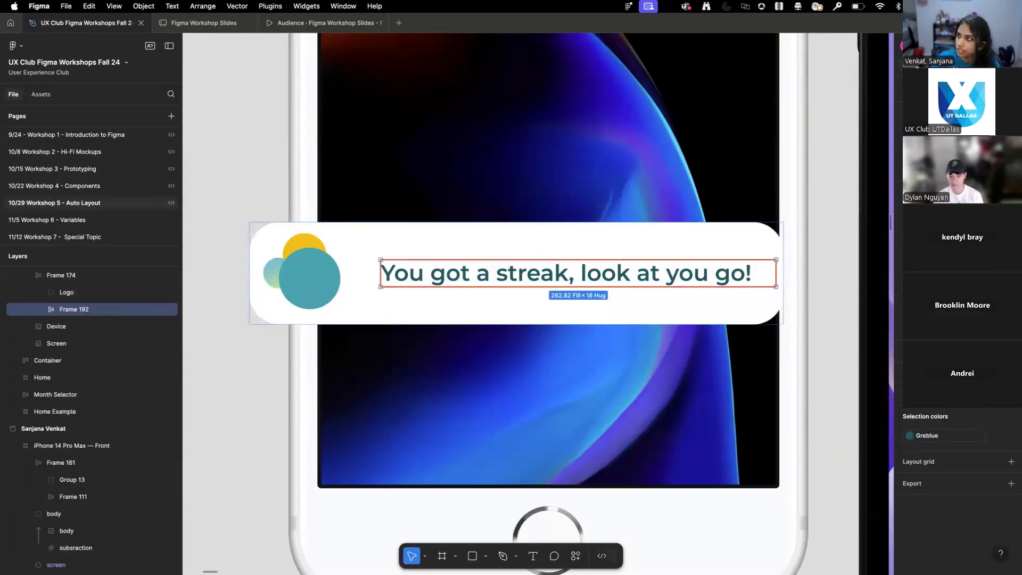
- Narrow the participant's Frame 174 banner from both sides to about 281 wide so it fits inside the Silver phone's screen
{"action": "key", "text": "alt"}
{"action": "left_click", "coordinate": [255, 222]}
{"action": "left_click_drag", "start_coordinate": [249, 260], "coordinate": [342, 263]}
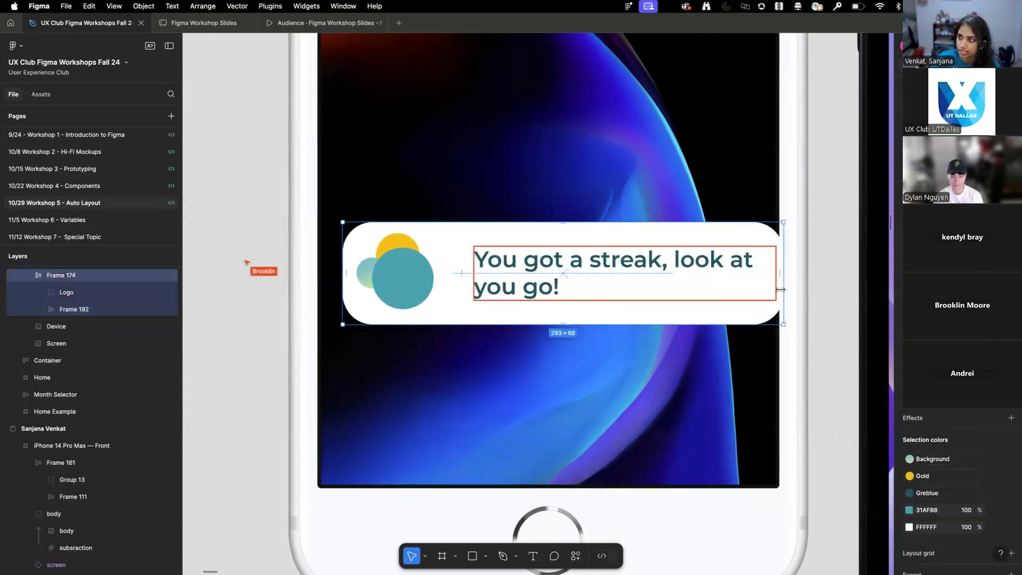
{"action": "left_click_drag", "start_coordinate": [783, 290], "coordinate": [765, 291]}
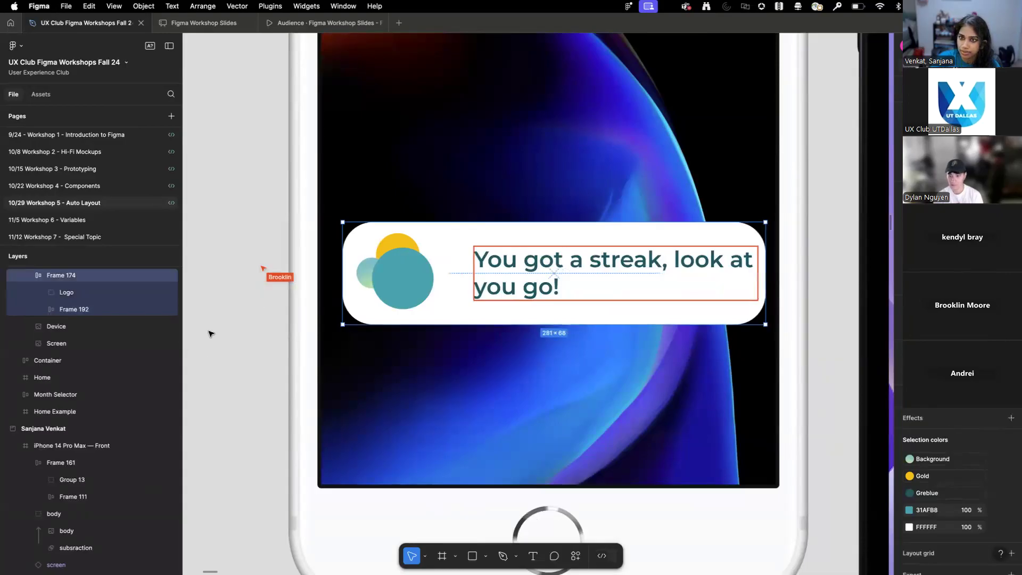
{"action": "left_click", "coordinate": [227, 329]}
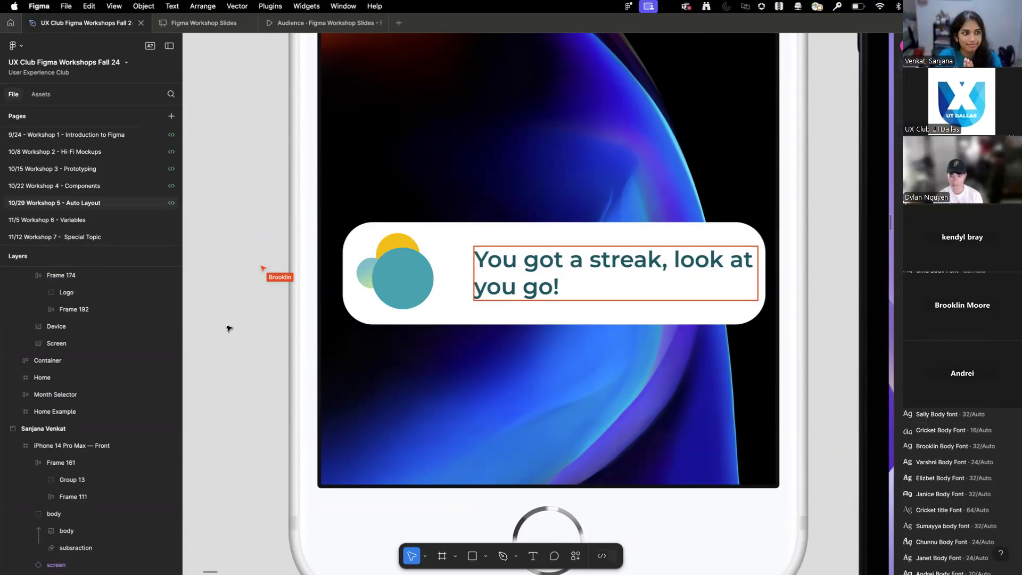
{"action": "scroll", "coordinate": [228, 328], "scroll_direction": "down", "scroll_amount": 10}
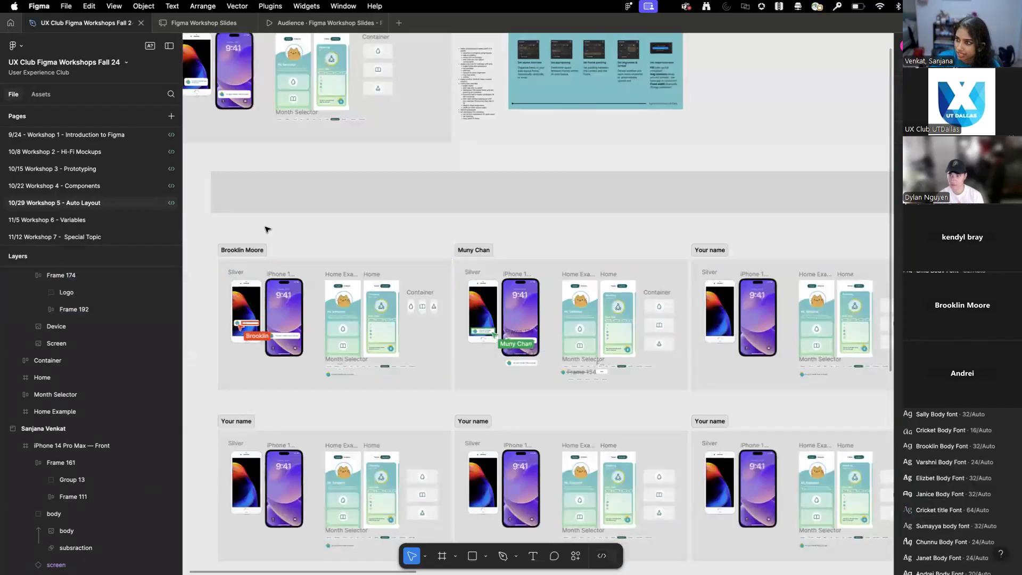
{"action": "scroll", "coordinate": [268, 227], "scroll_direction": "down", "scroll_amount": 3}
{"action": "scroll", "coordinate": [267, 228], "scroll_direction": "down", "scroll_amount": 3}
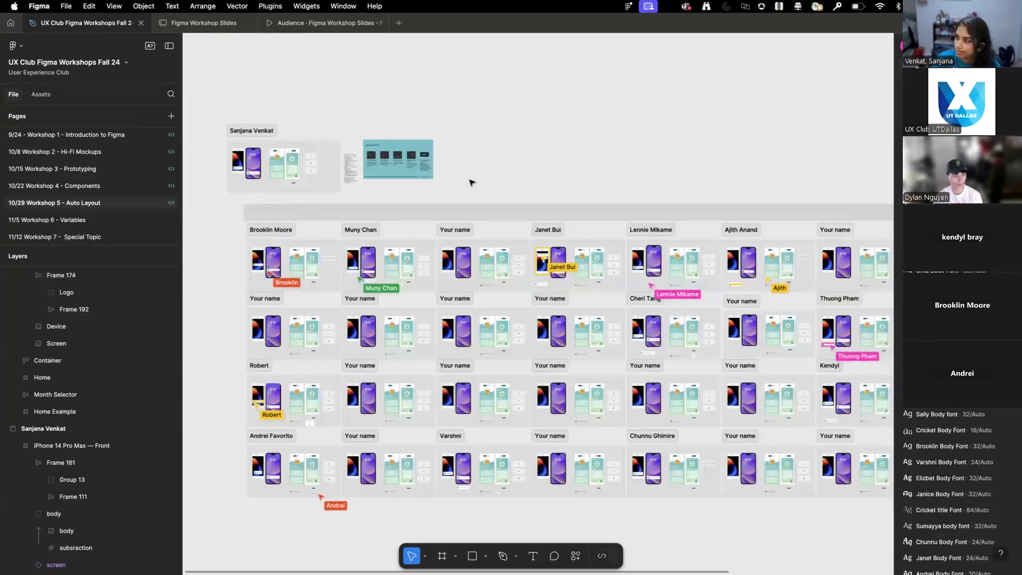
{"action": "scroll", "coordinate": [621, 173], "scroll_direction": "right", "scroll_amount": 2}
{"action": "scroll", "coordinate": [265, 185], "scroll_direction": "up", "scroll_amount": 5}
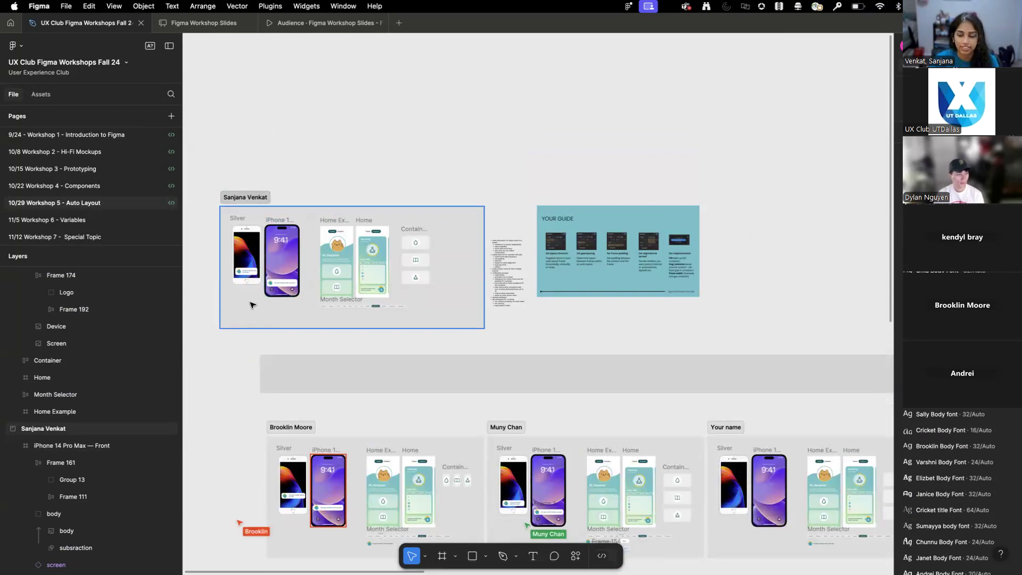
- Review the demo section's phone banners, then survey all rows of participant workspaces for progress on their own banners
{"action": "scroll", "coordinate": [247, 291], "scroll_direction": "up", "scroll_amount": 10}
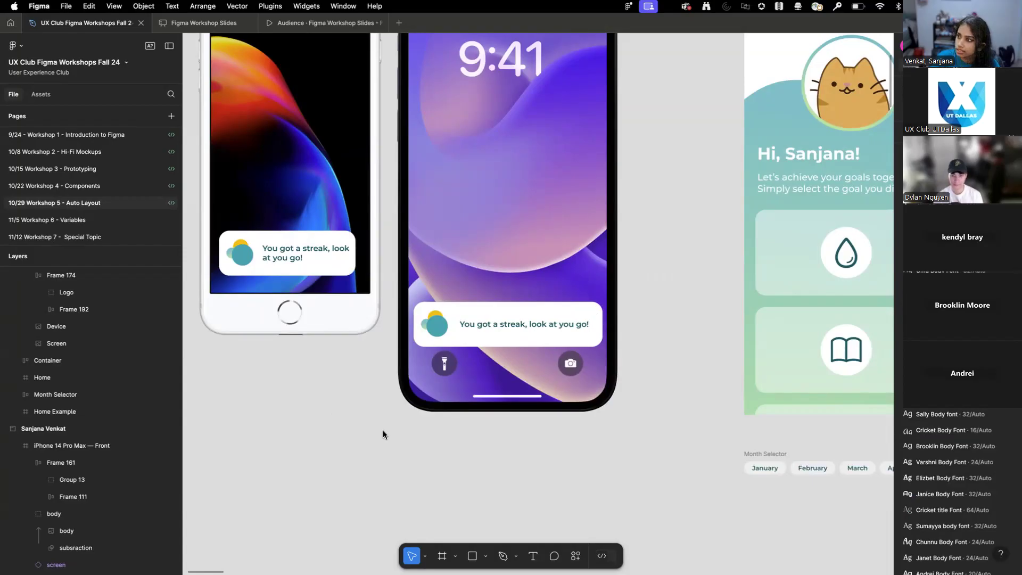
{"action": "scroll", "coordinate": [659, 421], "scroll_direction": "down", "scroll_amount": 5}
{"action": "left_click_drag", "start_coordinate": [804, 453], "coordinate": [484, 360]}
{"action": "scroll", "coordinate": [484, 360], "scroll_direction": "down", "scroll_amount": 5}
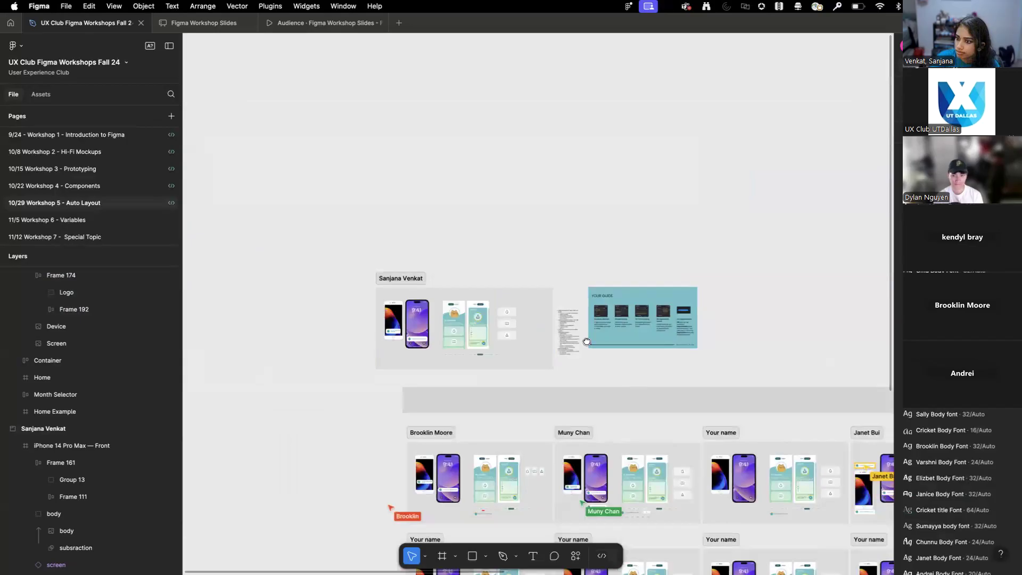
{"action": "scroll", "coordinate": [500, 351], "scroll_direction": "down", "scroll_amount": 5}
{"action": "scroll", "coordinate": [500, 351], "scroll_direction": "right", "scroll_amount": 5}
{"action": "scroll", "coordinate": [512, 173], "scroll_direction": "right", "scroll_amount": 5}
{"action": "scroll", "coordinate": [512, 173], "scroll_direction": "down", "scroll_amount": 1}
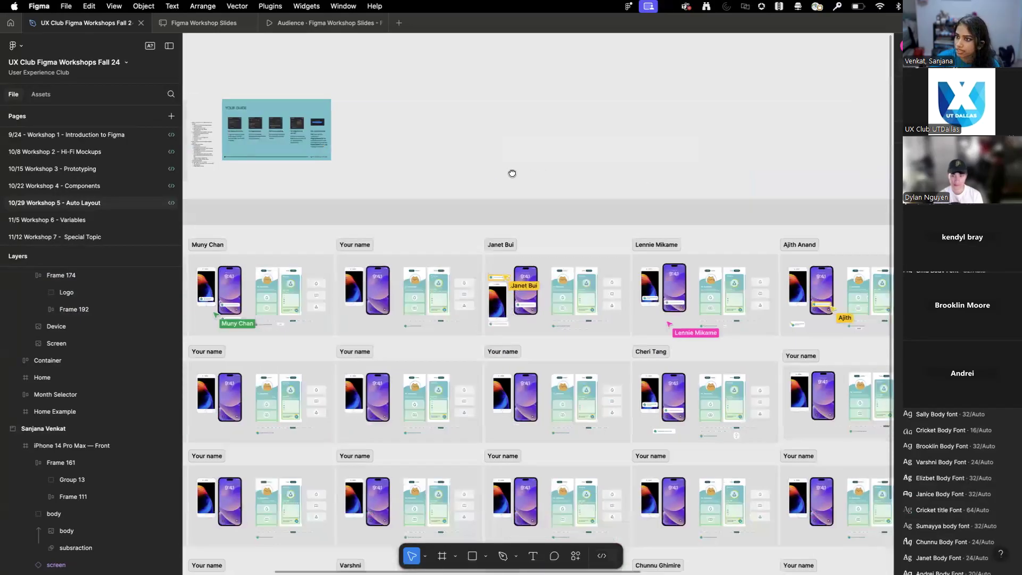
{"action": "scroll", "coordinate": [404, 169], "scroll_direction": "right", "scroll_amount": 10}
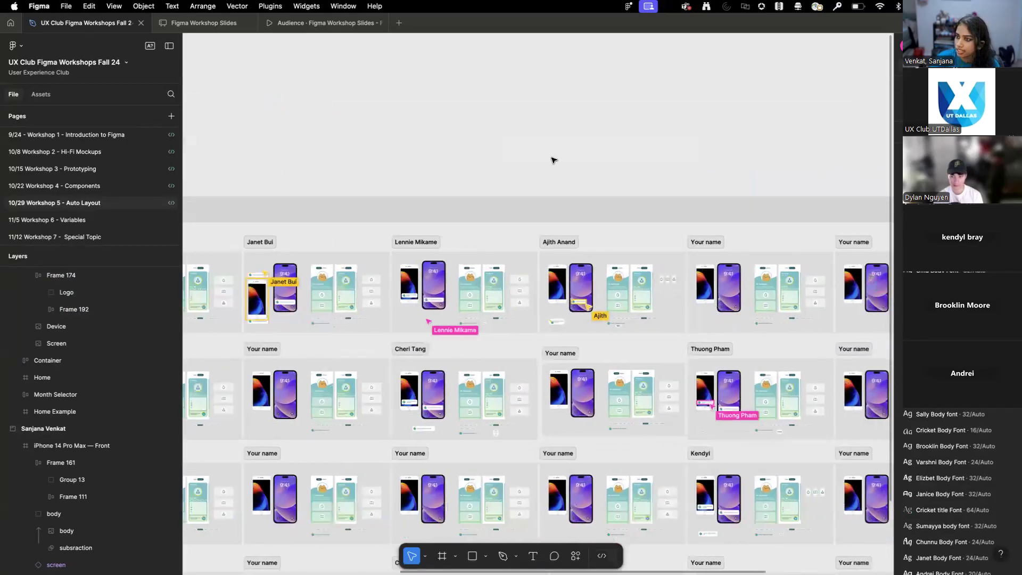
{"action": "scroll", "coordinate": [460, 159], "scroll_direction": "right", "scroll_amount": 4}
{"action": "scroll", "coordinate": [456, 161], "scroll_direction": "down", "scroll_amount": 3}
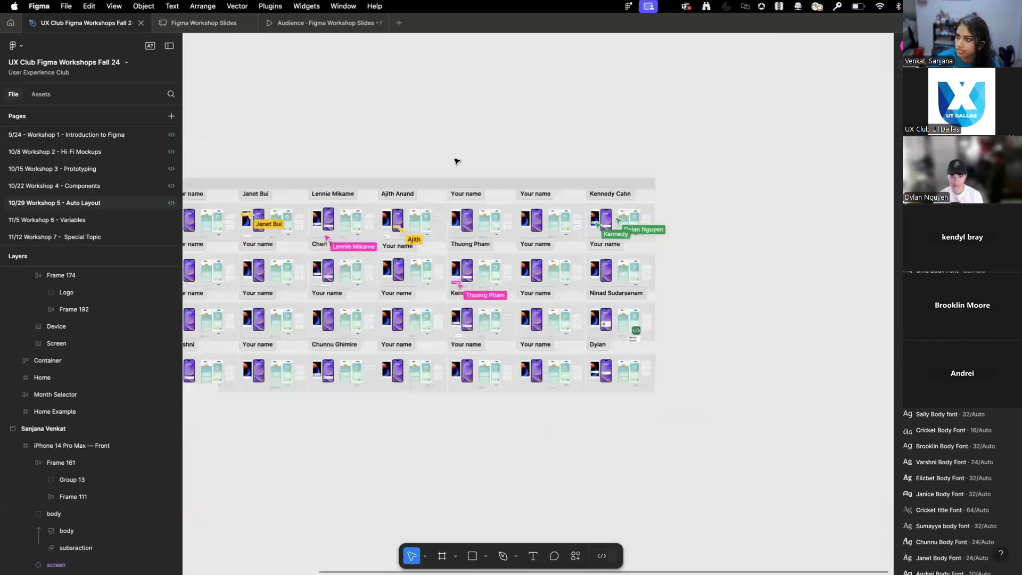
{"action": "scroll", "coordinate": [700, 155], "scroll_direction": "down", "scroll_amount": 3}
{"action": "scroll", "coordinate": [701, 157], "scroll_direction": "left", "scroll_amount": 1}
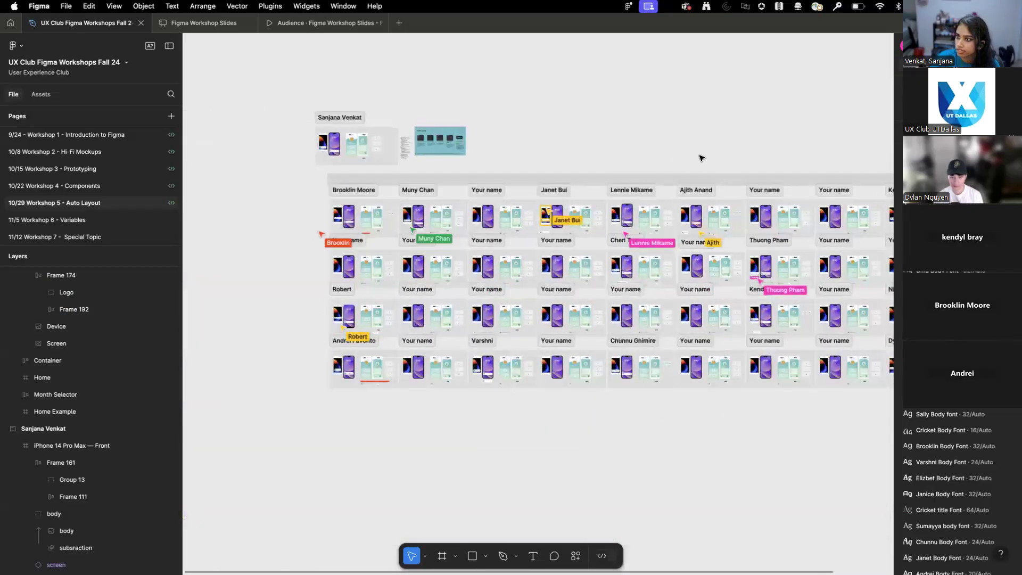
- Examine the demo section's Home screen, icon containers and month selector, and compare them with the first participants' workspaces below
{"action": "scroll", "coordinate": [341, 134], "scroll_direction": "up", "scroll_amount": 5}
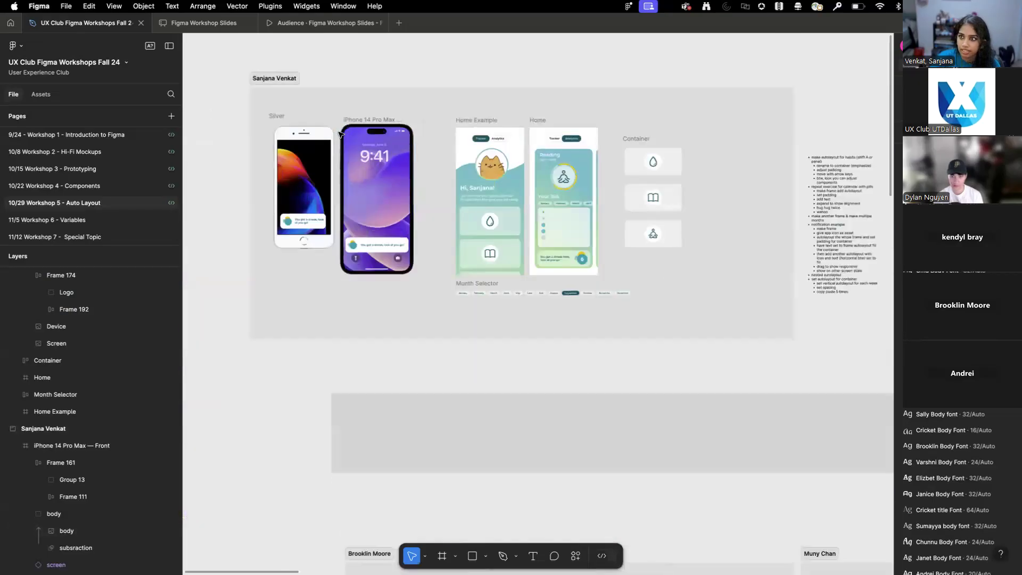
{"action": "scroll", "coordinate": [340, 134], "scroll_direction": "up", "scroll_amount": 3}
{"action": "scroll", "coordinate": [851, 361], "scroll_direction": "right", "scroll_amount": 5}
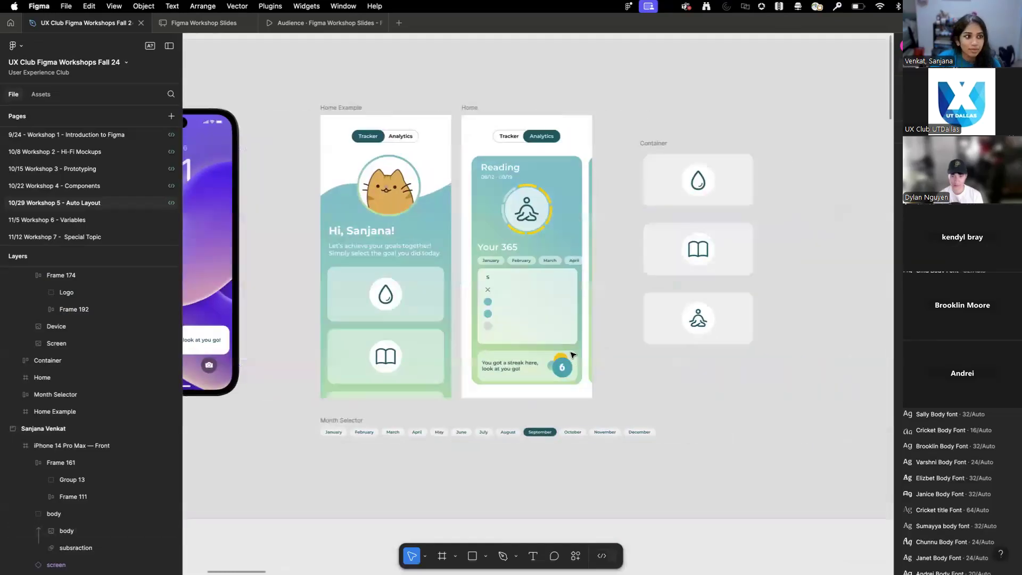
{"action": "scroll", "coordinate": [572, 354], "scroll_direction": "right", "scroll_amount": 2}
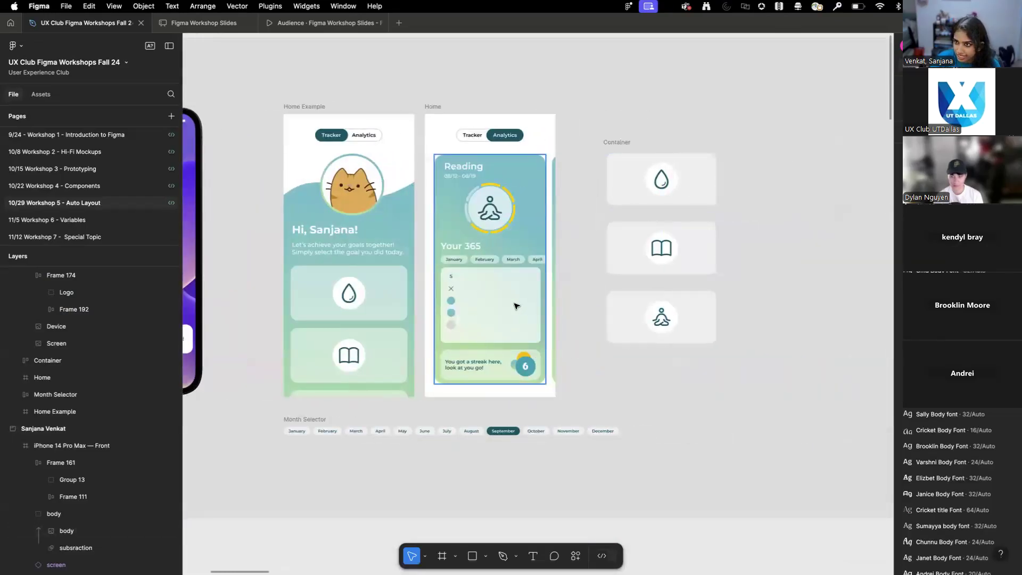
{"action": "scroll", "coordinate": [515, 303], "scroll_direction": "down", "scroll_amount": 4}
{"action": "scroll", "coordinate": [515, 304], "scroll_direction": "down", "scroll_amount": 5}
{"action": "scroll", "coordinate": [592, 439], "scroll_direction": "down", "scroll_amount": 3}
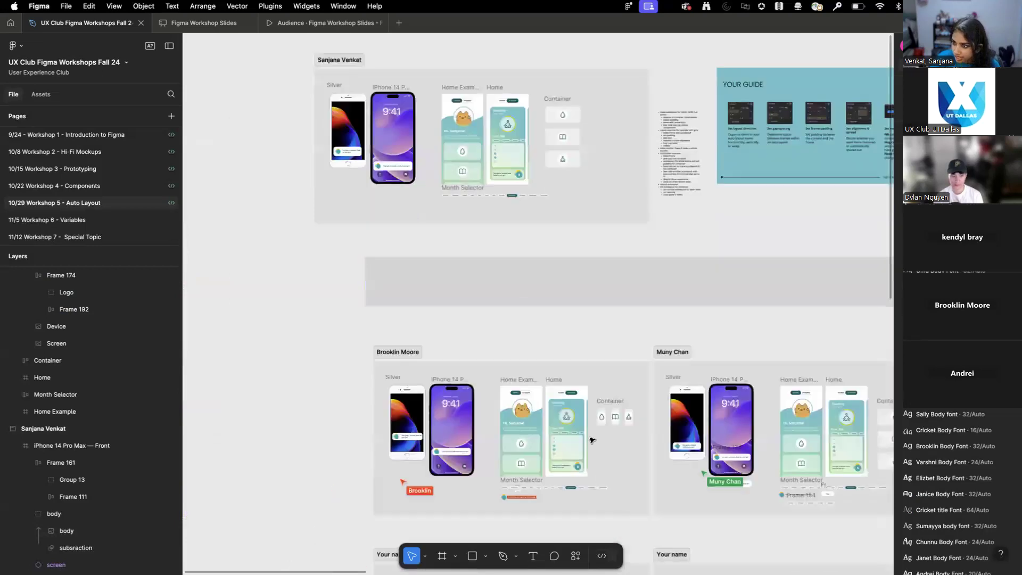
- Try to ungroup the S day column inside the Your 365 calendar card on the demo section's Home screen
{"action": "scroll", "coordinate": [497, 152], "scroll_direction": "up", "scroll_amount": 6}
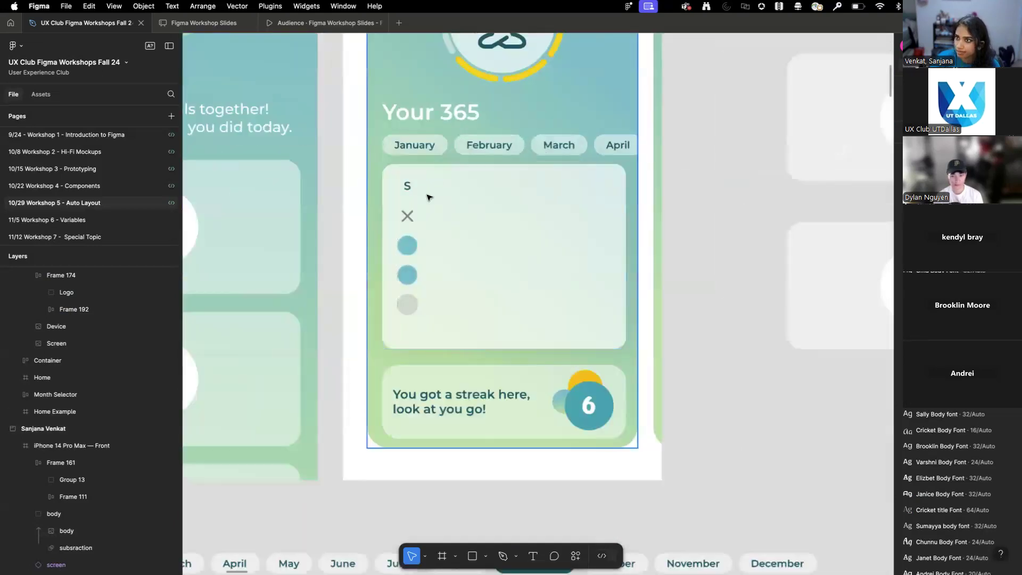
{"action": "left_click", "coordinate": [409, 222]}
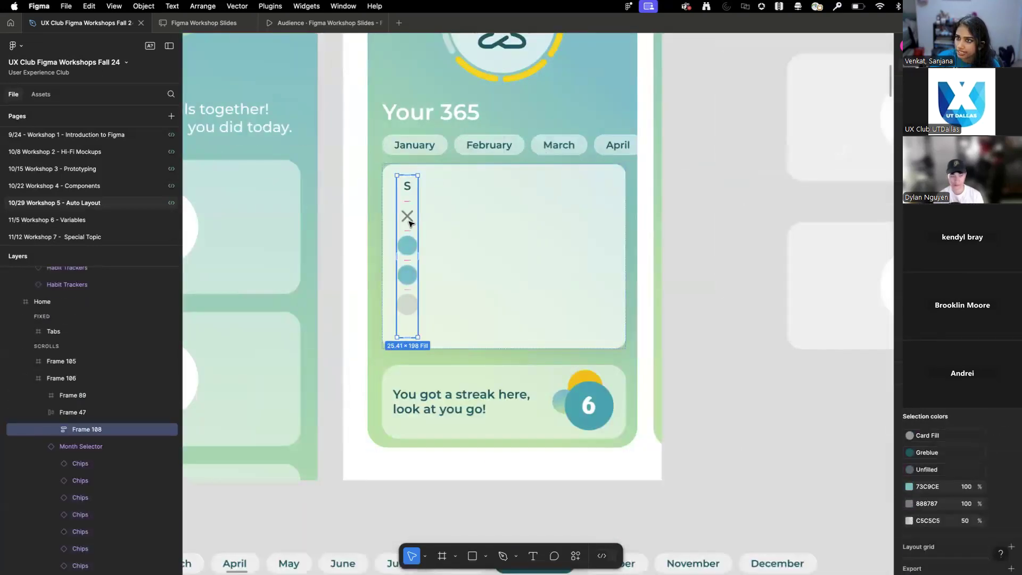
{"action": "right_click", "coordinate": [409, 223]}
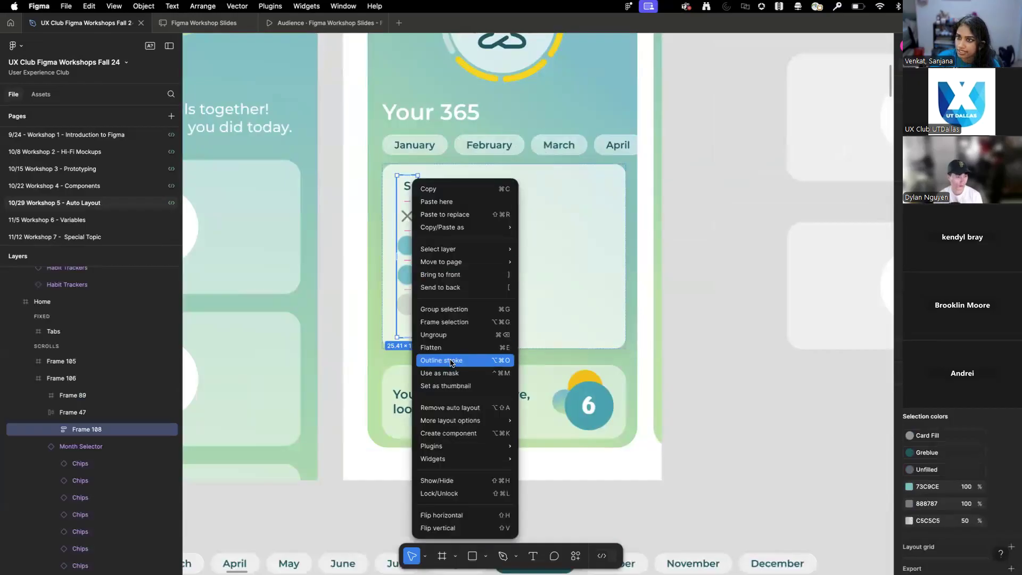
{"action": "left_click", "coordinate": [443, 332]}
{"action": "key", "text": "shift+a"}
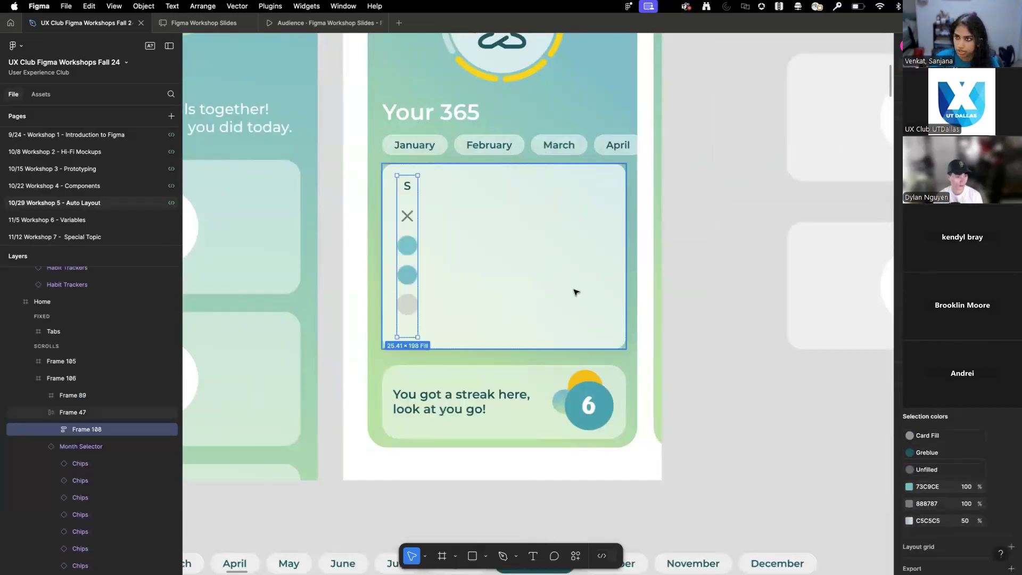
{"action": "left_click", "coordinate": [576, 291]}
{"action": "scroll", "coordinate": [518, 292], "scroll_direction": "down", "scroll_amount": 5}
{"action": "scroll", "coordinate": [518, 291], "scroll_direction": "down", "scroll_amount": 5}
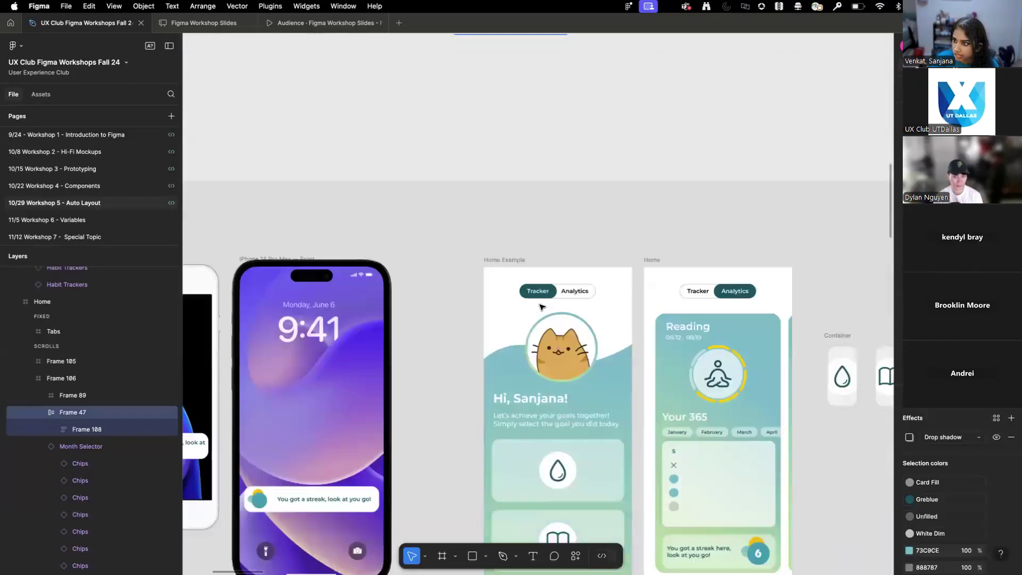
- Replace the demo section's Home screen with a copy of the first participant's Home screen, whose calendar day items are still loose
{"action": "scroll", "coordinate": [498, 402], "scroll_direction": "up", "scroll_amount": 10}
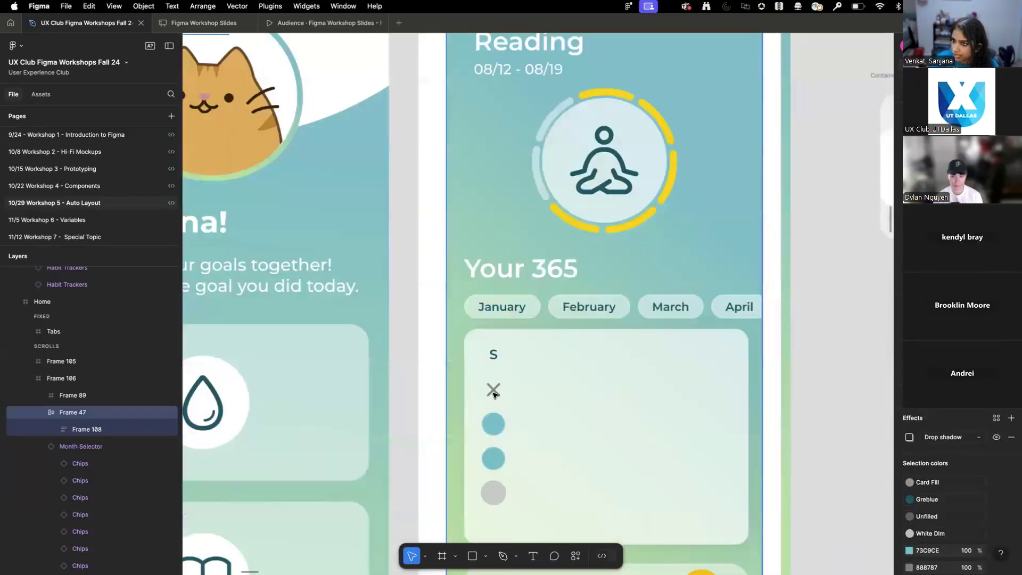
{"action": "left_click", "coordinate": [493, 390]}
{"action": "left_click", "coordinate": [494, 354]}
{"action": "scroll", "coordinate": [493, 353], "scroll_direction": "down", "scroll_amount": 10}
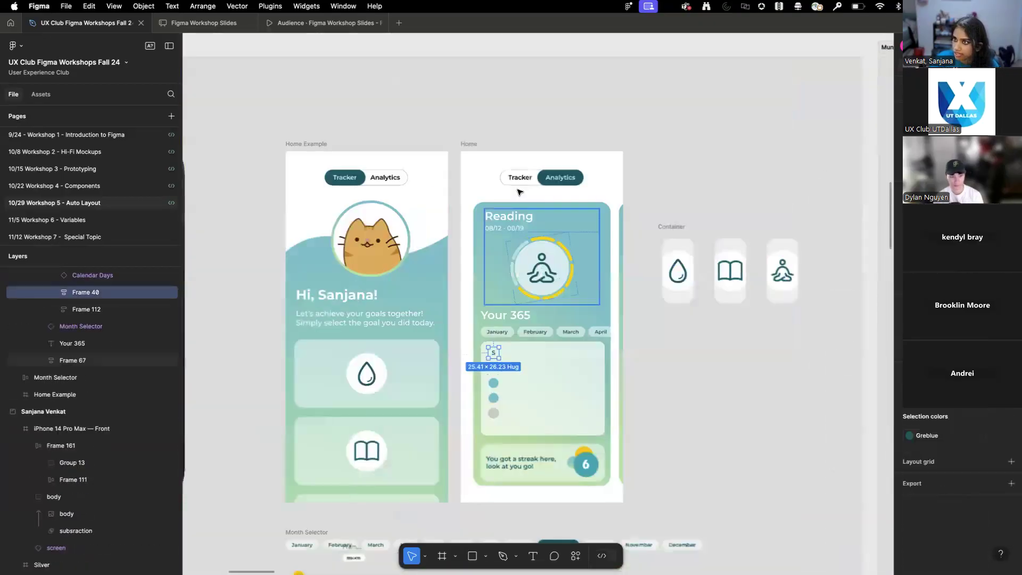
{"action": "left_click", "coordinate": [479, 154]}
{"action": "scroll", "coordinate": [480, 420], "scroll_direction": "down", "scroll_amount": 10}
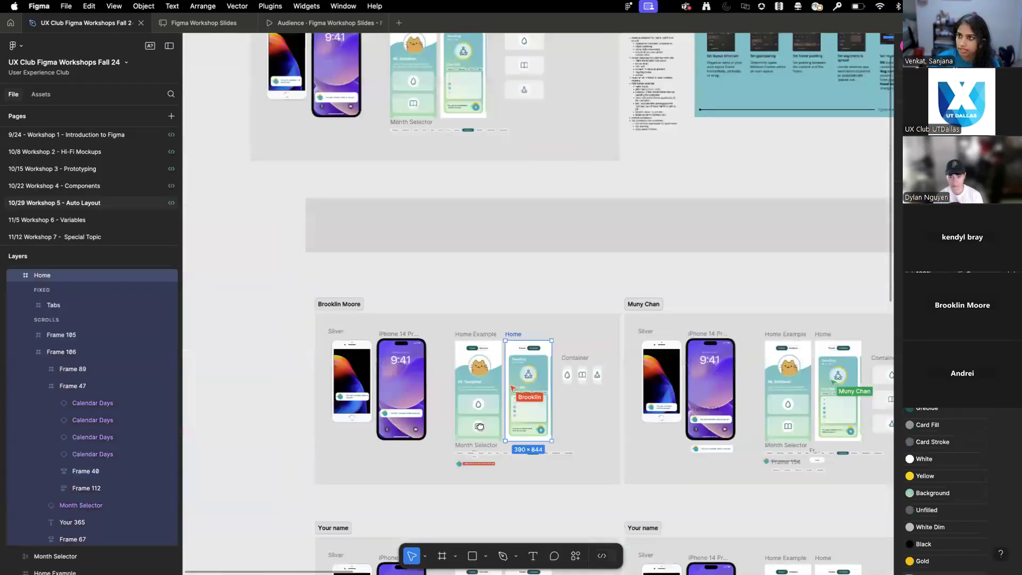
{"action": "scroll", "coordinate": [458, 160], "scroll_direction": "up", "scroll_amount": 5}
{"action": "scroll", "coordinate": [459, 151], "scroll_direction": "up", "scroll_amount": 8}
{"action": "right_click", "coordinate": [432, 150]}
{"action": "left_click", "coordinate": [465, 183]}
{"action": "scroll", "coordinate": [440, 289], "scroll_direction": "up", "scroll_amount": 10}
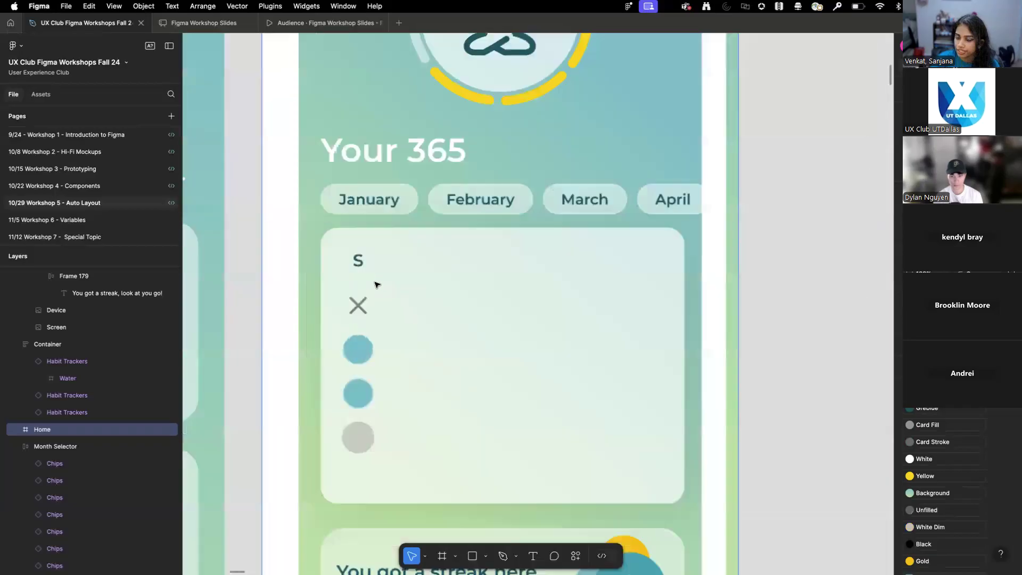
- Try the yellow variant on the upper teal Calendar Days circle in the demo calendar card and restore the teal one
{"action": "left_click", "coordinate": [365, 269]}
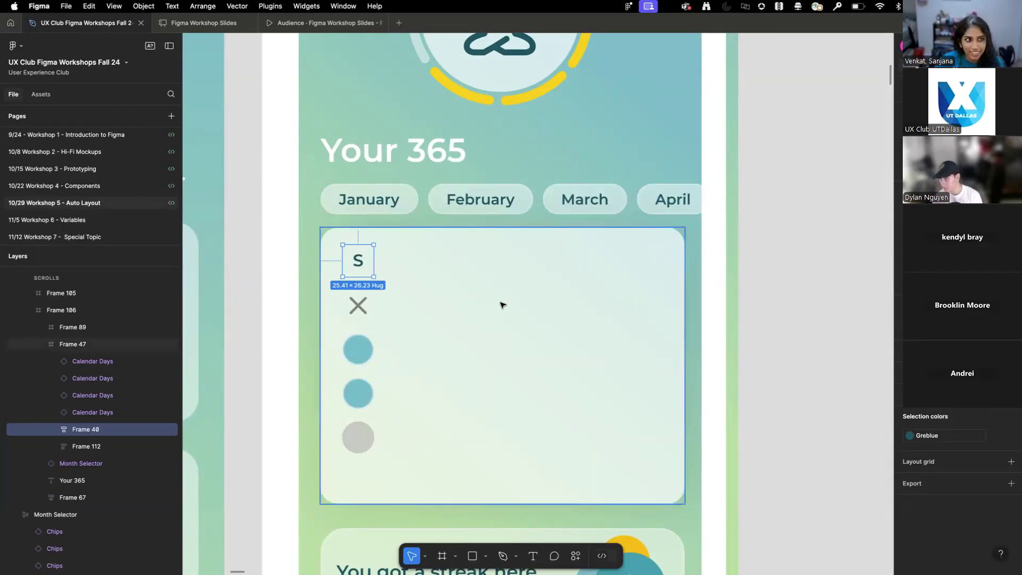
{"action": "scroll", "coordinate": [374, 258], "scroll_direction": "up", "scroll_amount": 2}
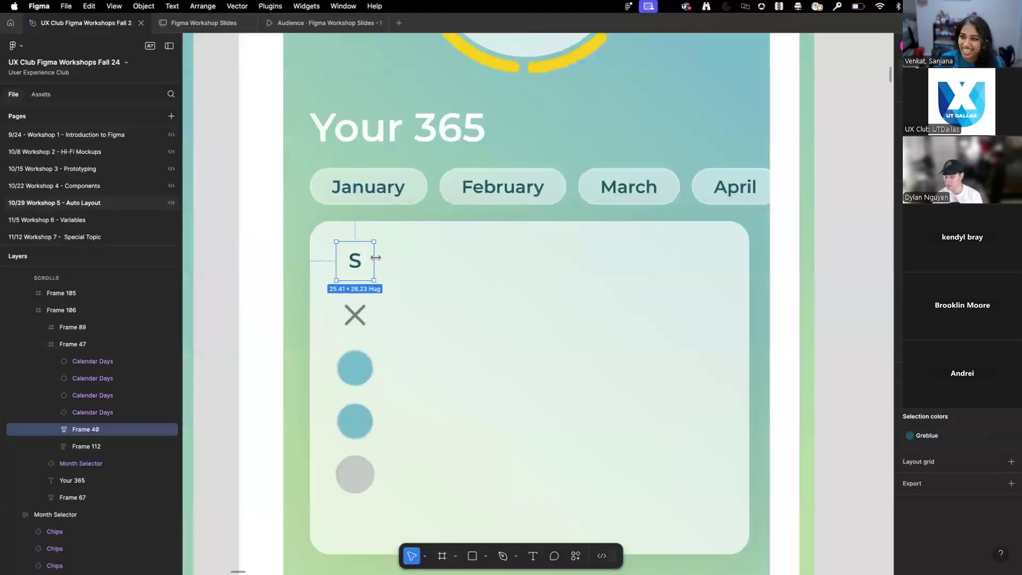
{"action": "scroll", "coordinate": [376, 258], "scroll_direction": "up", "scroll_amount": 3}
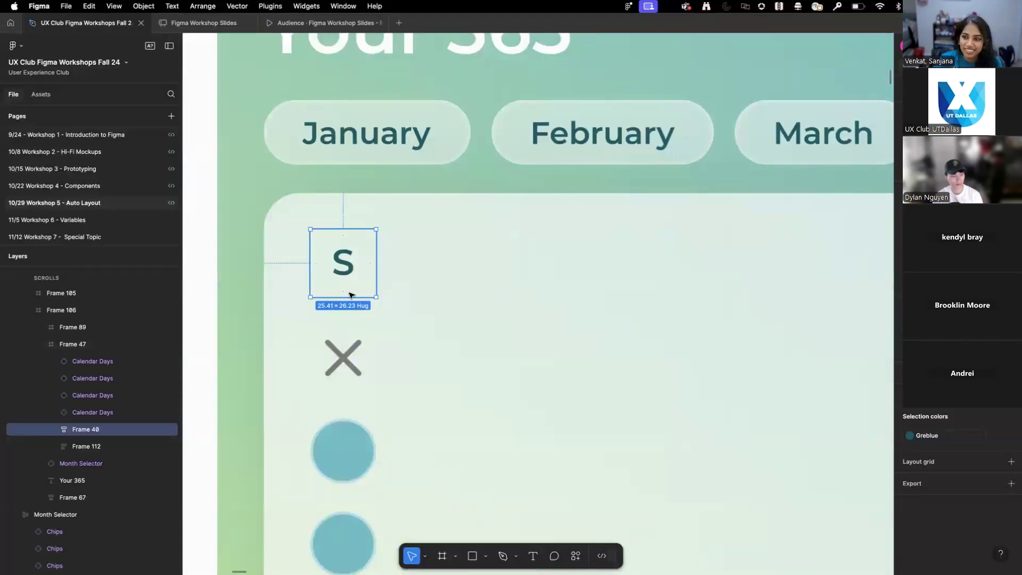
{"action": "left_click", "coordinate": [353, 456]}
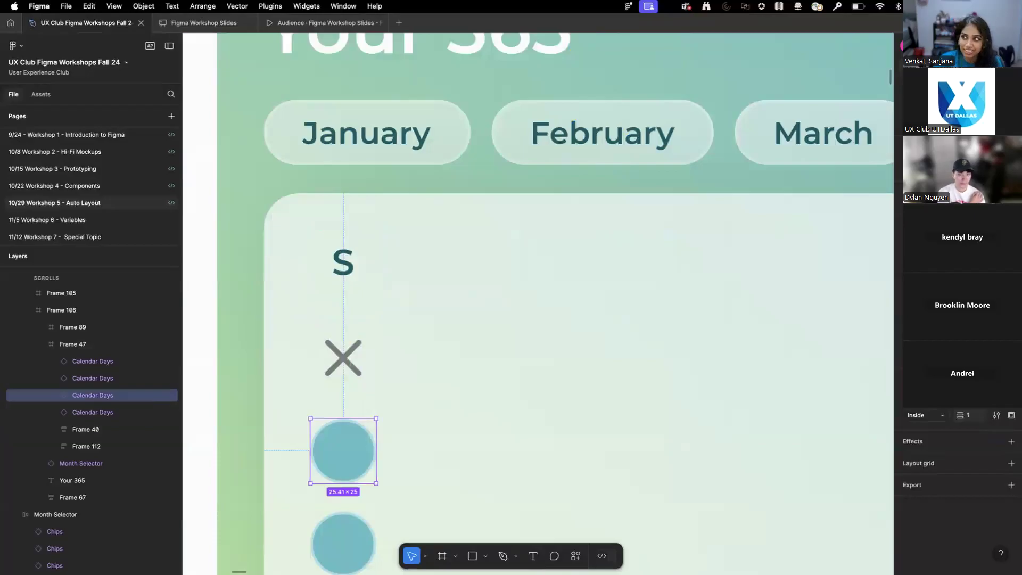
{"action": "left_click", "coordinate": [928, 123]}
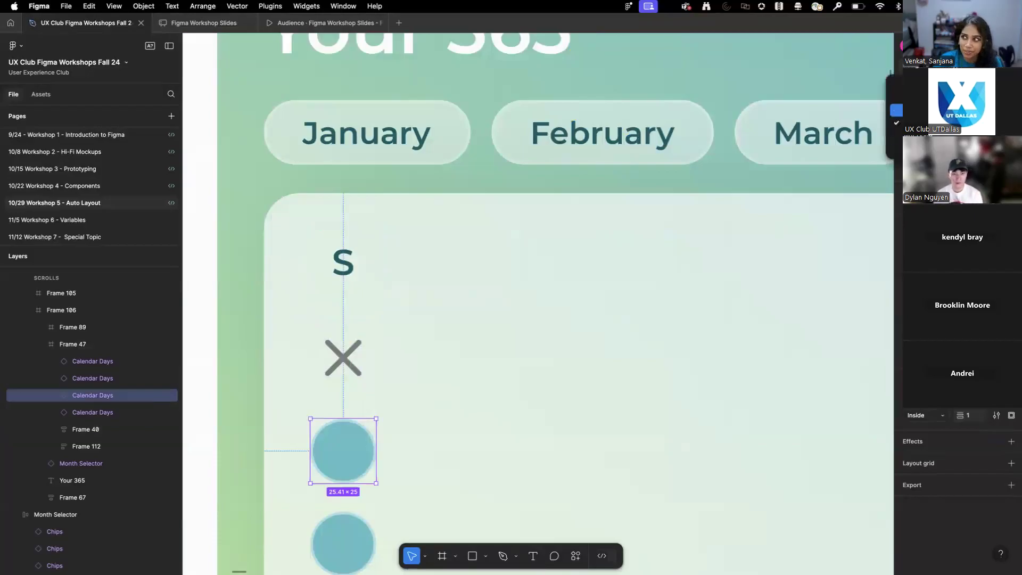
{"action": "left_click", "coordinate": [929, 110]}
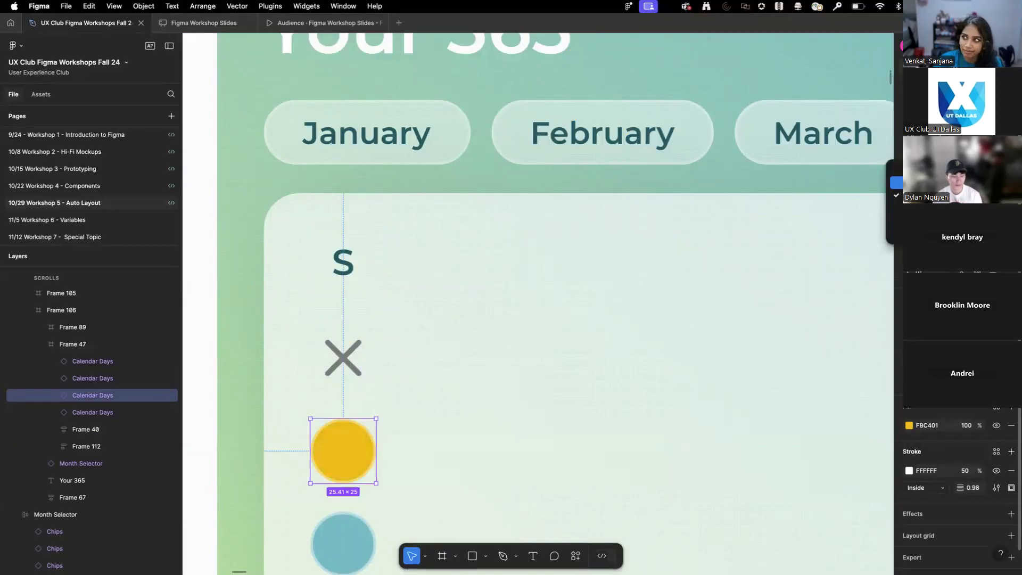
{"action": "key", "text": "ctrl+z"}
{"action": "scroll", "coordinate": [495, 313], "scroll_direction": "down", "scroll_amount": 5}
{"action": "left_click", "coordinate": [928, 123]}
{"action": "left_click", "coordinate": [928, 148]}
{"action": "scroll", "coordinate": [397, 320], "scroll_direction": "up", "scroll_amount": 5}
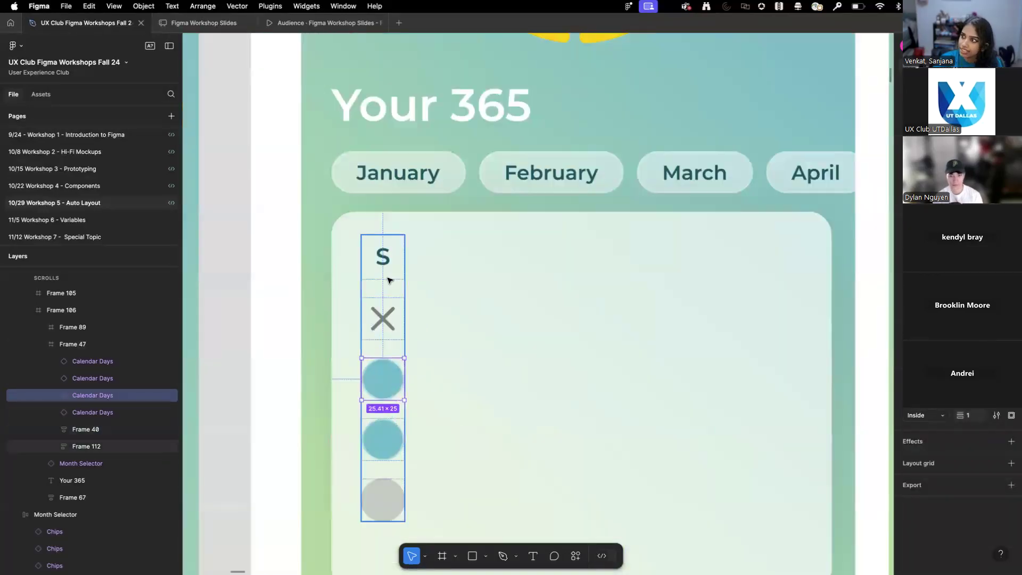
- Wrap the S label, the X and the three day circles in the demo calendar card in one vertical auto layout frame
{"action": "left_click", "coordinate": [389, 267]}
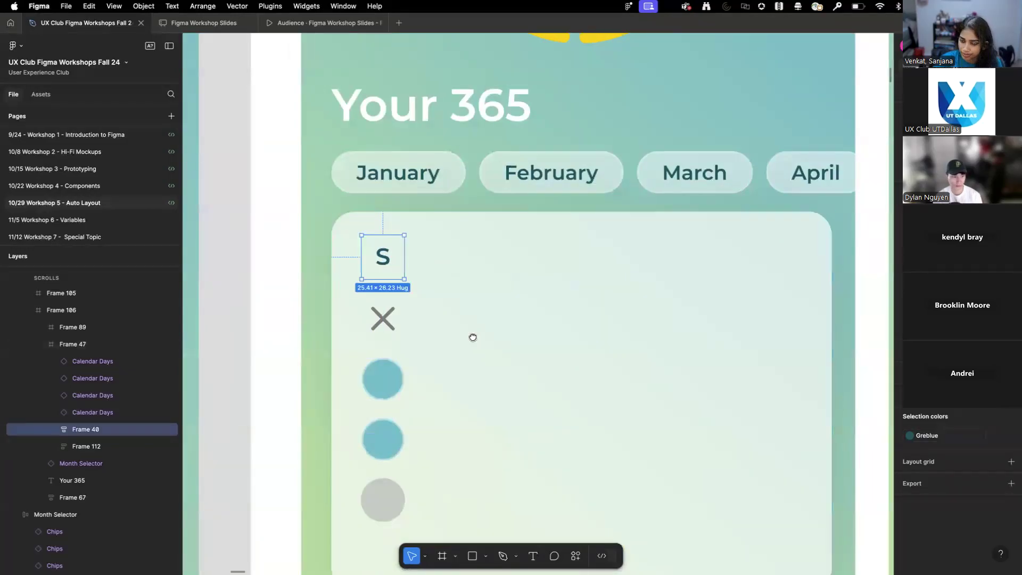
{"action": "scroll", "coordinate": [415, 287], "scroll_direction": "down", "scroll_amount": 2}
{"action": "scroll", "coordinate": [415, 288], "scroll_direction": "right", "scroll_amount": 2}
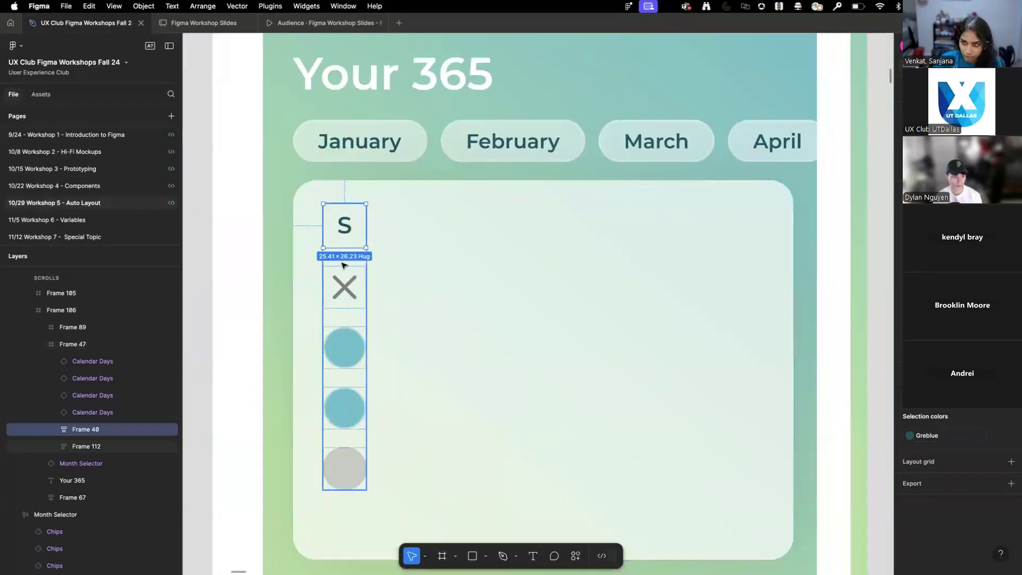
{"action": "left_click", "coordinate": [349, 290], "text": "shift"}
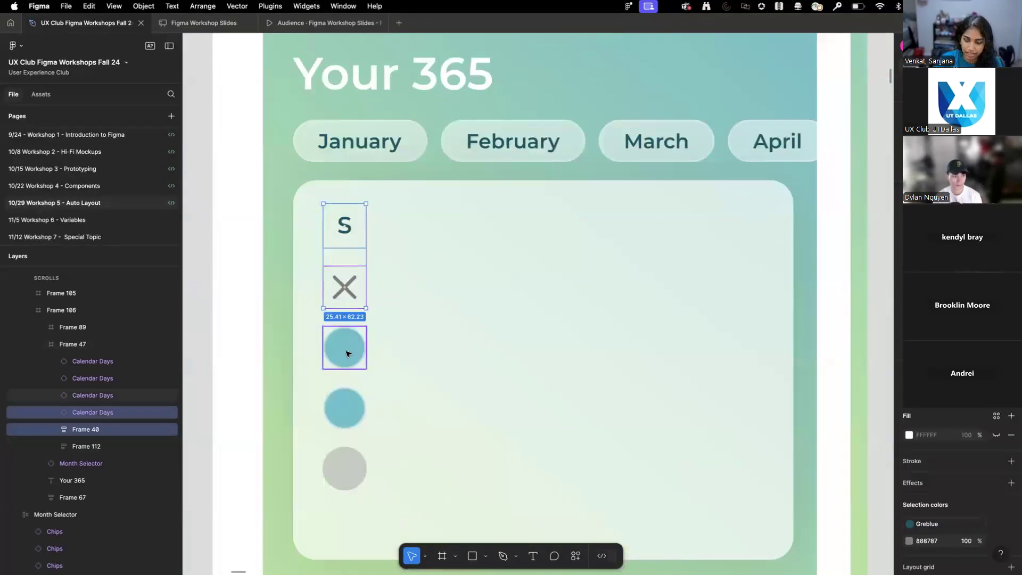
{"action": "left_click", "coordinate": [346, 348], "text": "shift"}
{"action": "left_click", "coordinate": [346, 406], "text": "shift"}
{"action": "left_click", "coordinate": [350, 479], "text": "shift"}
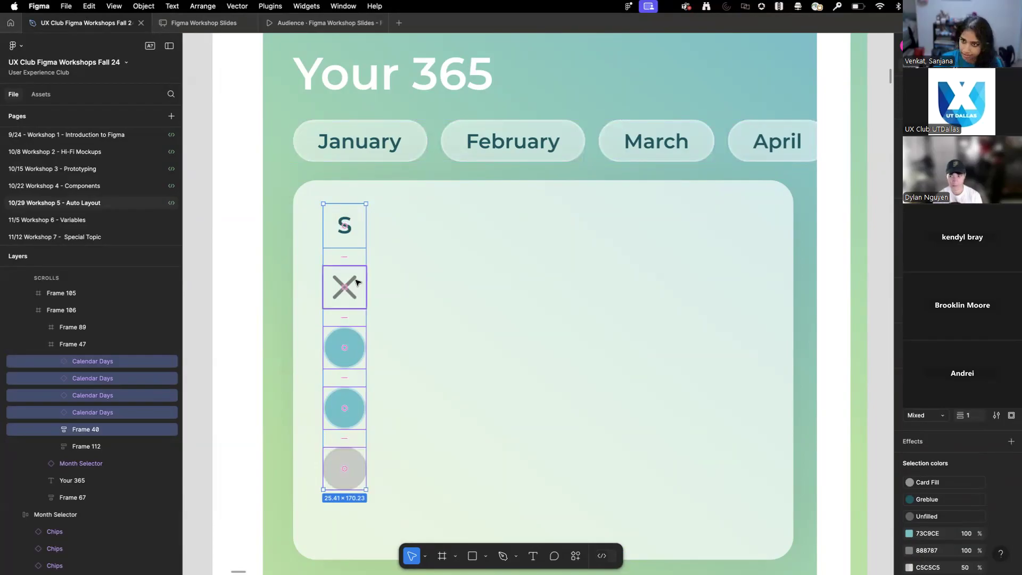
{"action": "key", "text": "shift+a"}
{"action": "mouse_move", "coordinate": [345, 314]}
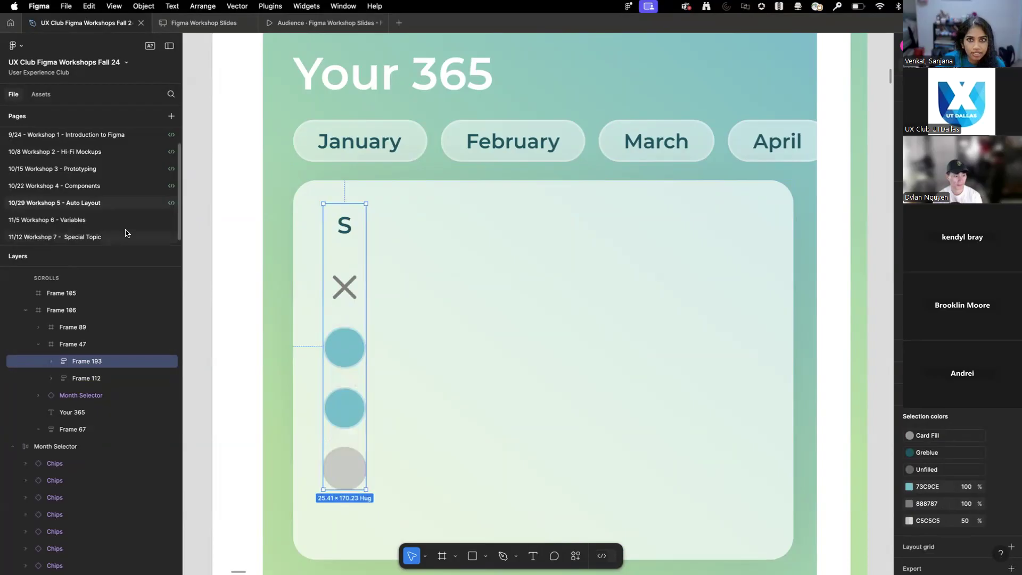
{"action": "left_click", "coordinate": [251, 230]}
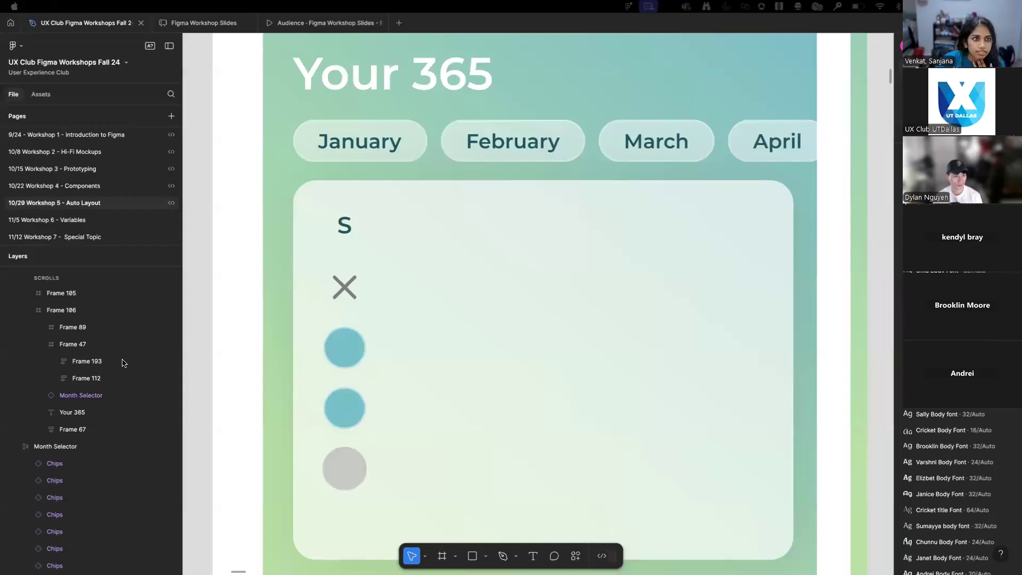
{"action": "left_click", "coordinate": [241, 323]}
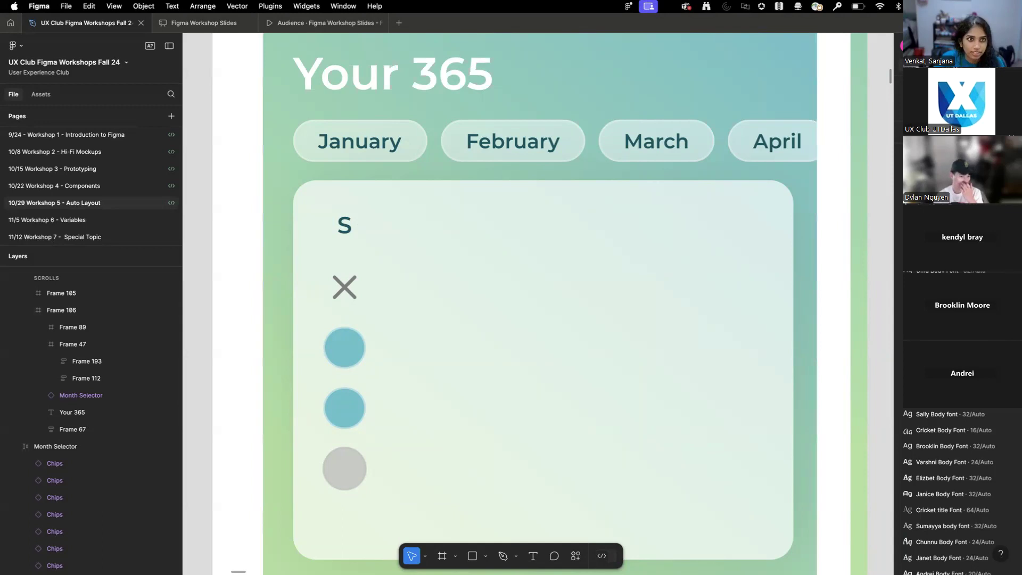
- Duplicate the S day column immediately beside the original inside the demo calendar card
{"action": "left_click", "coordinate": [350, 228]}
{"action": "double_click", "coordinate": [351, 228]}
{"action": "double_click", "coordinate": [351, 228]}
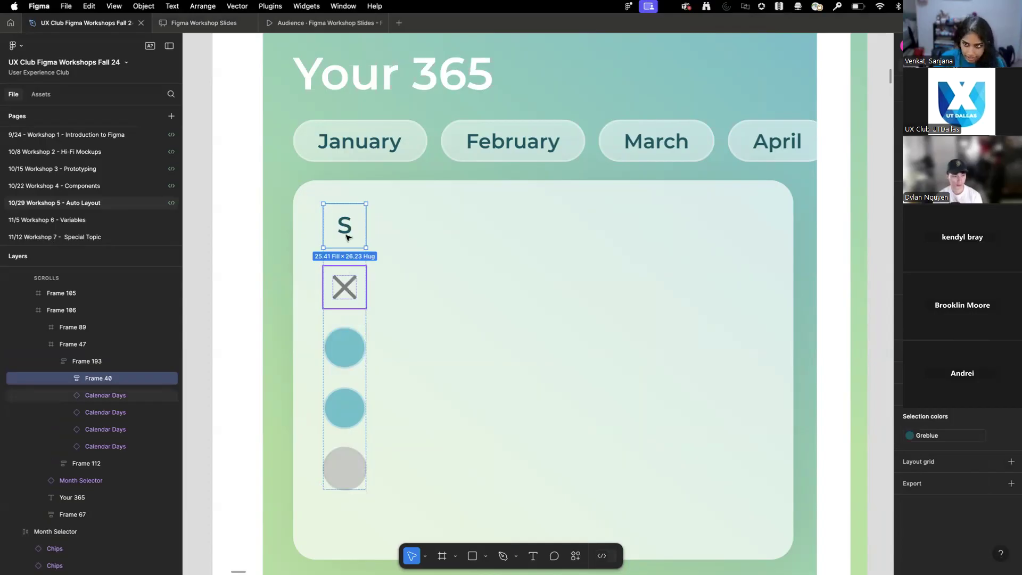
{"action": "left_click", "coordinate": [344, 440]}
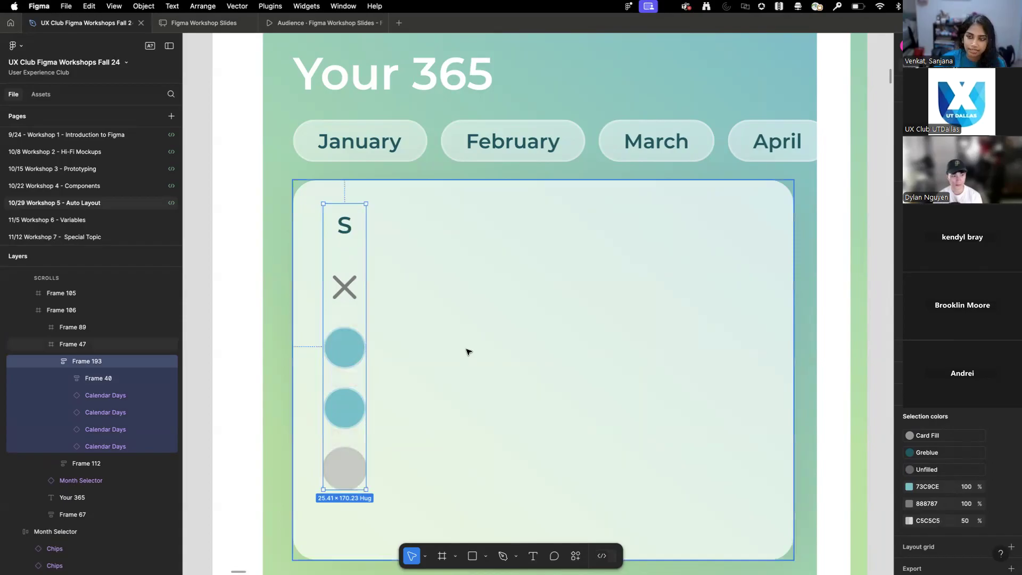
{"action": "left_click", "coordinate": [498, 321]}
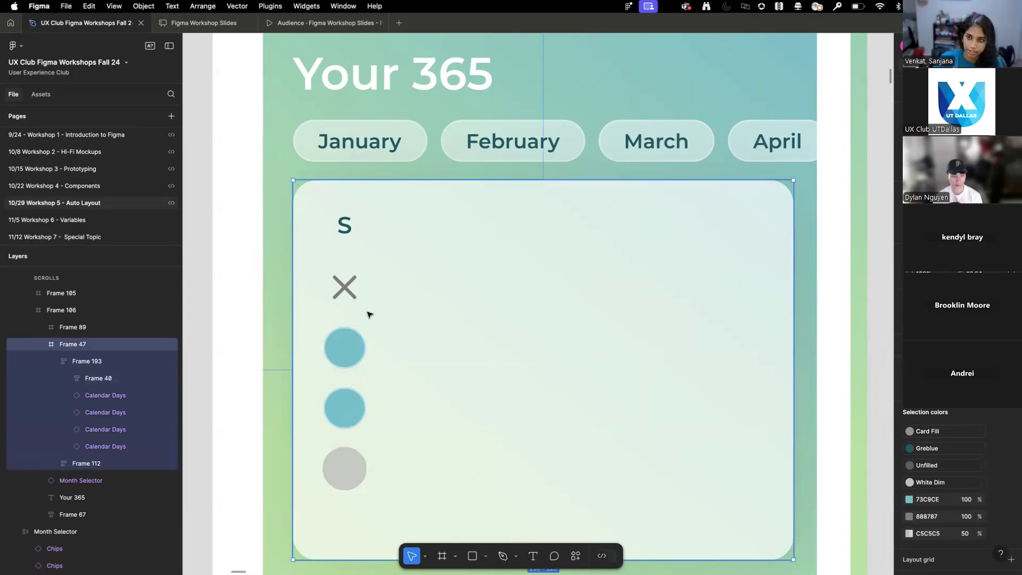
{"action": "left_click", "coordinate": [344, 321]}
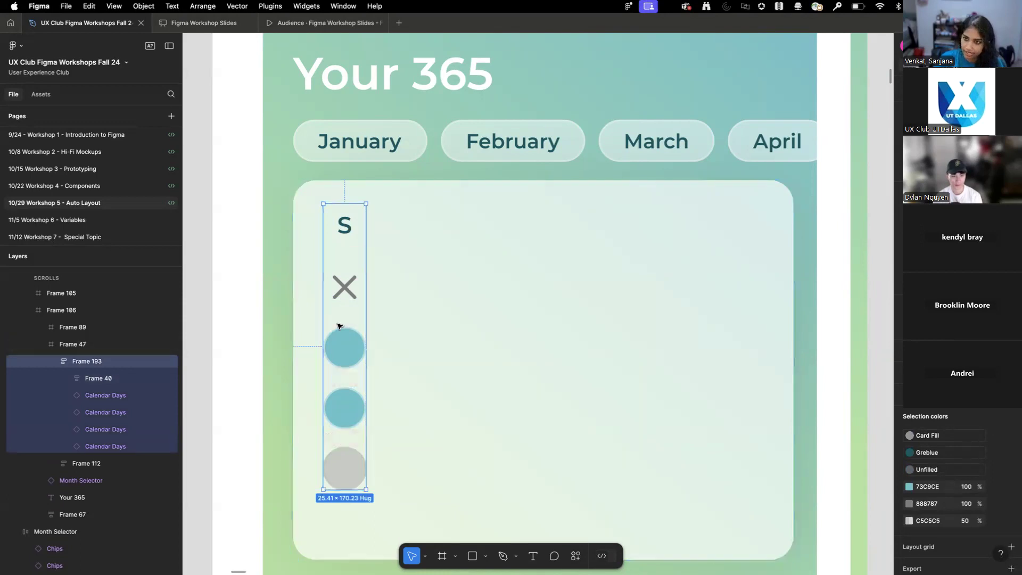
{"action": "left_click_drag", "start_coordinate": [353, 360], "coordinate": [409, 365]}
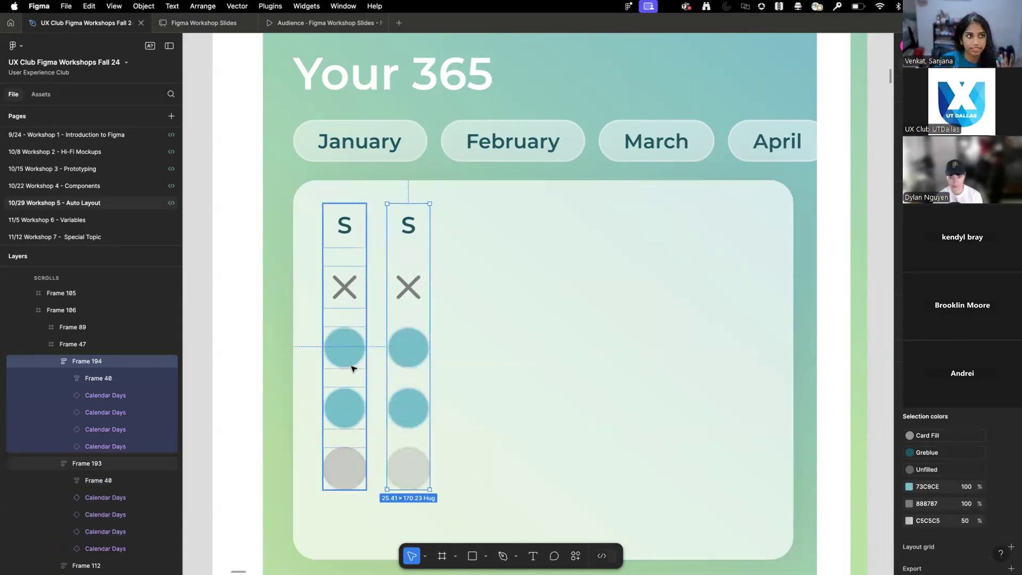
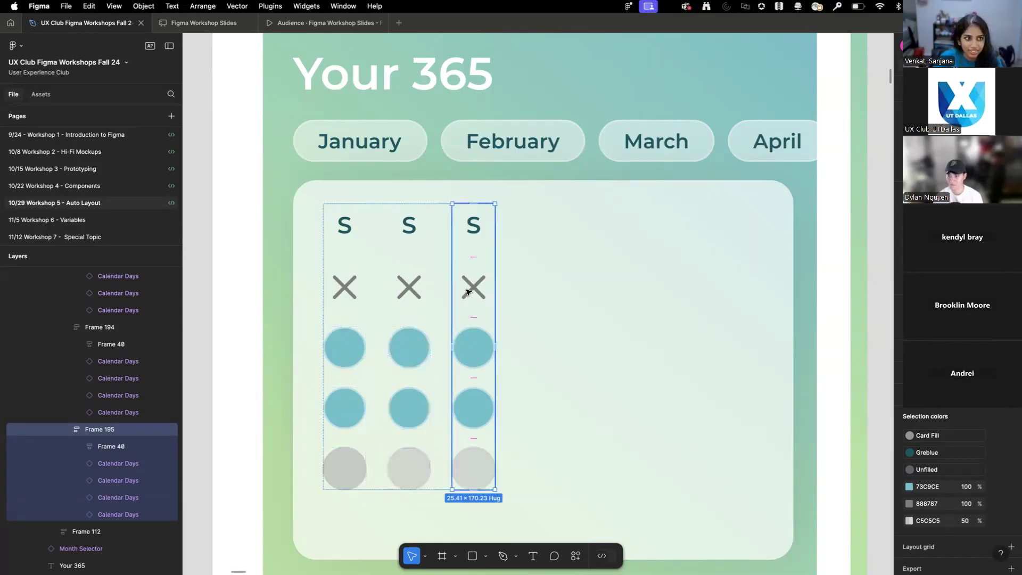
- Duplicate the last S column in the calendar's horizontal auto layout row until it holds seven day columns
{"action": "key", "text": "super+d"}
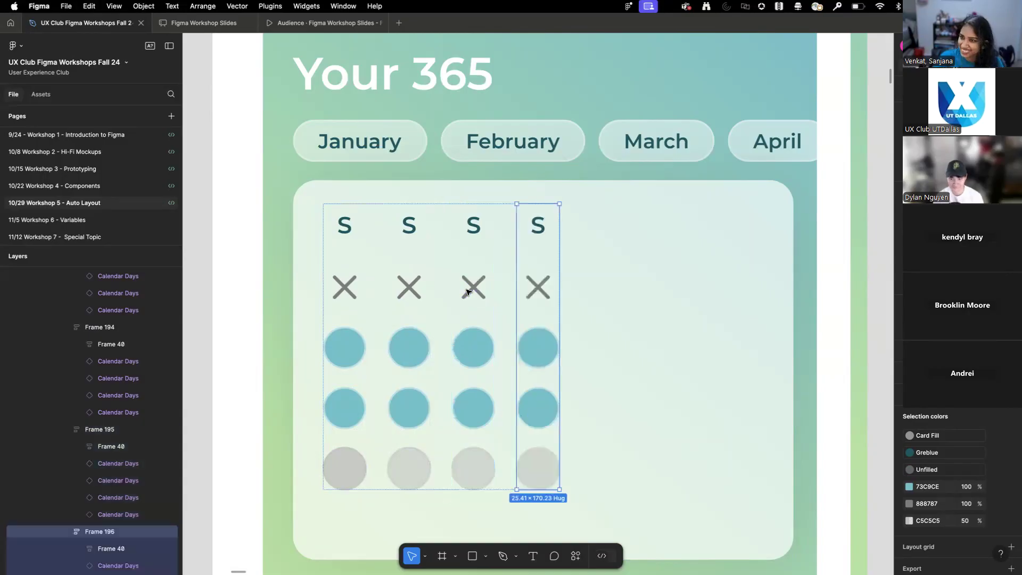
{"action": "key", "text": "super+d"}
{"action": "key", "text": "super+d"}
{"action": "key", "text": "super+d"}
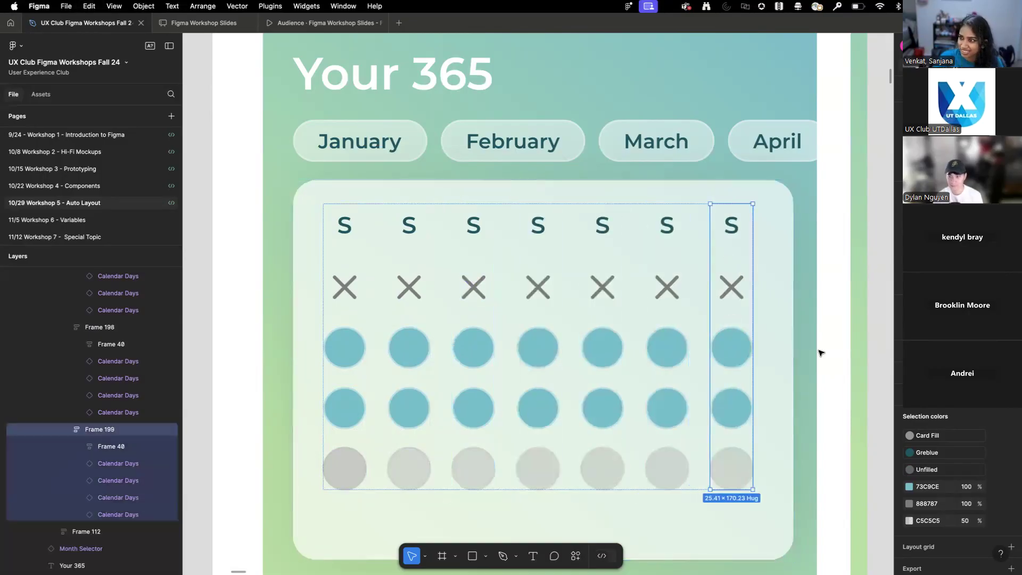
{"action": "key", "text": "super+a"}
{"action": "key", "text": "shift+a"}
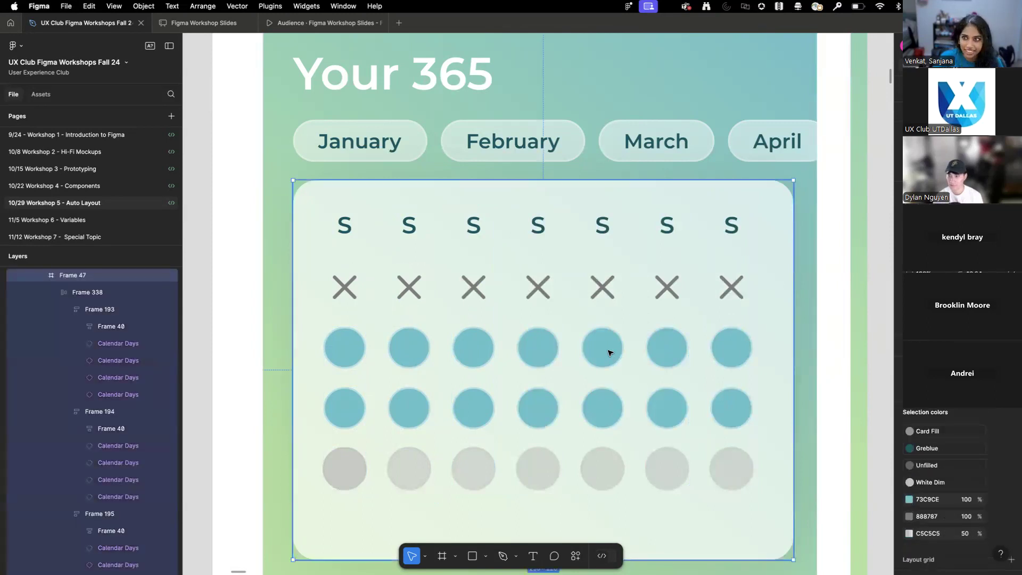
- Relabel the second to sixth day columns M, T, W, T and F, keeping S on the first and last
{"action": "double_click", "coordinate": [610, 352]}
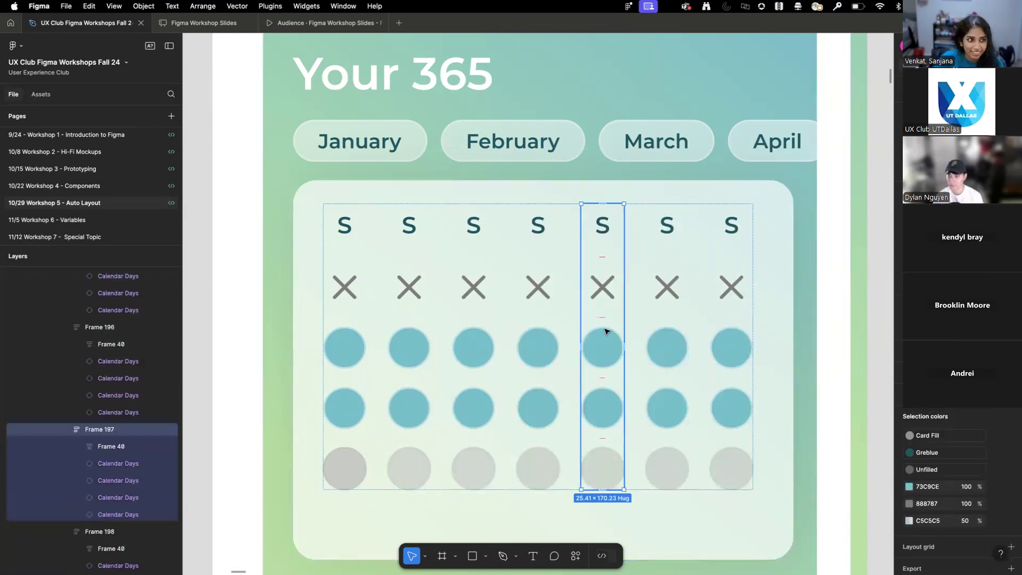
{"action": "left_click", "coordinate": [347, 229]}
{"action": "left_click", "coordinate": [346, 229]}
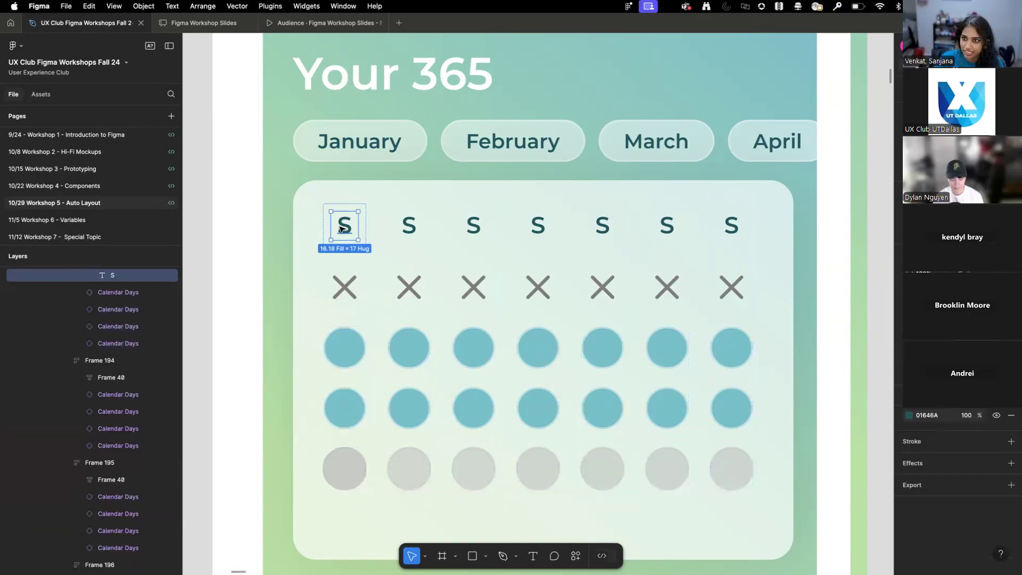
{"action": "double_click", "coordinate": [411, 230]}
{"action": "double_click", "coordinate": [411, 228]}
{"action": "type", "text": "M"}
{"action": "double_click", "coordinate": [474, 225]}
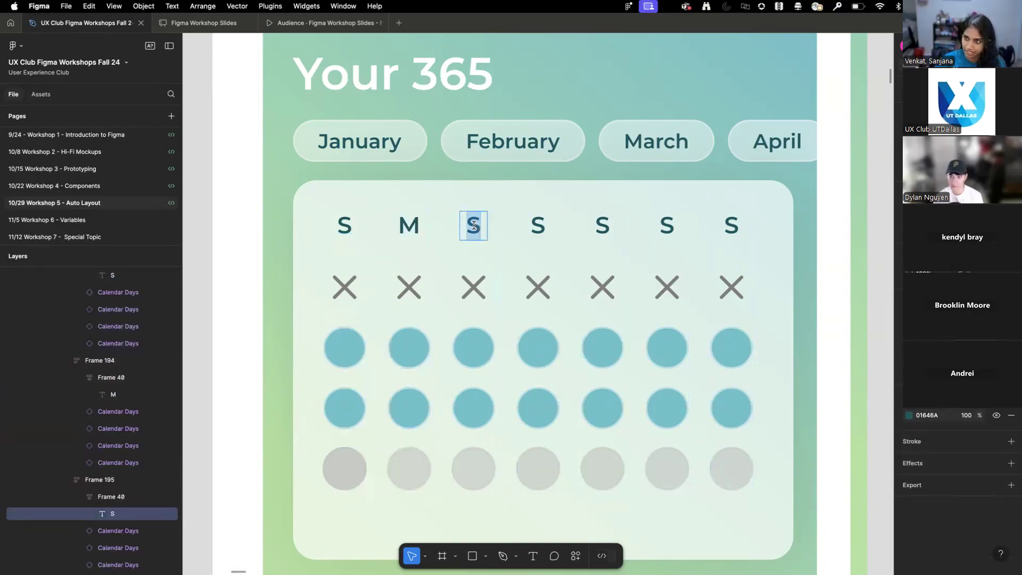
{"action": "type", "text": "T"}
{"action": "double_click", "coordinate": [538, 226]}
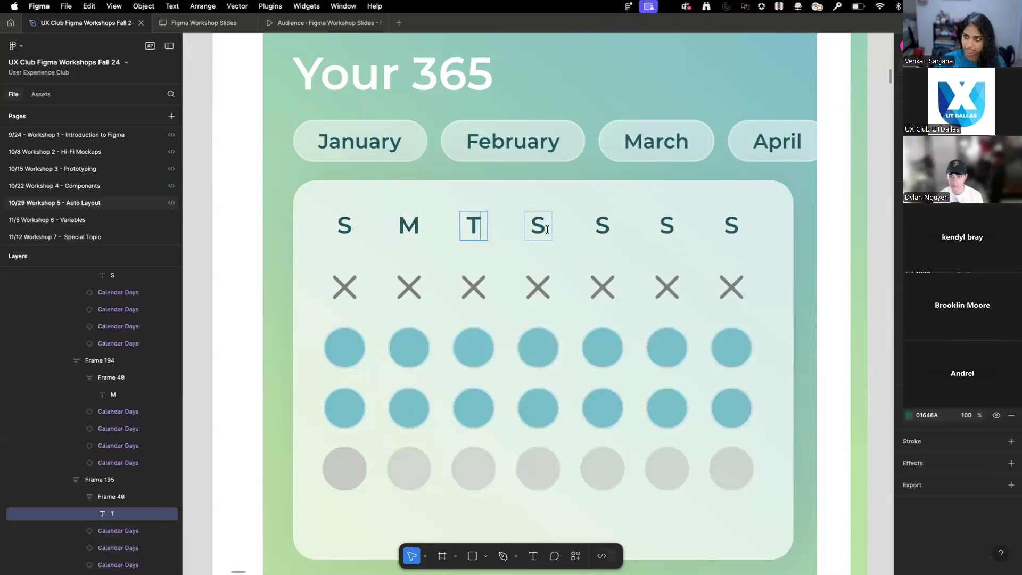
{"action": "type", "text": "W"}
{"action": "double_click", "coordinate": [604, 226]}
{"action": "type", "text": "T"}
{"action": "double_click", "coordinate": [664, 228]}
{"action": "type", "text": "F"}
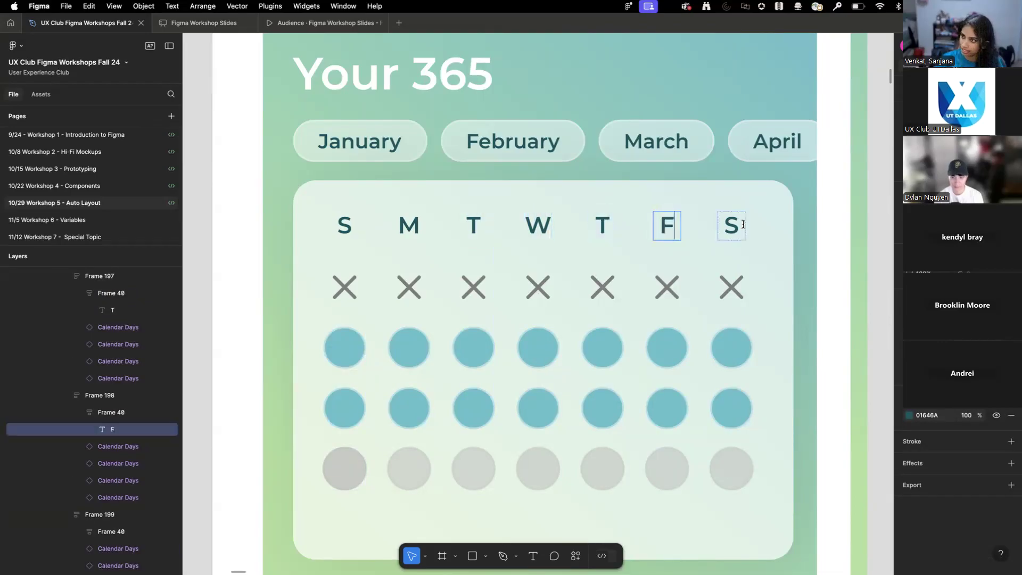
{"action": "left_click", "coordinate": [816, 248]}
{"action": "left_click", "coordinate": [808, 332]}
- Rename the auto layout frame that holds the seven day columns as Container
{"action": "double_click", "coordinate": [550, 329]}
{"action": "double_click", "coordinate": [549, 328]}
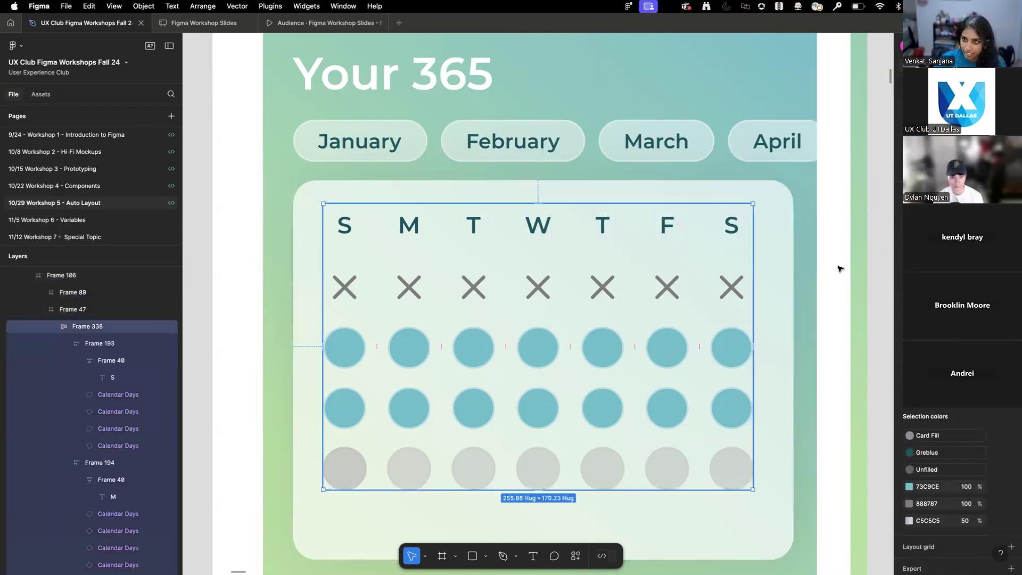
{"action": "left_click", "coordinate": [839, 248]}
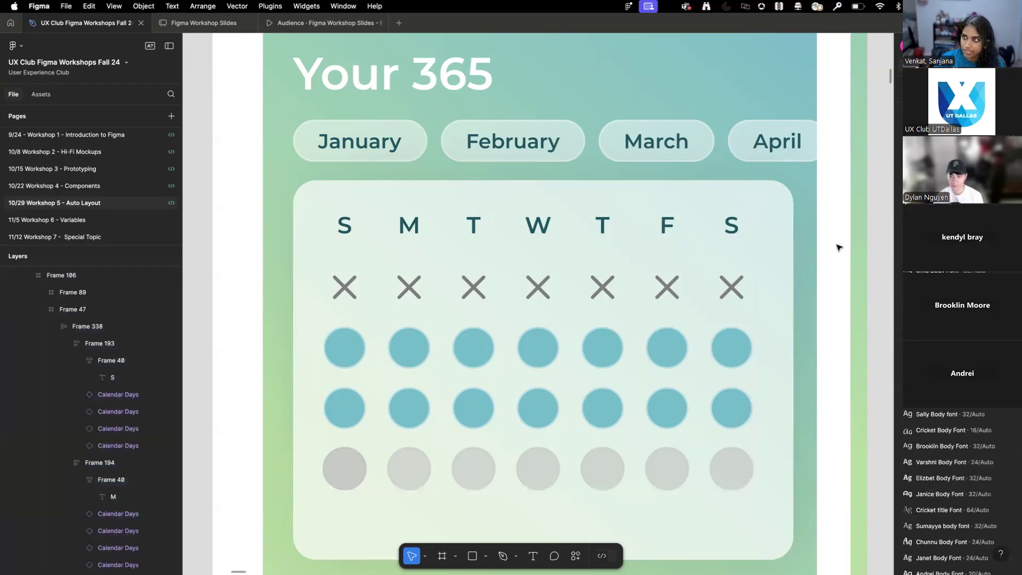
{"action": "left_click", "coordinate": [470, 328]}
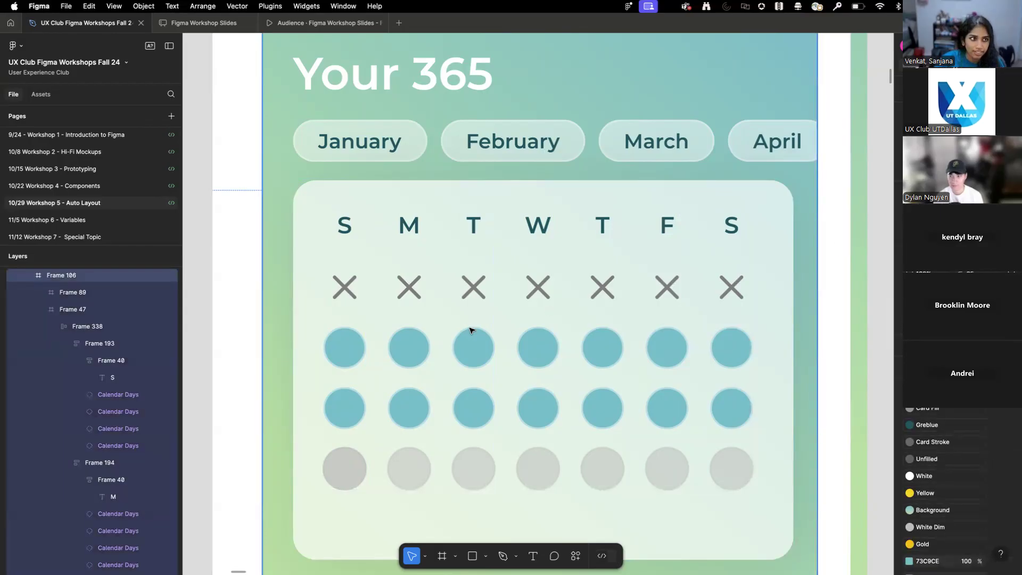
{"action": "left_click", "coordinate": [480, 328]}
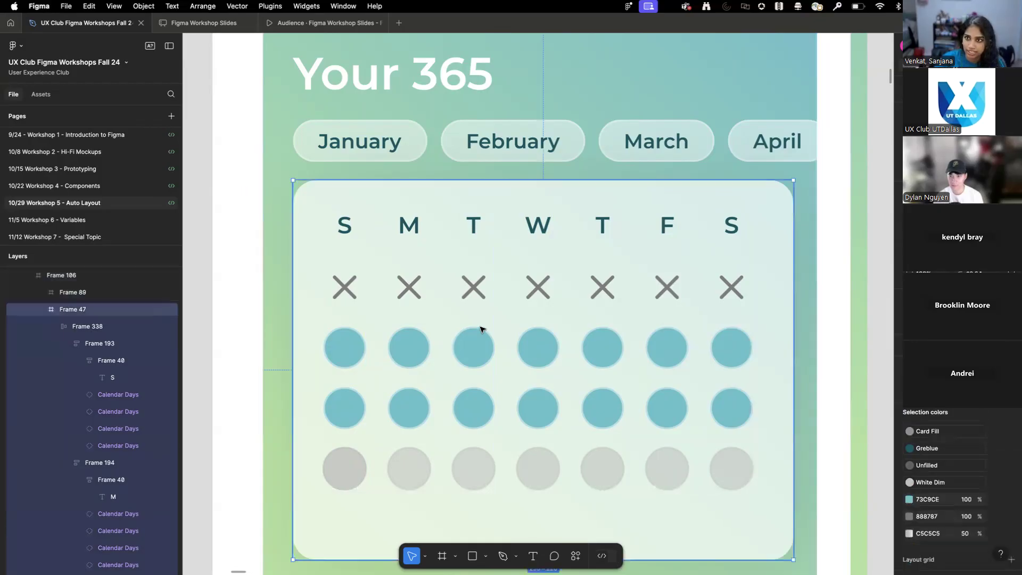
{"action": "left_click", "coordinate": [481, 329]}
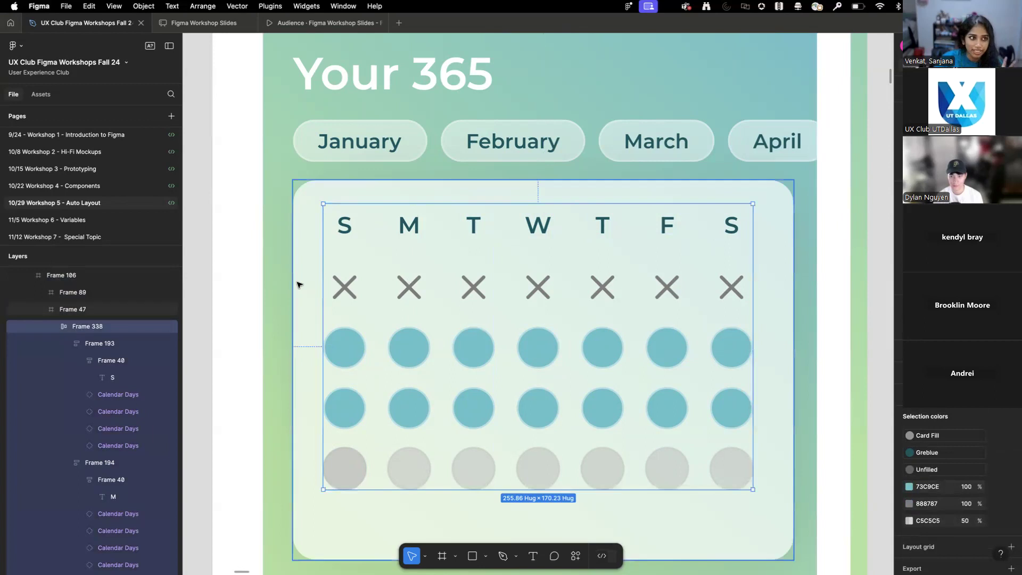
{"action": "double_click", "coordinate": [89, 326]}
{"action": "type", "text": "Container"}
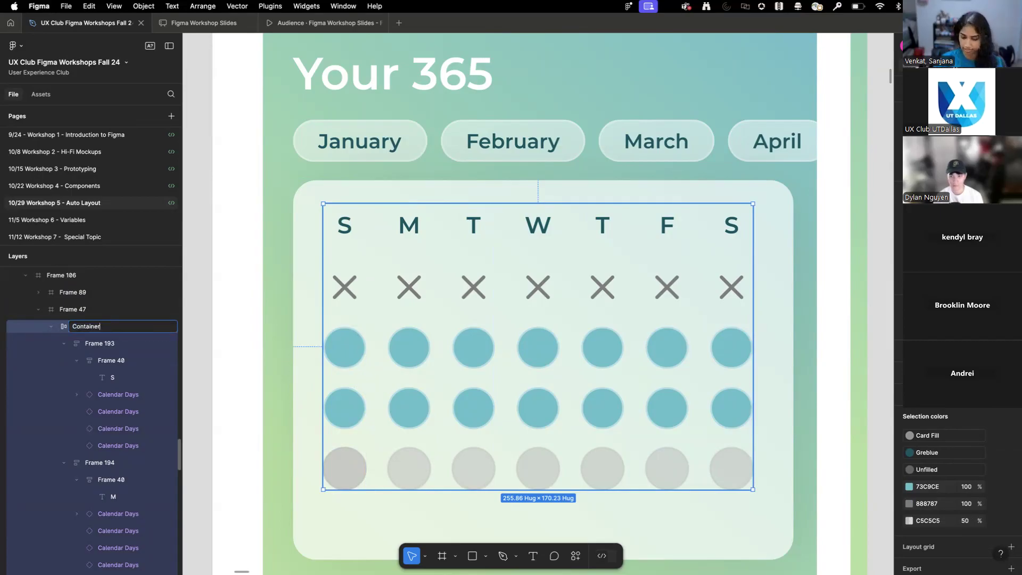
{"action": "key", "text": "Return"}
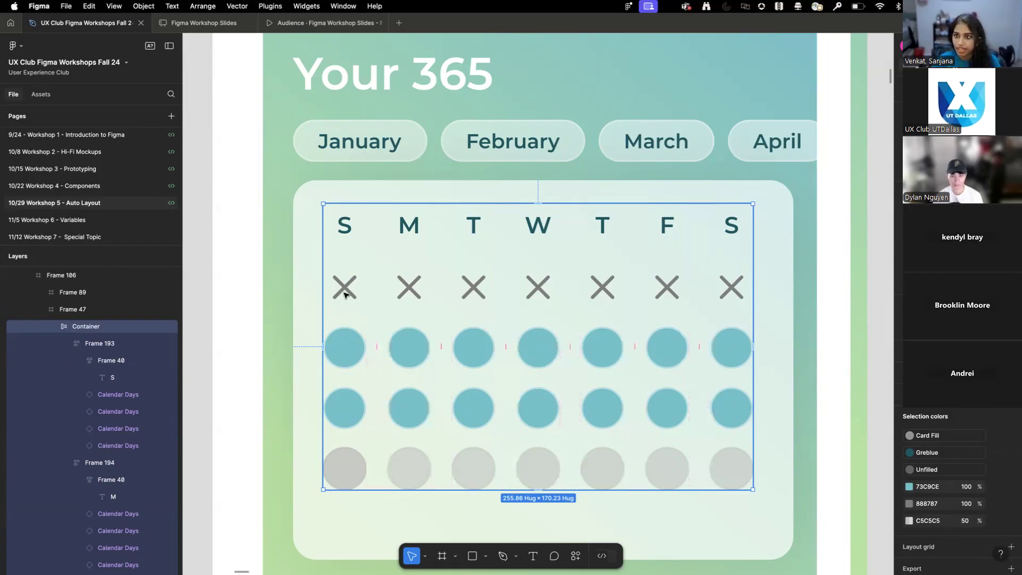
- Set the horizontal gap between the day columns in the Container frame to 15
{"action": "double_click", "coordinate": [343, 286]}
{"action": "left_click", "coordinate": [343, 257]}
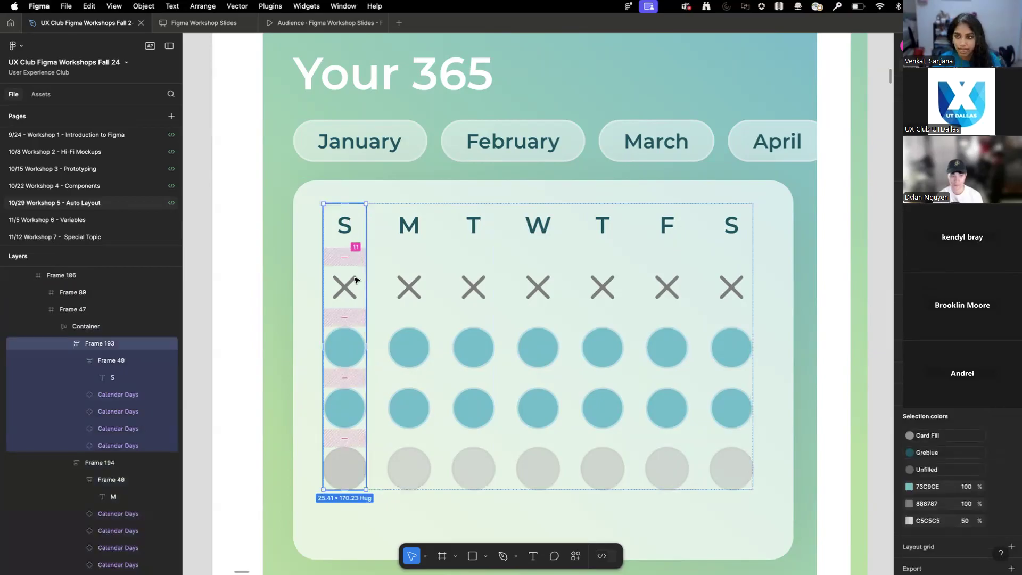
{"action": "left_click", "coordinate": [381, 330]}
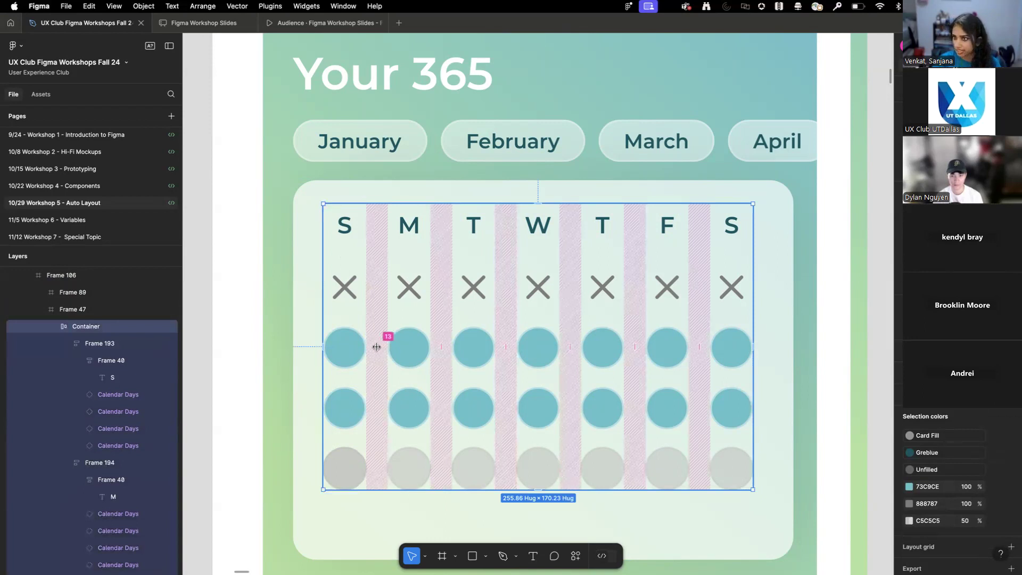
{"action": "left_click", "coordinate": [376, 346]}
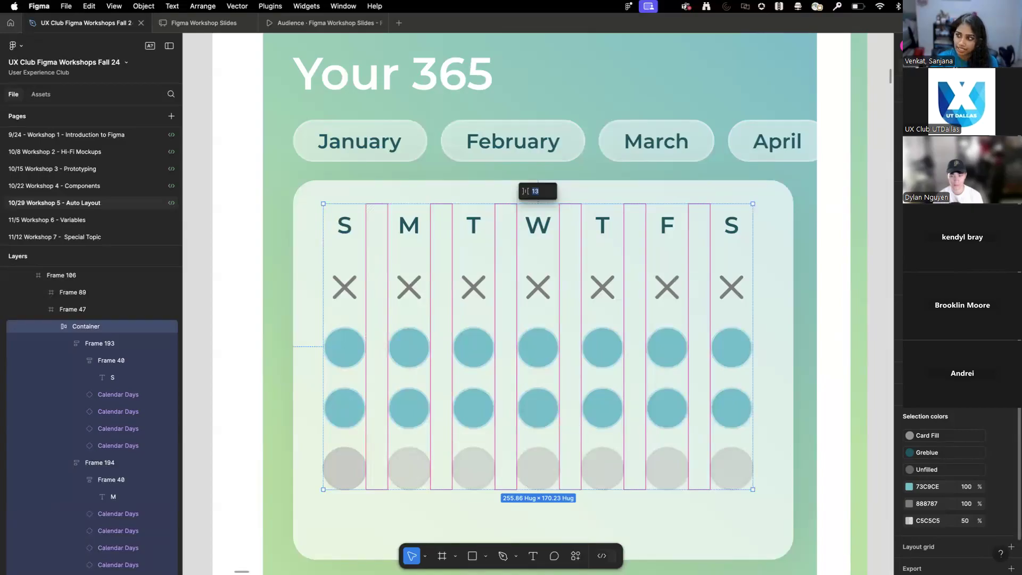
{"action": "key", "text": "Return"}
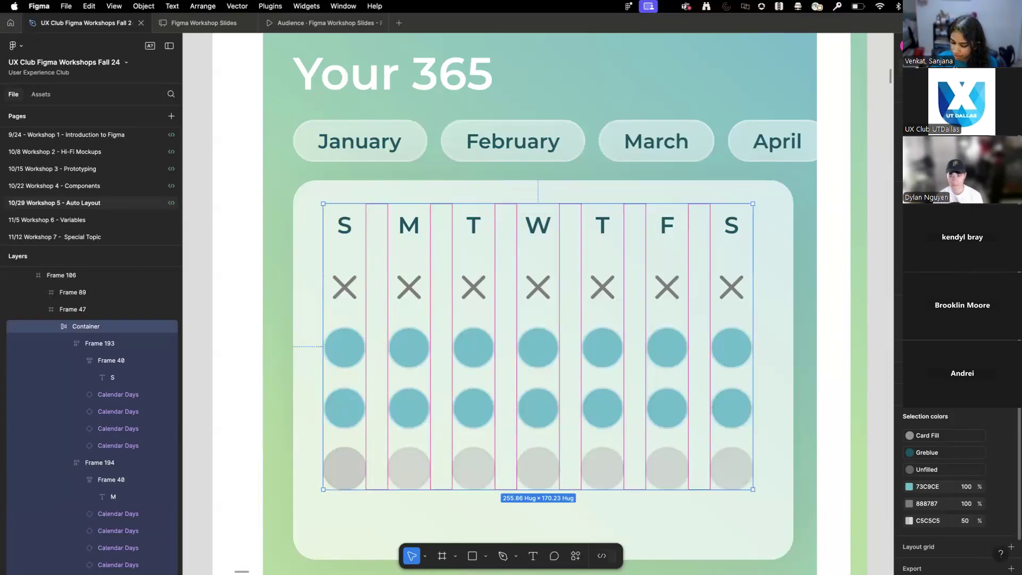
{"action": "type", "text": "15"}
{"action": "key", "text": "Return"}
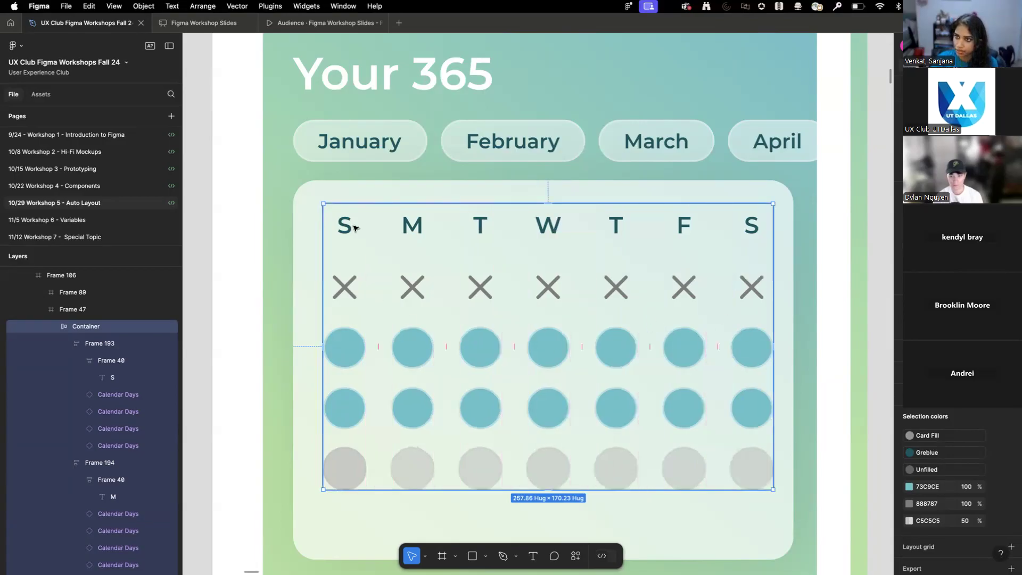
- Try moving the first S column out of the calendar card and undo the move
{"action": "double_click", "coordinate": [350, 285]}
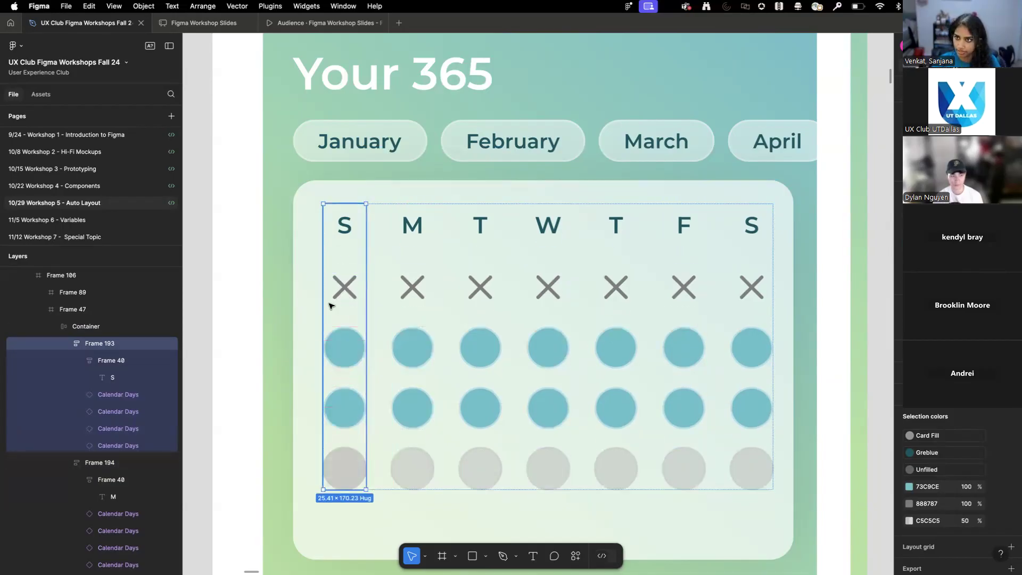
{"action": "left_click_drag", "start_coordinate": [310, 308], "coordinate": [219, 320]}
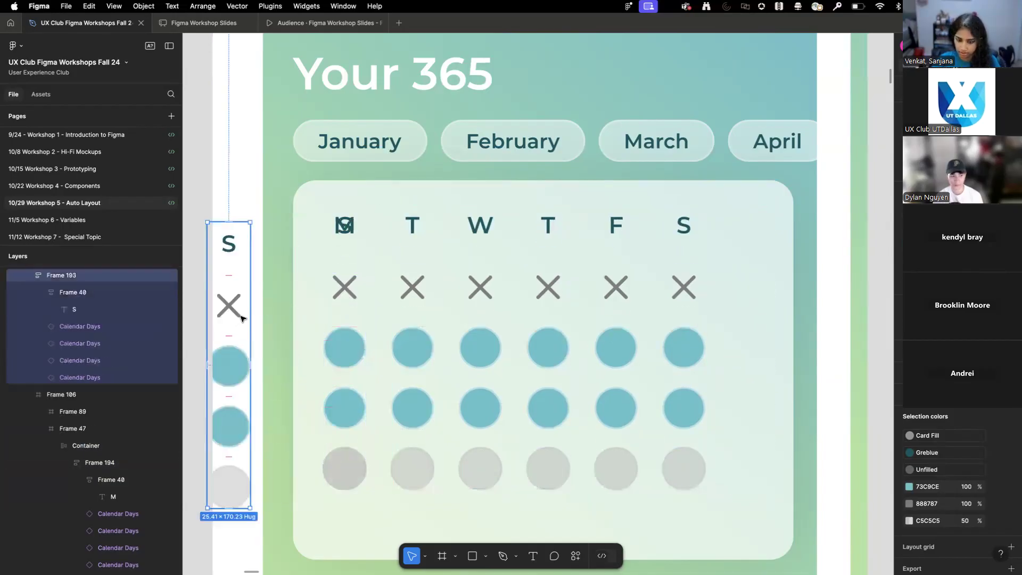
{"action": "key", "text": "ctrl+z"}
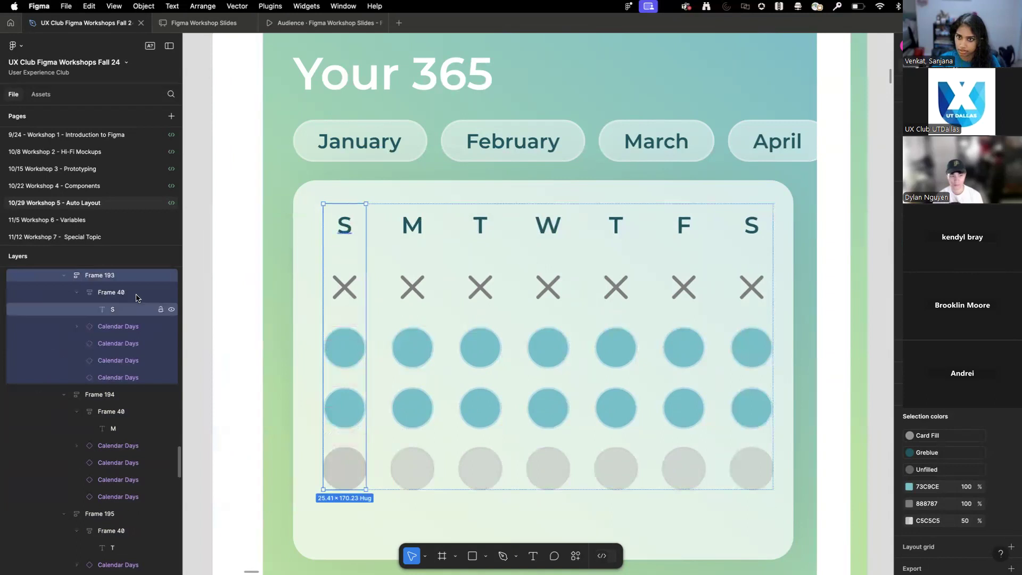
- Set the vertical gap between the items in the first S column to 15
{"action": "left_click", "coordinate": [354, 245]}
{"action": "type", "text": "15"}
{"action": "key", "text": "Return"}
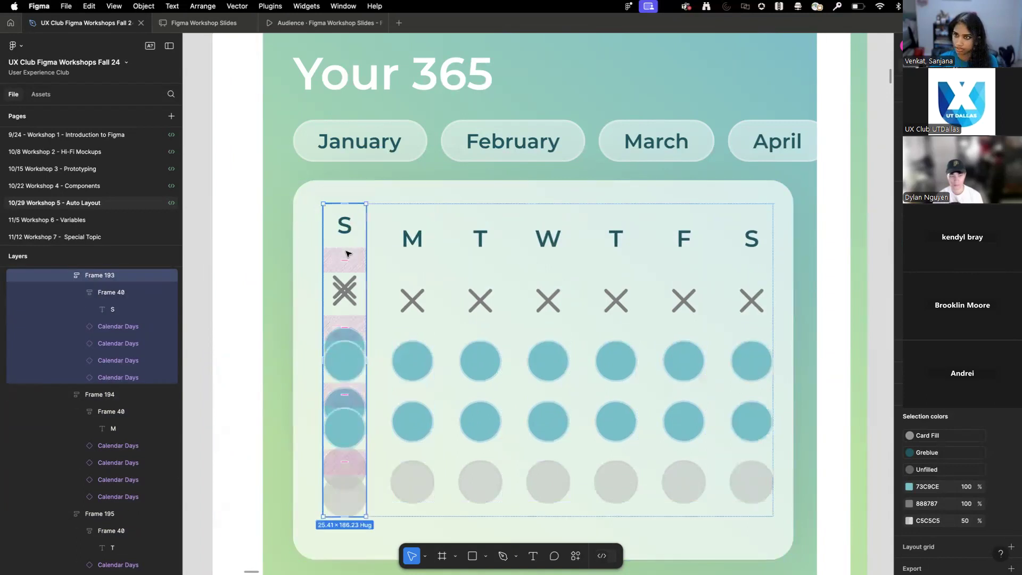
- Delete the first S column from the Container row and the stray S column lying underneath it
{"action": "left_click_drag", "start_coordinate": [347, 286], "coordinate": [860, 298]}
{"action": "key", "text": "Delete"}
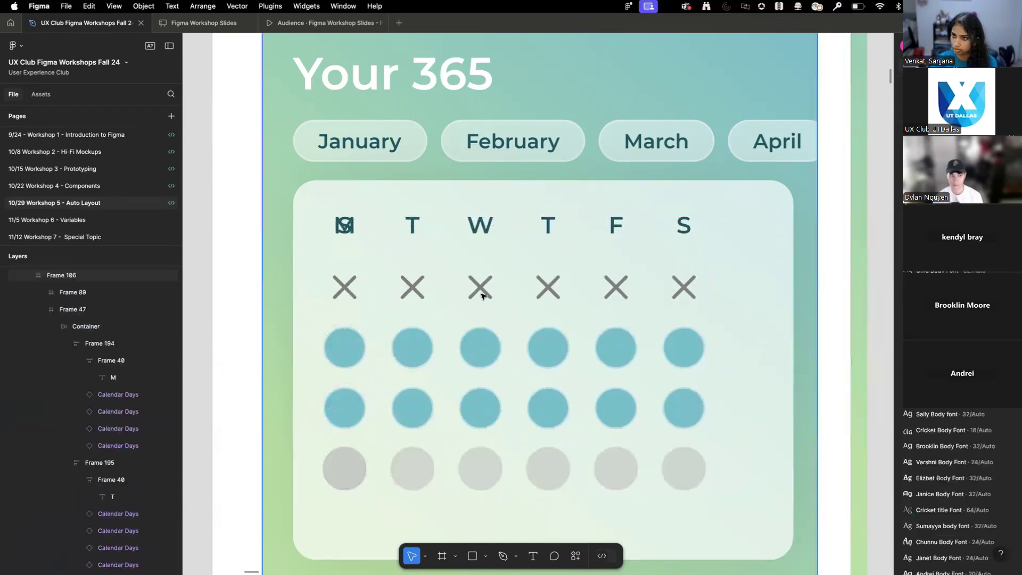
{"action": "left_click", "coordinate": [346, 299]}
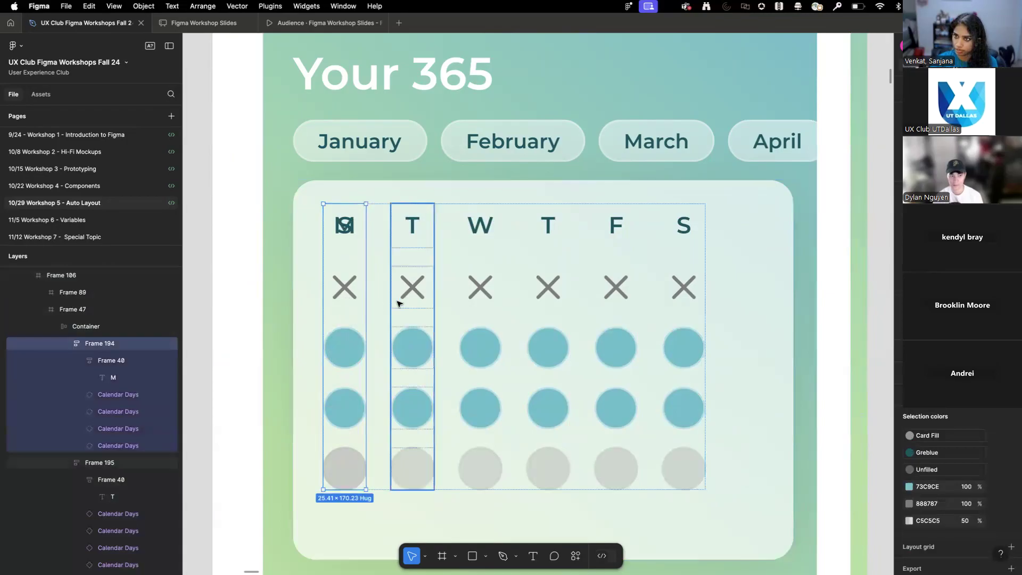
{"action": "left_click_drag", "start_coordinate": [385, 305], "coordinate": [502, 308]}
{"action": "left_click", "coordinate": [349, 303]}
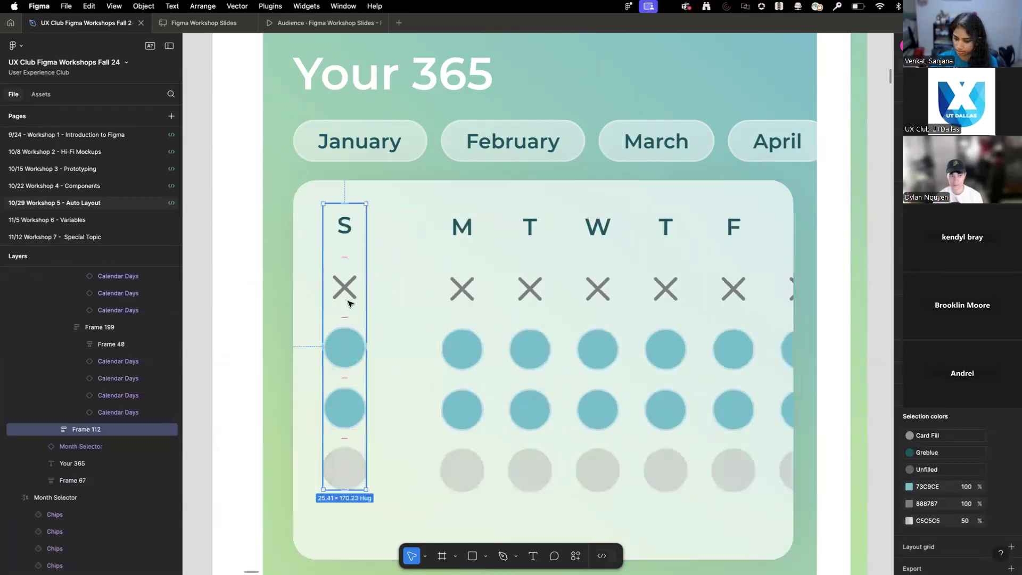
{"action": "key", "text": "Delete"}
- Move the Container row back to the left within the calendar card and duplicate its M column
{"action": "left_click", "coordinate": [500, 308]}
{"action": "left_click_drag", "start_coordinate": [586, 310], "coordinate": [493, 308]}
{"action": "left_click", "coordinate": [379, 322]}
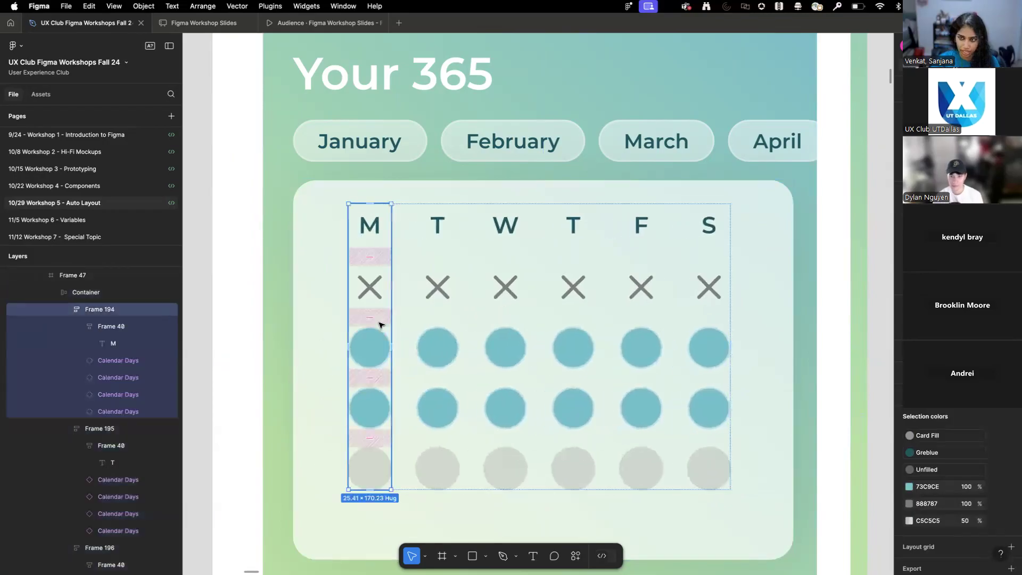
{"action": "key", "text": "super+d"}
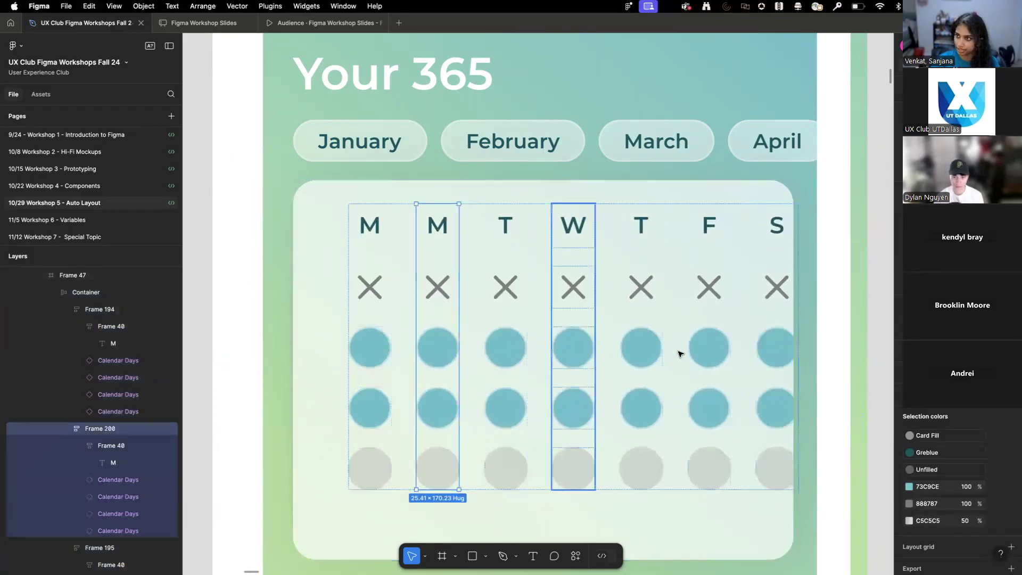
- Move the Container row back inside the calendar card and change the first column's header letter to S
{"action": "left_click_drag", "start_coordinate": [616, 349], "coordinate": [588, 353]}
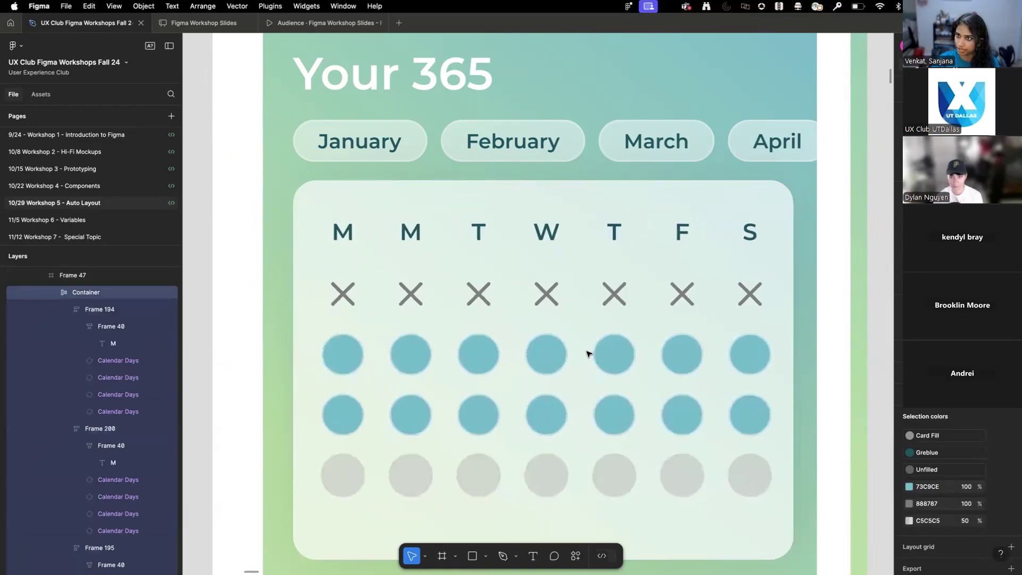
{"action": "double_click", "coordinate": [342, 231]}
{"action": "double_click", "coordinate": [340, 230]}
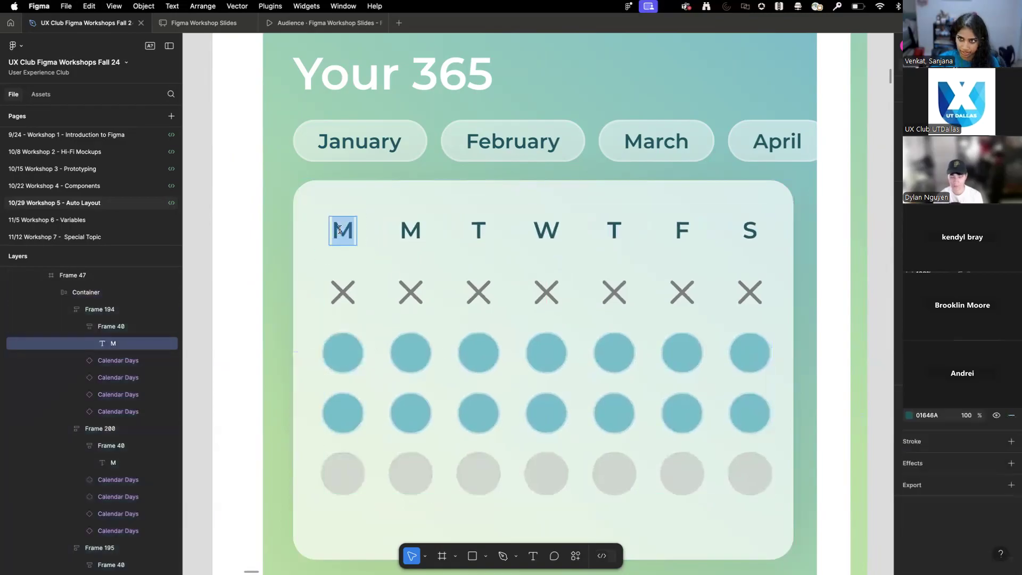
{"action": "type", "text": "S"}
- Set the vertical gap between the items in the first day column to 15
{"action": "left_click", "coordinate": [343, 261]}
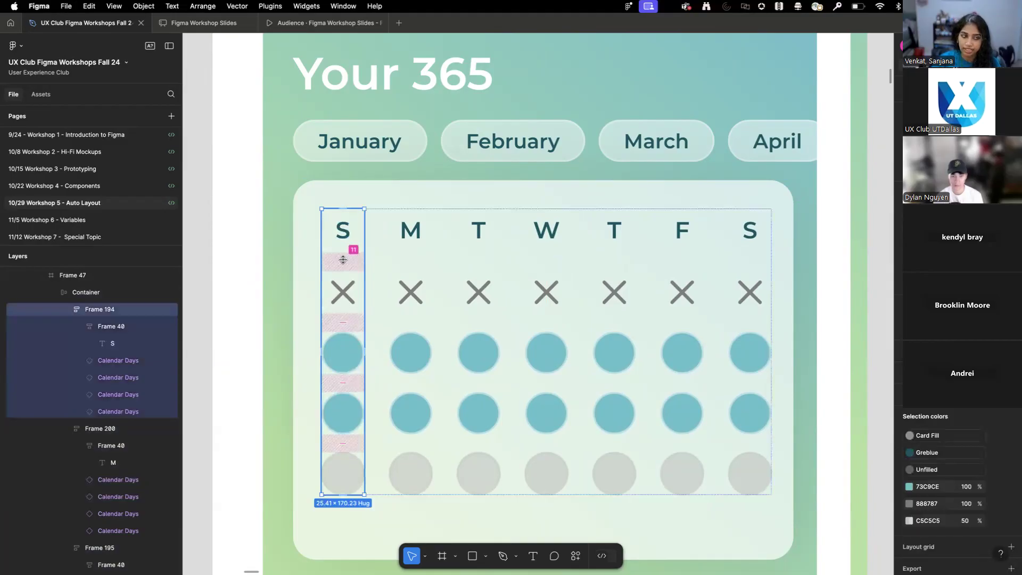
{"action": "left_click", "coordinate": [342, 260]}
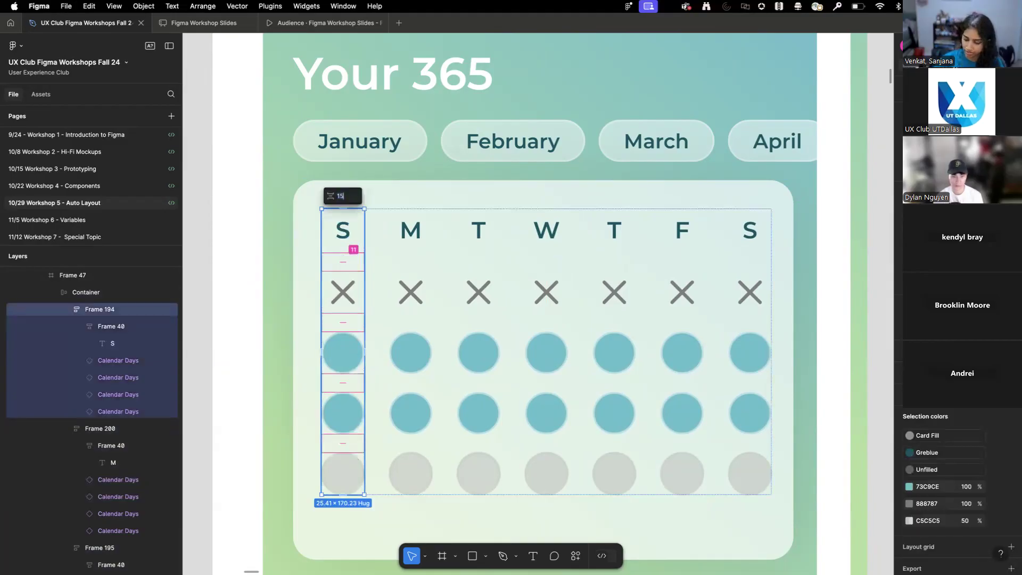
{"action": "key", "text": "Return"}
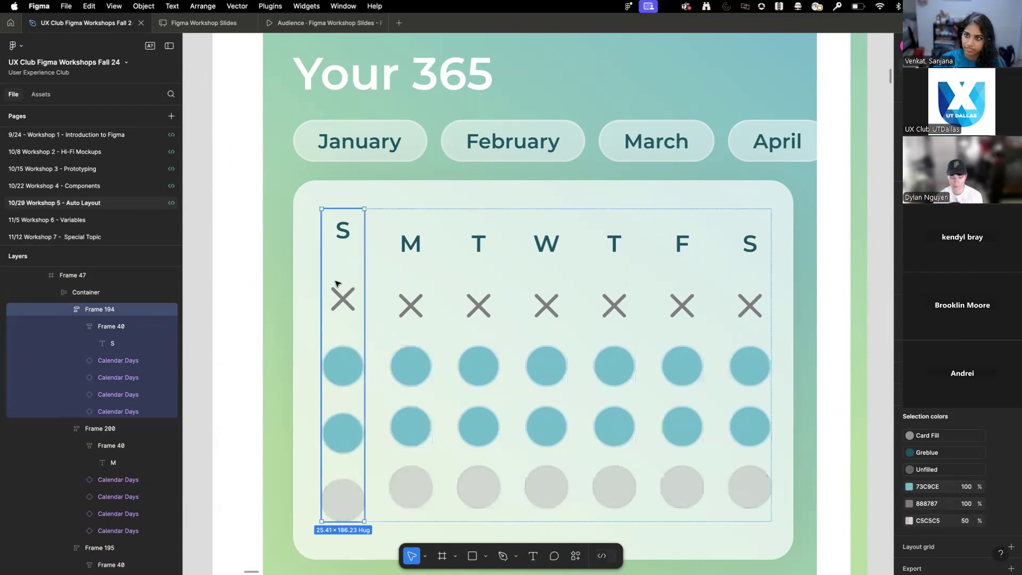
- Set the vertical gap to 15 in all six remaining day columns, from M to the last S, at once
{"action": "left_click", "coordinate": [403, 282]}
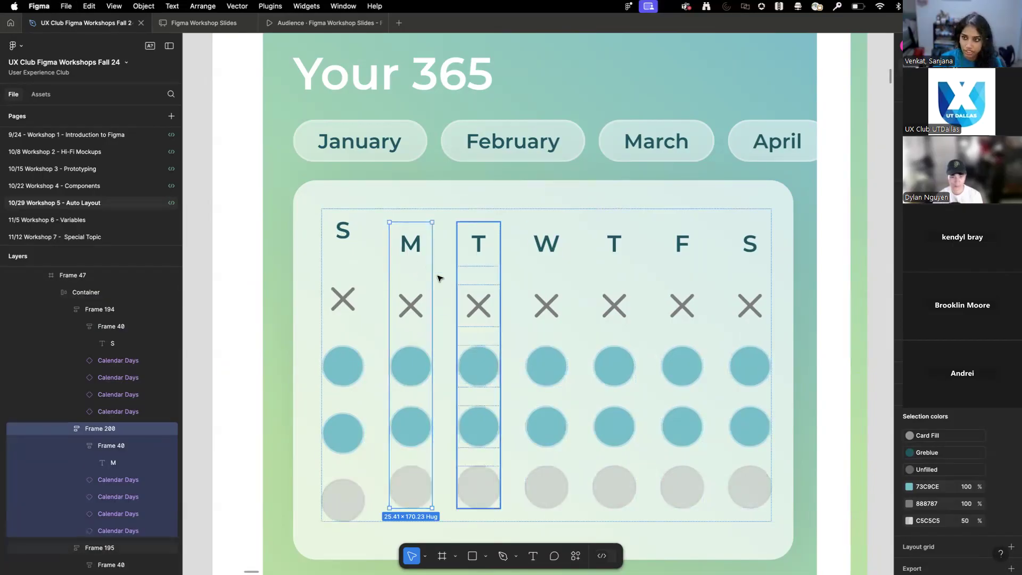
{"action": "left_click", "coordinate": [482, 292], "text": "shift"}
{"action": "left_click", "coordinate": [544, 291], "text": "shift"}
{"action": "left_click", "coordinate": [602, 295], "text": "shift"}
{"action": "left_click", "coordinate": [683, 304], "text": "shift"}
{"action": "left_click", "coordinate": [743, 304], "text": "shift"}
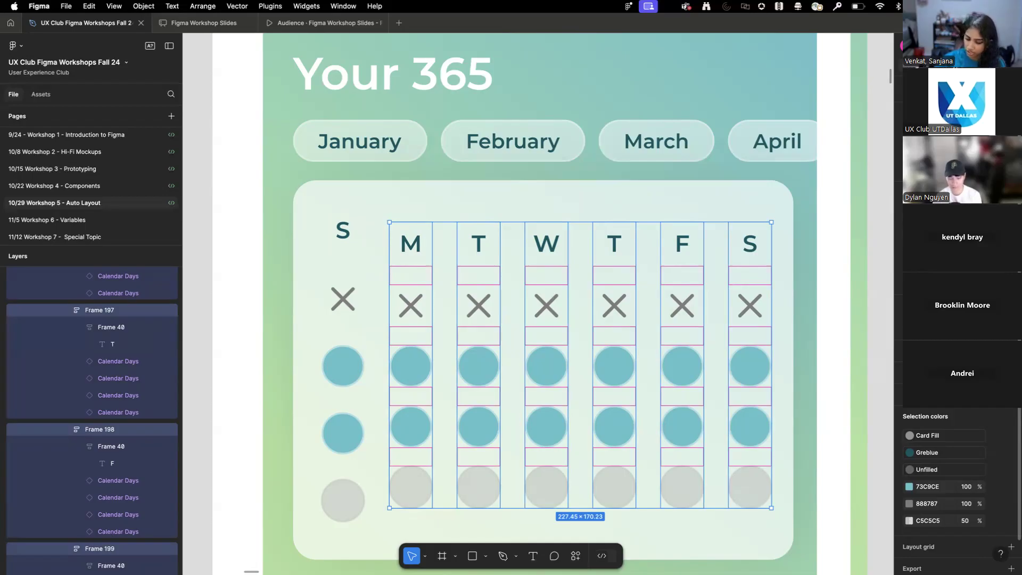
{"action": "key", "text": "Return"}
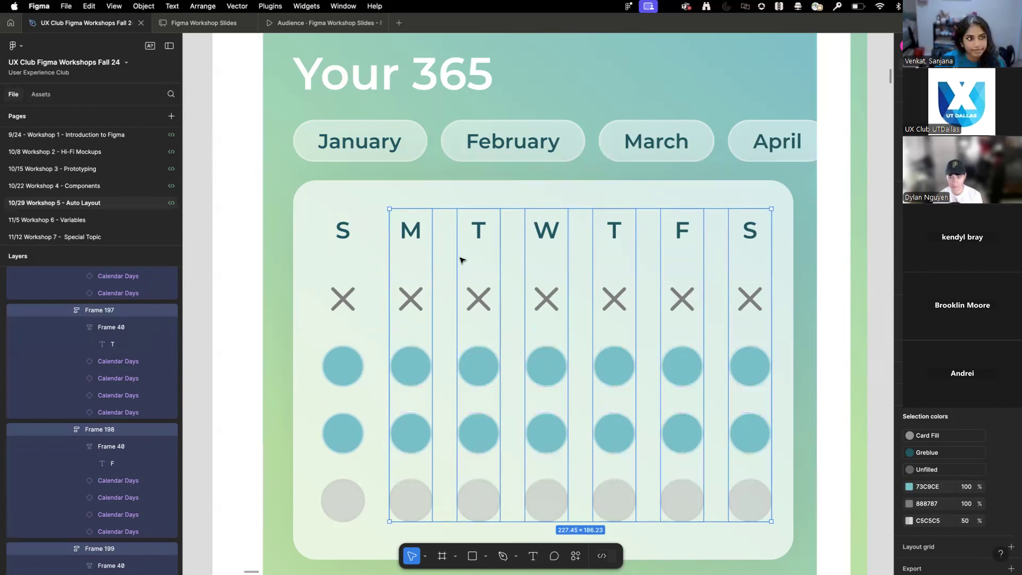
{"action": "left_click", "coordinate": [378, 255]}
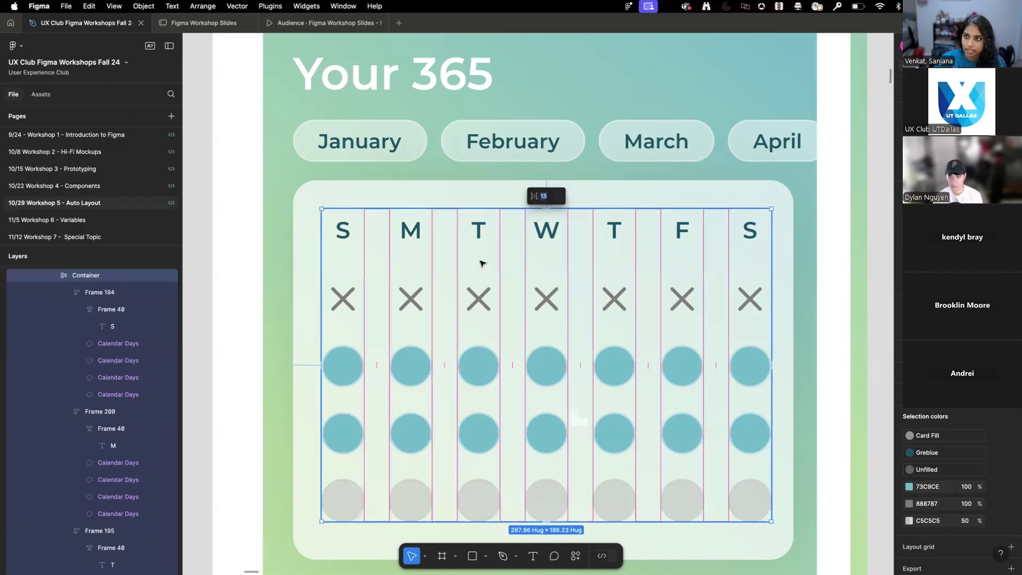
{"action": "left_click", "coordinate": [240, 235]}
- Look over the participants' practice boards and the instructor's Home screen to check progress on the calendar exercise
{"action": "scroll", "coordinate": [635, 290], "scroll_direction": "down", "scroll_amount": 10}
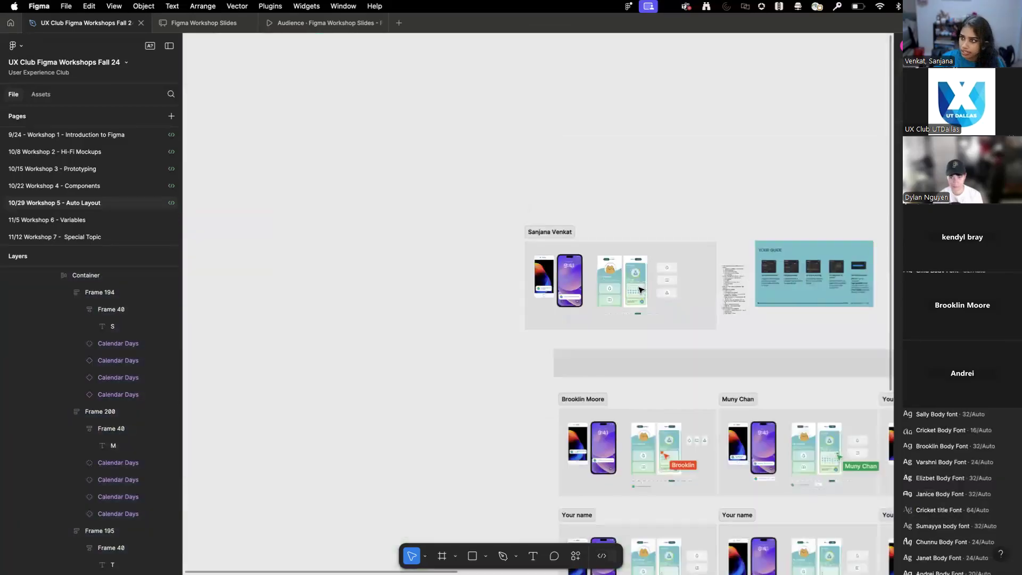
{"action": "left_click_drag", "start_coordinate": [713, 323], "coordinate": [433, 181]}
{"action": "scroll", "coordinate": [433, 181], "scroll_direction": "down", "scroll_amount": 3}
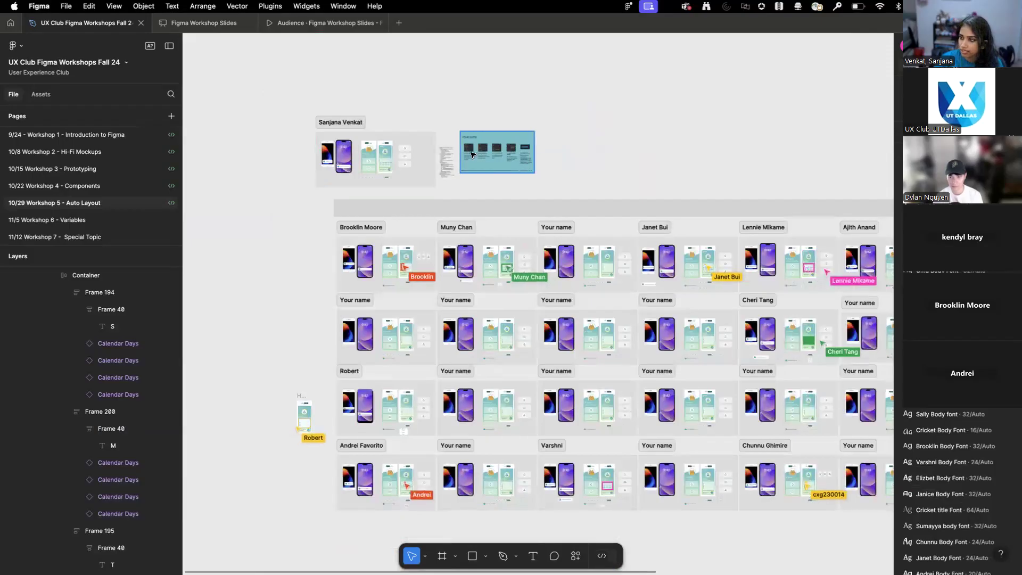
{"action": "scroll", "coordinate": [388, 153], "scroll_direction": "up", "scroll_amount": 1}
{"action": "scroll", "coordinate": [387, 153], "scroll_direction": "up", "scroll_amount": 10}
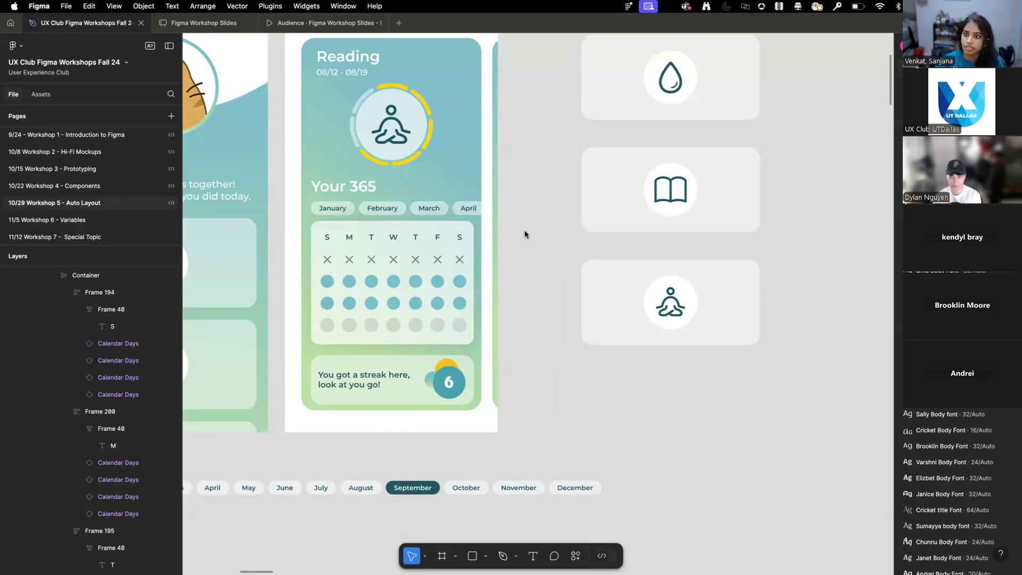
{"action": "scroll", "coordinate": [520, 230], "scroll_direction": "down", "scroll_amount": 10}
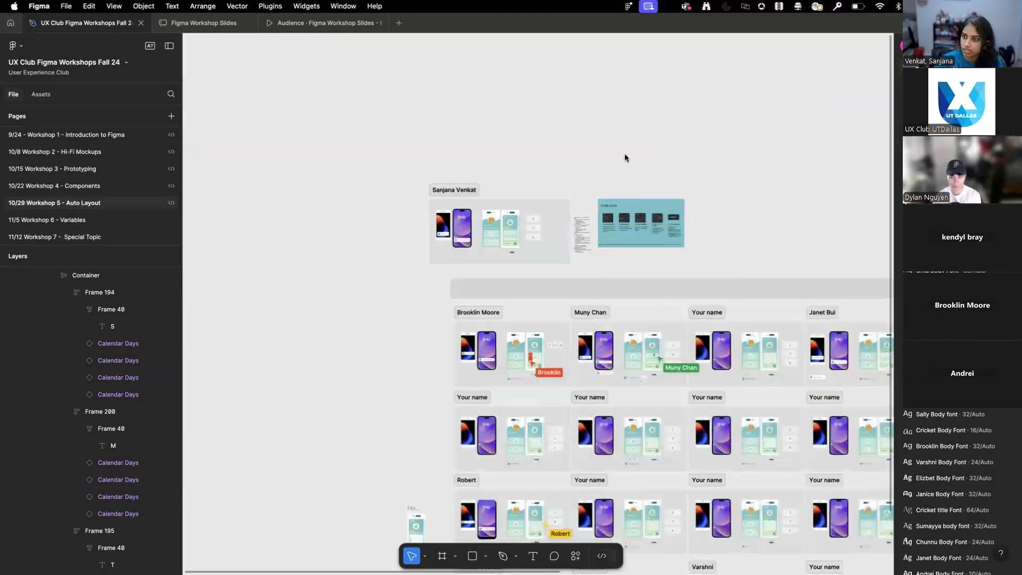
{"action": "left_click_drag", "start_coordinate": [741, 159], "coordinate": [244, 35]}
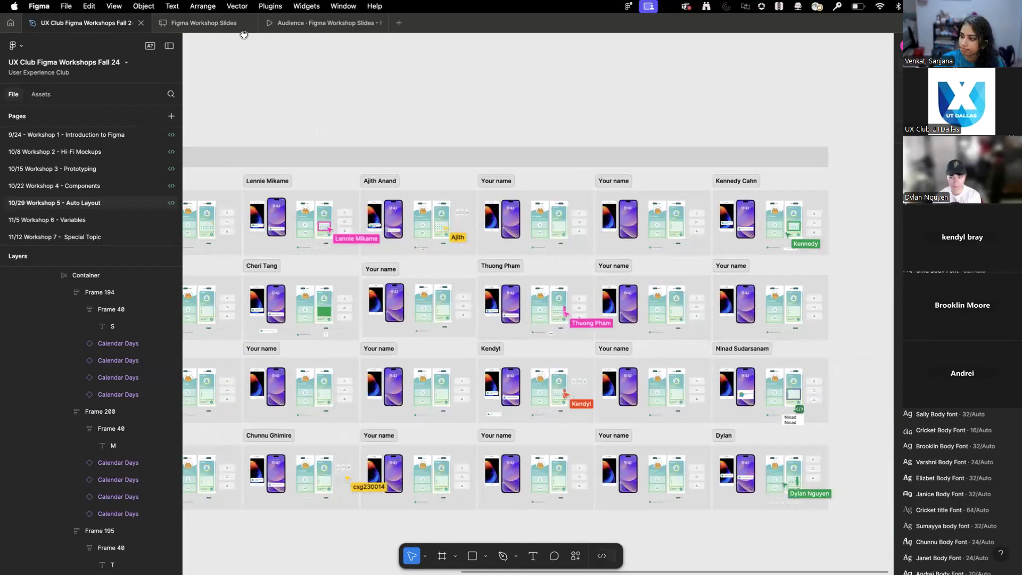
{"action": "scroll", "coordinate": [244, 35], "scroll_direction": "left", "scroll_amount": 15}
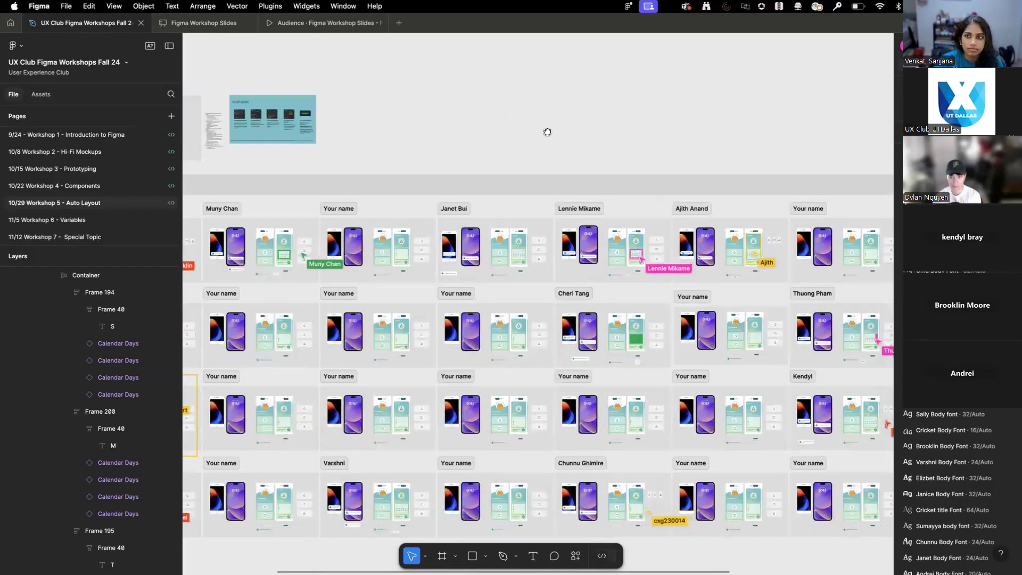
{"action": "scroll", "coordinate": [355, 154], "scroll_direction": "up", "scroll_amount": 10}
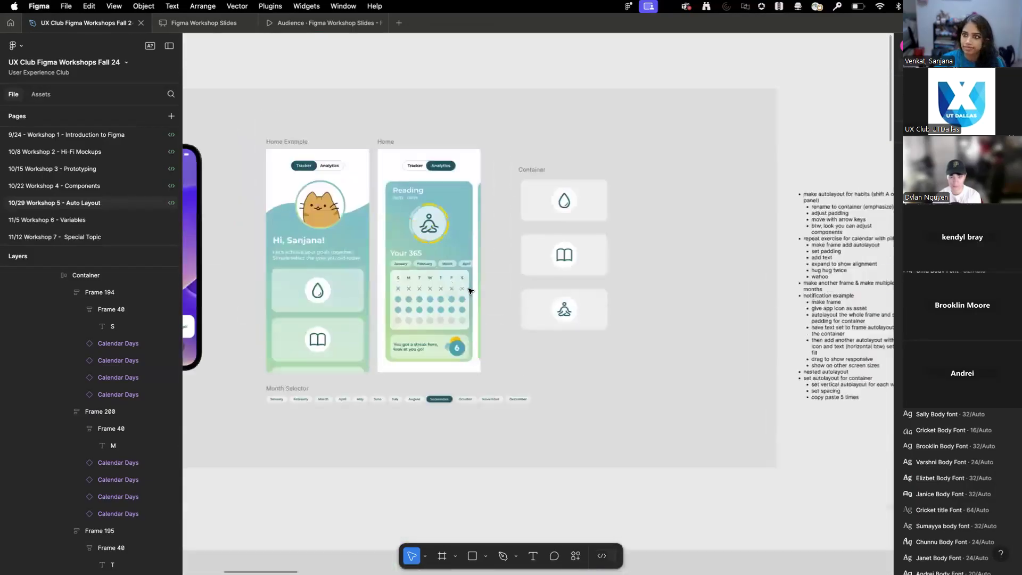
{"action": "scroll", "coordinate": [547, 372], "scroll_direction": "down", "scroll_amount": 5}
{"action": "scroll", "coordinate": [384, 210], "scroll_direction": "down", "scroll_amount": 10}
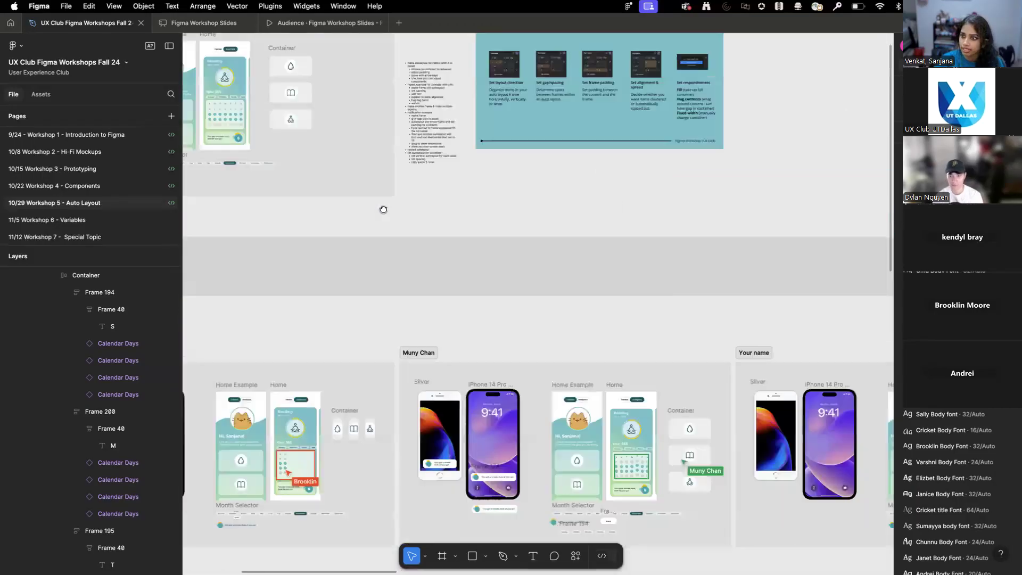
{"action": "scroll", "coordinate": [667, 279], "scroll_direction": "down", "scroll_amount": 2}
- Place a copy of the Home frame from an unused "Your name" board on the empty canvas above the boards
{"action": "left_click", "coordinate": [585, 275]}
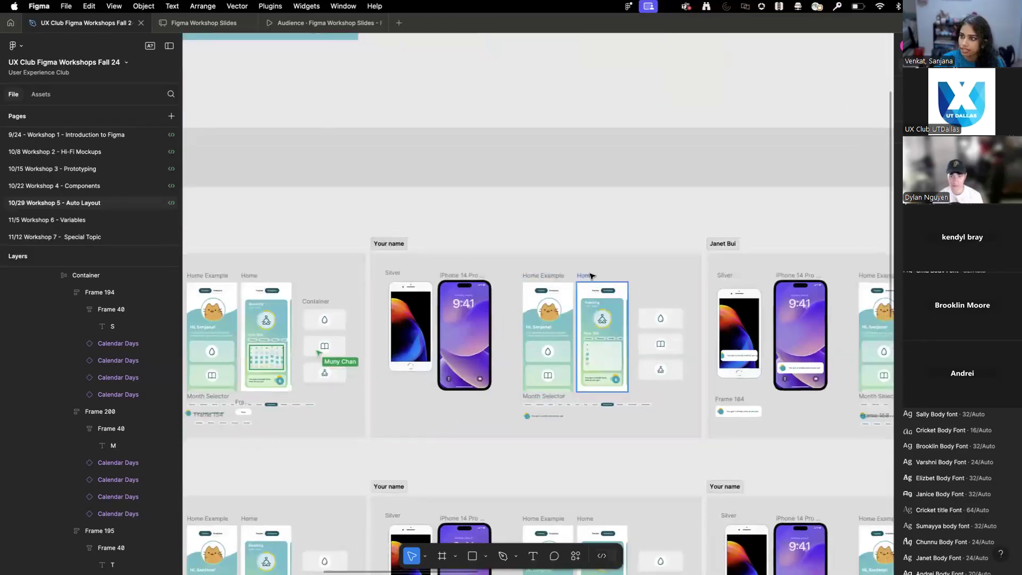
{"action": "left_click_drag", "start_coordinate": [588, 276], "coordinate": [547, 61]}
{"action": "scroll", "coordinate": [588, 363], "scroll_direction": "up", "scroll_amount": 6}
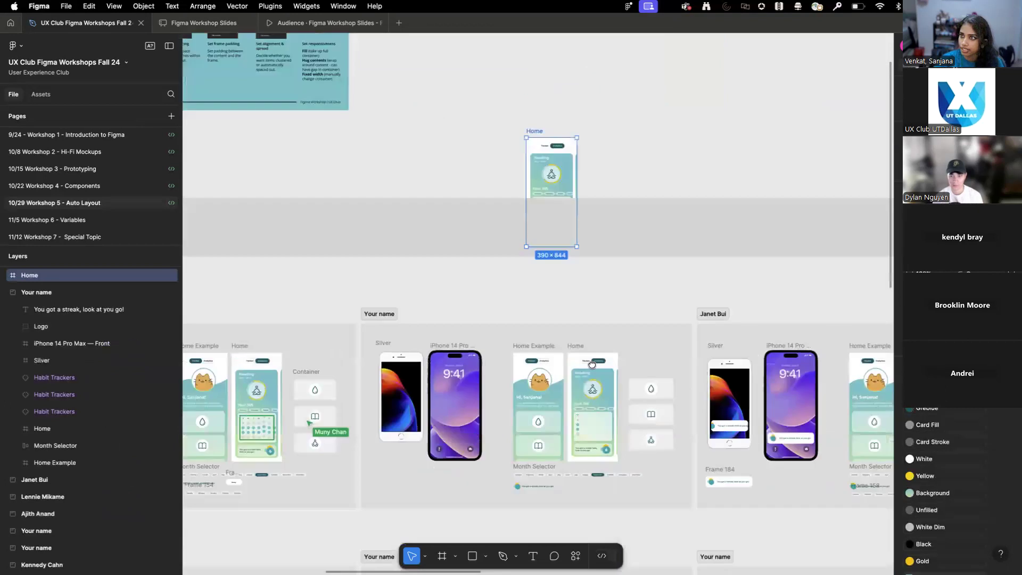
{"action": "left_click_drag", "start_coordinate": [486, 377], "coordinate": [421, 254]}
{"action": "scroll", "coordinate": [421, 340], "scroll_direction": "up", "scroll_amount": 10}
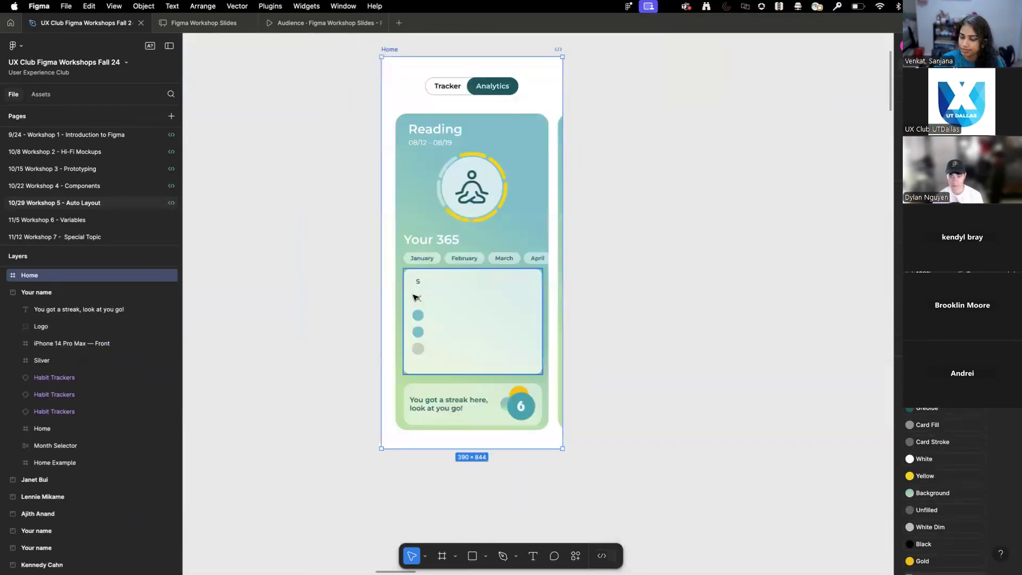
{"action": "scroll", "coordinate": [505, 292], "scroll_direction": "up", "scroll_amount": 6}
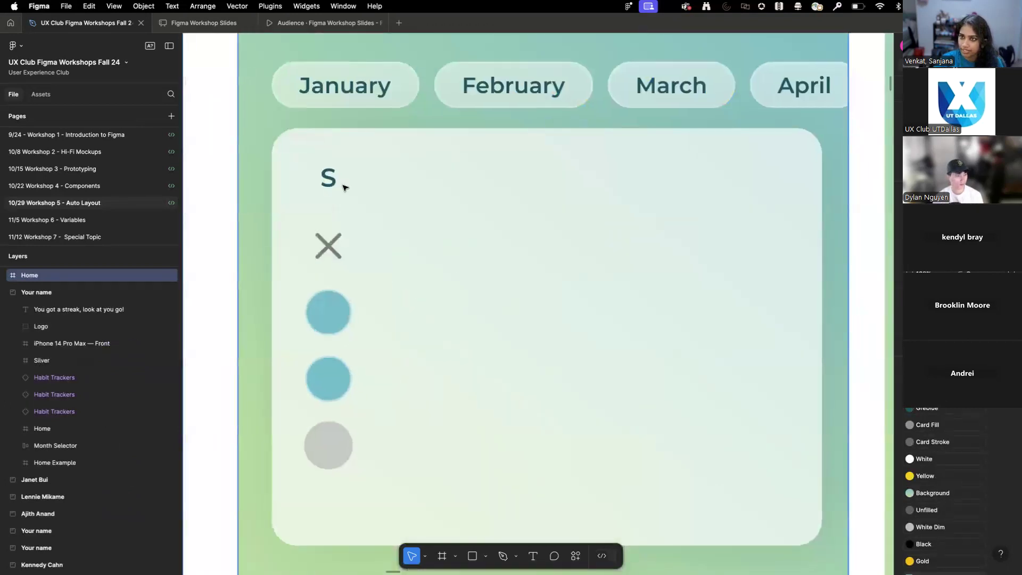
- Wrap the S header and the four calendar day symbols below it in a vertical auto layout column
{"action": "left_click", "coordinate": [326, 177]}
{"action": "double_click", "coordinate": [325, 178]}
{"action": "double_click", "coordinate": [326, 178]}
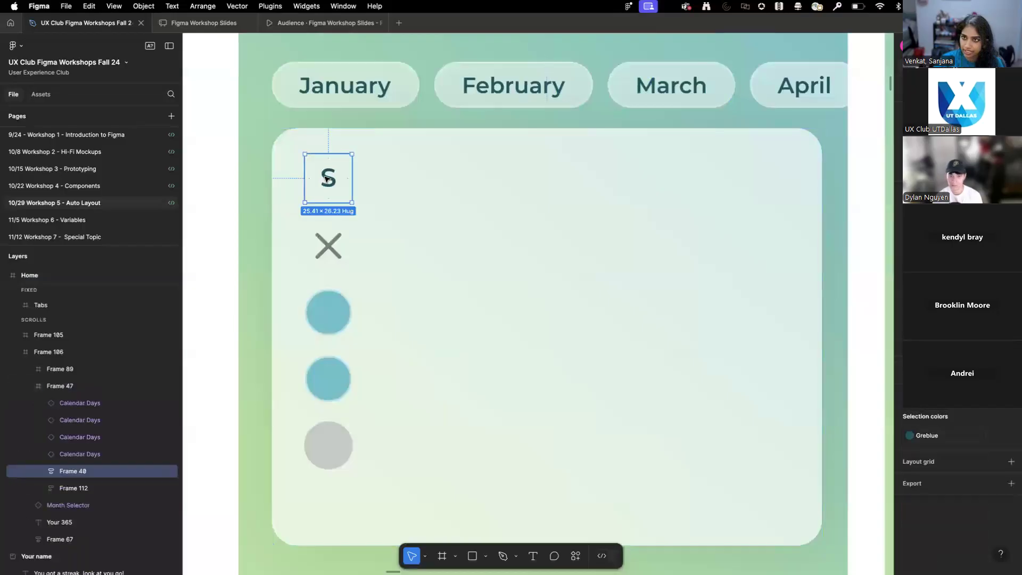
{"action": "left_click", "coordinate": [328, 244], "text": "shift"}
{"action": "left_click", "coordinate": [330, 311], "text": "shift"}
{"action": "left_click", "coordinate": [330, 385], "text": "shift"}
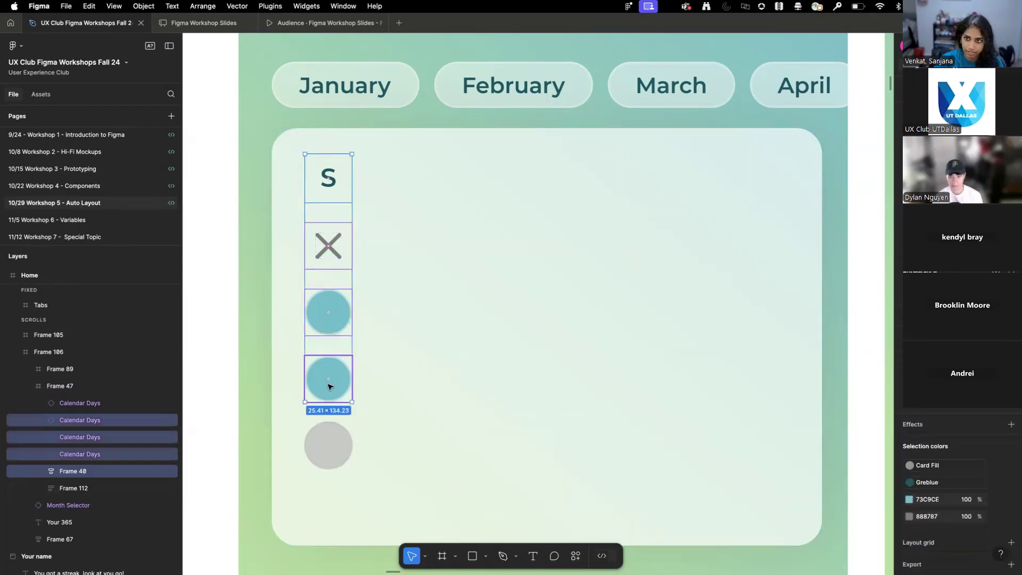
{"action": "left_click", "coordinate": [327, 437], "text": "shift"}
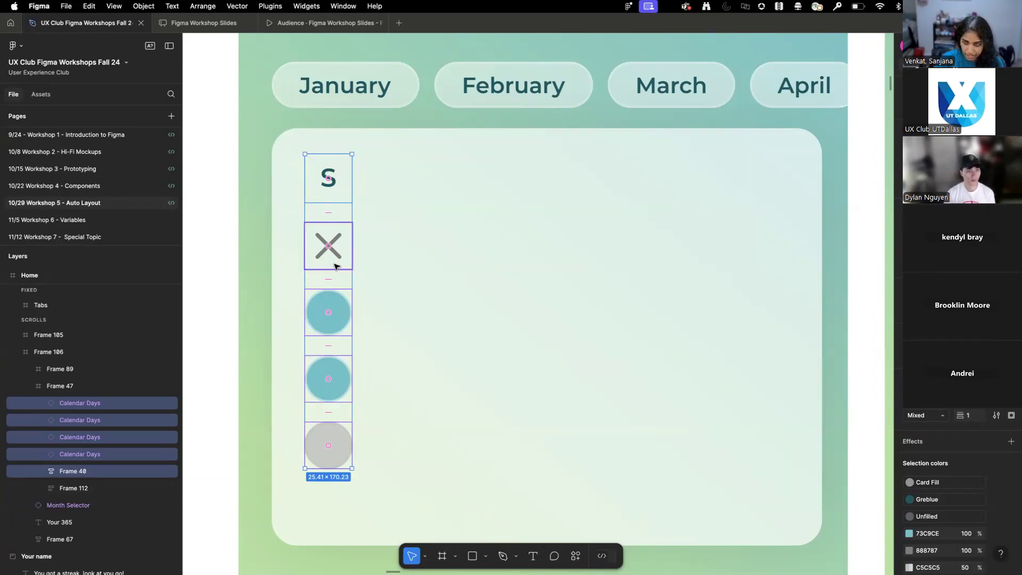
{"action": "key", "text": "shift+a"}
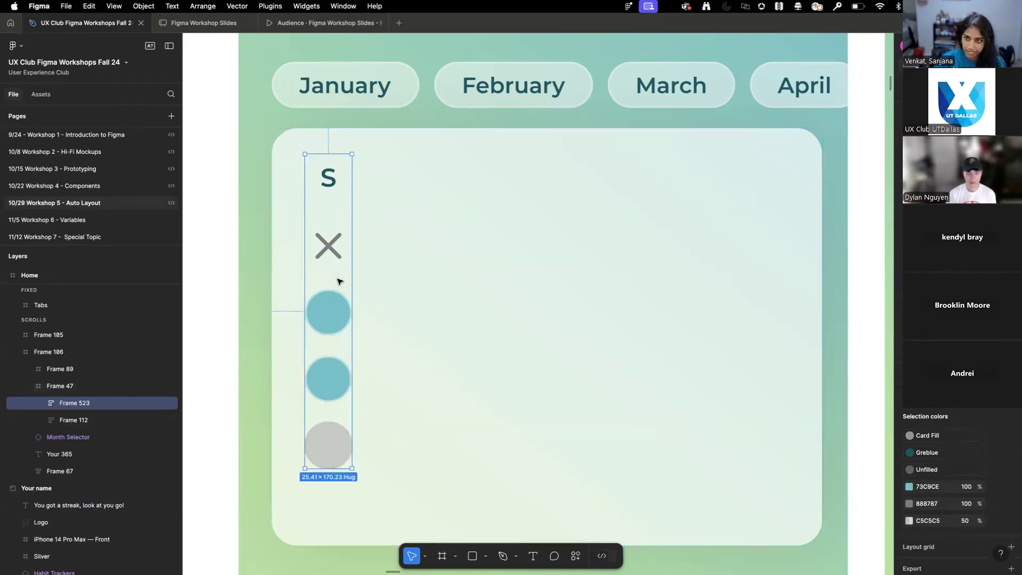
- Duplicate the S column and place the copy beside the original, aligned with its top edge
{"action": "key", "text": "shift+a"}
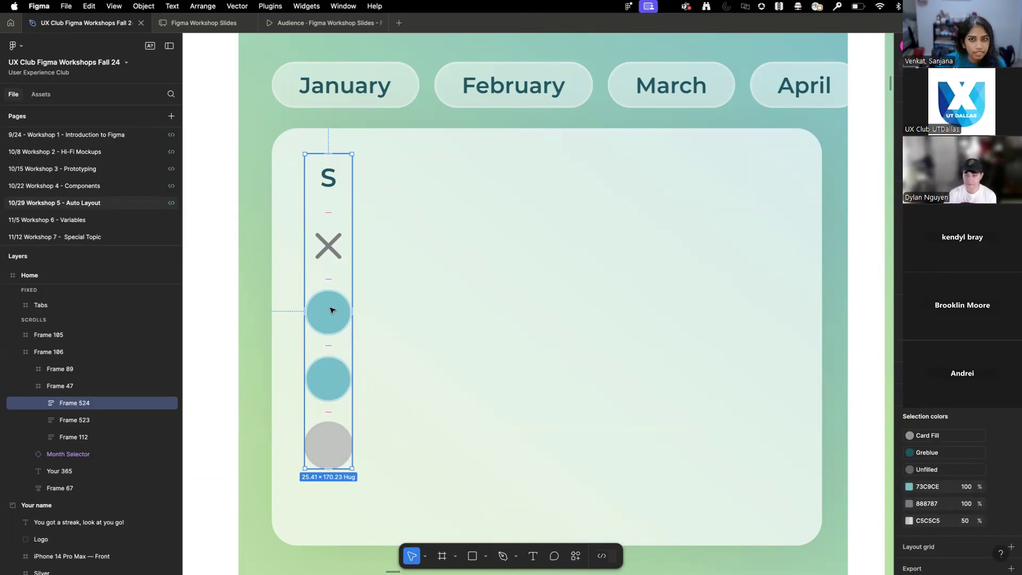
{"action": "left_click_drag", "start_coordinate": [330, 310], "coordinate": [497, 299]}
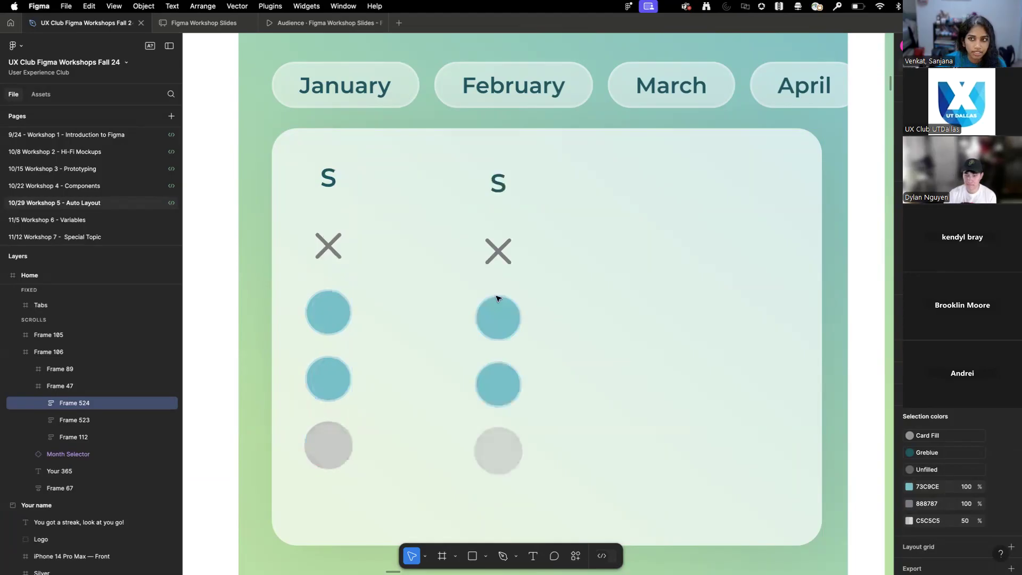
{"action": "double_click", "coordinate": [333, 181]}
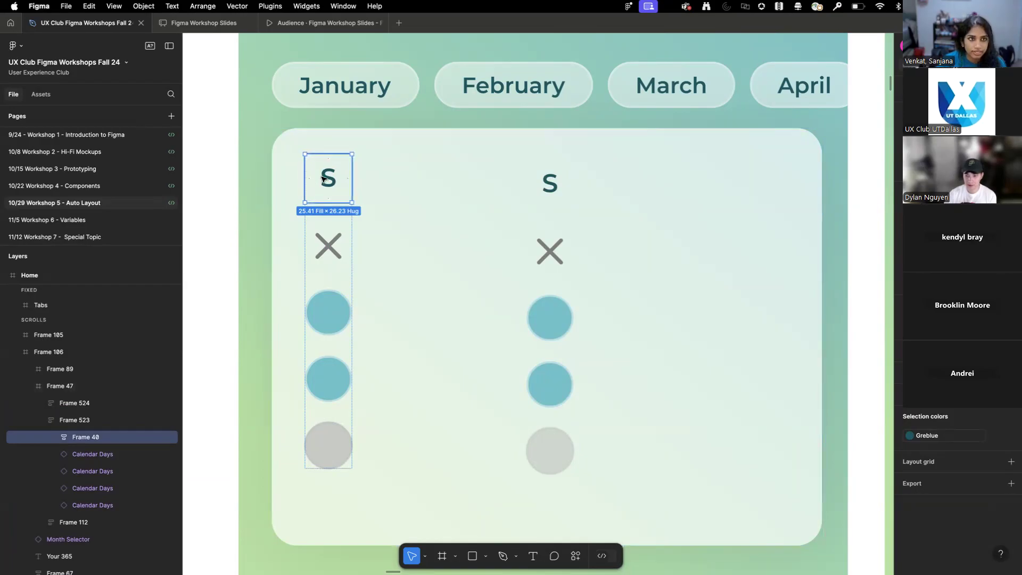
{"action": "left_click_drag", "start_coordinate": [554, 247], "coordinate": [413, 233]}
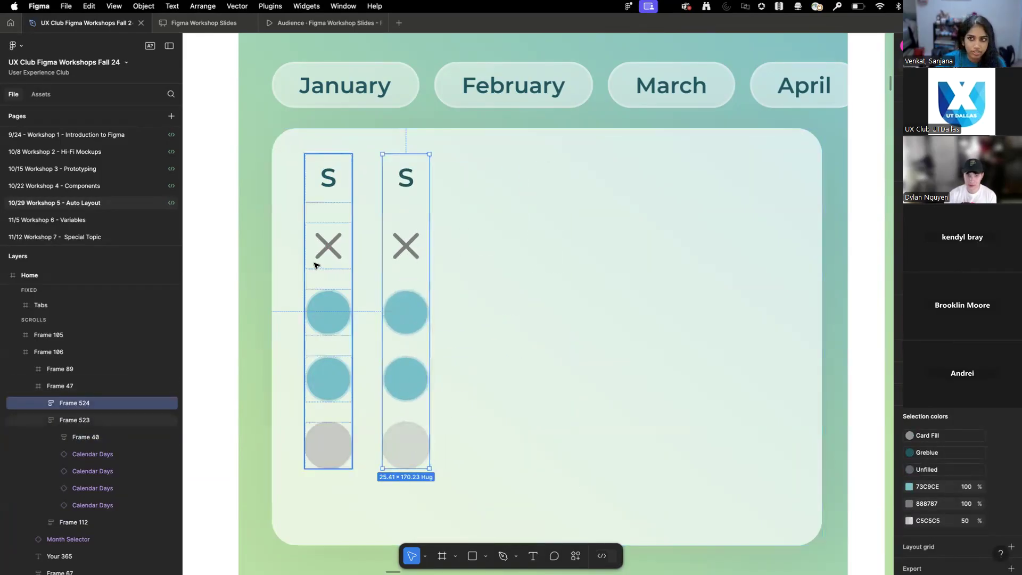
{"action": "left_click_drag", "start_coordinate": [412, 275], "coordinate": [405, 273]}
- Combine the two S columns into one horizontal auto layout row
{"action": "left_click", "coordinate": [346, 265]}
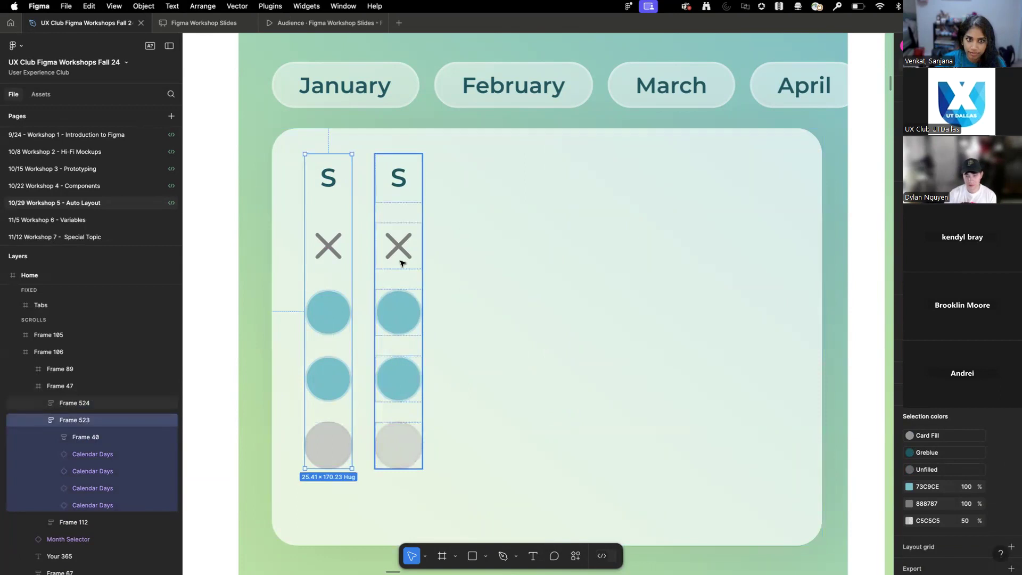
{"action": "scroll", "coordinate": [400, 263], "scroll_direction": "down", "scroll_amount": 15}
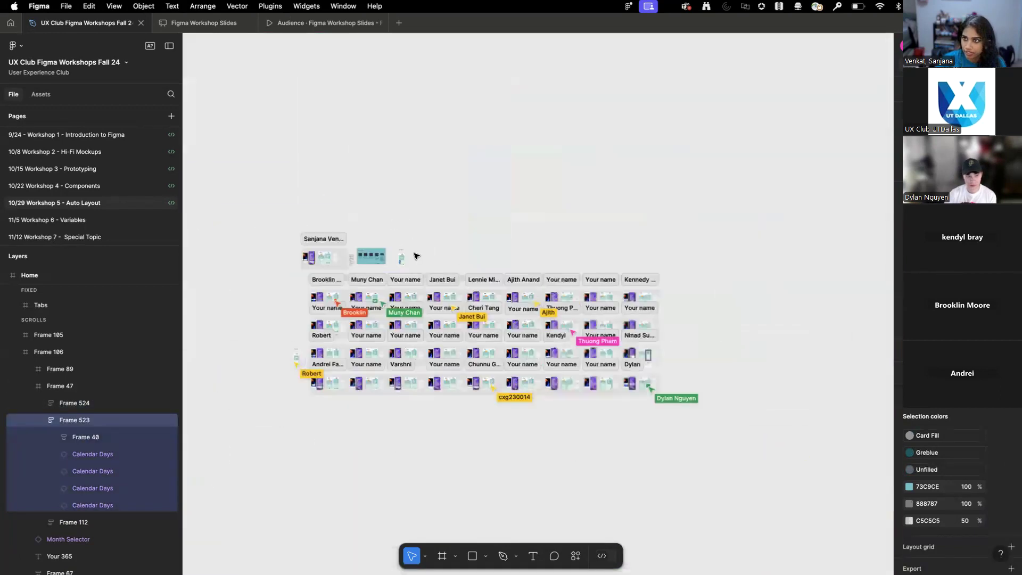
{"action": "scroll", "coordinate": [545, 258], "scroll_direction": "right", "scroll_amount": 2}
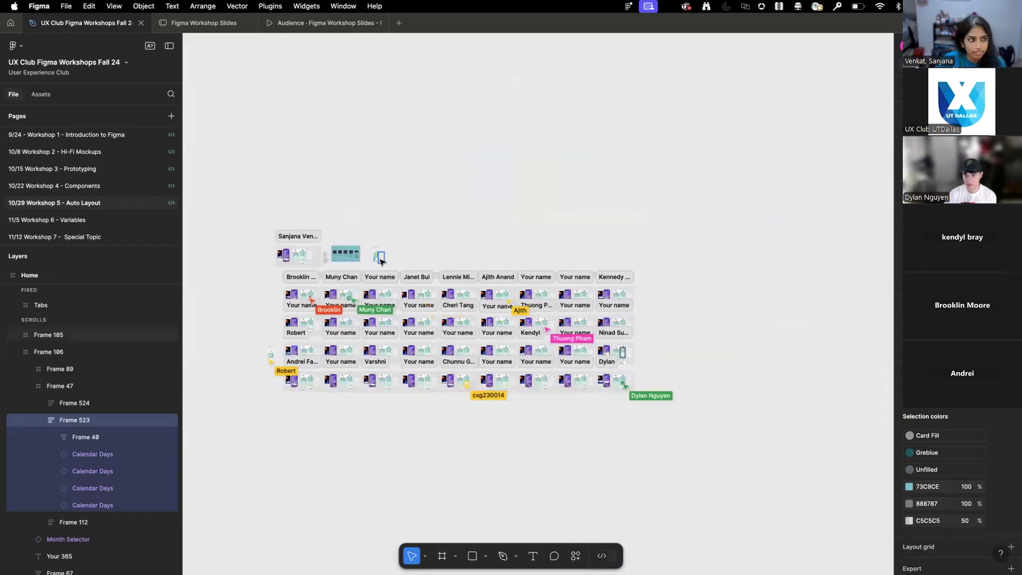
{"action": "scroll", "coordinate": [373, 257], "scroll_direction": "up", "scroll_amount": 6}
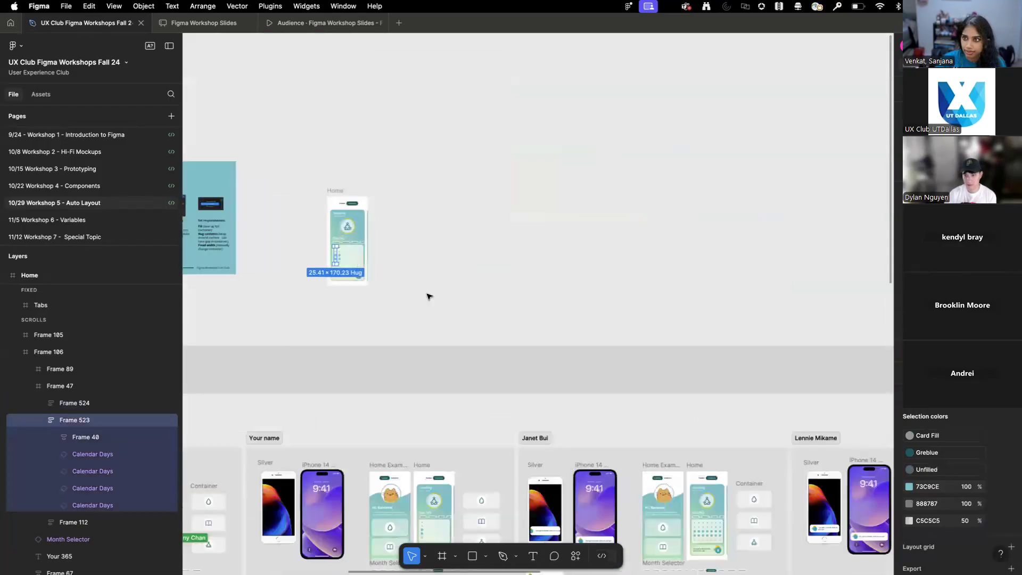
{"action": "scroll", "coordinate": [429, 296], "scroll_direction": "up", "scroll_amount": 10}
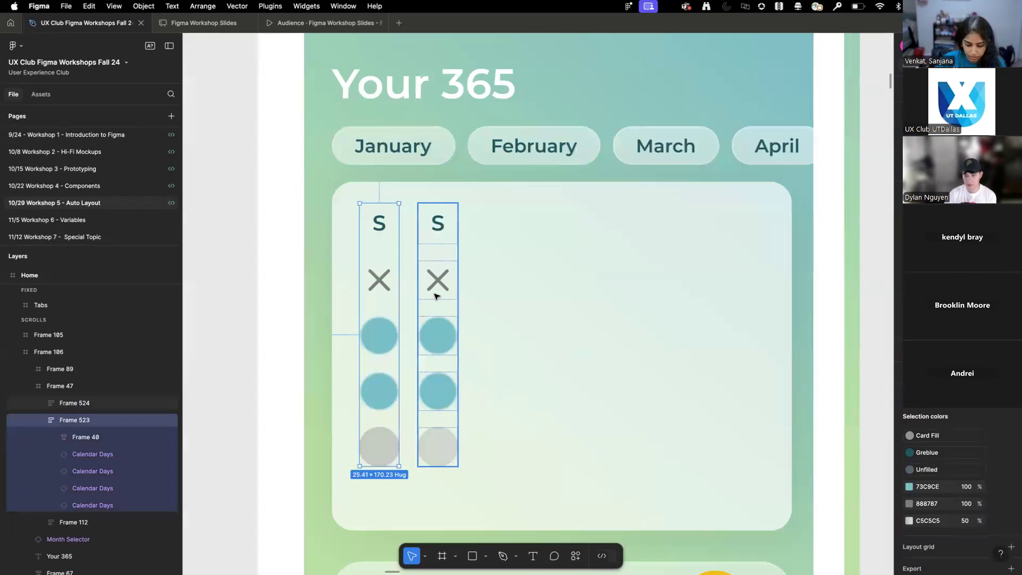
{"action": "left_click", "coordinate": [436, 294], "text": "shift"}
{"action": "key", "text": "shift+a"}
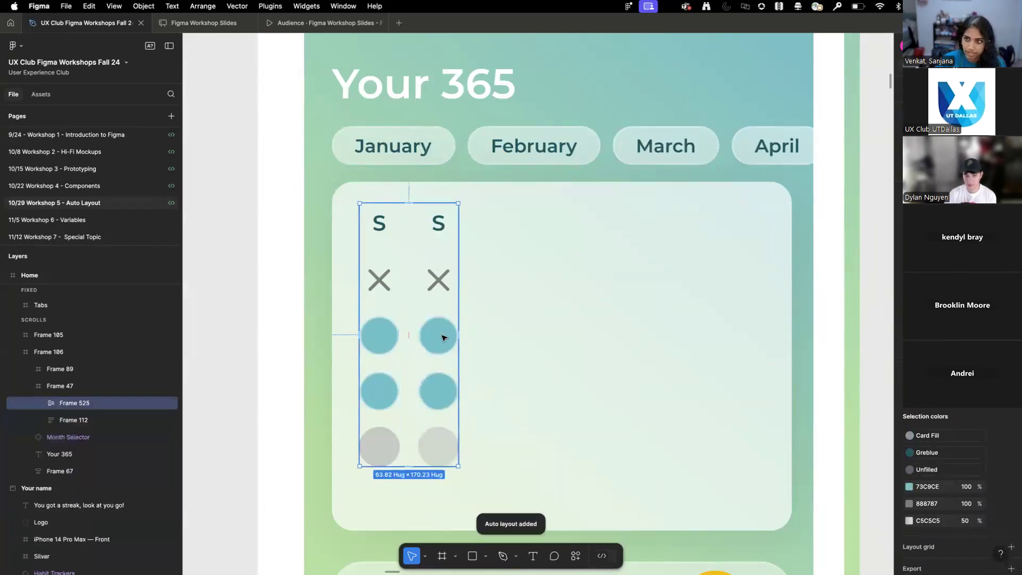
- Duplicate the second S column five times so the calendar row holds seven columns
{"action": "key", "text": "super+z"}
{"action": "key", "text": "super+d"}
{"action": "key", "text": "super+d"}
{"action": "key", "text": "super+d"}
{"action": "key", "text": "super+d"}
{"action": "key", "text": "super+d"}
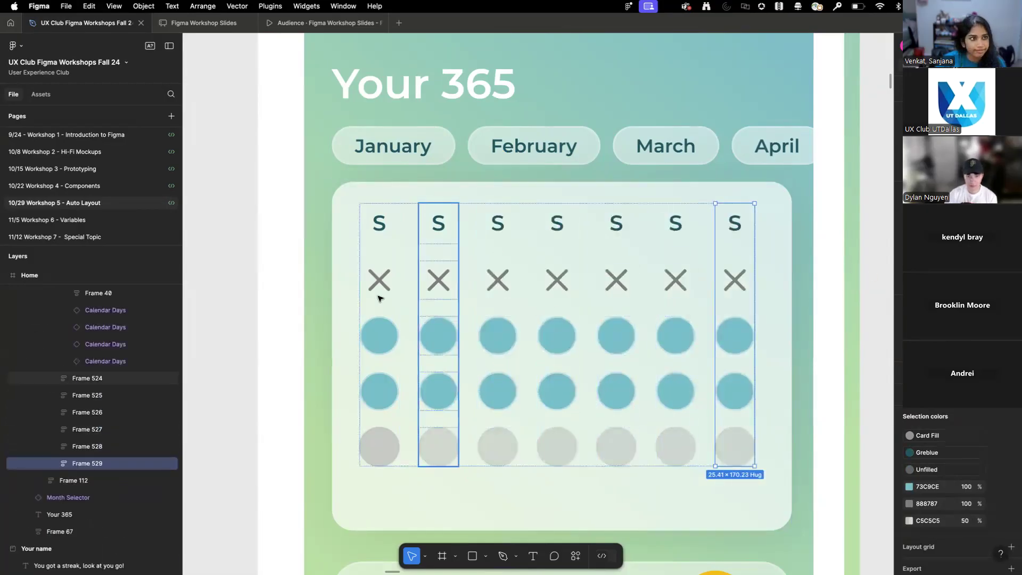
{"action": "key", "text": "super+a"}
{"action": "key", "text": "shift+a"}
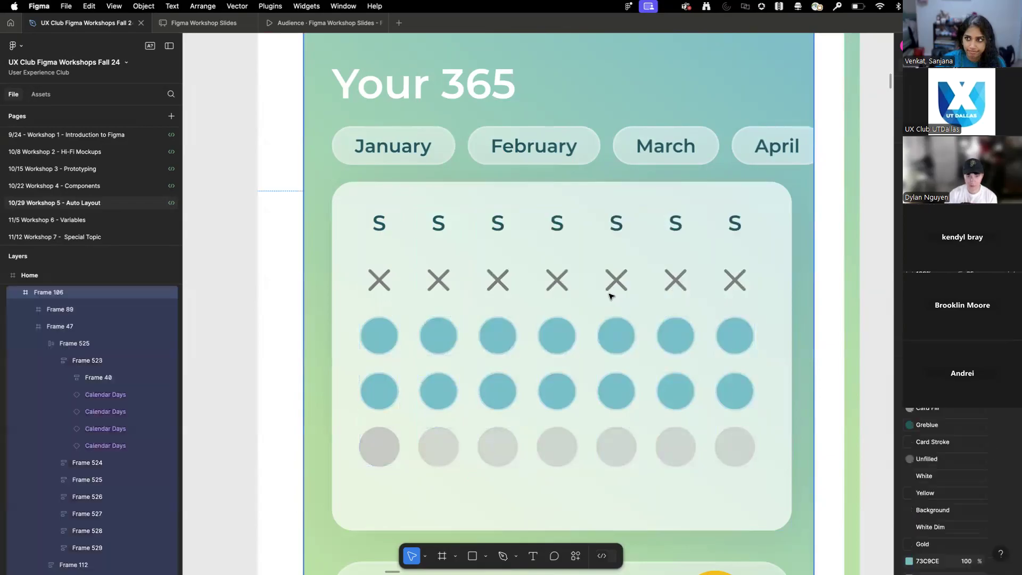
{"action": "mouse_move", "coordinate": [588, 335]}
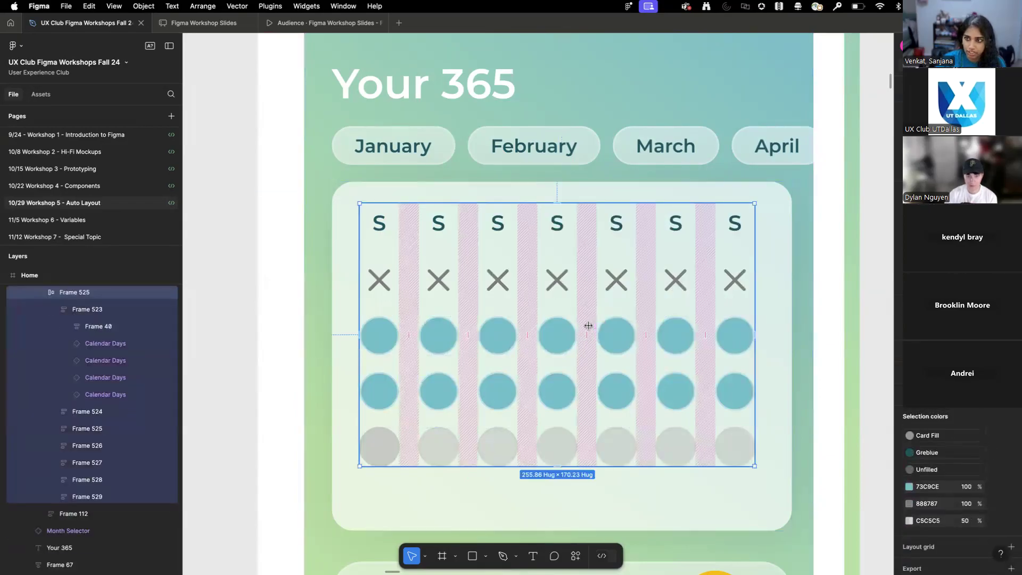
- Set the vertical spacing between items in all seven S columns to 15
{"action": "left_click", "coordinate": [440, 307]}
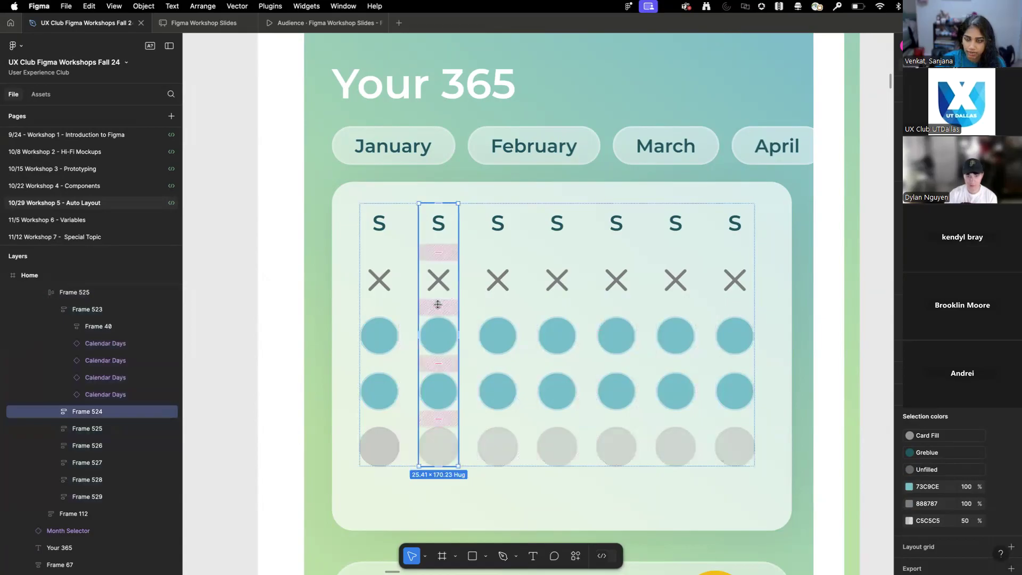
{"action": "mouse_move", "coordinate": [437, 305]}
{"action": "left_click", "coordinate": [379, 318]}
{"action": "left_click", "coordinate": [433, 324], "text": "shift"}
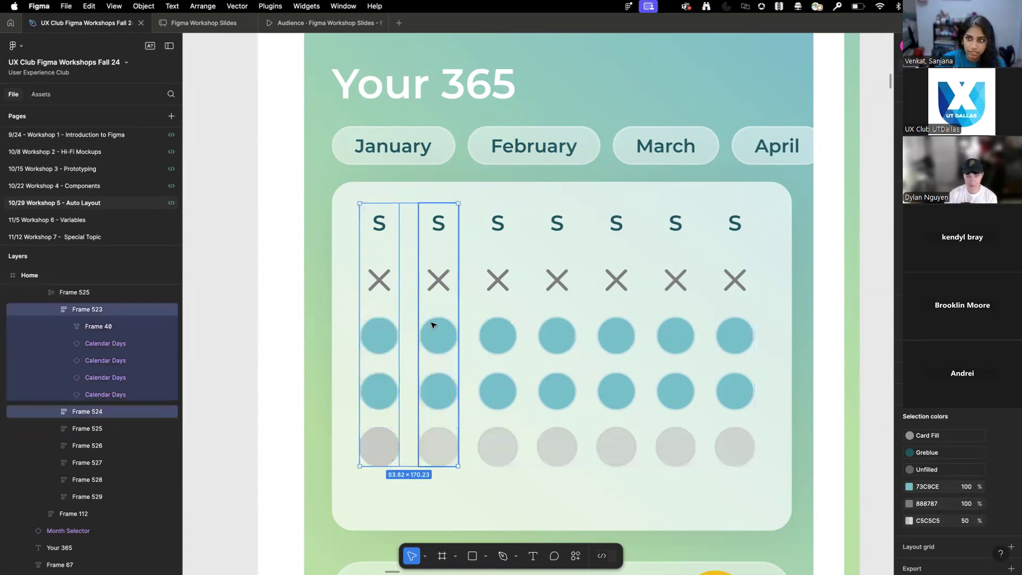
{"action": "left_click", "coordinate": [497, 325], "text": "shift"}
{"action": "left_click", "coordinate": [551, 326], "text": "shift"}
{"action": "left_click", "coordinate": [625, 327], "text": "shift"}
{"action": "left_click", "coordinate": [688, 329], "text": "shift"}
{"action": "left_click", "coordinate": [712, 322], "text": "shift"}
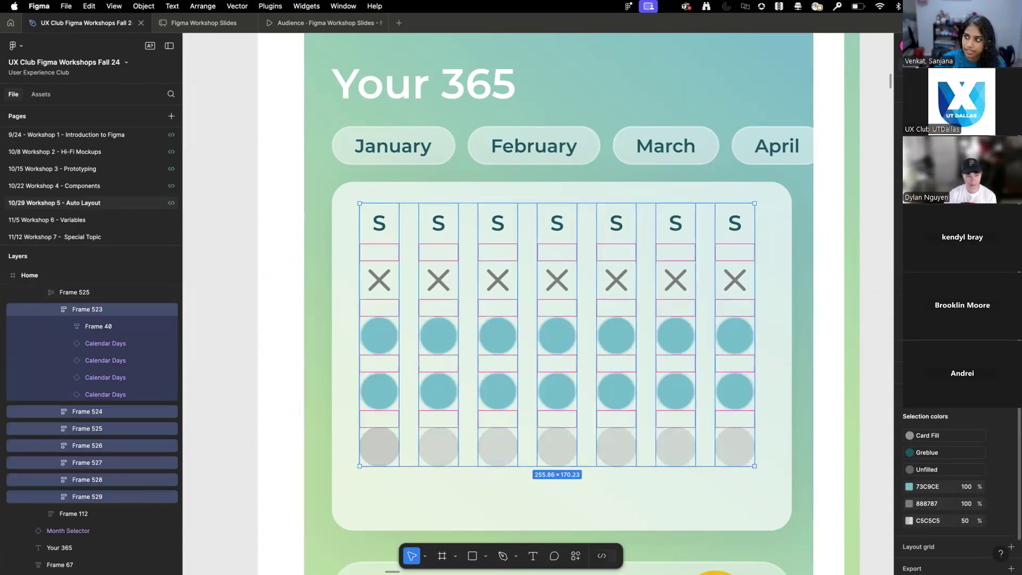
{"action": "type", "text": "15"}
{"action": "key", "text": "Return"}
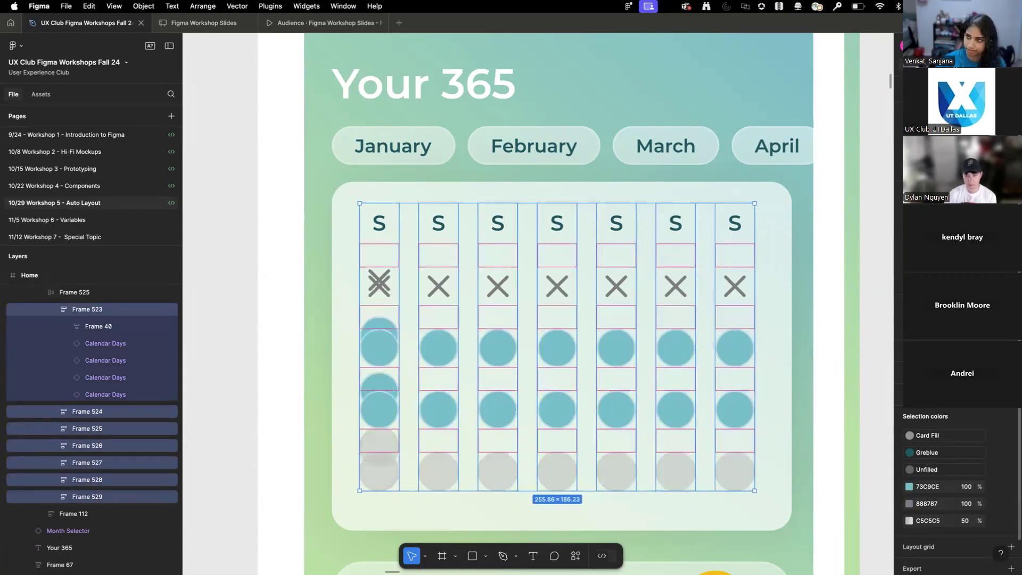
- Delete the practice copy of the Home frame from the empty canvas
{"action": "left_click", "coordinate": [366, 288]}
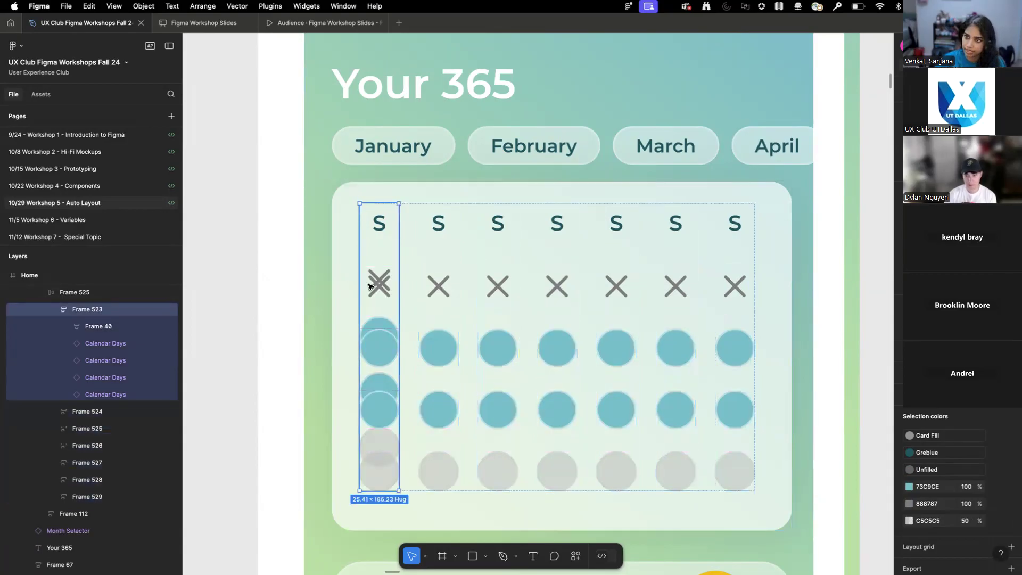
{"action": "left_click", "coordinate": [369, 287]}
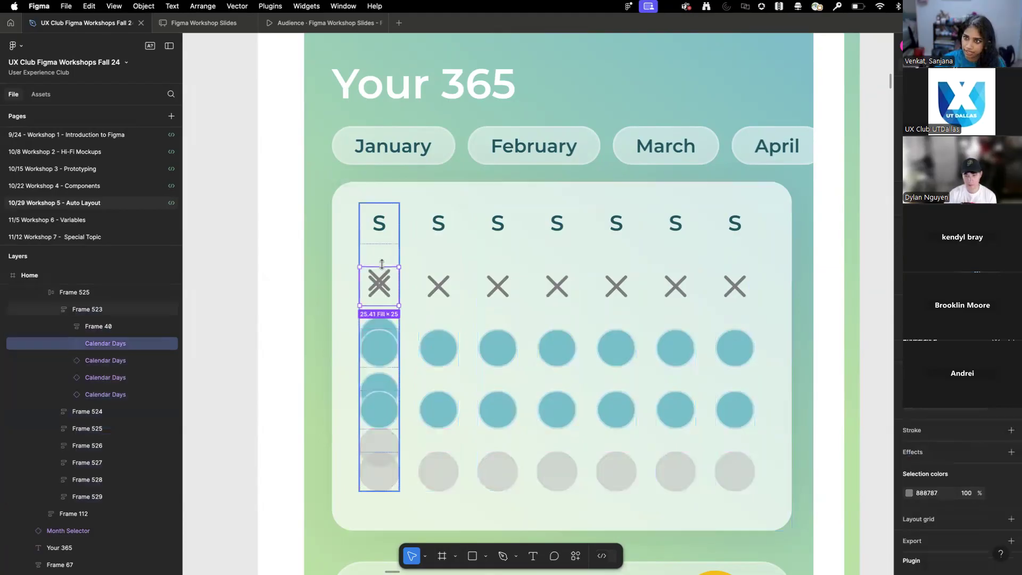
{"action": "scroll", "coordinate": [381, 264], "scroll_direction": "down", "scroll_amount": 5}
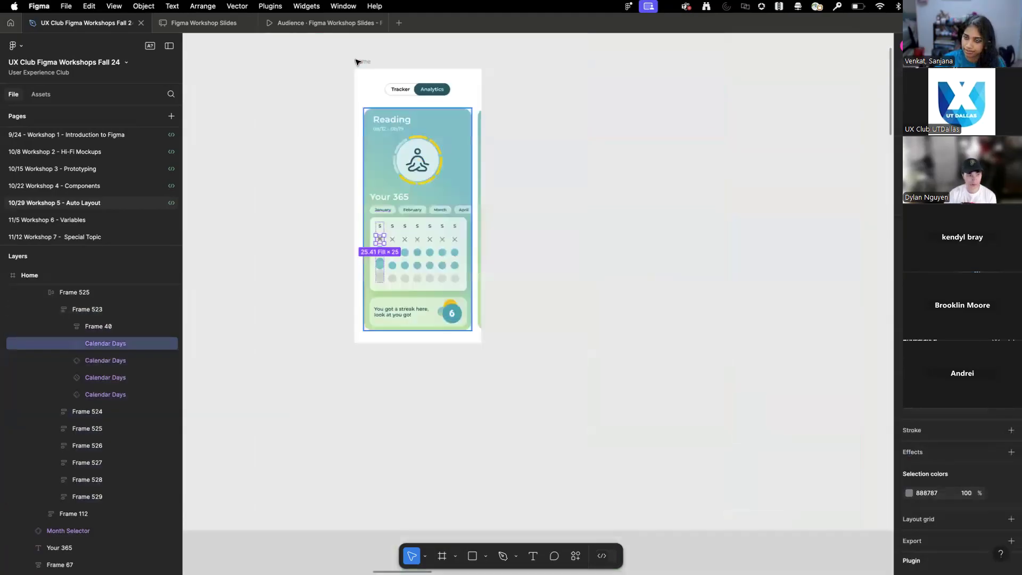
{"action": "left_click", "coordinate": [354, 187]}
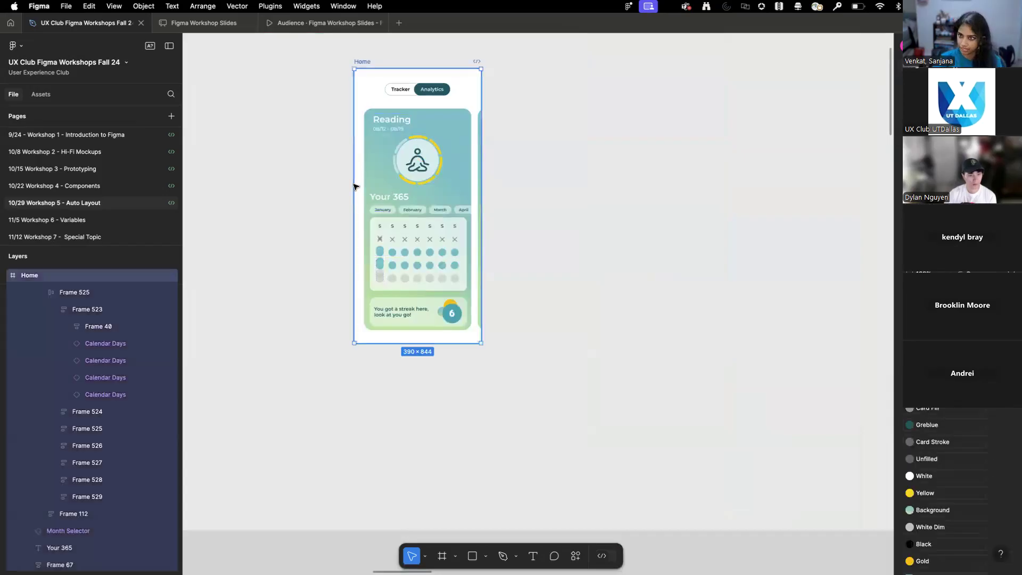
{"action": "key", "text": "Delete"}
- On the demonstration board's Home calendar, switch the first-row X under M to the gold circle variant
{"action": "scroll", "coordinate": [355, 186], "scroll_direction": "down", "scroll_amount": 10}
{"action": "scroll", "coordinate": [355, 187], "scroll_direction": "up", "scroll_amount": 5}
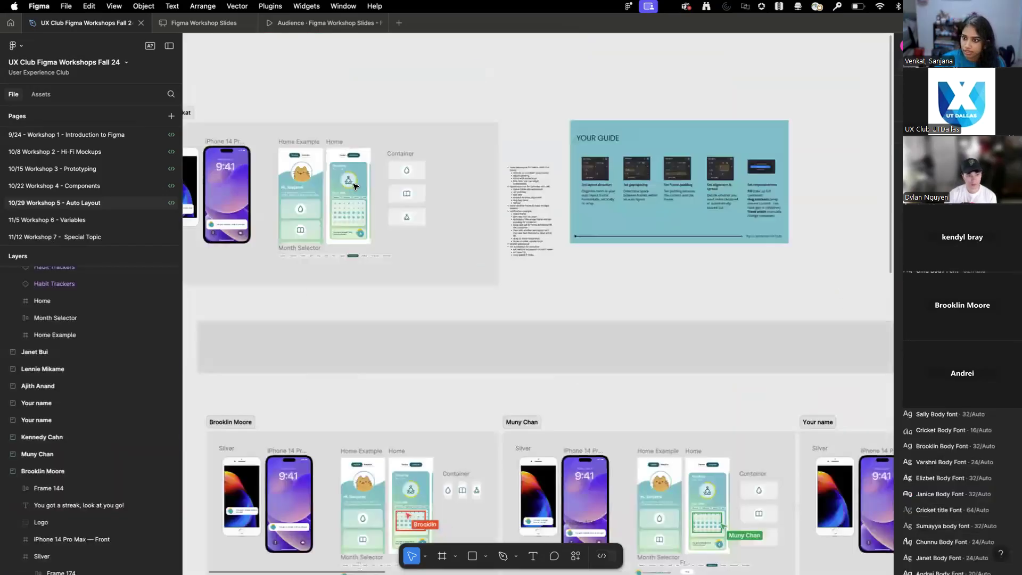
{"action": "scroll", "coordinate": [356, 187], "scroll_direction": "down", "scroll_amount": 6}
{"action": "scroll", "coordinate": [356, 187], "scroll_direction": "down", "scroll_amount": 5}
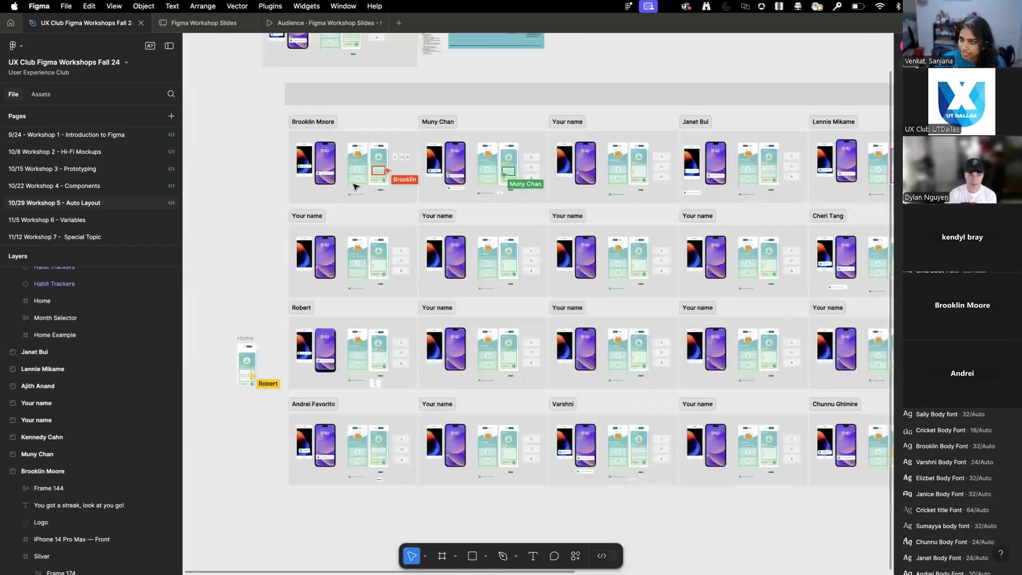
{"action": "scroll", "coordinate": [346, 95], "scroll_direction": "up", "scroll_amount": 2}
{"action": "scroll", "coordinate": [346, 96], "scroll_direction": "up", "scroll_amount": 10}
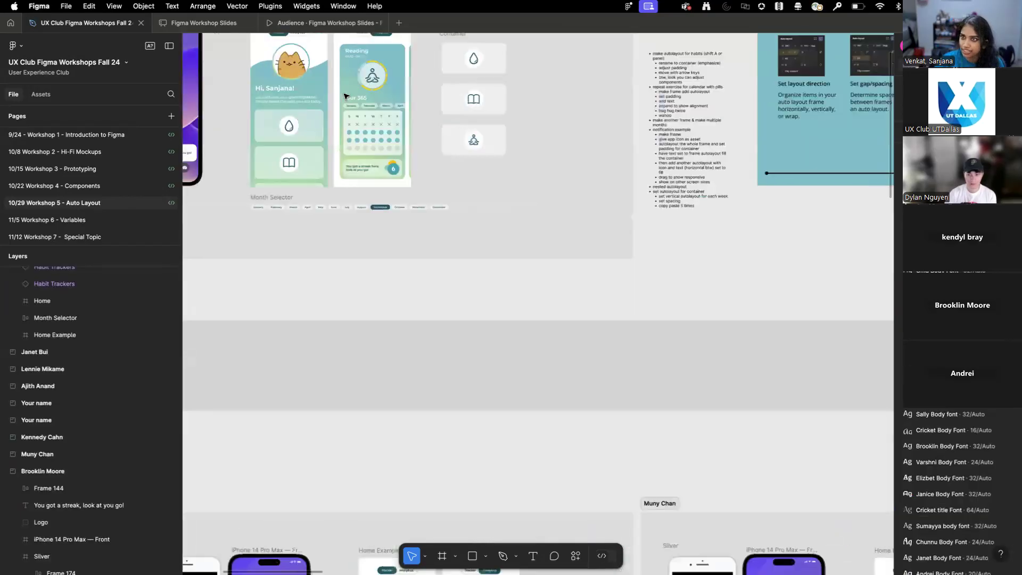
{"action": "scroll", "coordinate": [351, 133], "scroll_direction": "up", "scroll_amount": 3}
{"action": "scroll", "coordinate": [429, 331], "scroll_direction": "up", "scroll_amount": 2}
{"action": "scroll", "coordinate": [429, 330], "scroll_direction": "up", "scroll_amount": 4}
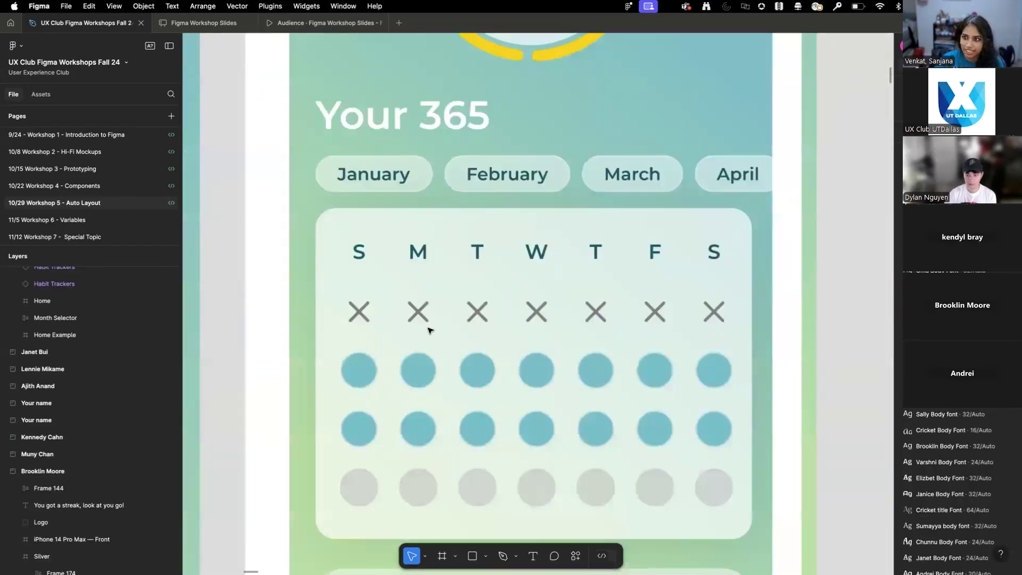
{"action": "left_click", "coordinate": [421, 308]}
{"action": "left_click", "coordinate": [421, 309]}
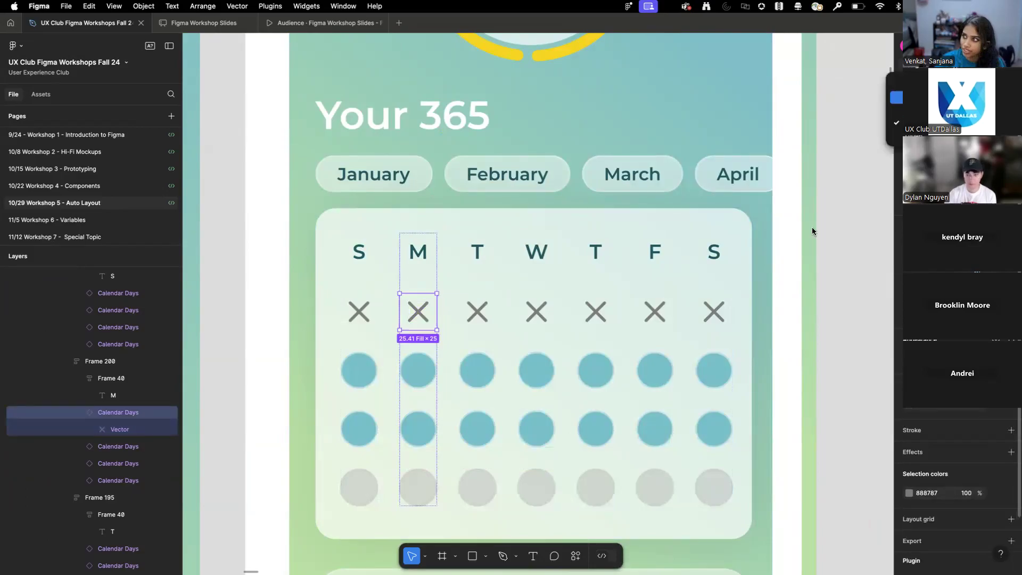
{"action": "left_click", "coordinate": [926, 97]}
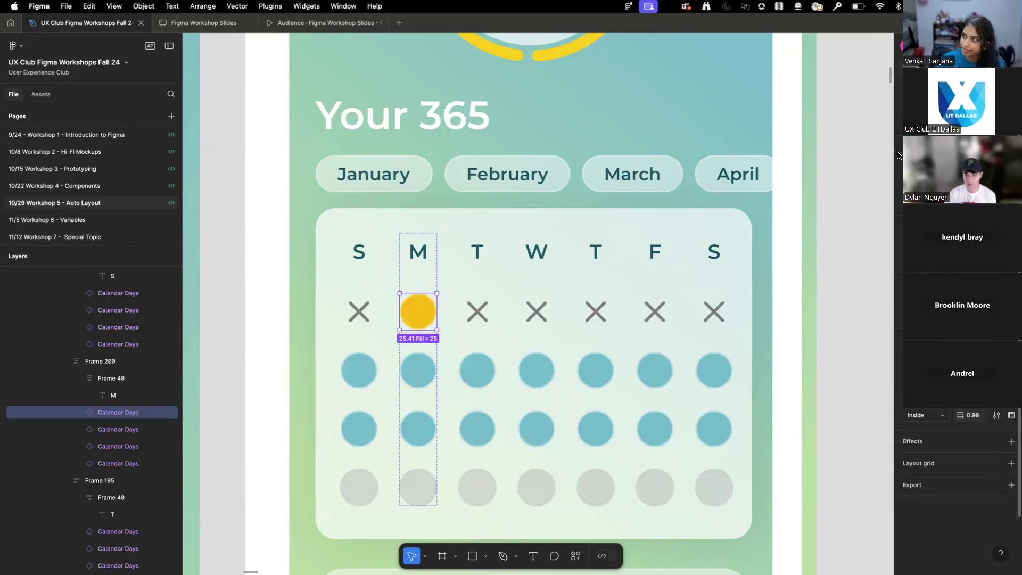
- Switch the second-row circles to the gold variant under the first T and the grey variant under the second T
{"action": "double_click", "coordinate": [479, 371]}
{"action": "left_click", "coordinate": [947, 122]}
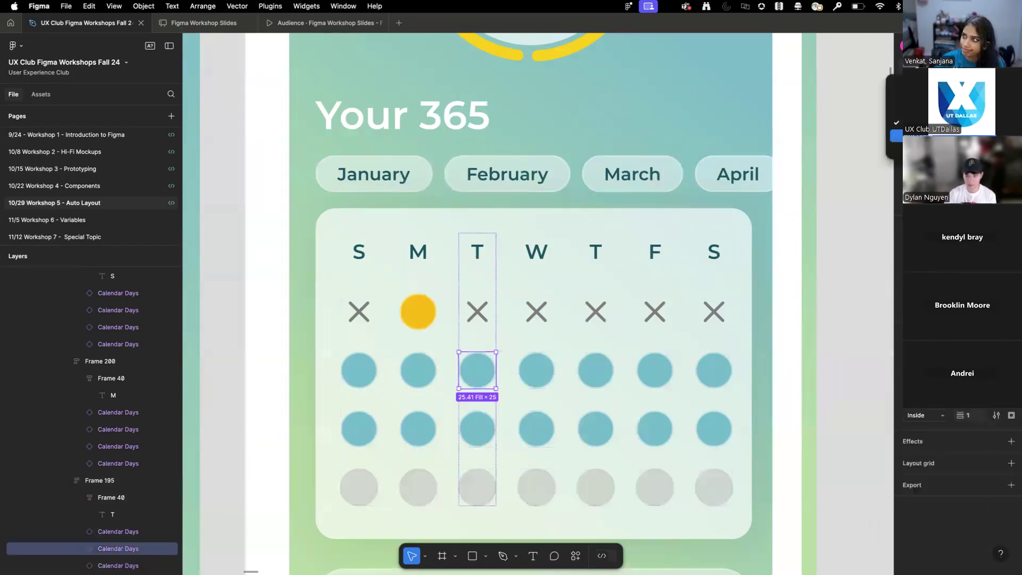
{"action": "left_click", "coordinate": [926, 111]}
{"action": "double_click", "coordinate": [596, 371]}
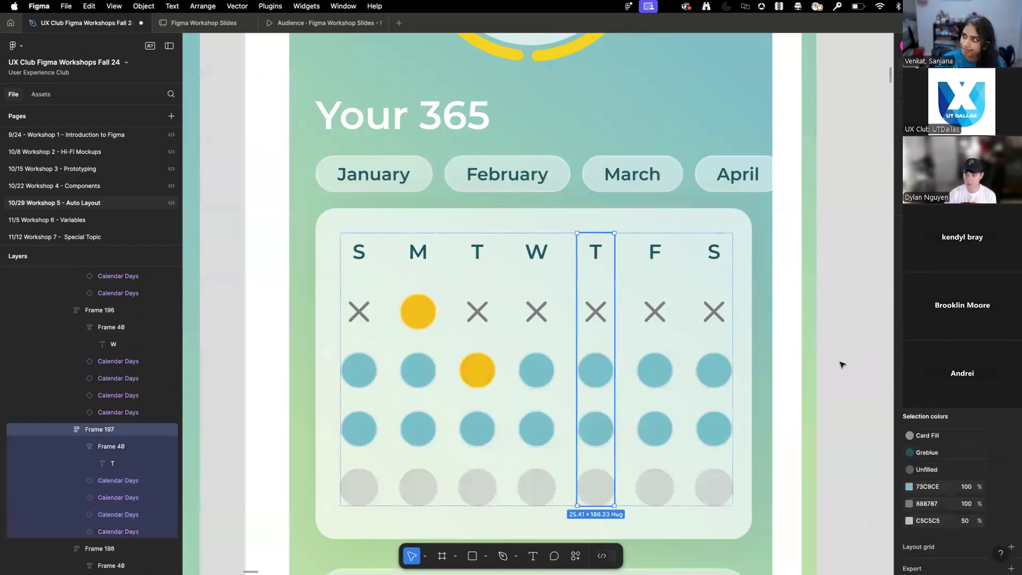
{"action": "left_click", "coordinate": [947, 122]}
{"action": "left_click", "coordinate": [926, 98]}
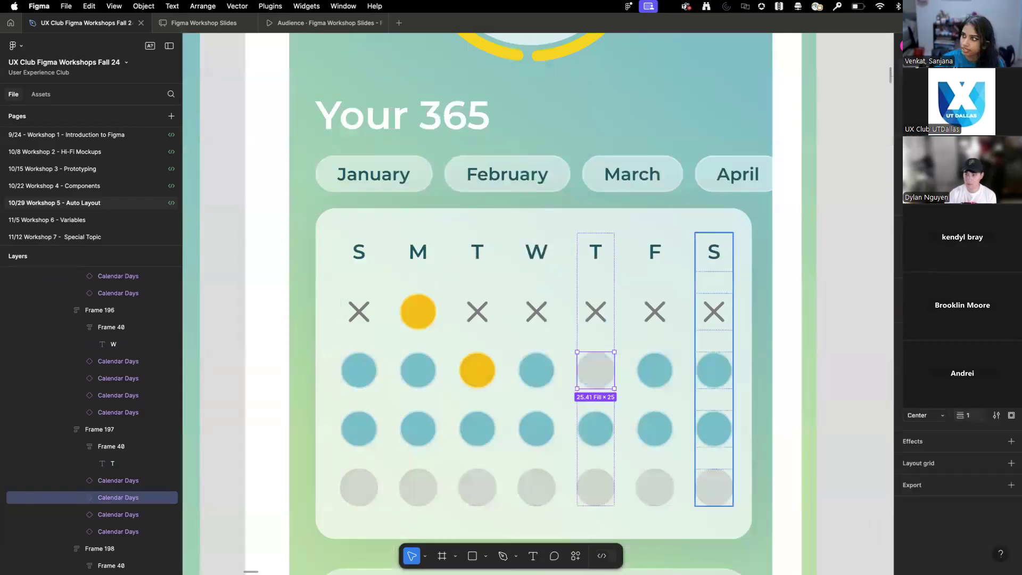
- In the F column, switch the first-row X to the grey circle variant and the last-row circle to gold
{"action": "double_click", "coordinate": [654, 313]}
{"action": "left_click", "coordinate": [947, 122]}
{"action": "left_click", "coordinate": [925, 135]}
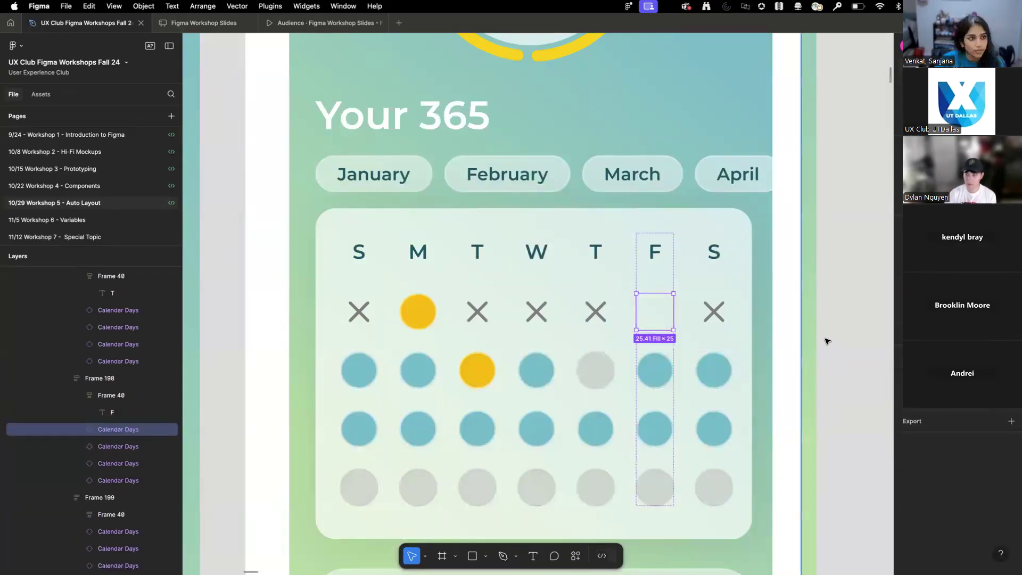
{"action": "double_click", "coordinate": [655, 487]}
{"action": "left_click", "coordinate": [947, 122]}
{"action": "left_click", "coordinate": [926, 135]}
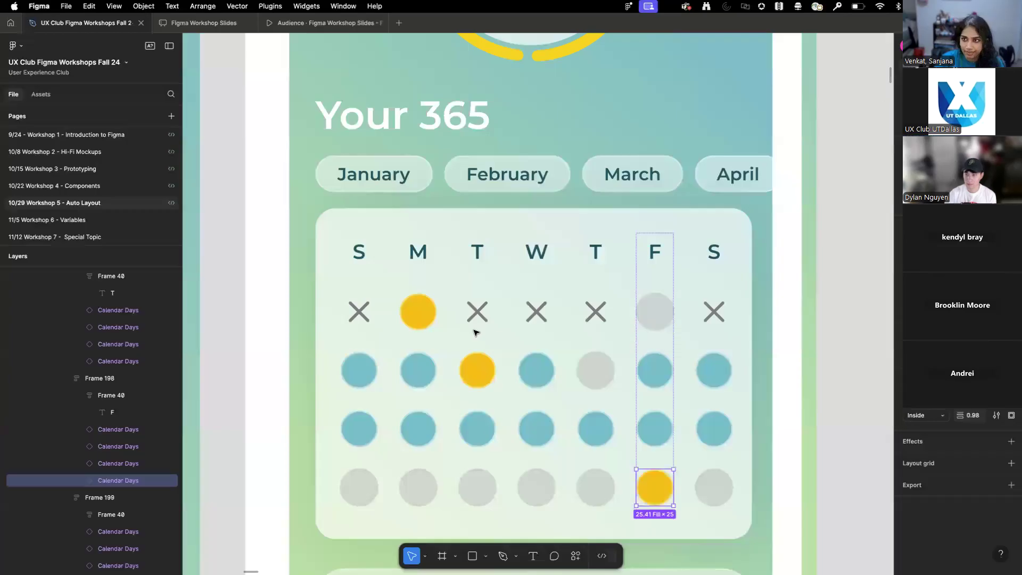
{"action": "key", "text": "Escape"}
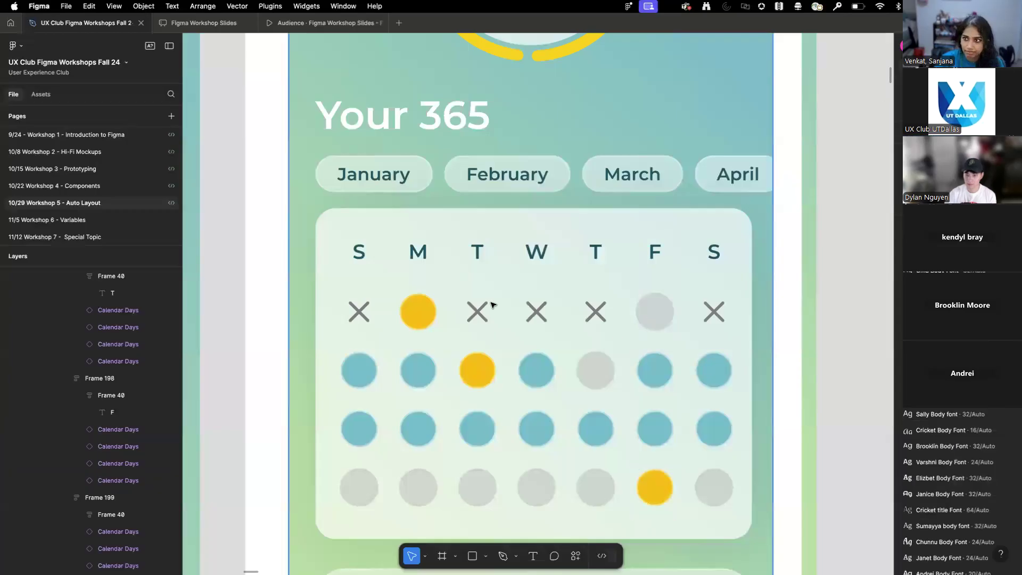
- Centre the calendar Container horizontally and vertically within its rounded card, Frame 47
{"action": "left_click", "coordinate": [372, 407]}
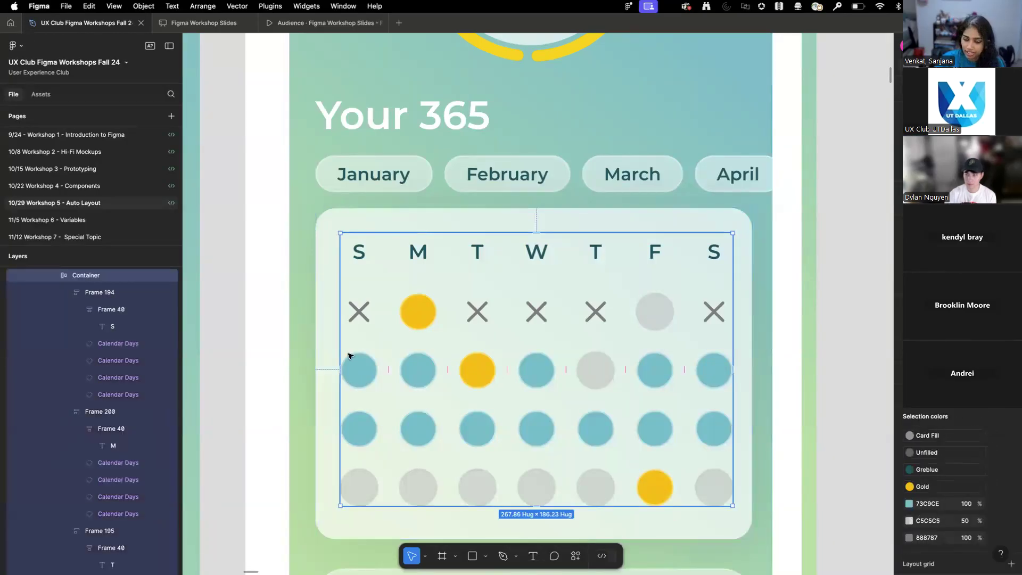
{"action": "left_click", "coordinate": [326, 256]}
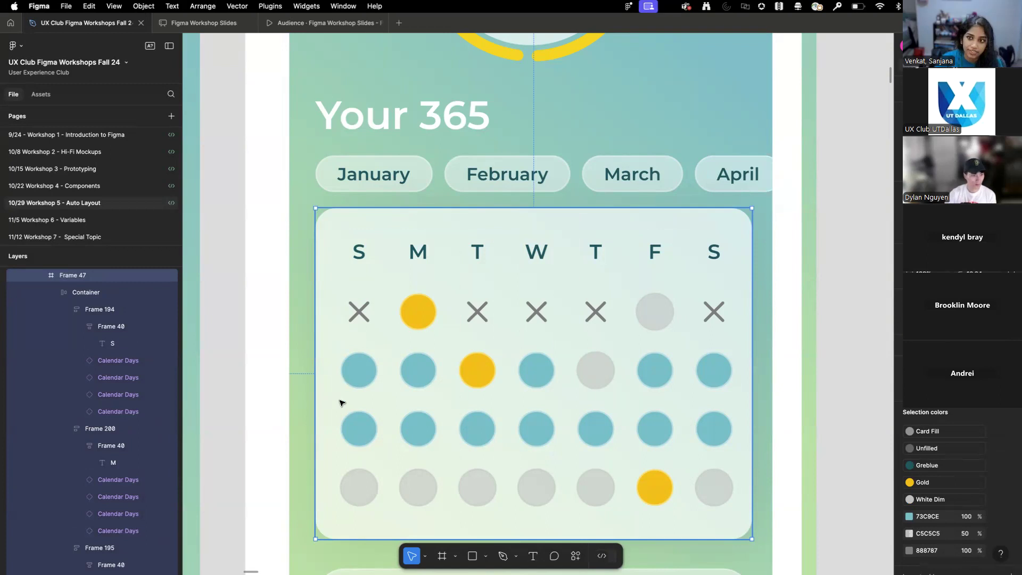
{"action": "double_click", "coordinate": [514, 367]}
{"action": "left_click_drag", "start_coordinate": [568, 364], "coordinate": [544, 371]}
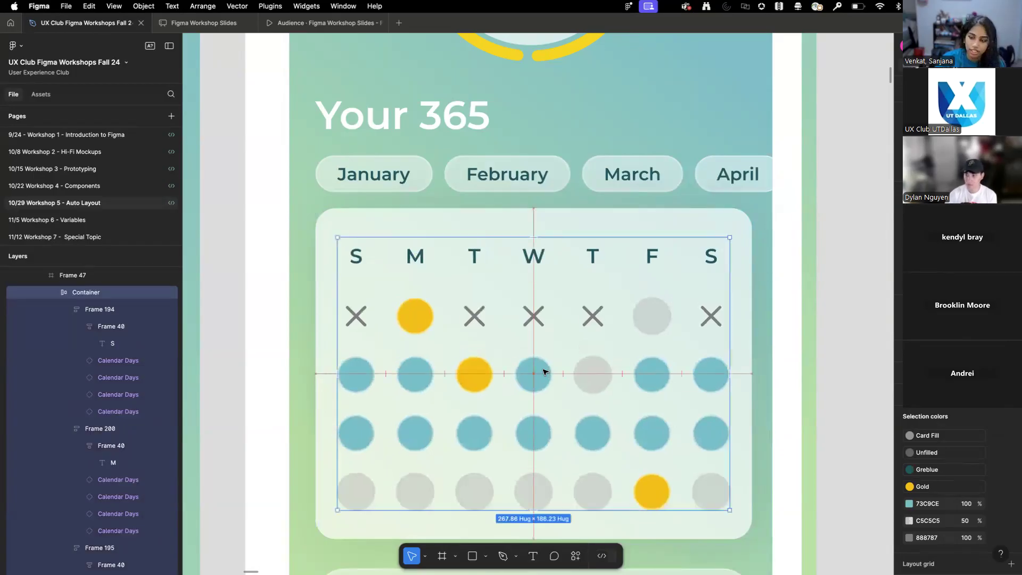
- Apply auto layout to the rounded card, Frame 47, that surrounds the calendar Container
{"action": "left_click", "coordinate": [341, 225]}
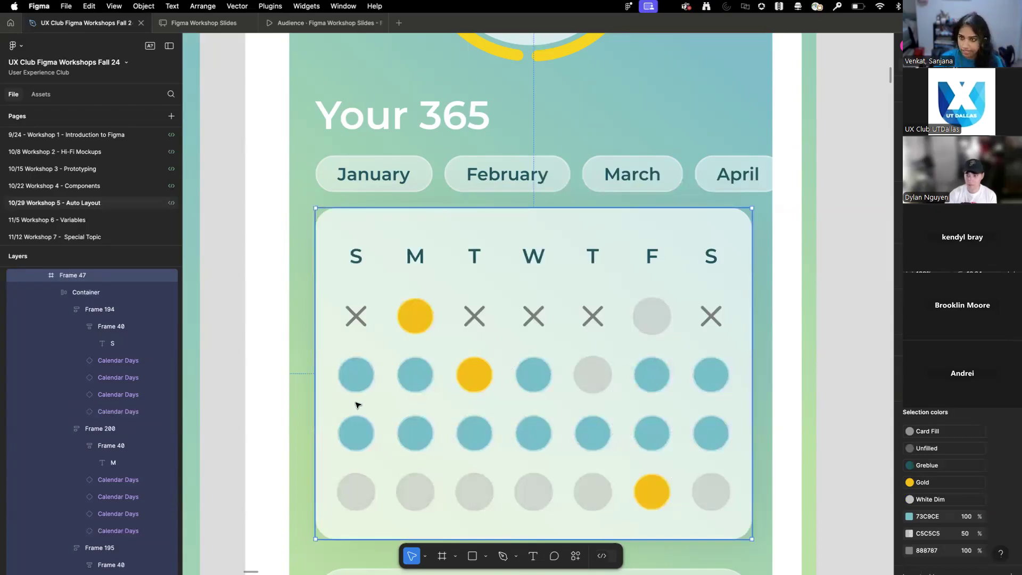
{"action": "key", "text": "shift+a"}
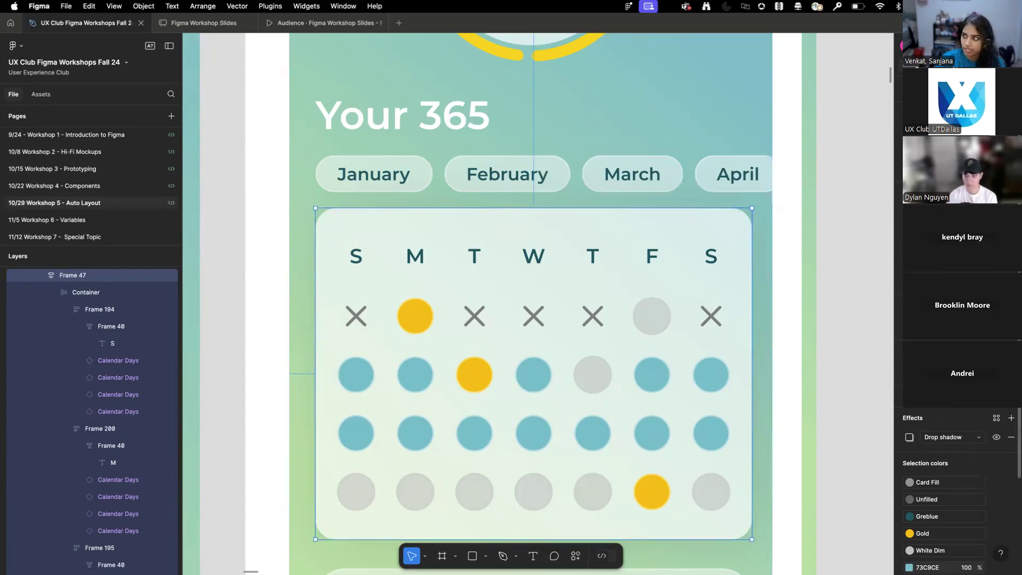
{"action": "left_click", "coordinate": [530, 347]}
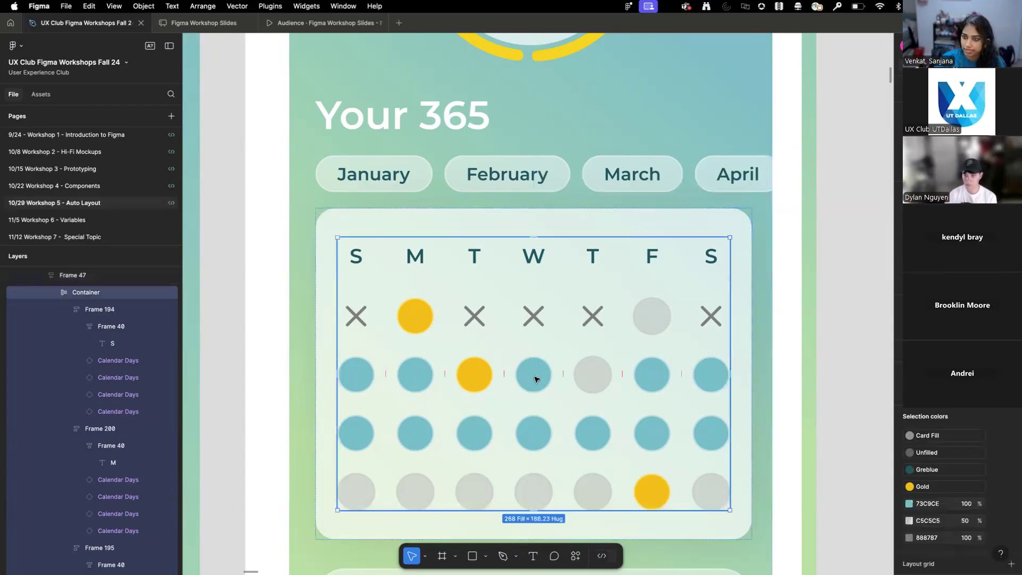
{"action": "mouse_move", "coordinate": [517, 384]}
{"action": "left_mouse_down"}
{"action": "mouse_move", "coordinate": [559, 372]}
{"action": "mouse_move", "coordinate": [522, 385]}
{"action": "left_mouse_up"}
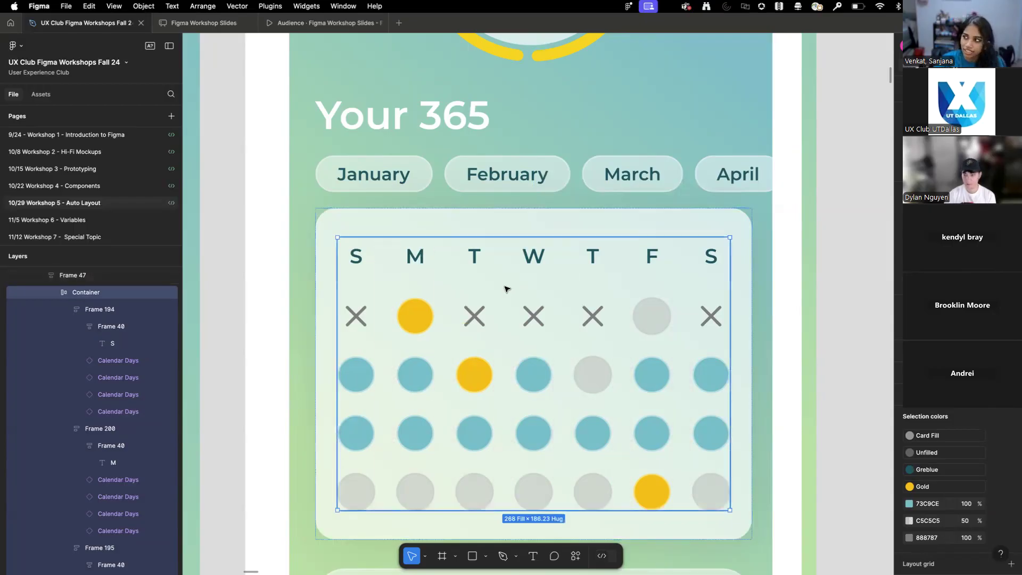
- Try reordering the W column's second-row circle up and down within the column
{"action": "left_click", "coordinate": [528, 360]}
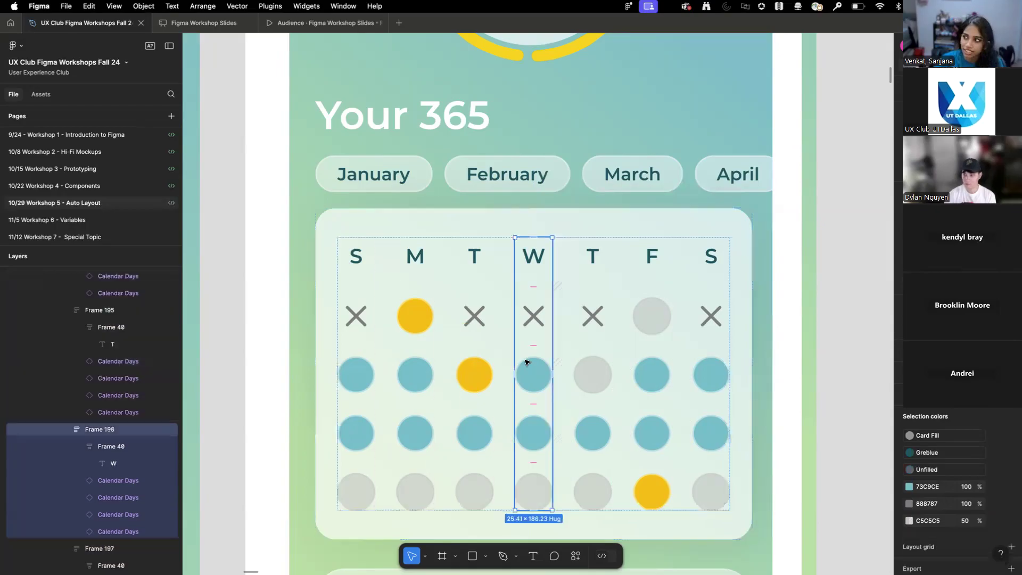
{"action": "left_click", "coordinate": [532, 379]}
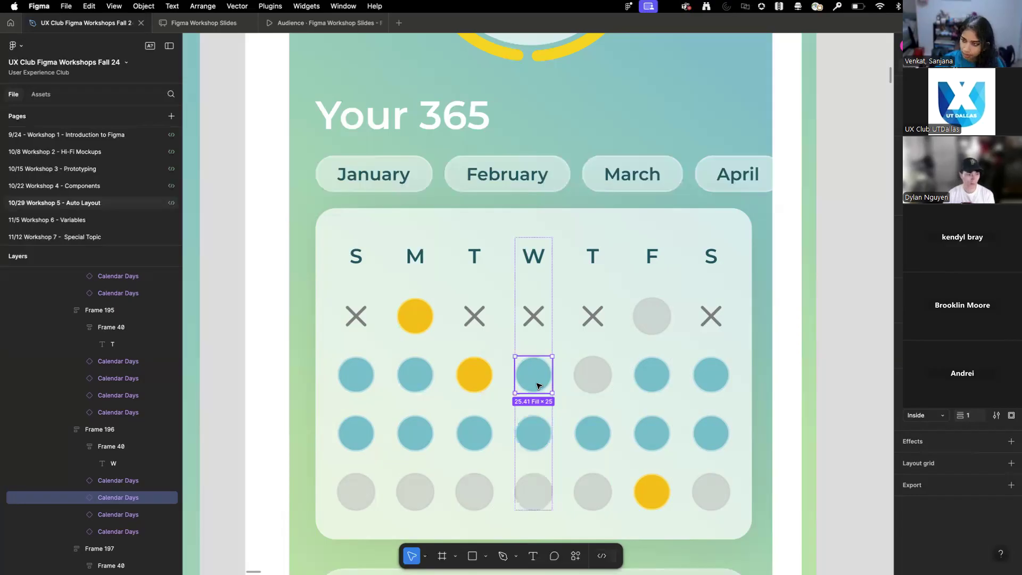
{"action": "key", "text": "Down"}
{"action": "key", "text": "Down"}
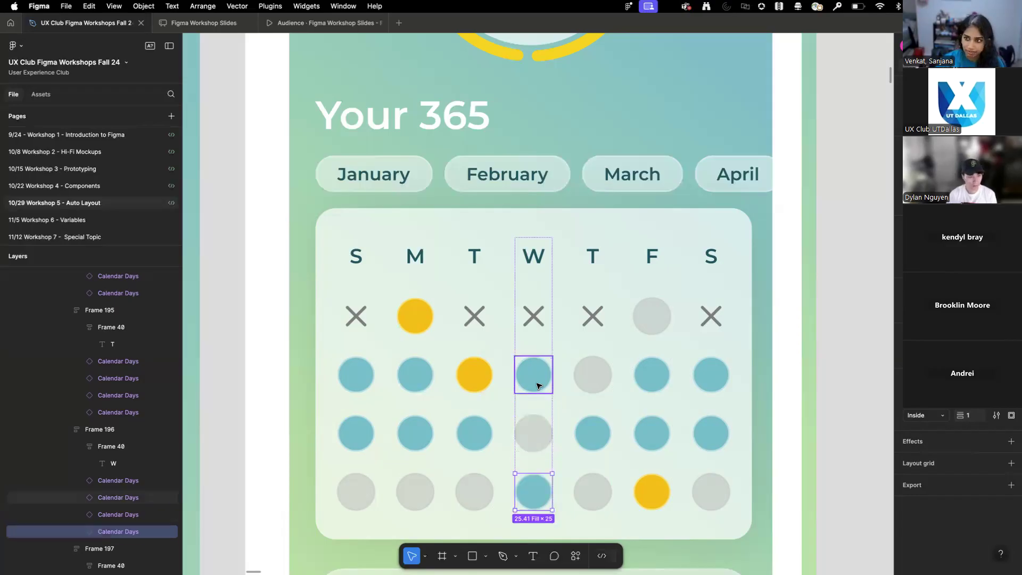
{"action": "key", "text": "Up"}
{"action": "key", "text": "Up"}
{"action": "key", "text": "Up"}
{"action": "key", "text": "Up"}
{"action": "key", "text": "Down"}
{"action": "key", "text": "Down"}
{"action": "key", "text": "Down"}
{"action": "key", "text": "Down"}
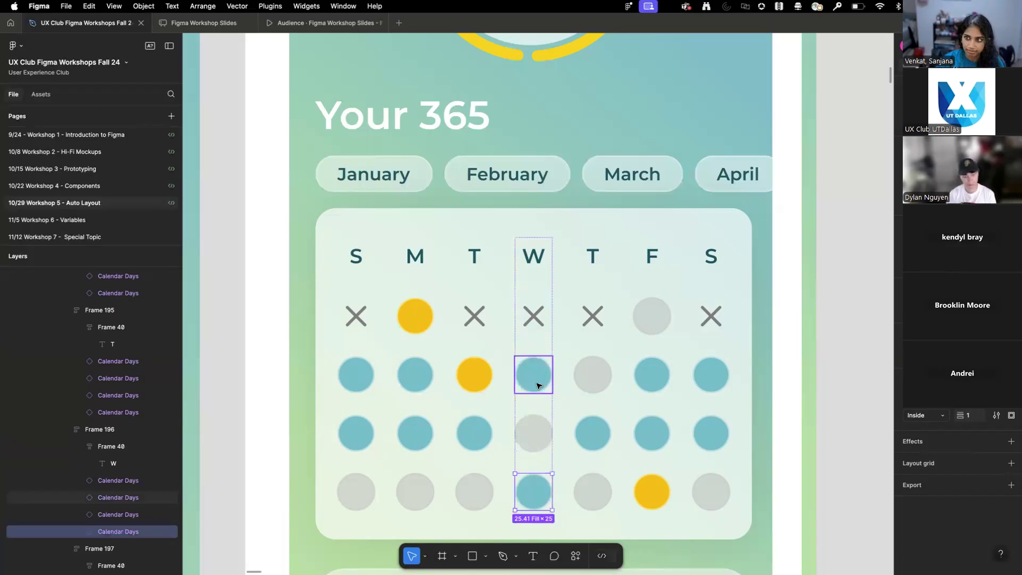
{"action": "key", "text": "Up"}
{"action": "key", "text": "Up"}
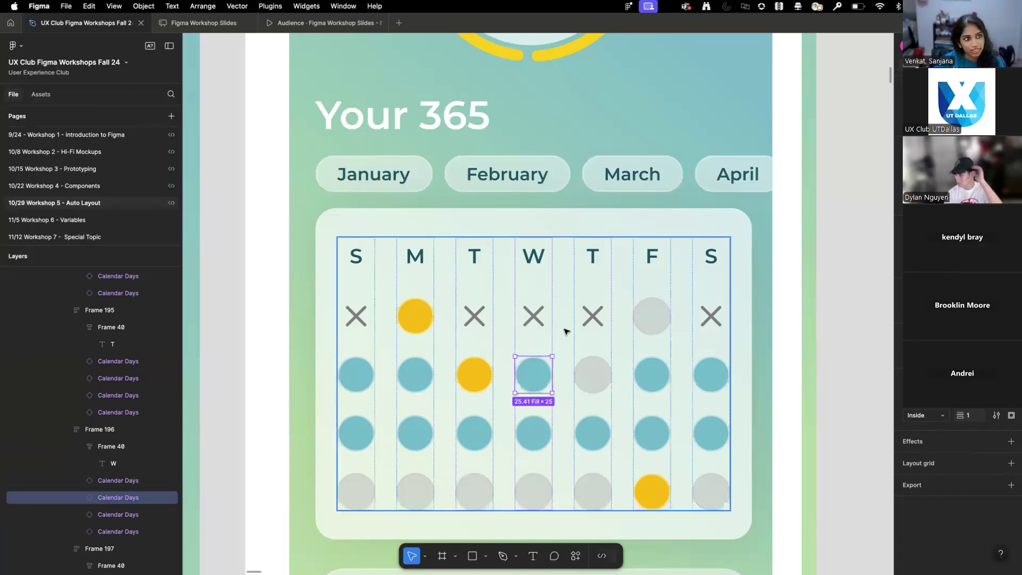
- In the iPhone mockup's notification, try moving the streak text before the circles icon and back after it
{"action": "scroll", "coordinate": [565, 331], "scroll_direction": "down", "scroll_amount": 5}
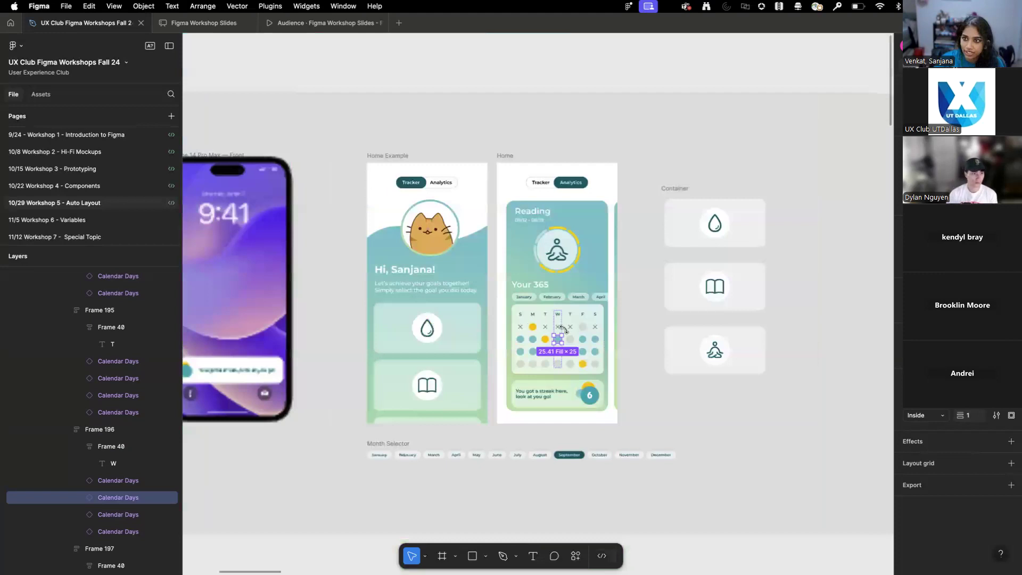
{"action": "scroll", "coordinate": [563, 330], "scroll_direction": "down", "scroll_amount": 3}
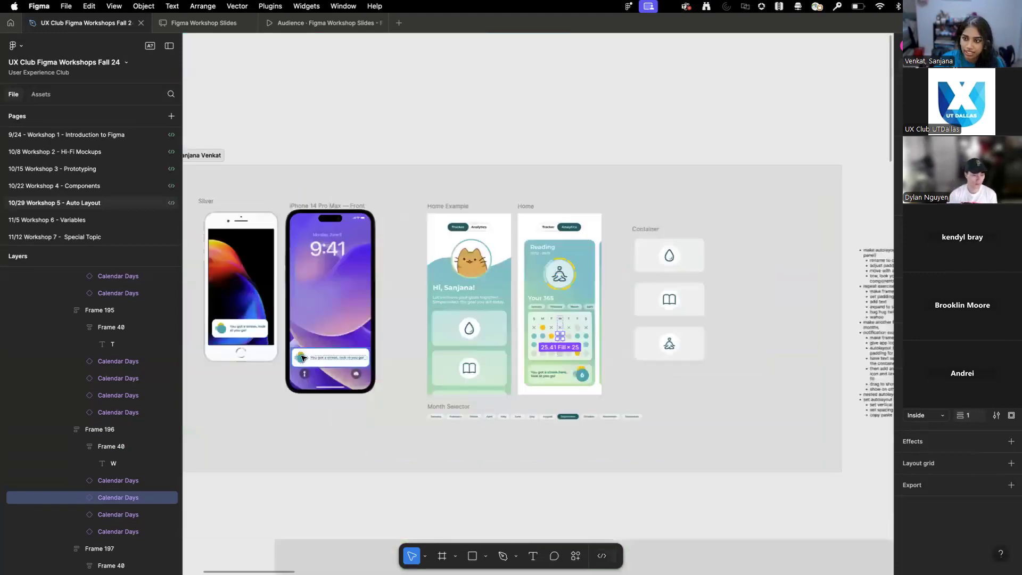
{"action": "scroll", "coordinate": [302, 357], "scroll_direction": "up", "scroll_amount": 5}
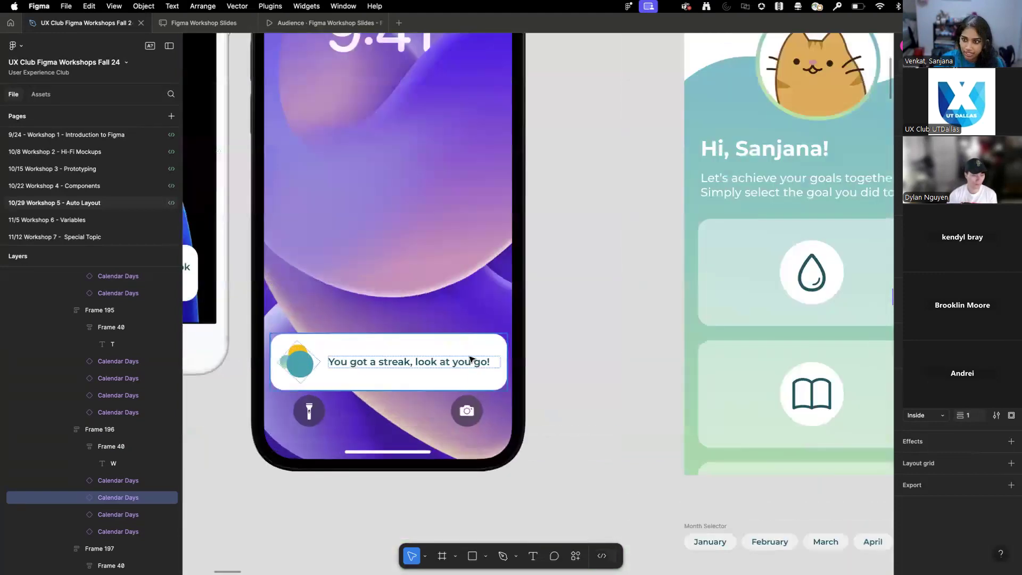
{"action": "scroll", "coordinate": [470, 359], "scroll_direction": "up", "scroll_amount": 5}
{"action": "left_click", "coordinate": [471, 359]}
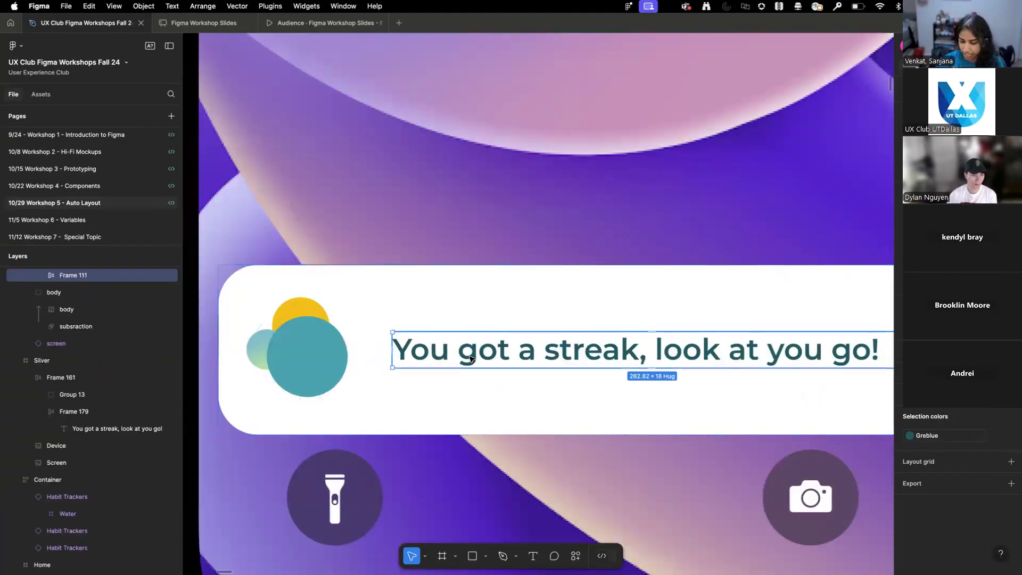
{"action": "key", "text": "Left"}
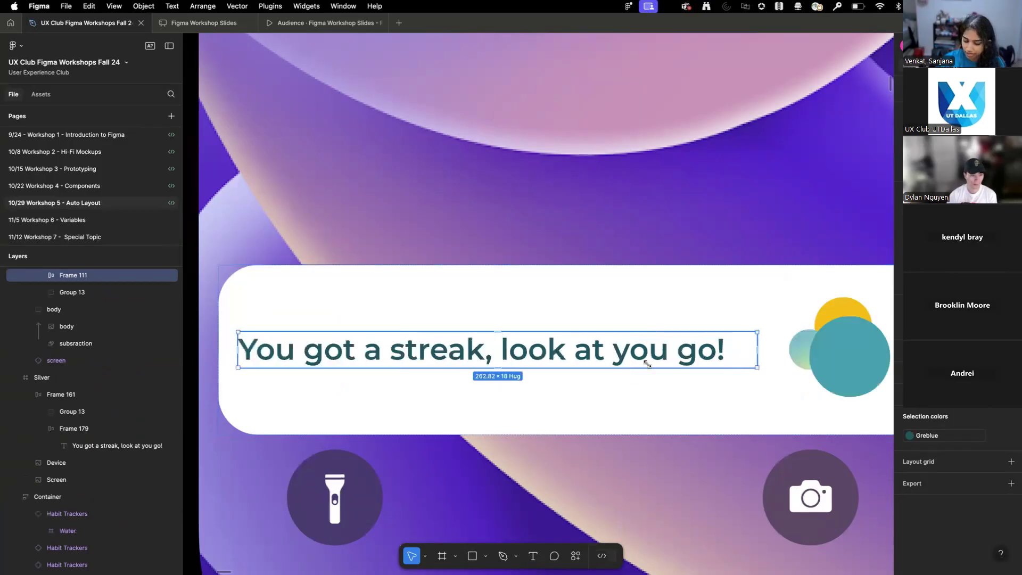
{"action": "scroll", "coordinate": [645, 358], "scroll_direction": "down", "scroll_amount": 3}
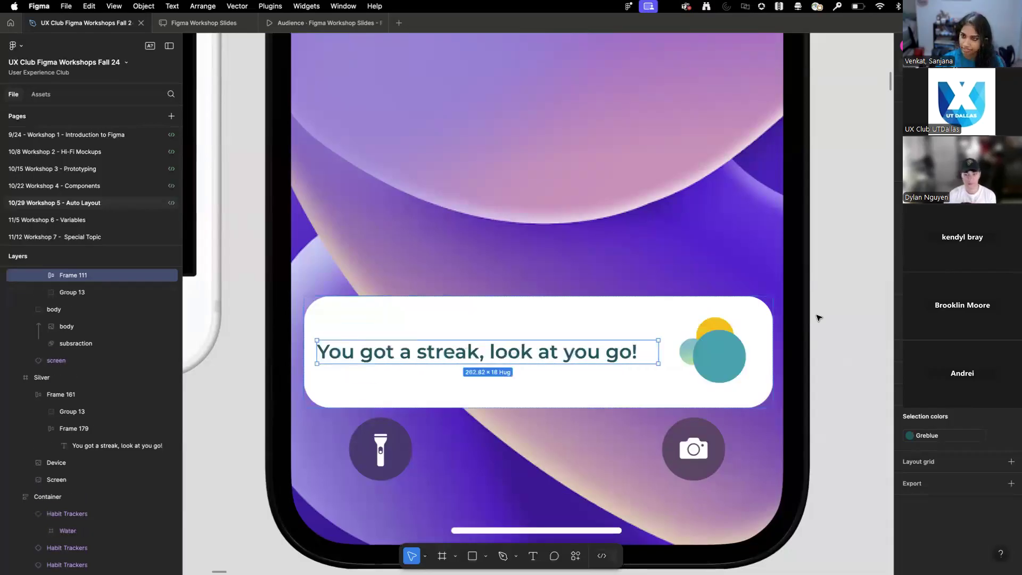
{"action": "key", "text": "Right"}
{"action": "key", "text": "Escape"}
{"action": "scroll", "coordinate": [528, 283], "scroll_direction": "down", "scroll_amount": 3}
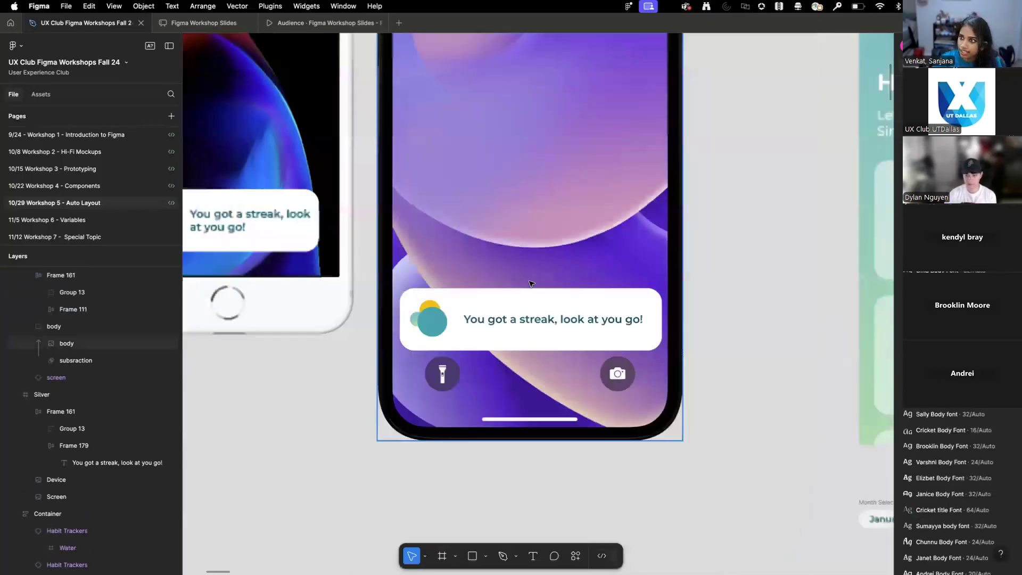
- Review the auto layout workshop outline beside the example screens, down to the nested auto layout and container items
{"action": "scroll", "coordinate": [745, 314], "scroll_direction": "down", "scroll_amount": 5}
{"action": "scroll", "coordinate": [768, 296], "scroll_direction": "up", "scroll_amount": 3}
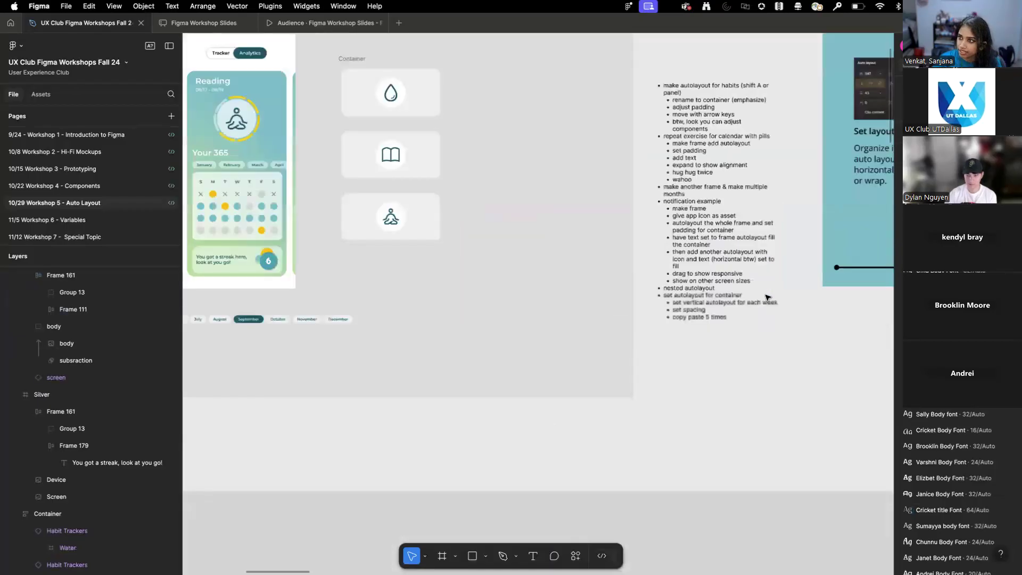
{"action": "scroll", "coordinate": [729, 411], "scroll_direction": "up", "scroll_amount": 5}
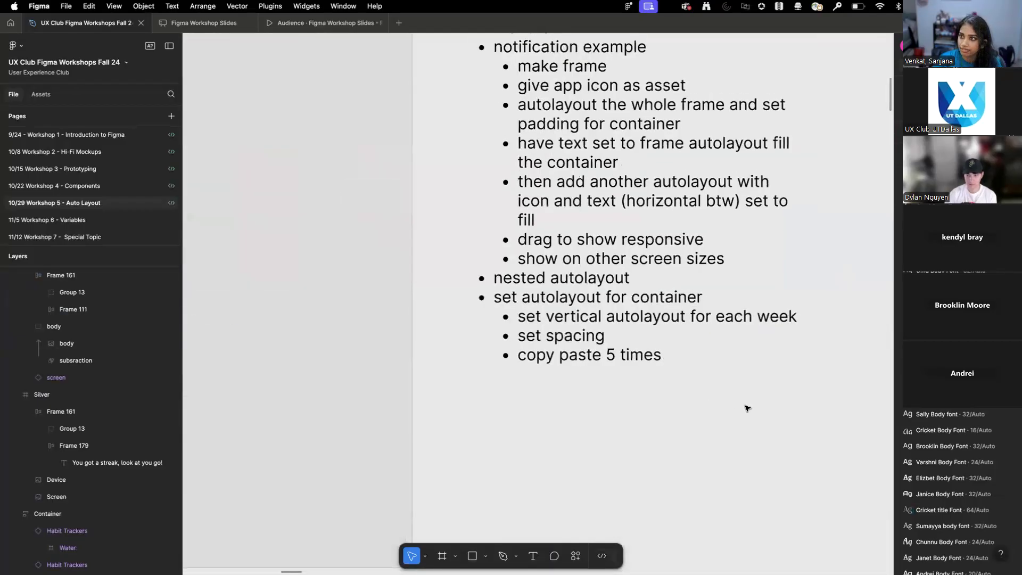
{"action": "scroll", "coordinate": [747, 407], "scroll_direction": "down", "scroll_amount": 2}
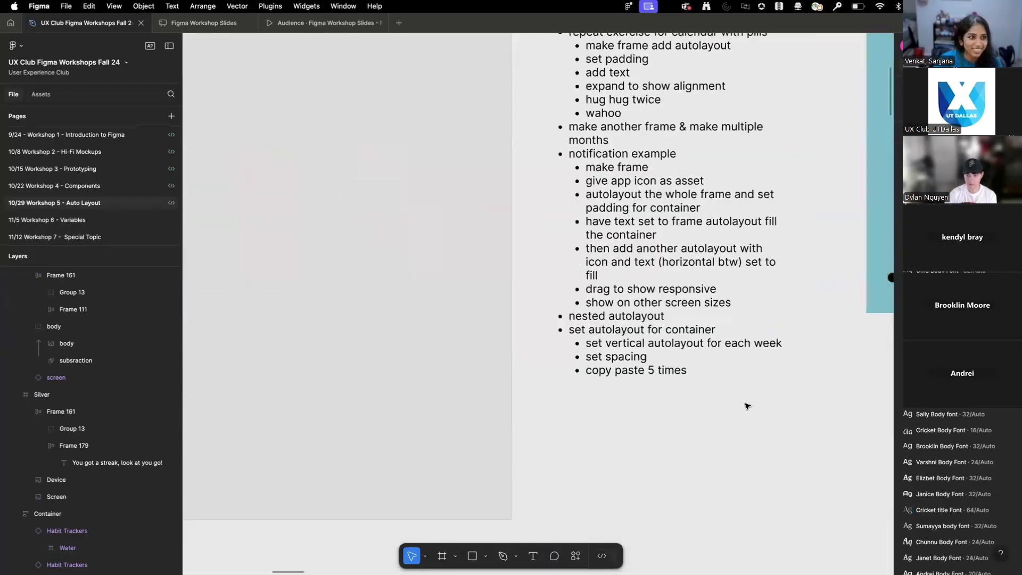
{"action": "scroll", "coordinate": [768, 435], "scroll_direction": "down", "scroll_amount": 5}
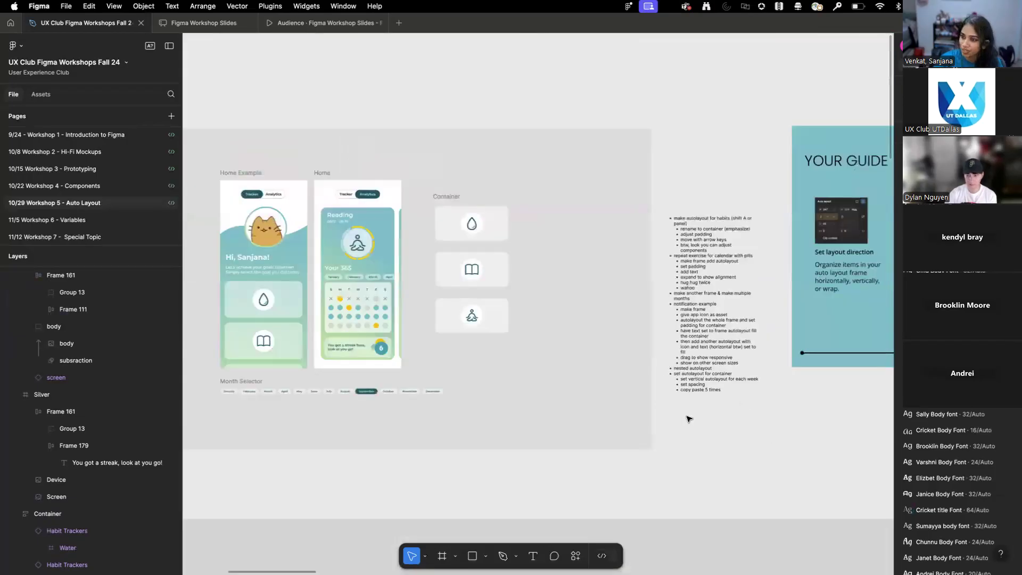
{"action": "scroll", "coordinate": [722, 426], "scroll_direction": "down", "scroll_amount": 3}
{"action": "left_click_drag", "start_coordinate": [721, 425], "coordinate": [448, 217]}
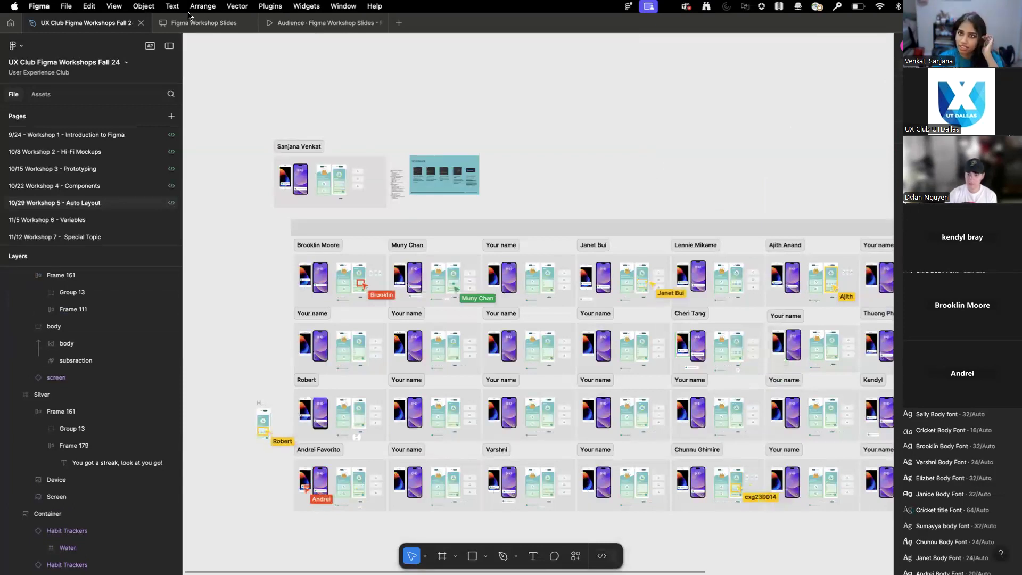
- Switch to the Figma Workshop Slides file and show slide 45 with the Feedback Form and Design-a-thon QR codes
{"action": "left_click", "coordinate": [190, 32]}
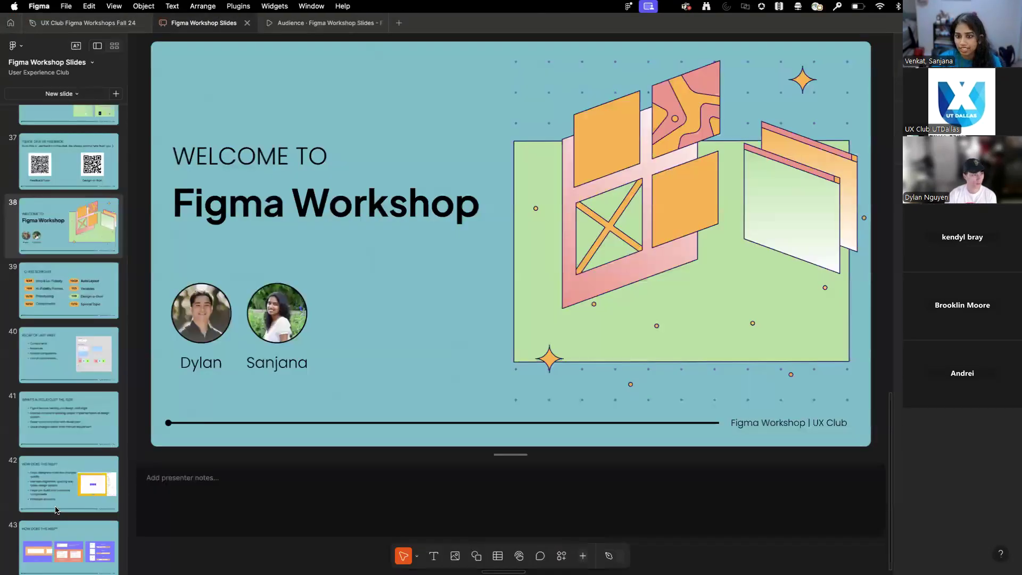
{"action": "scroll", "coordinate": [58, 524], "scroll_direction": "down", "scroll_amount": 5}
{"action": "left_click", "coordinate": [60, 539]}
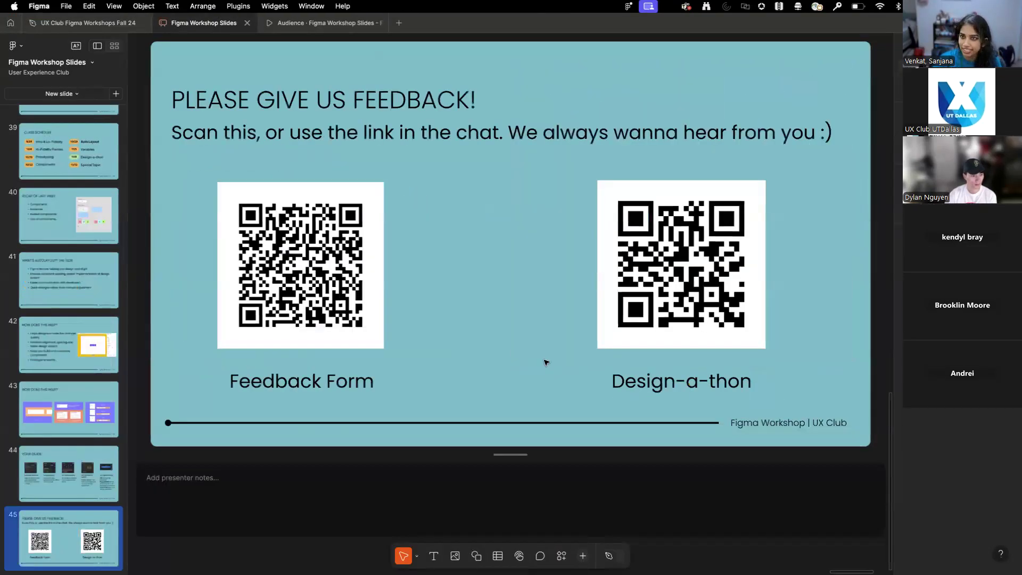